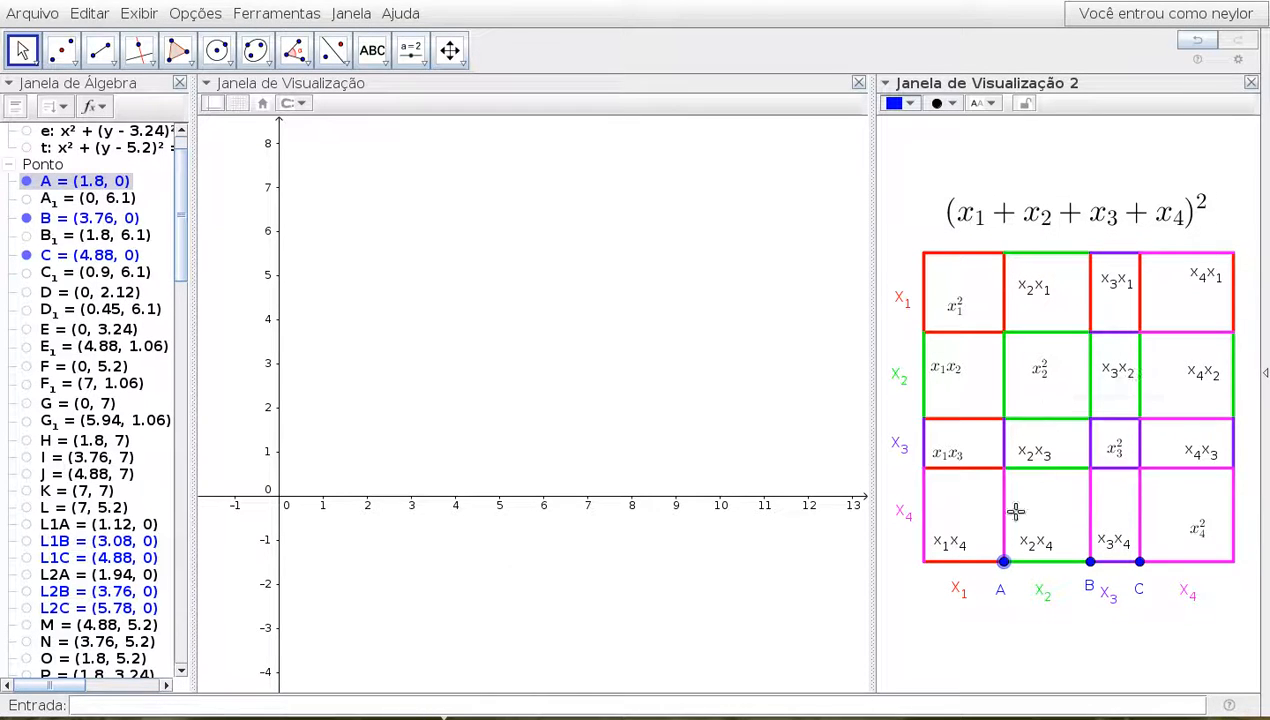
Move points A and C along the base of the coloured square to x about 1.7 and 5.18
drag(1003, 565, 1052, 561)
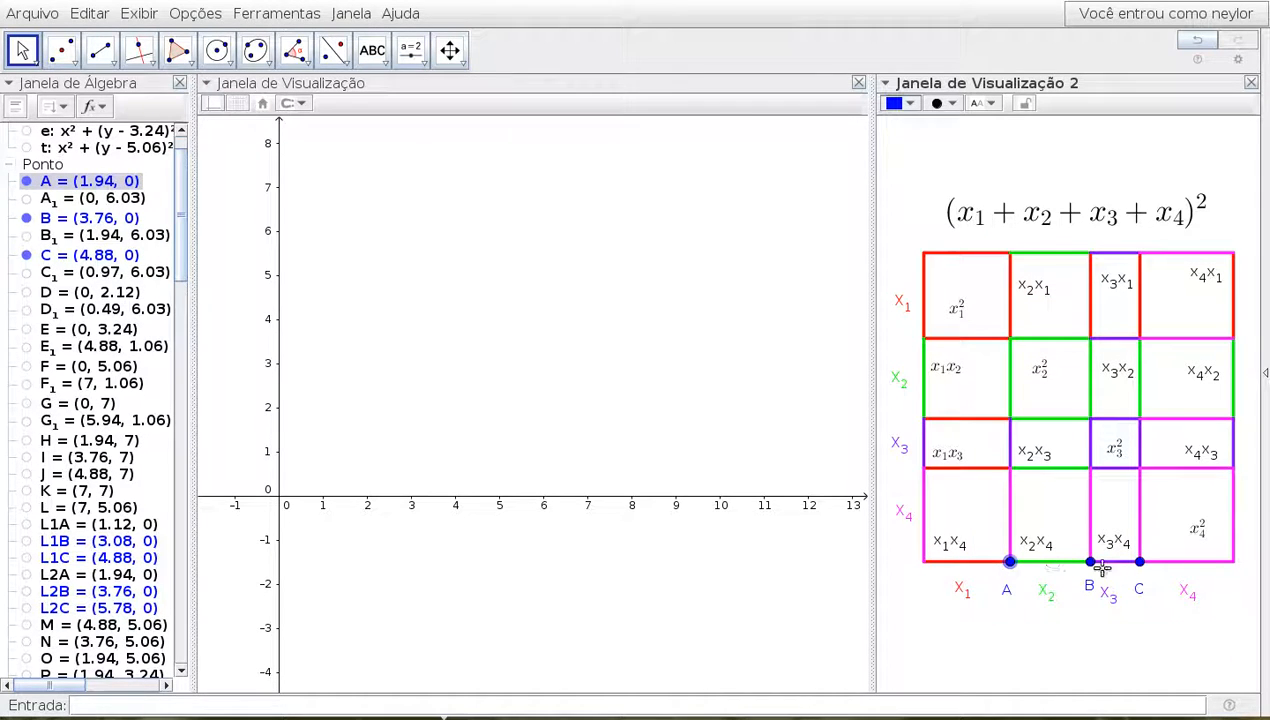
click(1090, 563)
mouse_move(1139, 562)
mouse_down()
mouse_move(1156, 564)
mouse_move(1144, 562)
mouse_up()
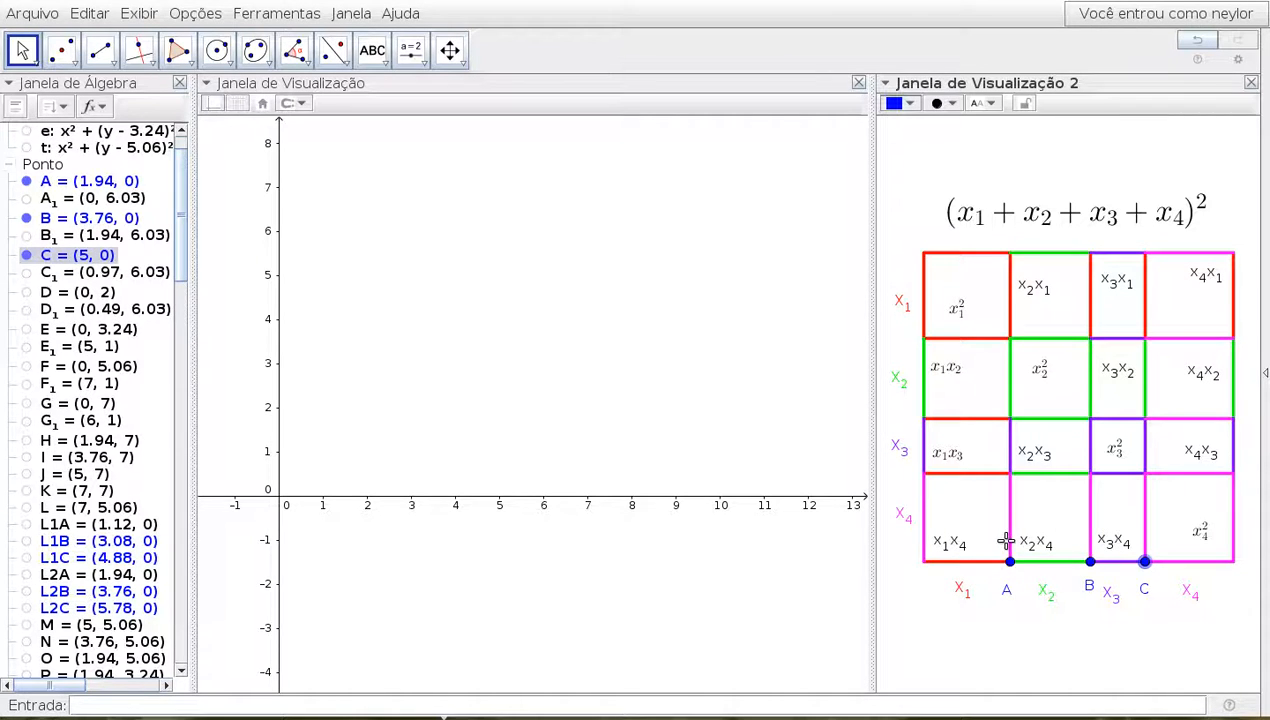
drag(1010, 562, 926, 563)
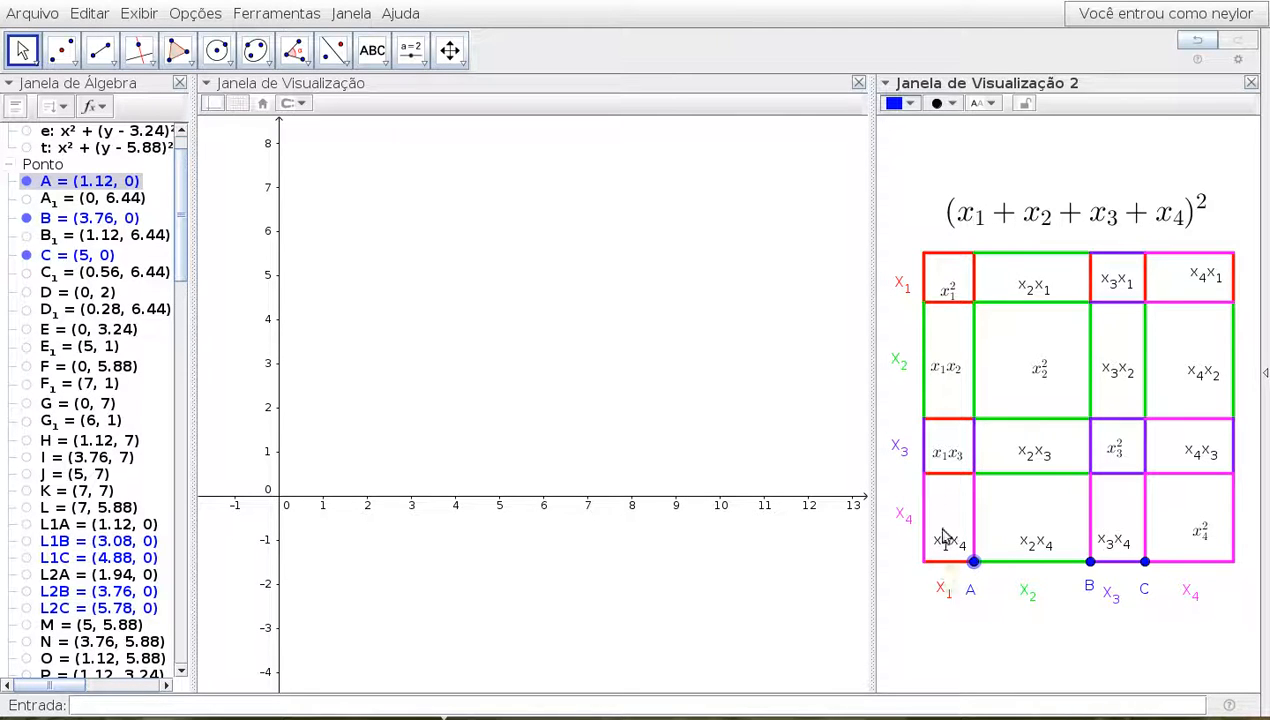
drag(973, 562, 1151, 560)
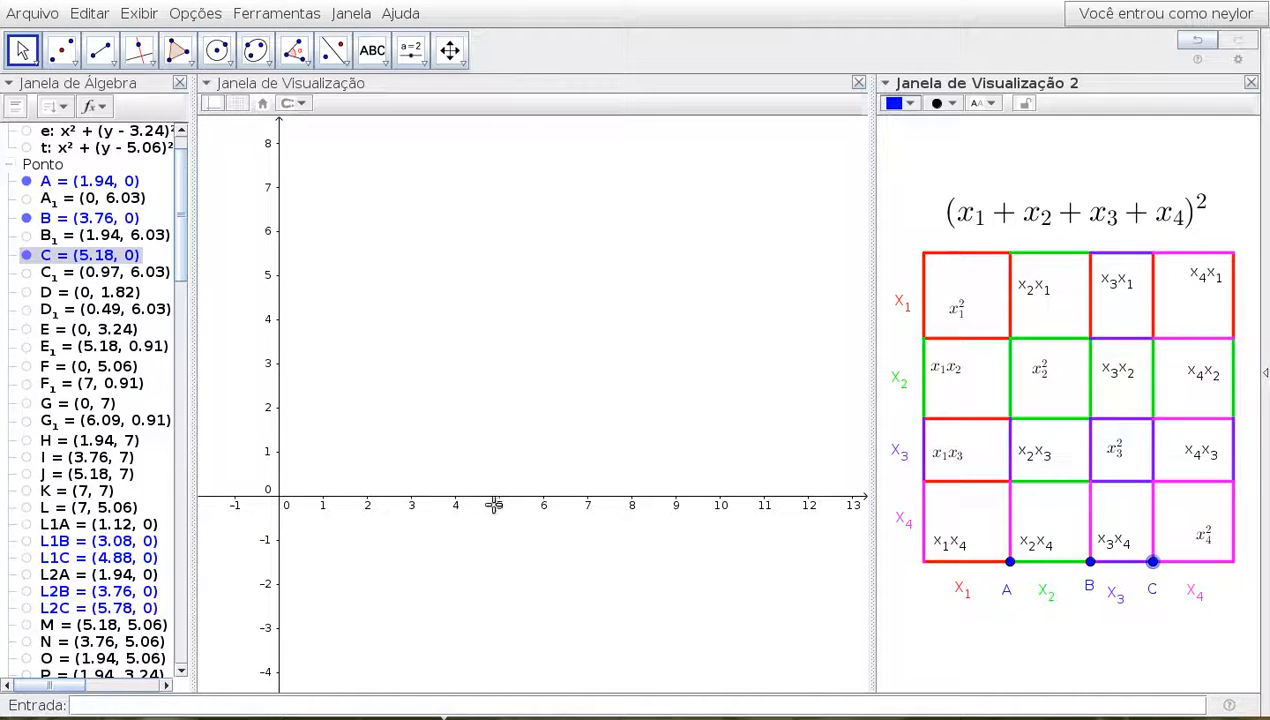
drag(1010, 562, 976, 565)
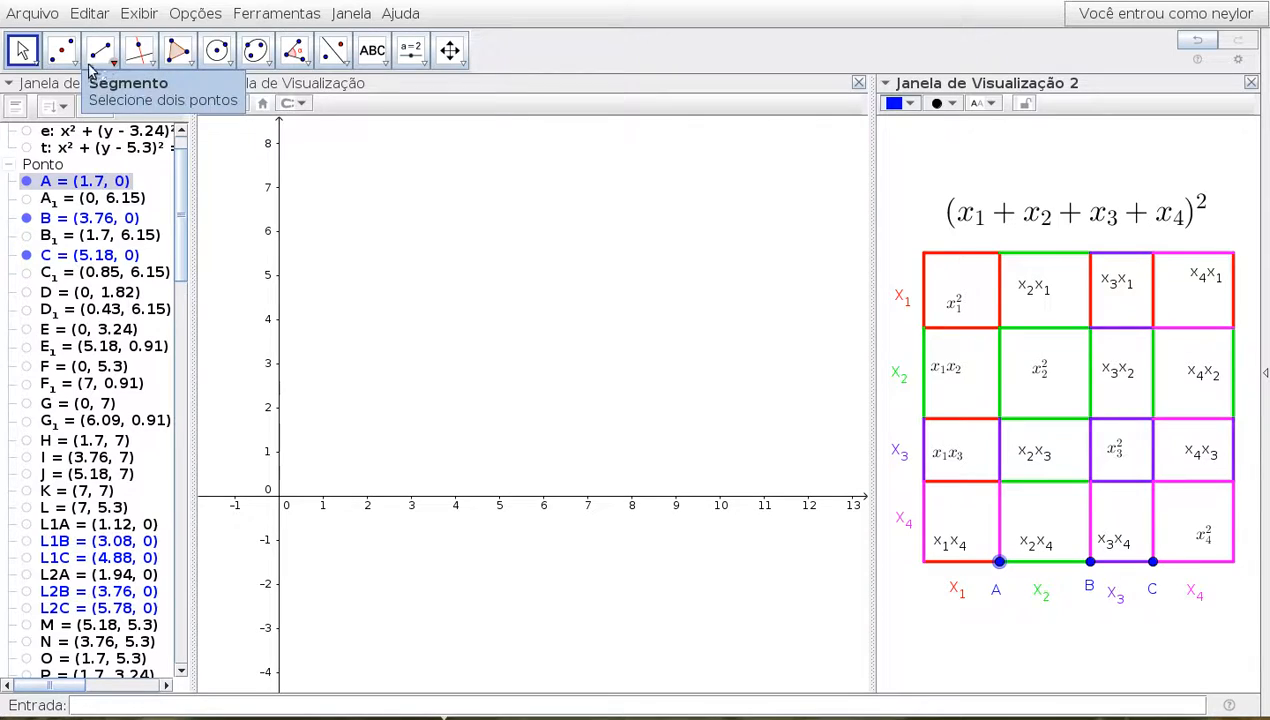
Place a point at the origin of the empty graphics view and move its label below and left of it
click(61, 52)
click(90, 89)
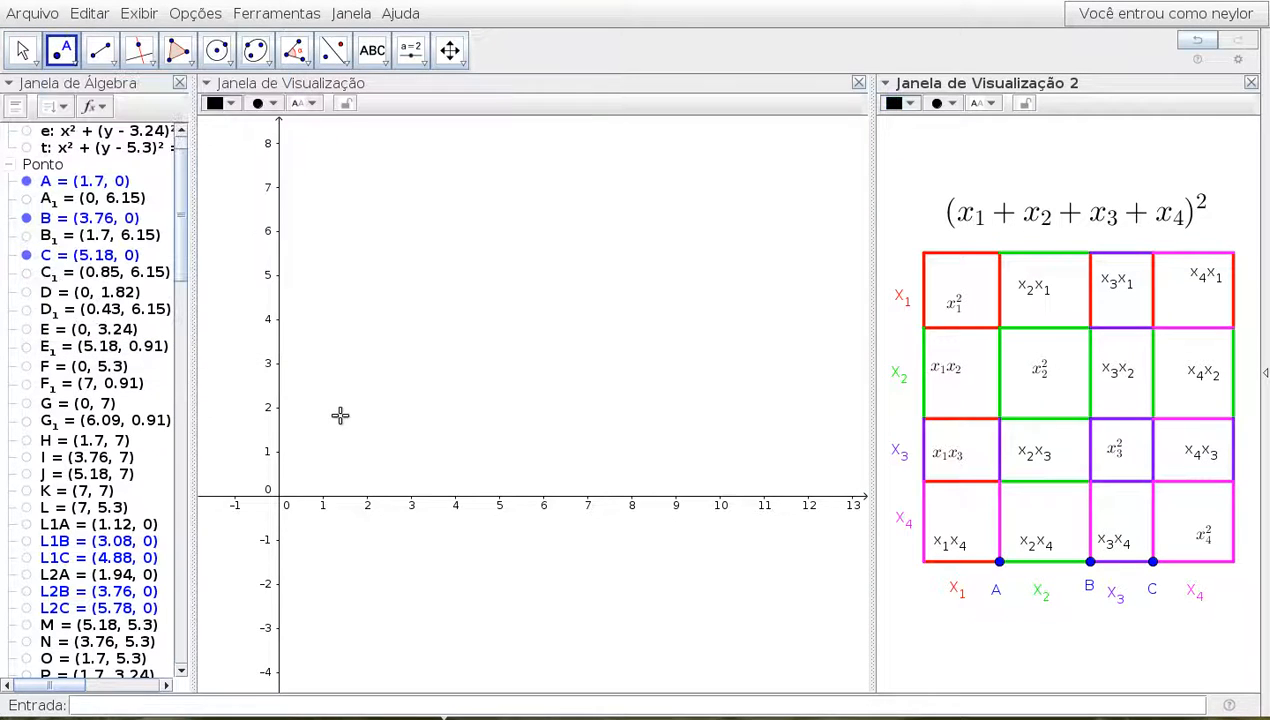
click(280, 499)
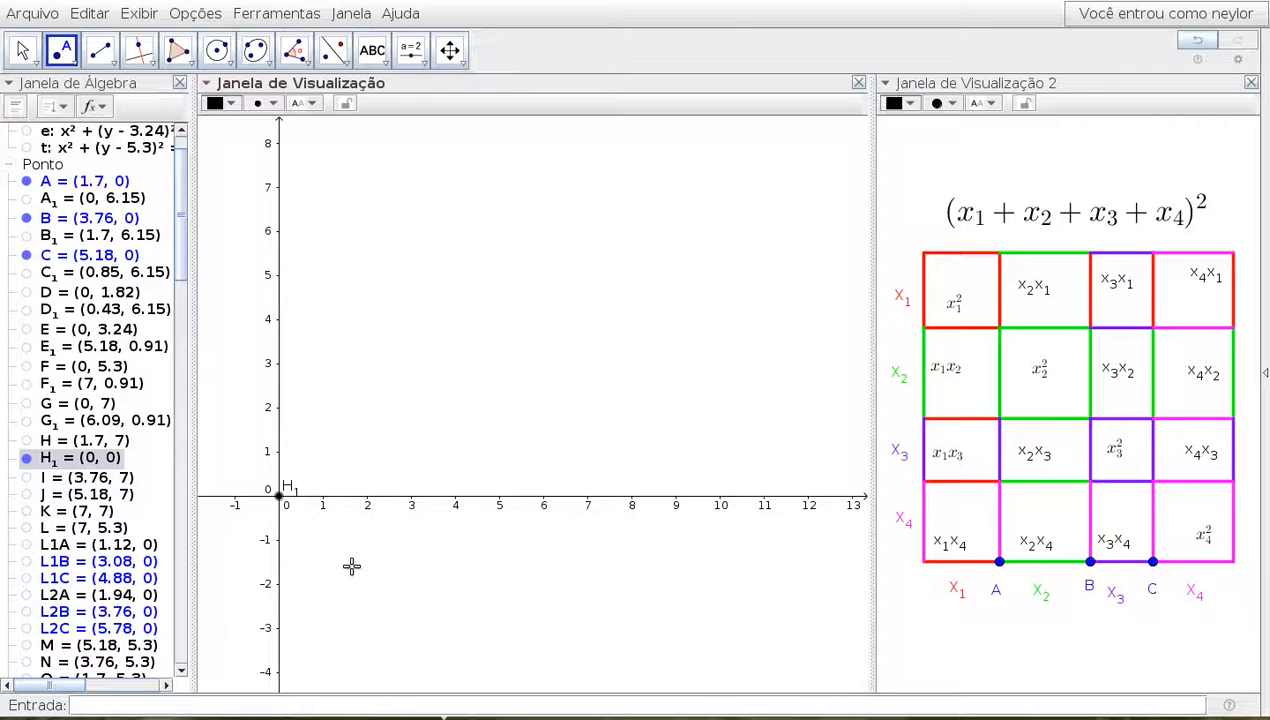
click(22, 50)
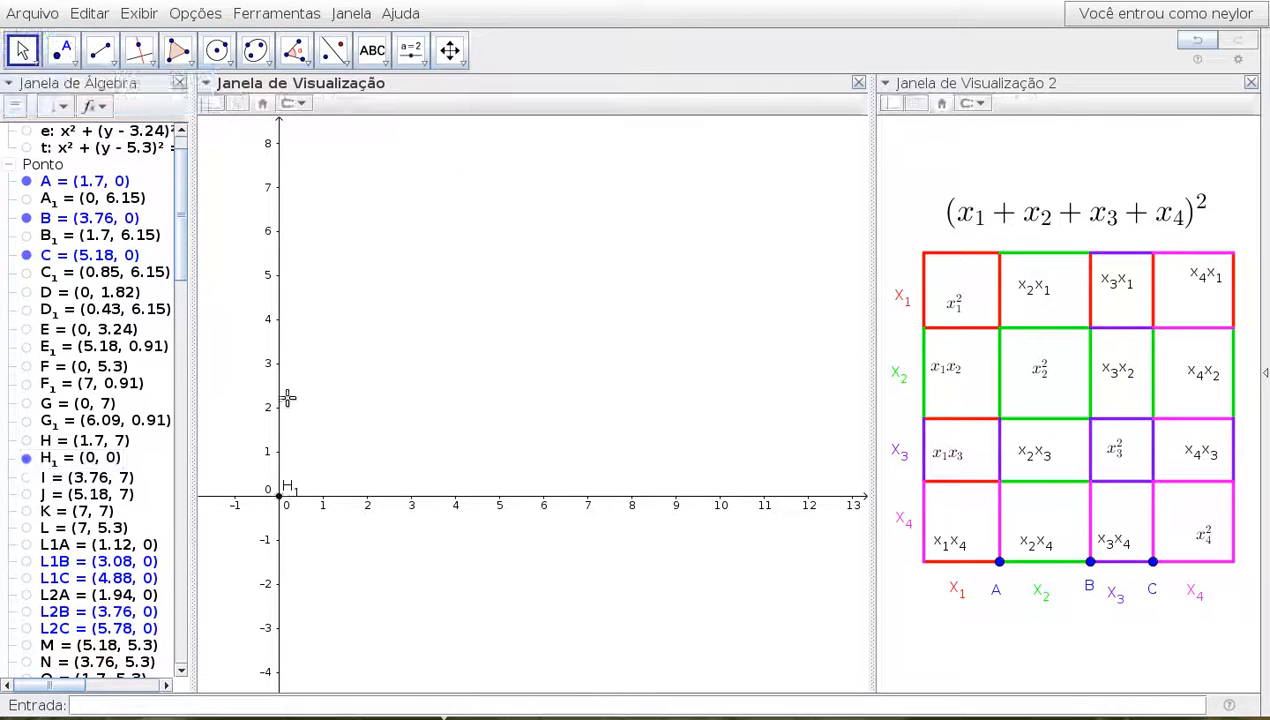
drag(291, 487, 256, 516)
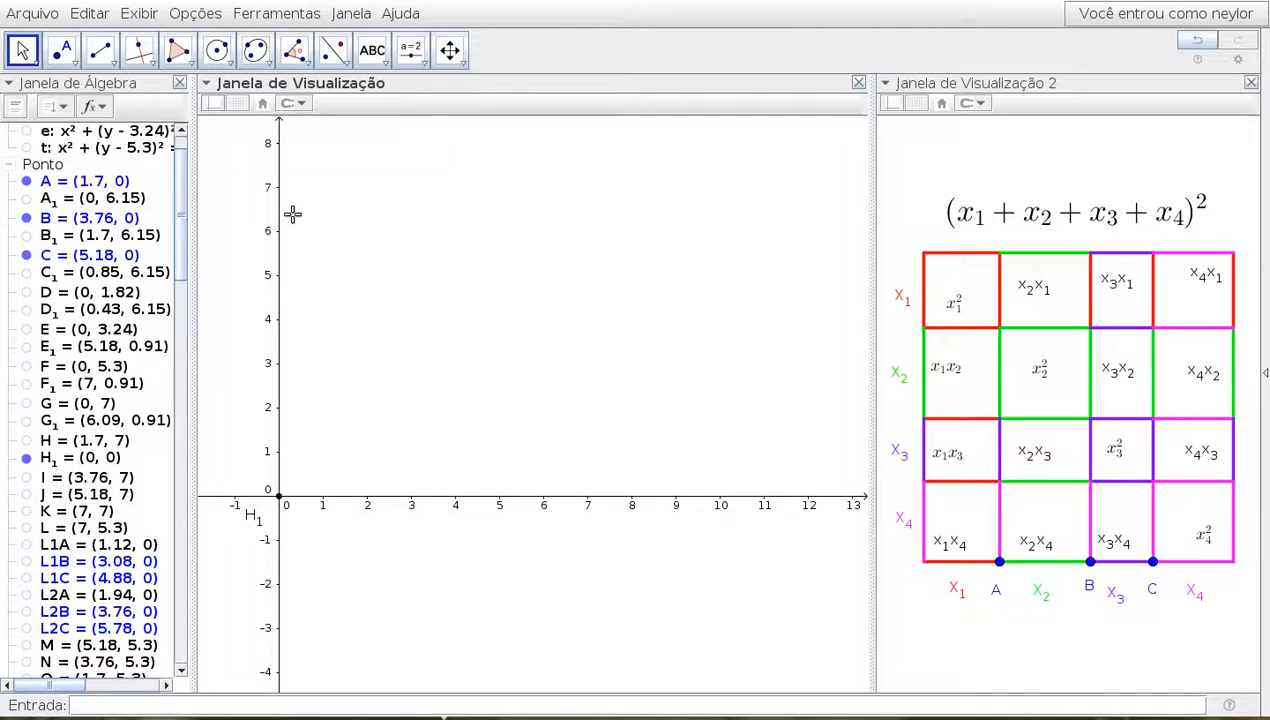
Place a second point on the x-axis at (13, 0)
click(61, 50)
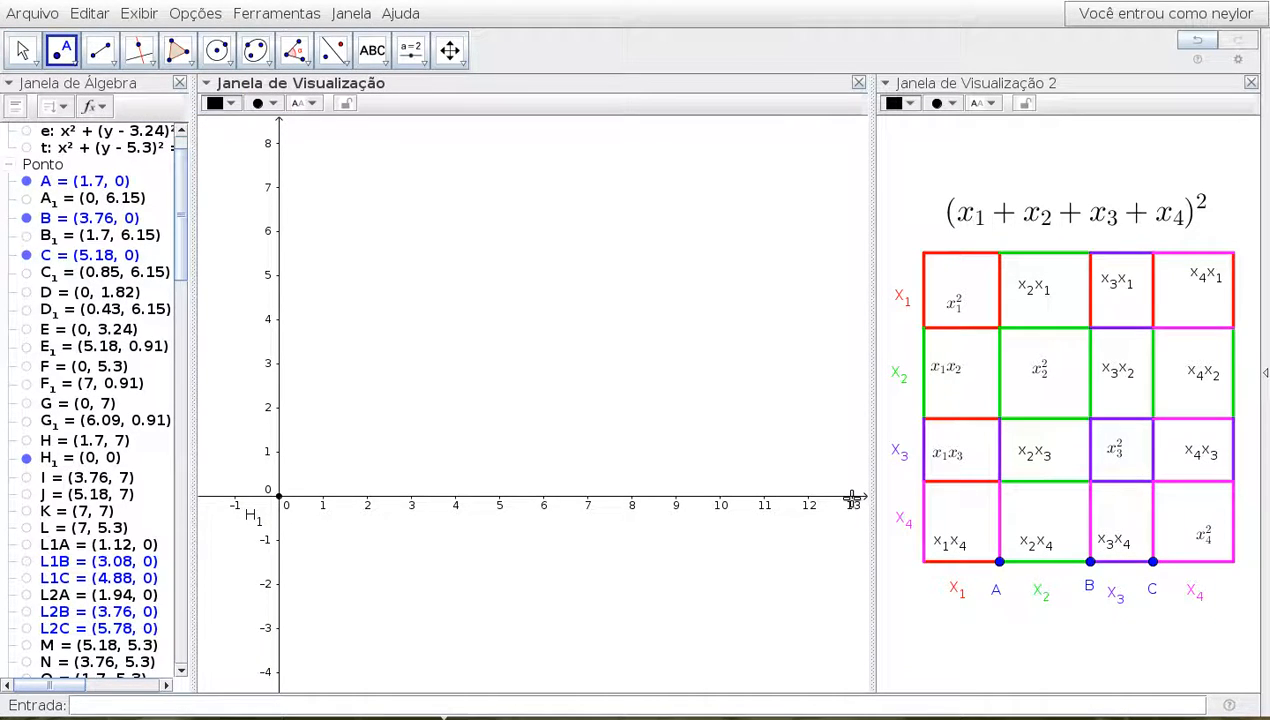
click(851, 497)
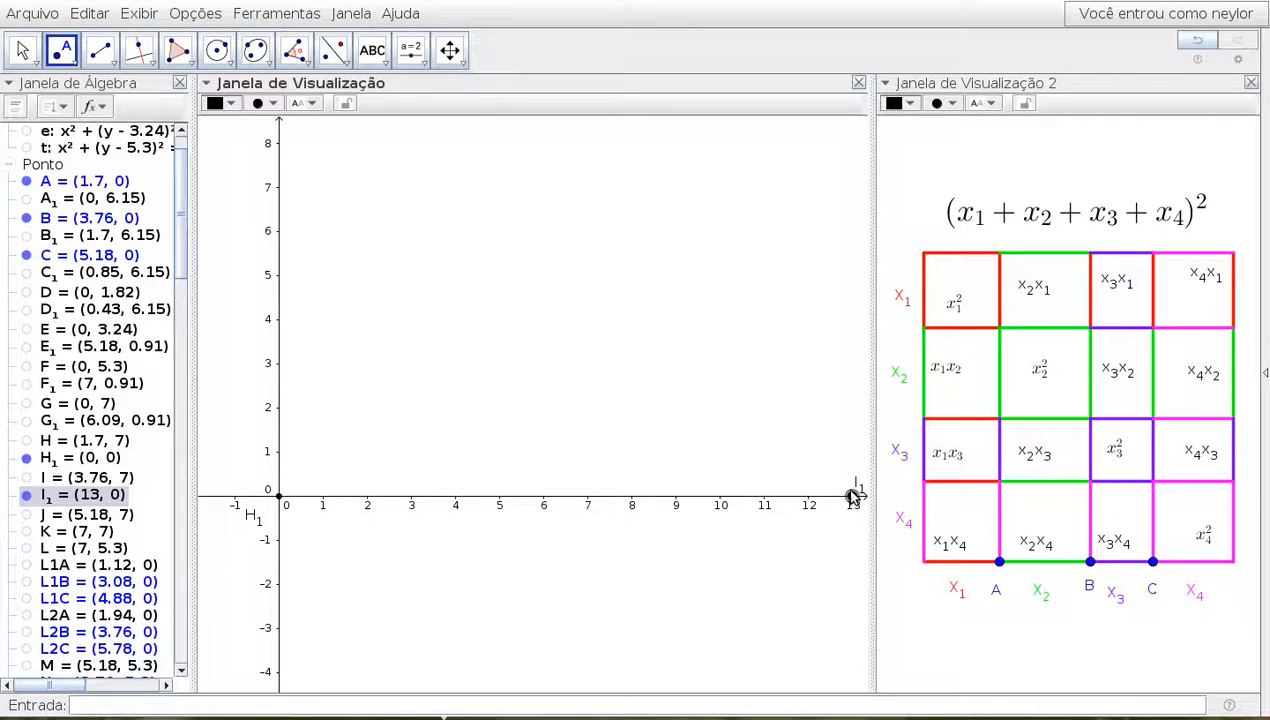
right_click(851, 497)
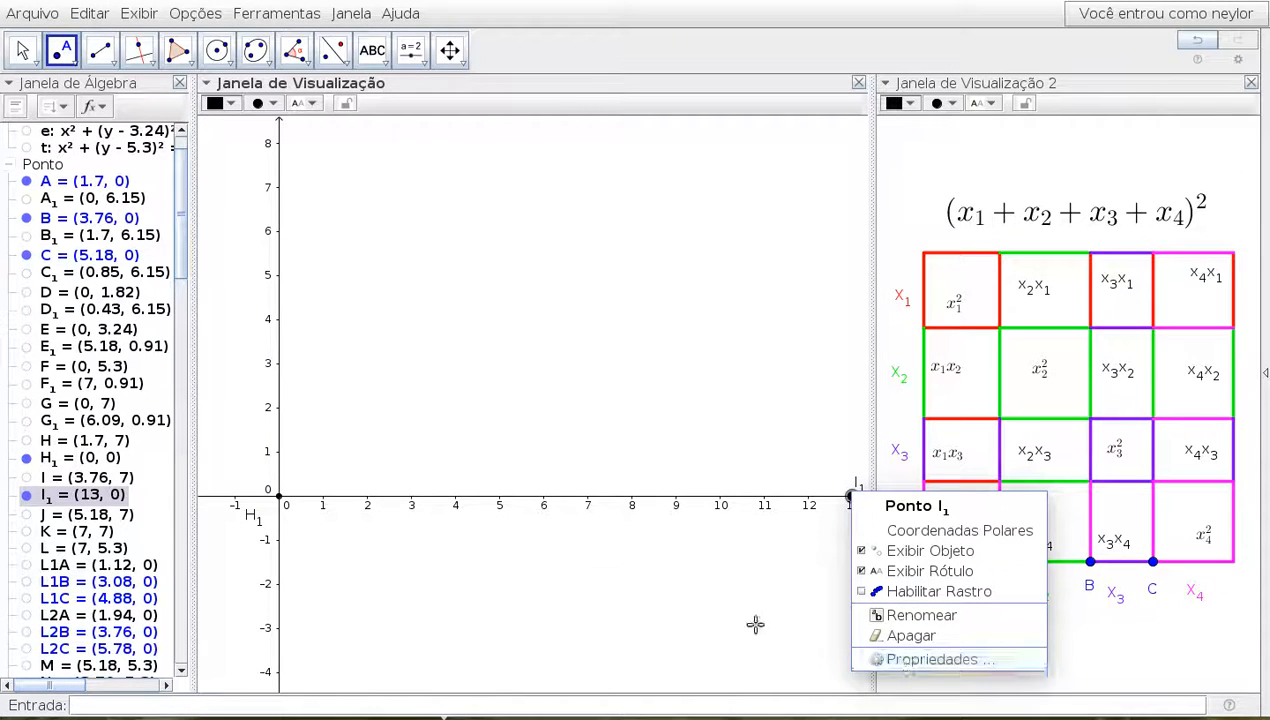
right_click(279, 499)
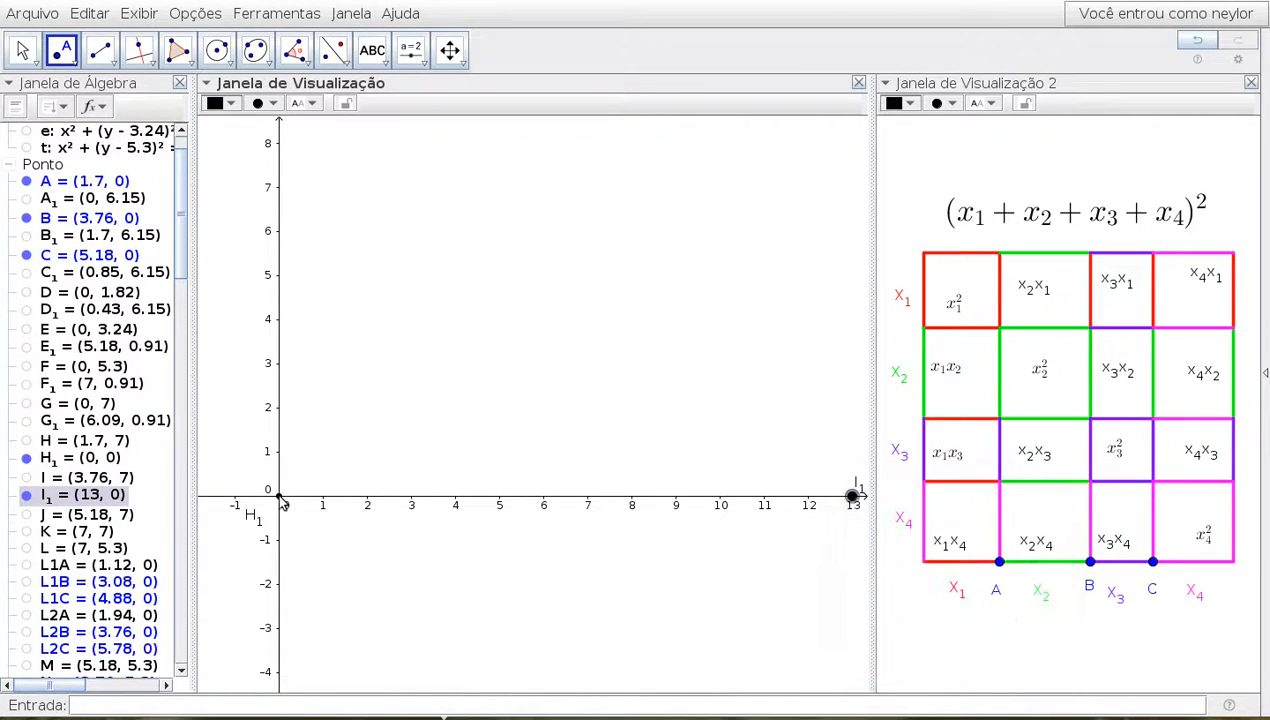
Rename the point at the origin as Vert1
right_click(279, 499)
click(343, 665)
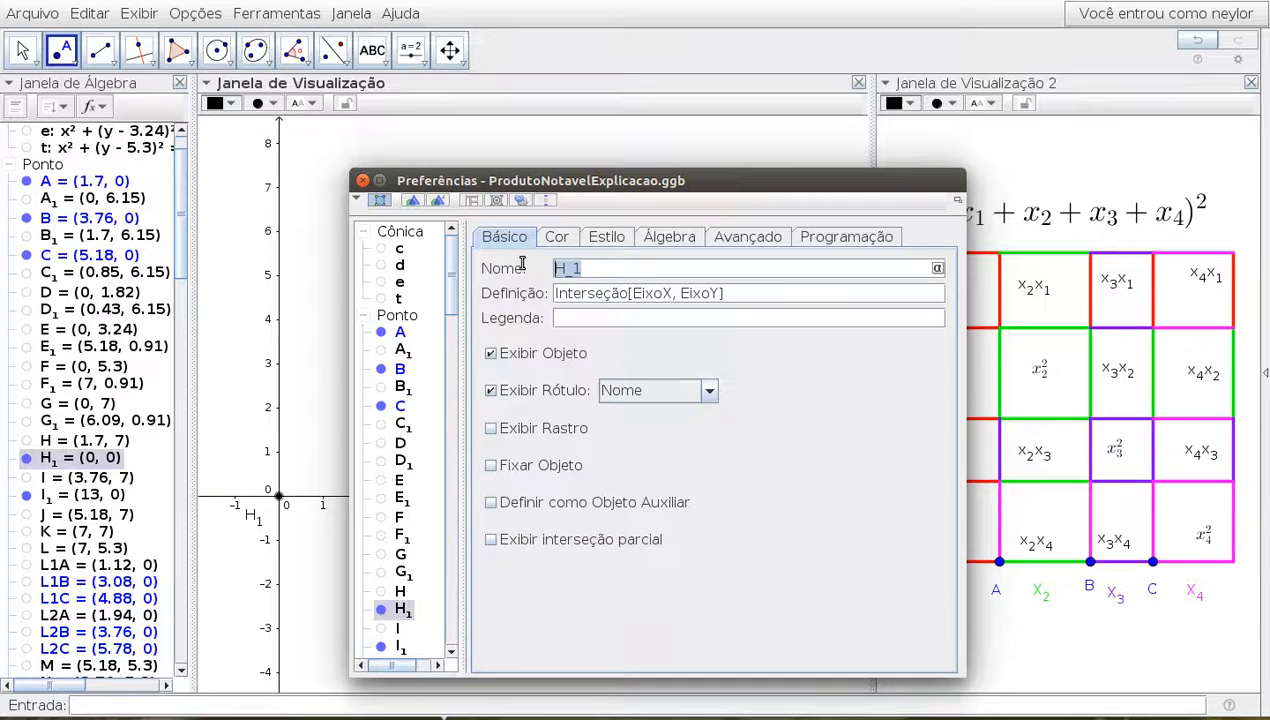
text(Vert1)
click(361, 181)
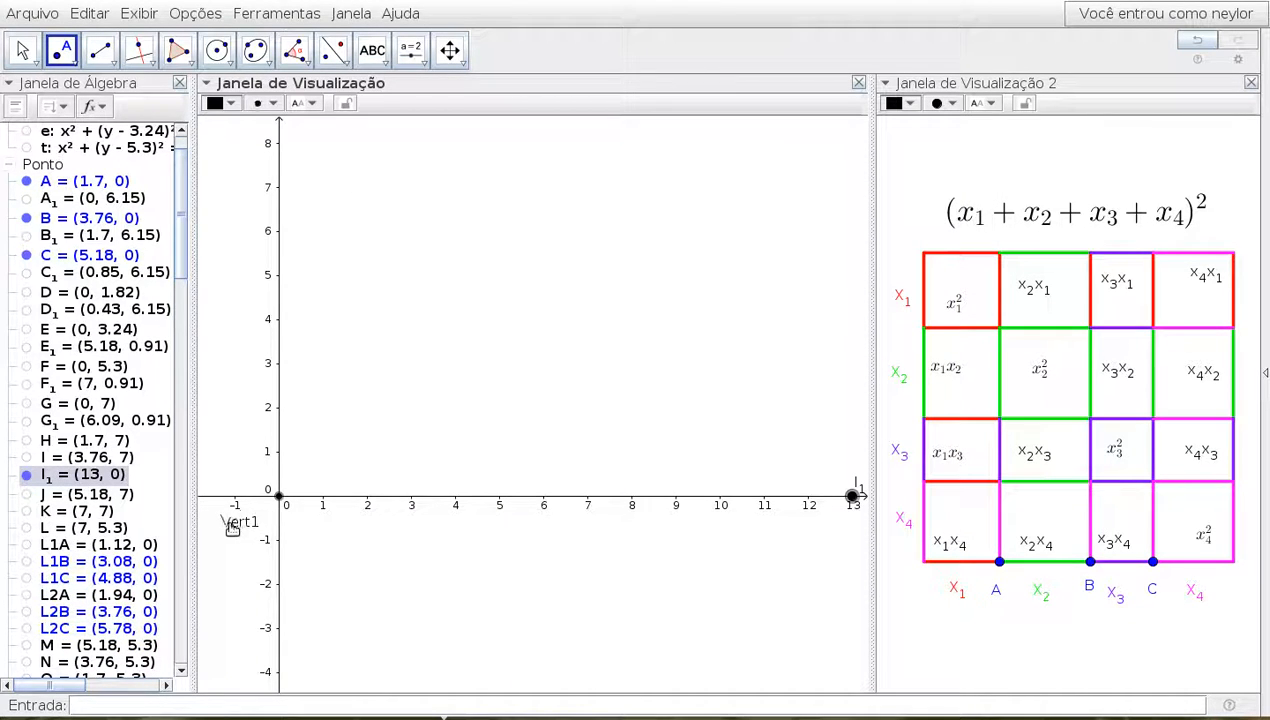
Rename the point at (13, 0) as Suporte
right_click(853, 499)
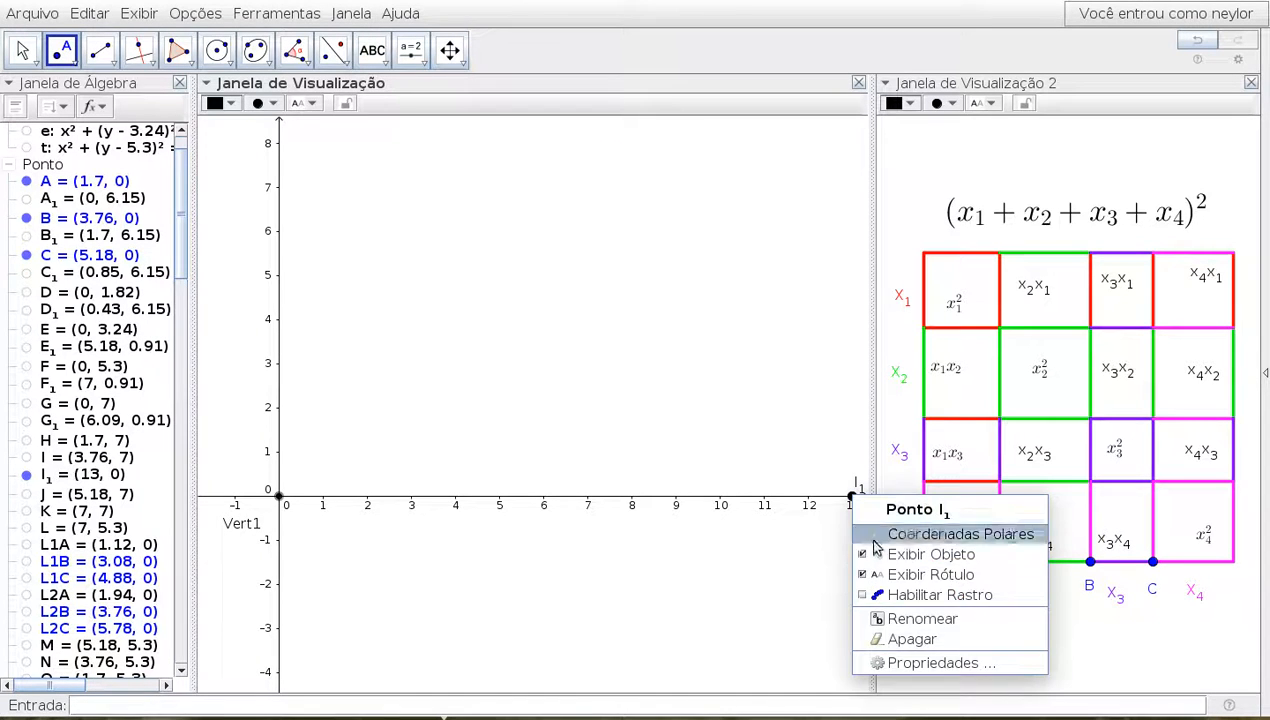
click(884, 664)
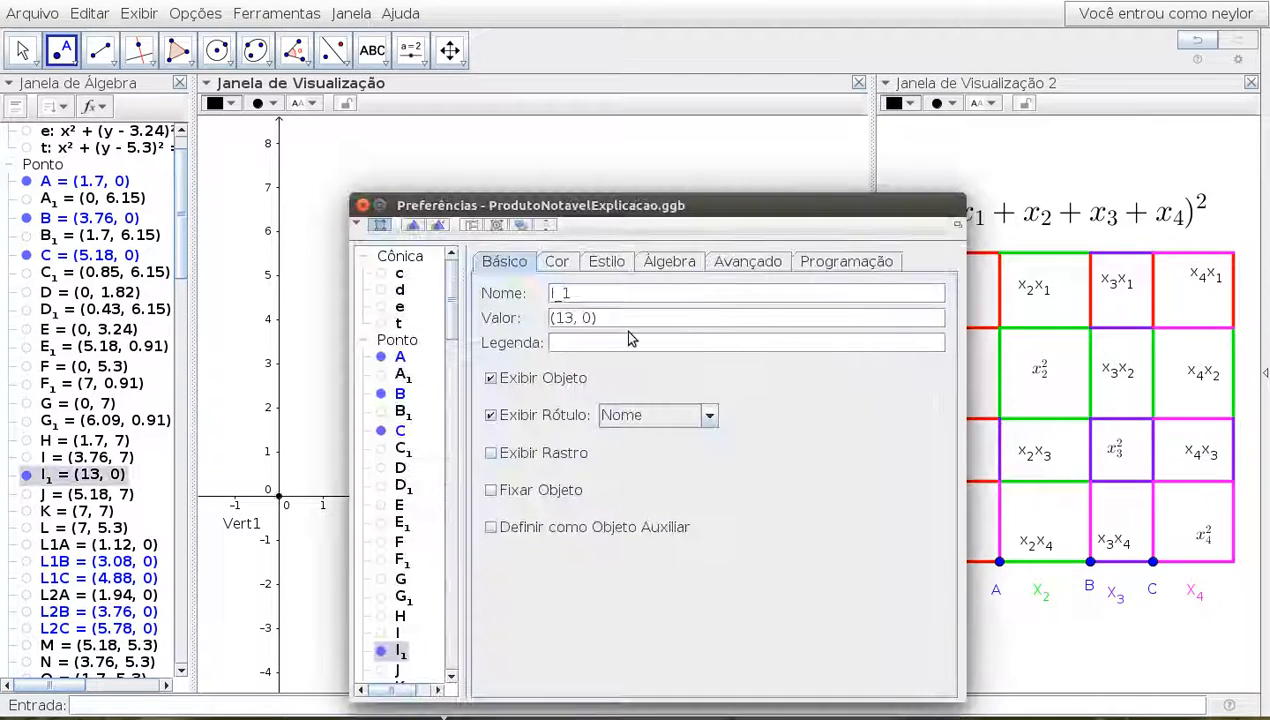
click(555, 293)
text(Suporte)
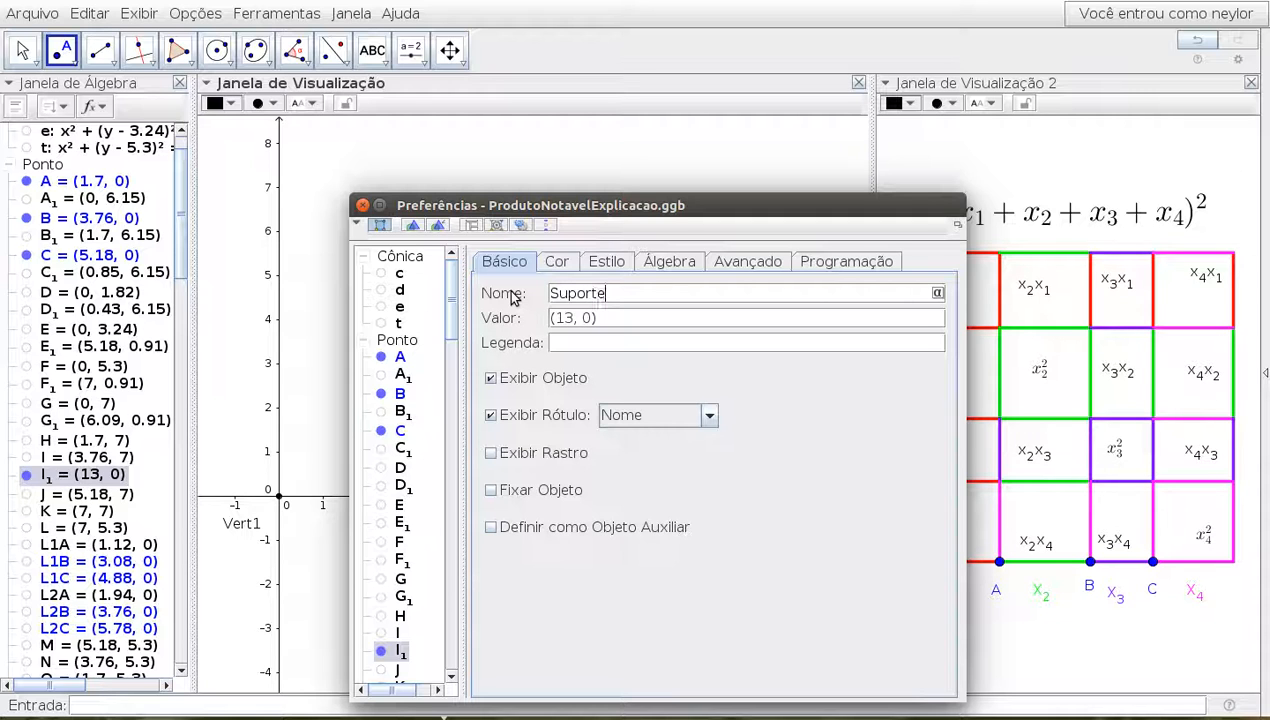
drag(731, 206, 652, 51)
key(Return)
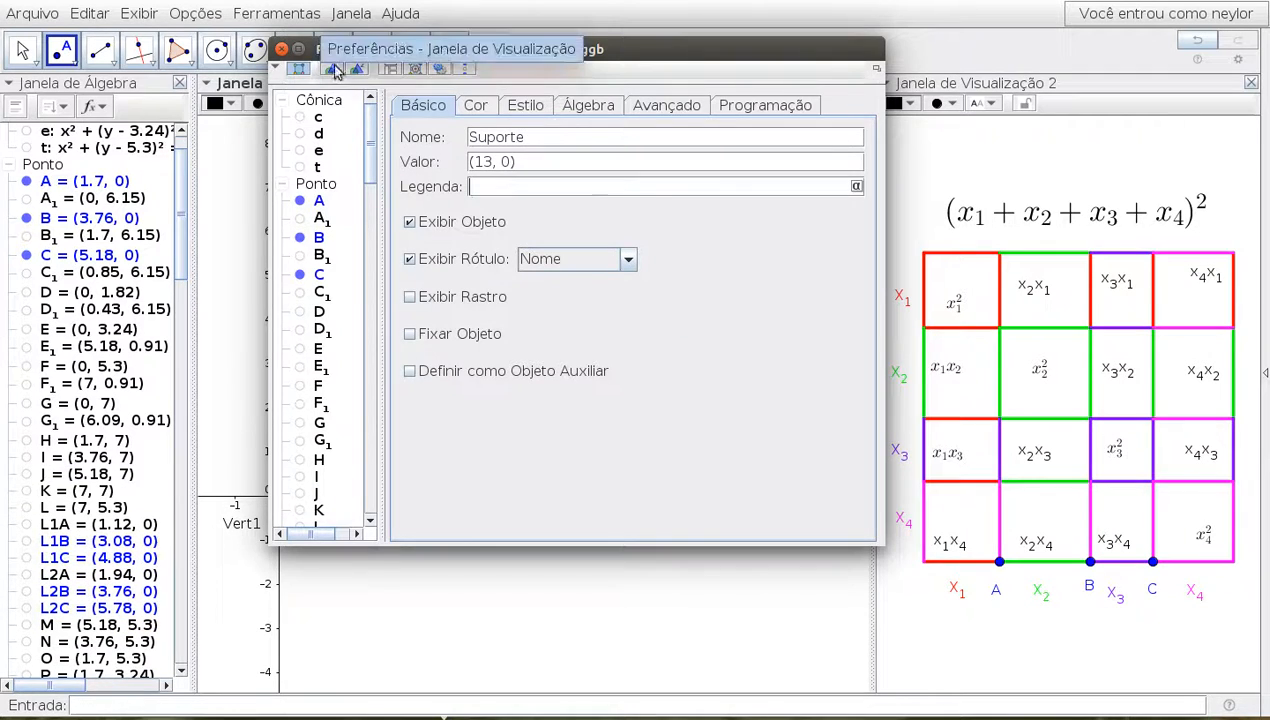
click(281, 48)
click(228, 225)
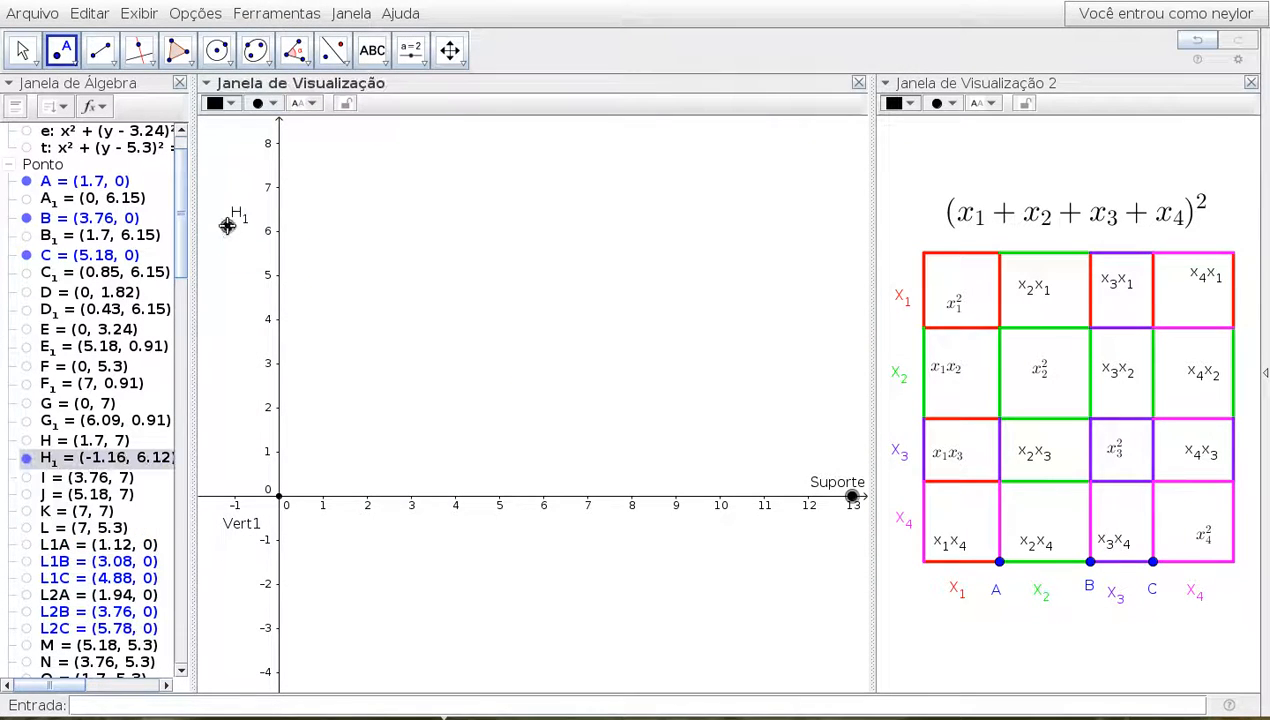
click(25, 50)
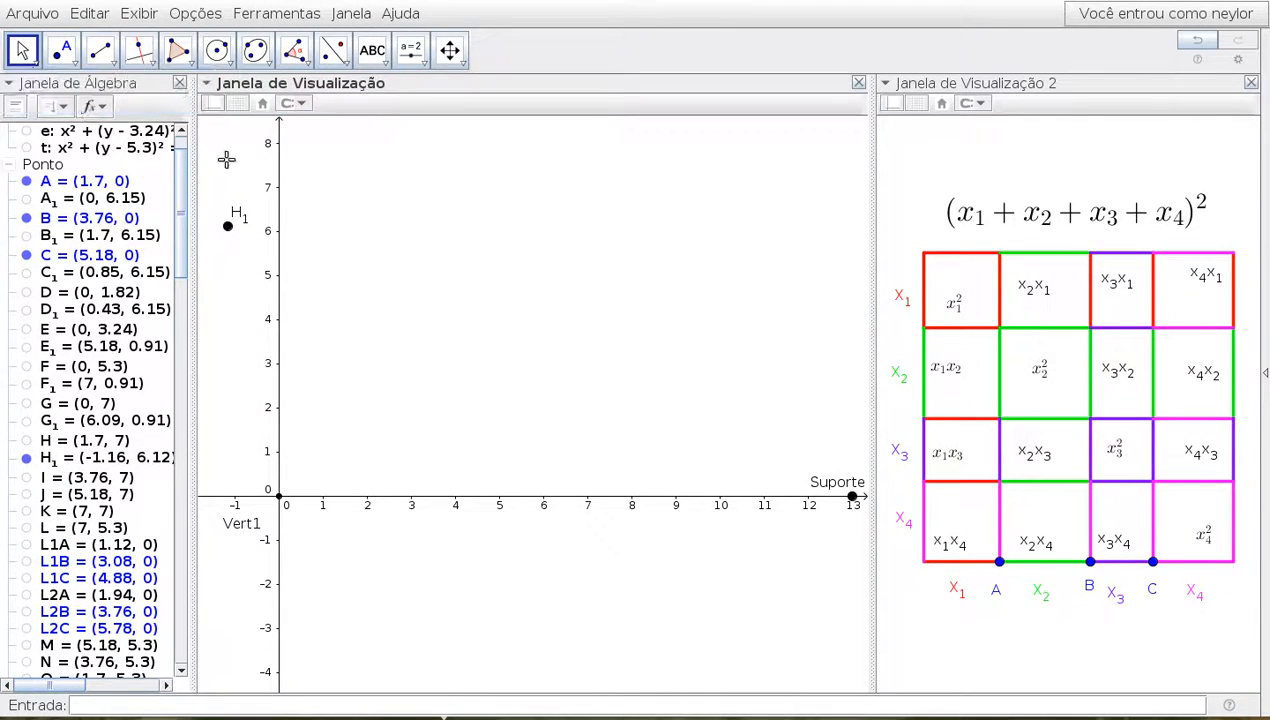
key(ctrl+z)
Hide the axes of the first graphics view and draw a ray from Vert1 through Suporte
click(214, 104)
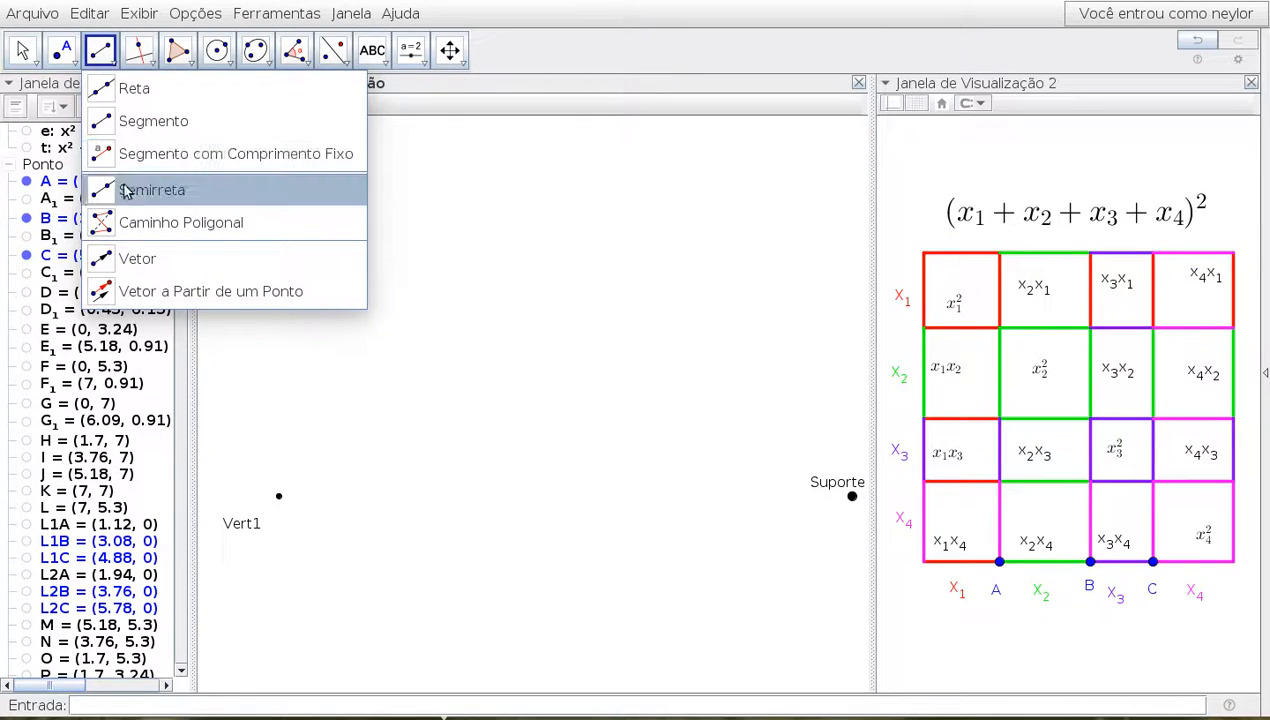
click(150, 189)
click(279, 495)
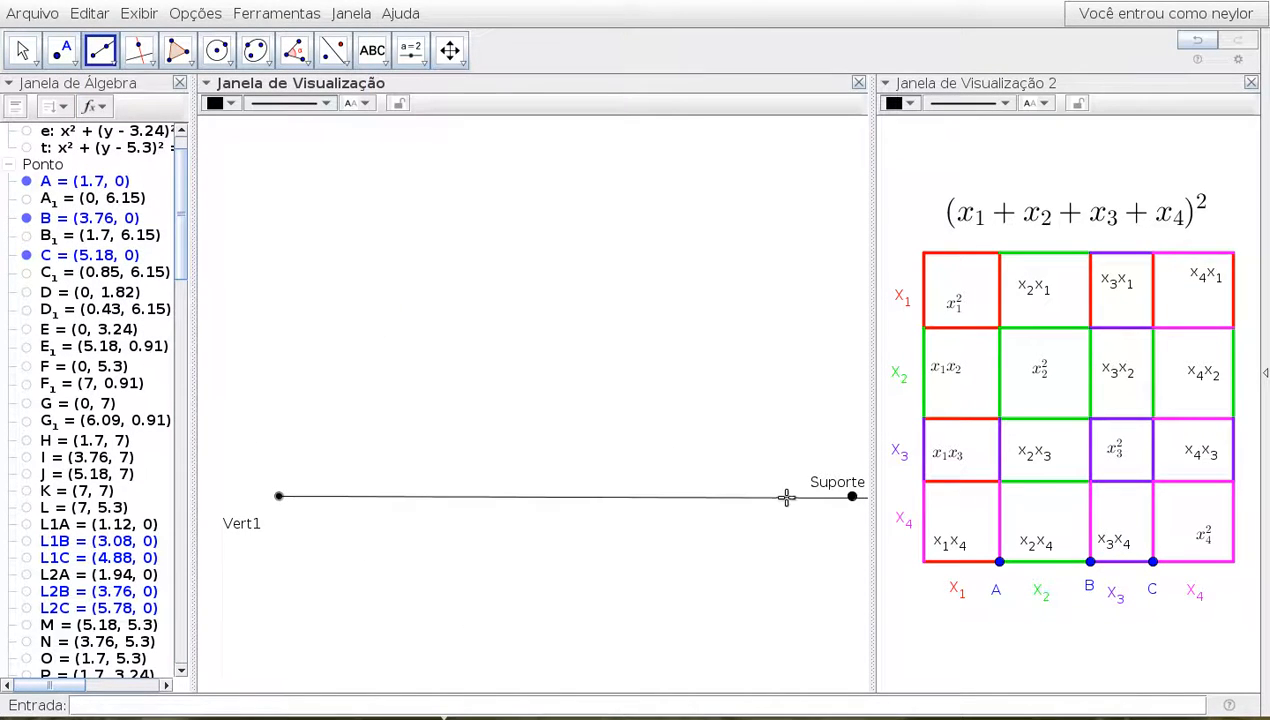
click(852, 497)
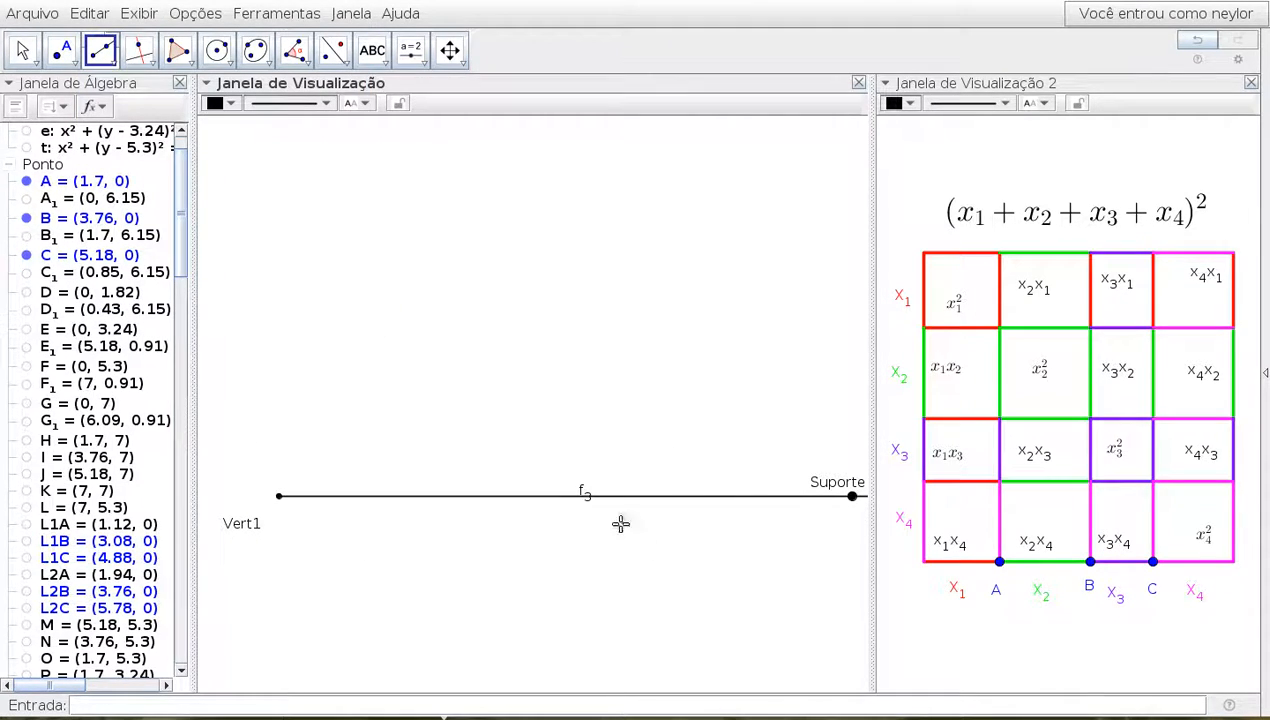
click(586, 496)
click(595, 548)
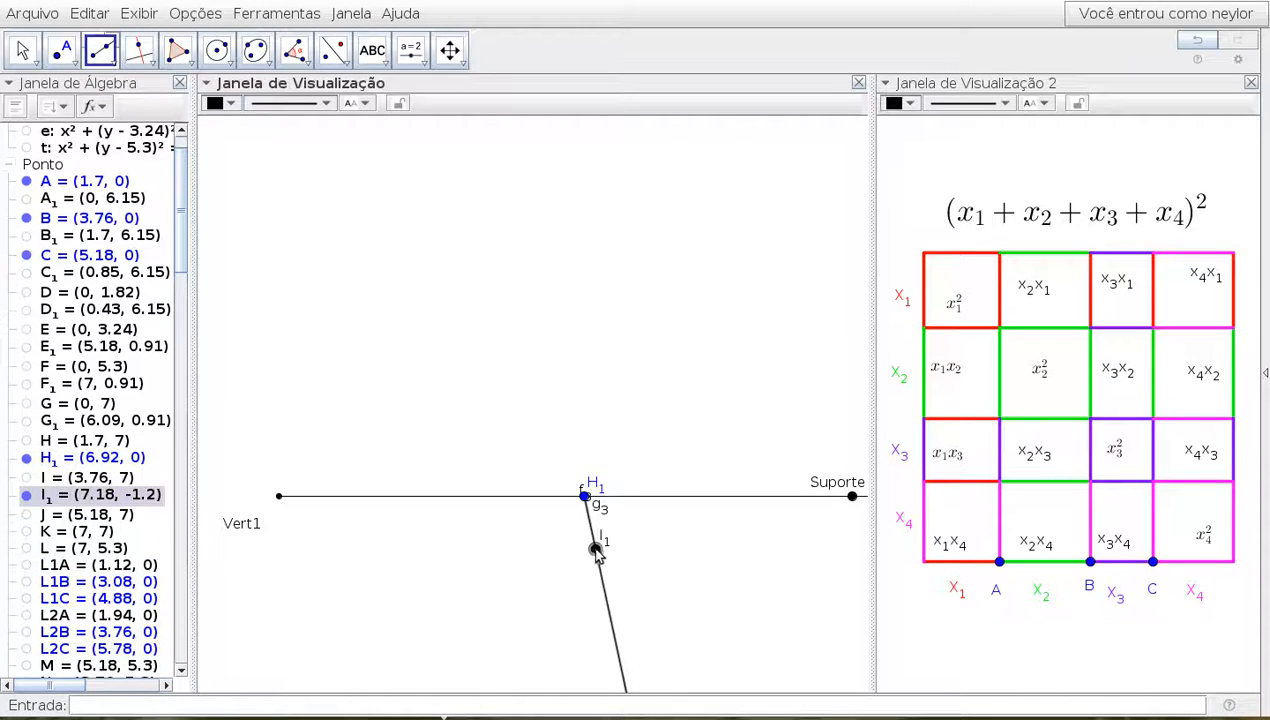
key(ctrl+z)
Move the ray's label below the line and place two points on the ray near Vert1, at x about 0.7 and 2.34
click(22, 49)
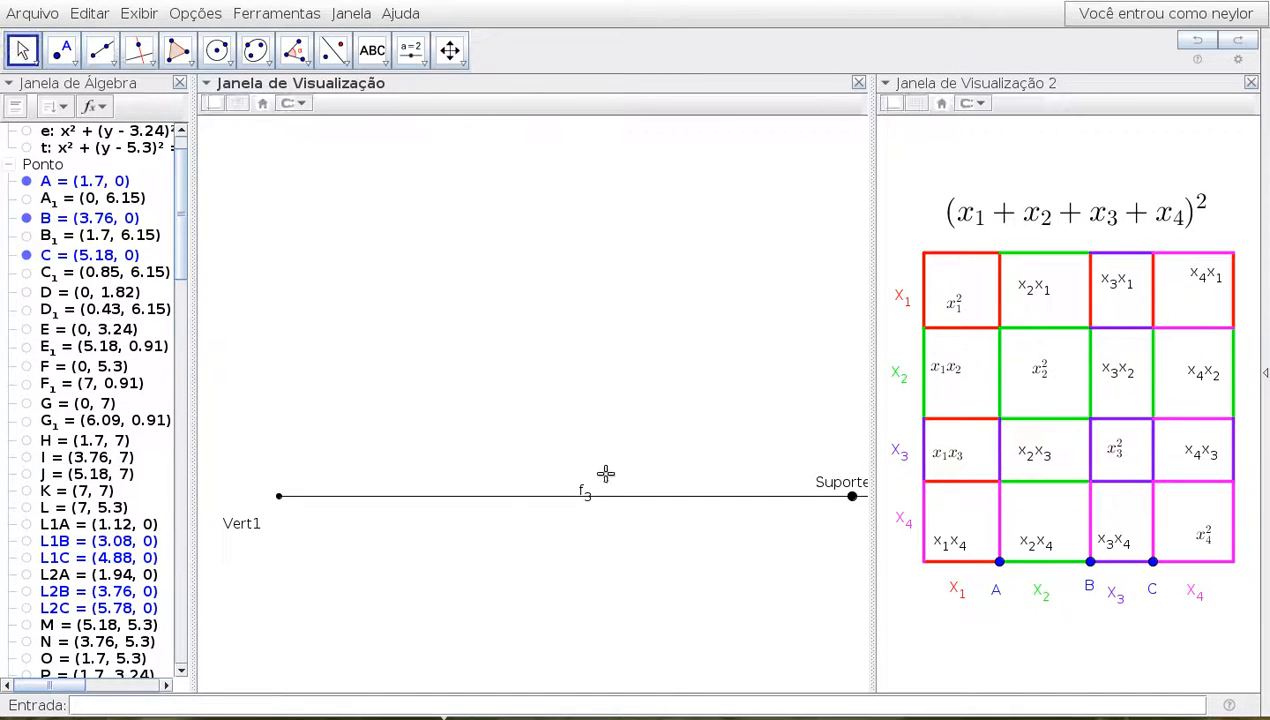
drag(584, 491, 706, 595)
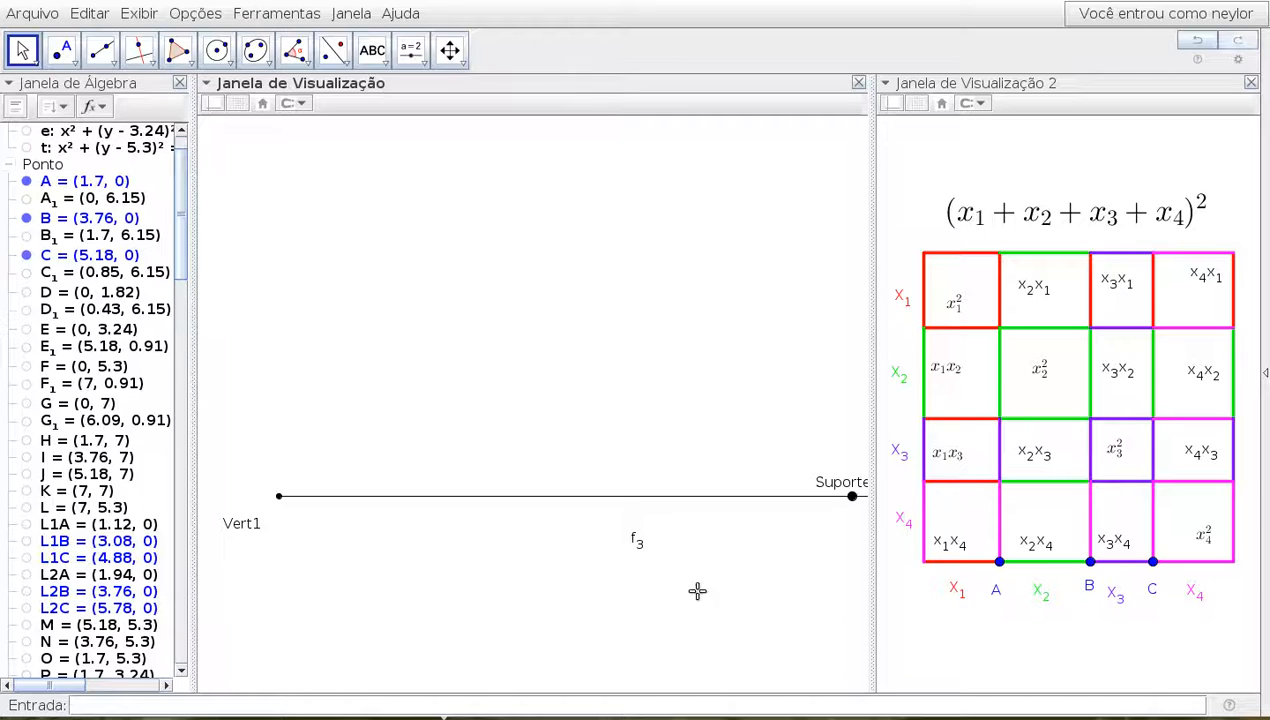
click(61, 50)
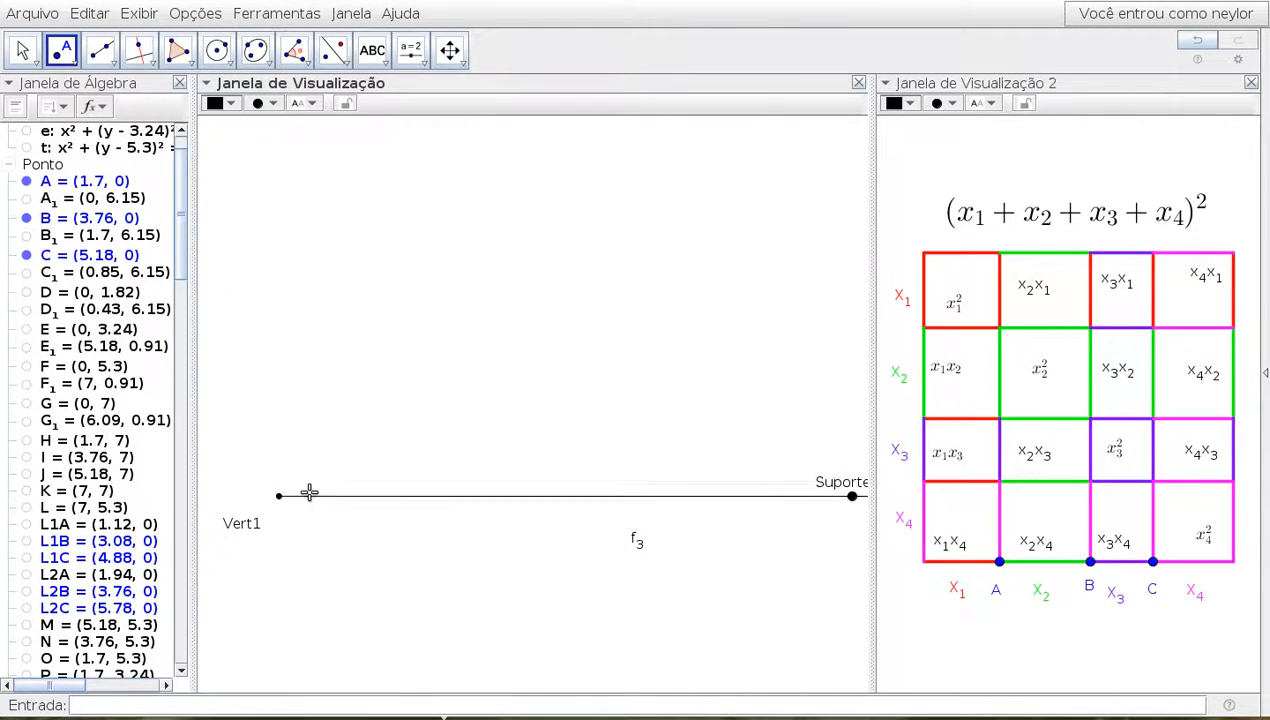
click(310, 496)
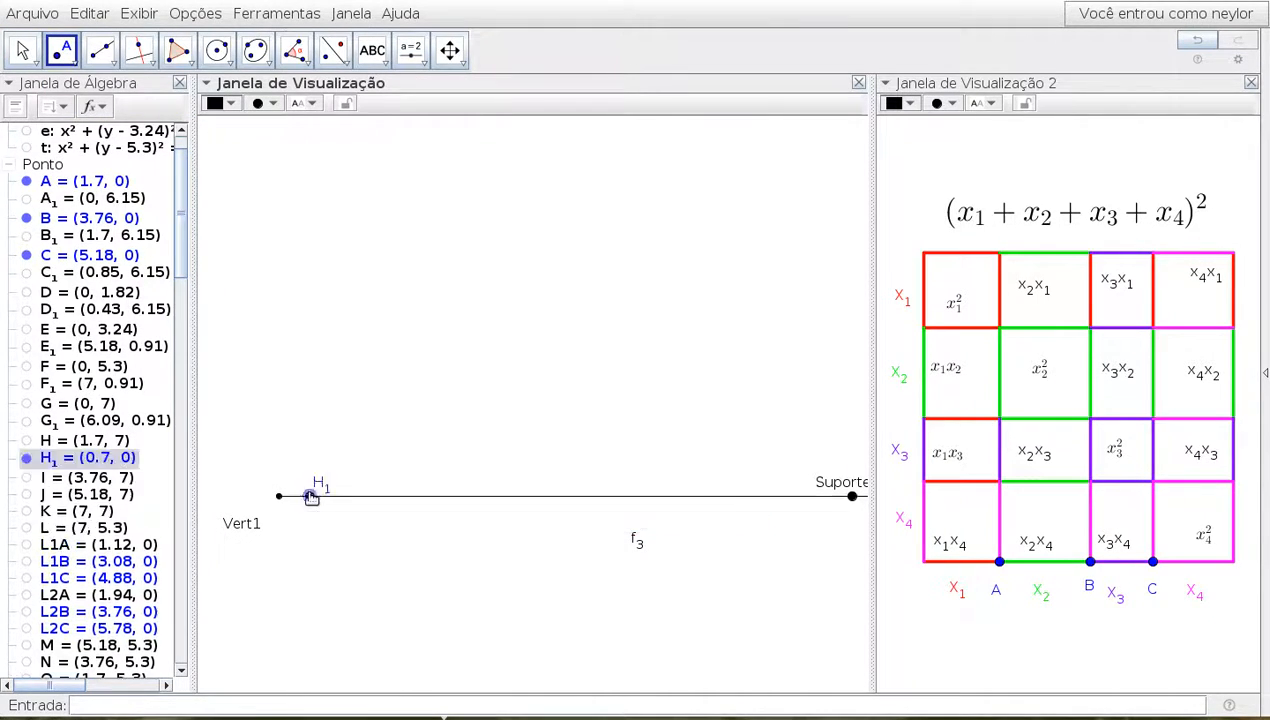
click(381, 496)
key(Escape)
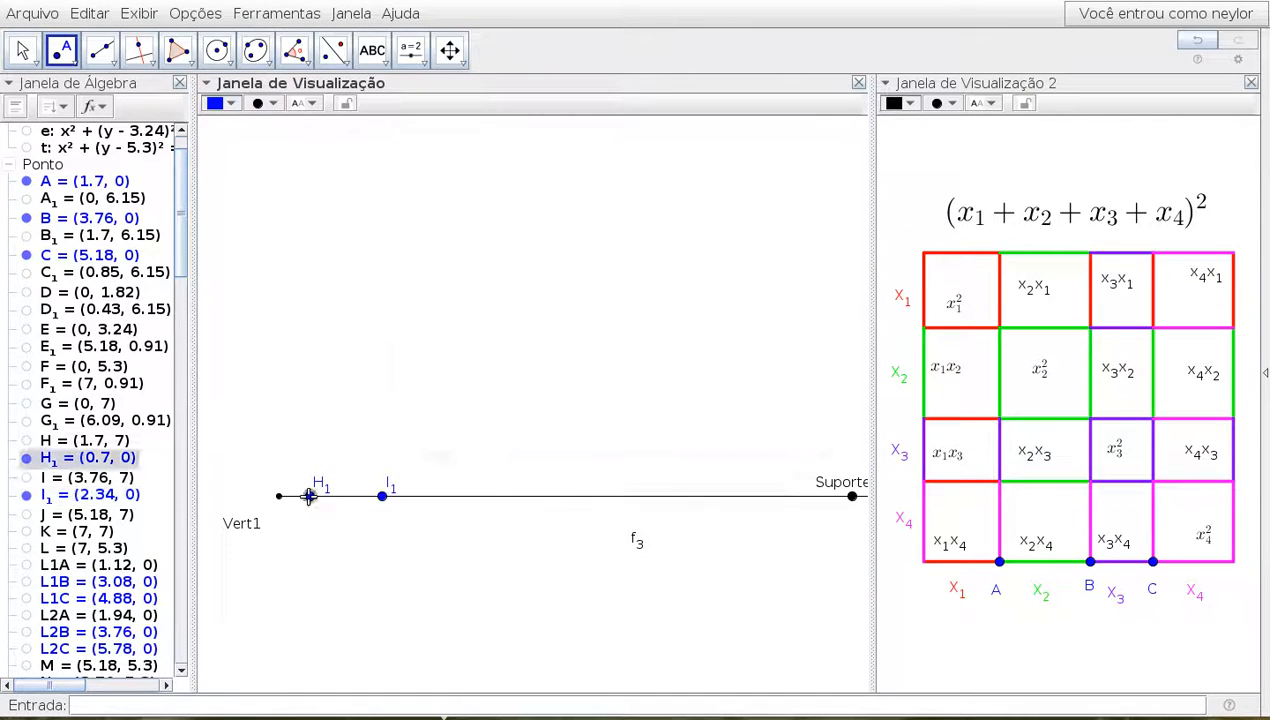
Rename the point on the ray nearest to Vert1 as A1
double_click(310, 496)
click(476, 394)
drag(500, 161, 405, 162)
text(A1)
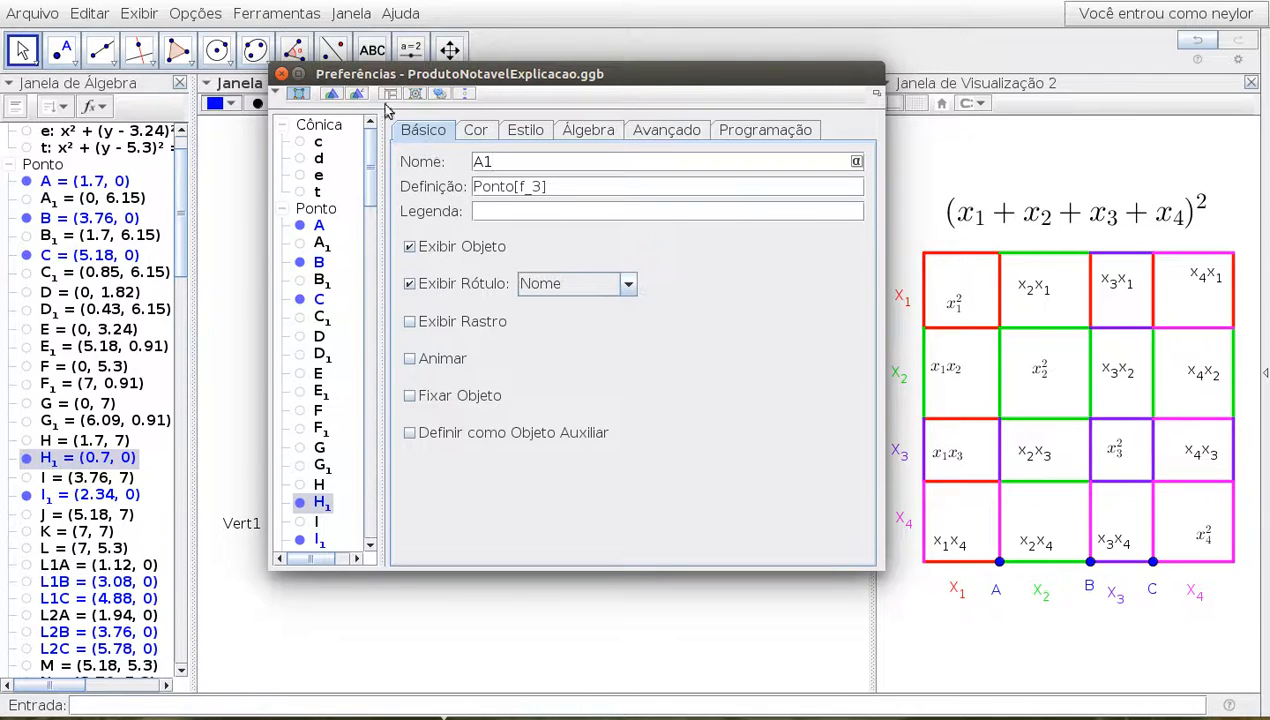
click(281, 73)
Rename the second point on the ray, beyond A1, as A2
click(382, 496)
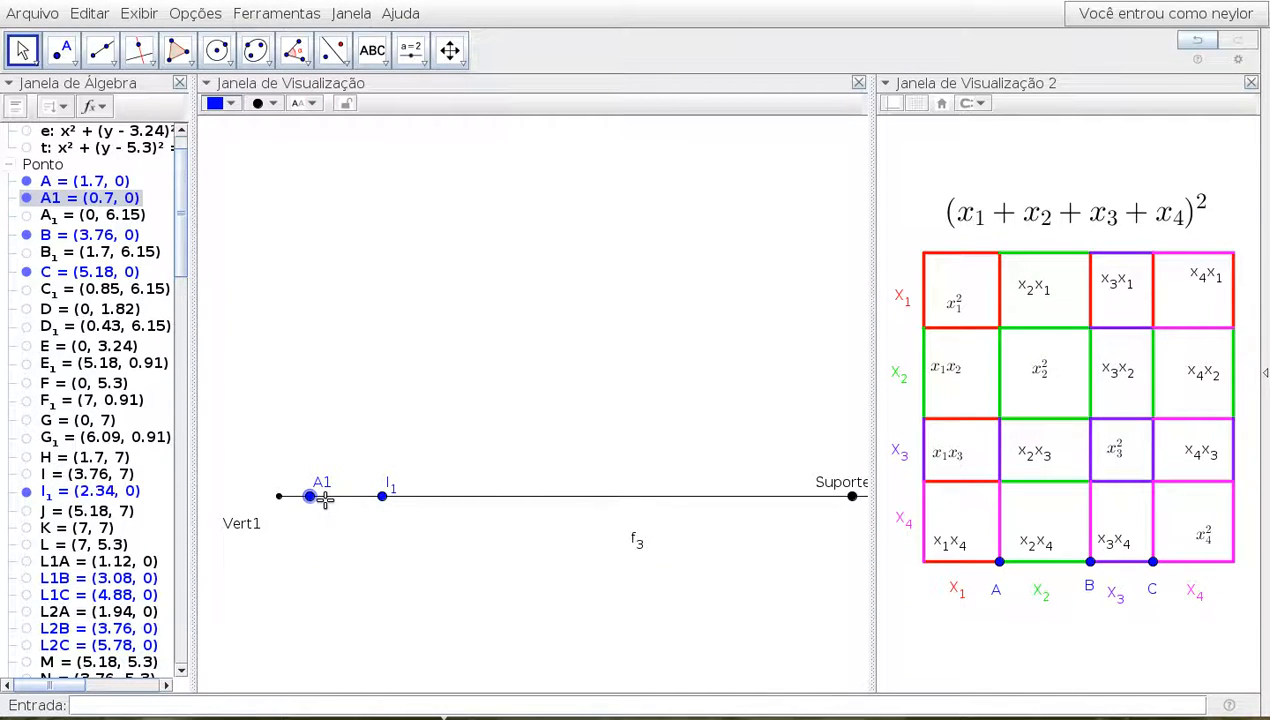
double_click(384, 497)
click(490, 391)
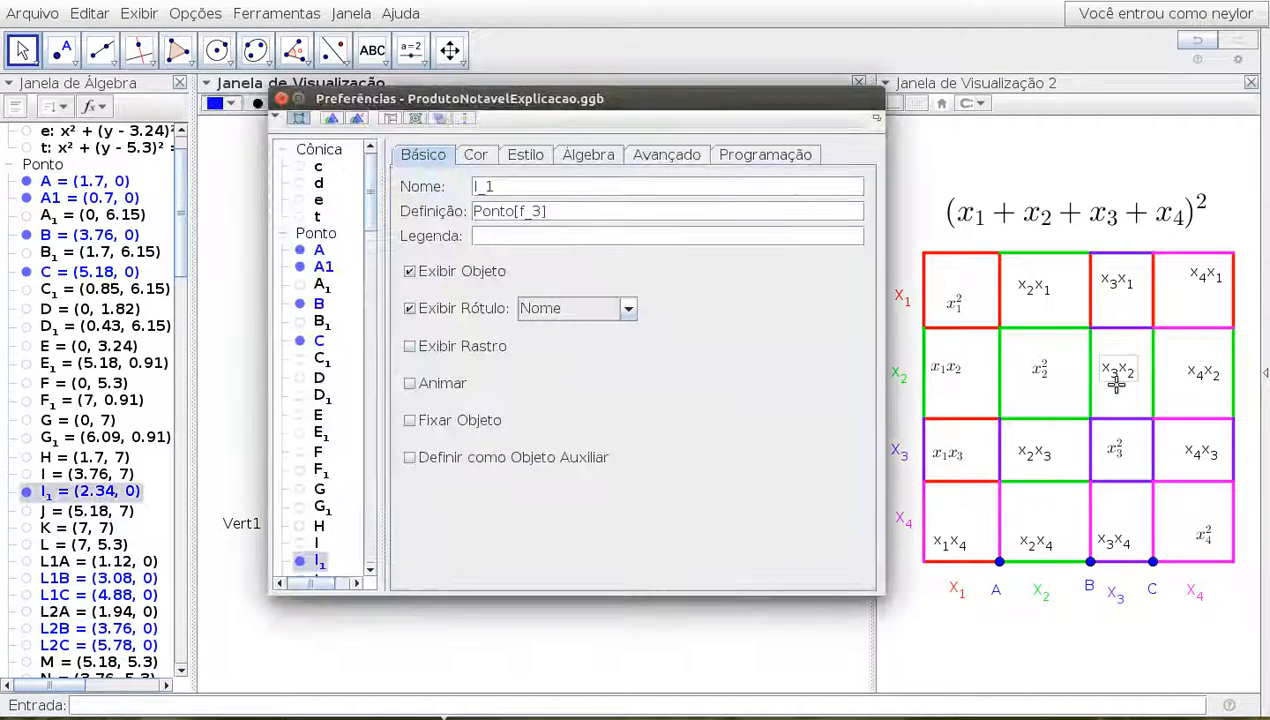
click(509, 186)
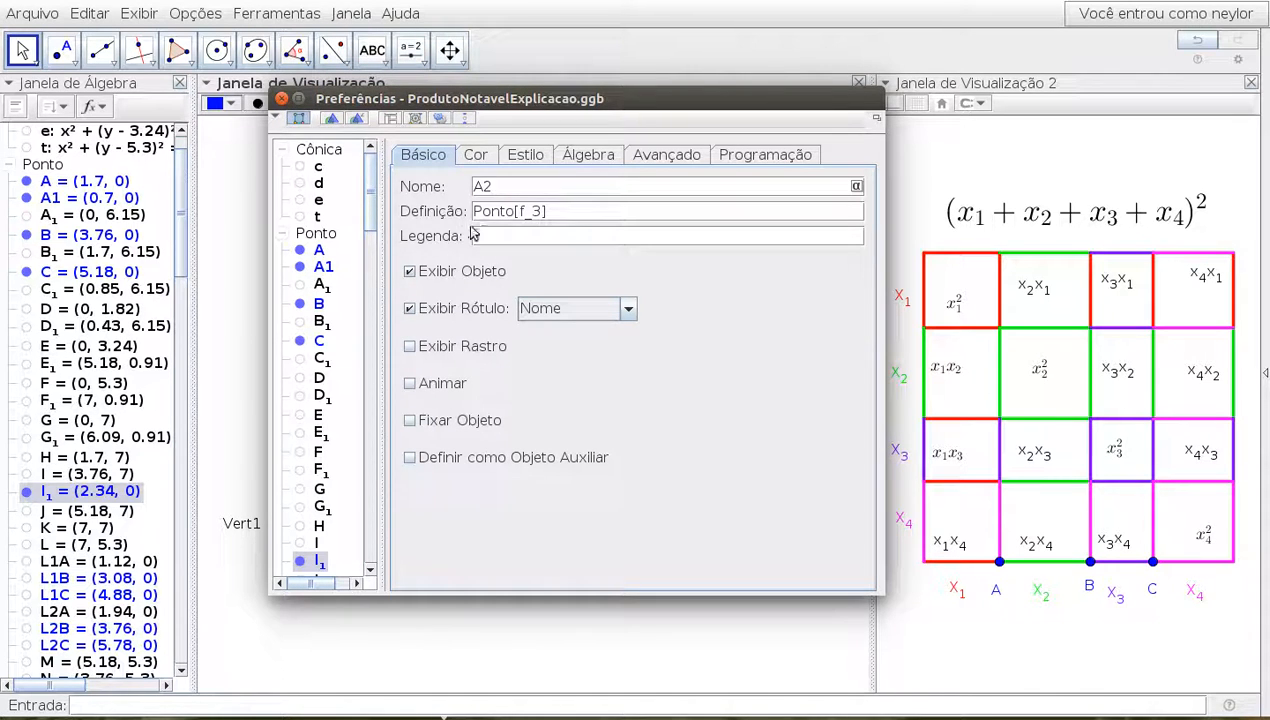
click(476, 235)
click(281, 99)
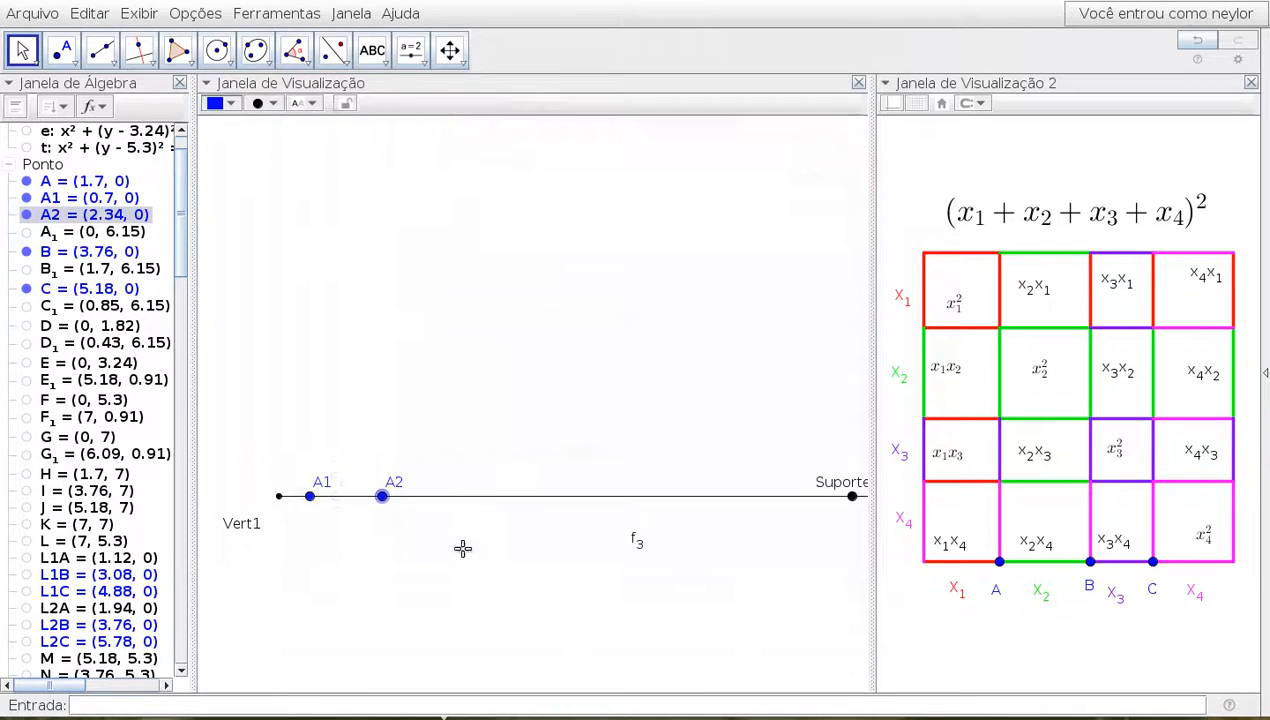
Move A1 along the ray to x about 0.96, and move A in the second graphics view to x about 1.12
drag(312, 498, 315, 505)
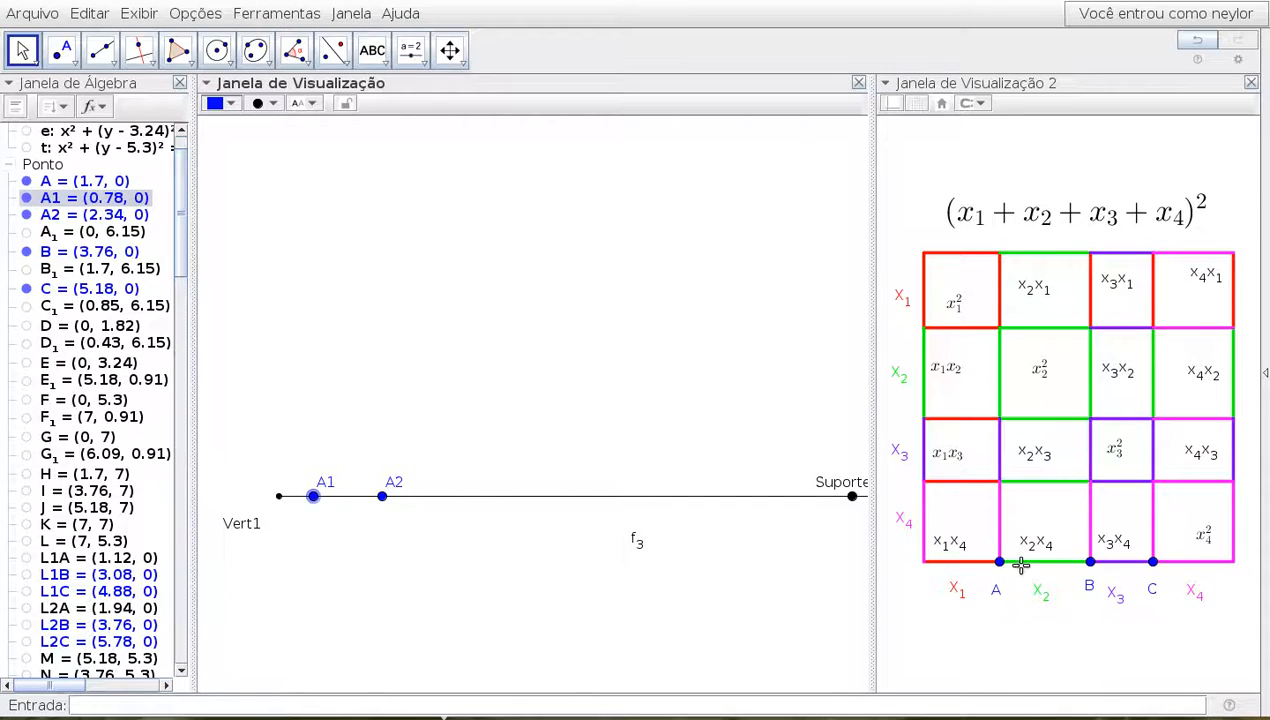
drag(1002, 563, 962, 567)
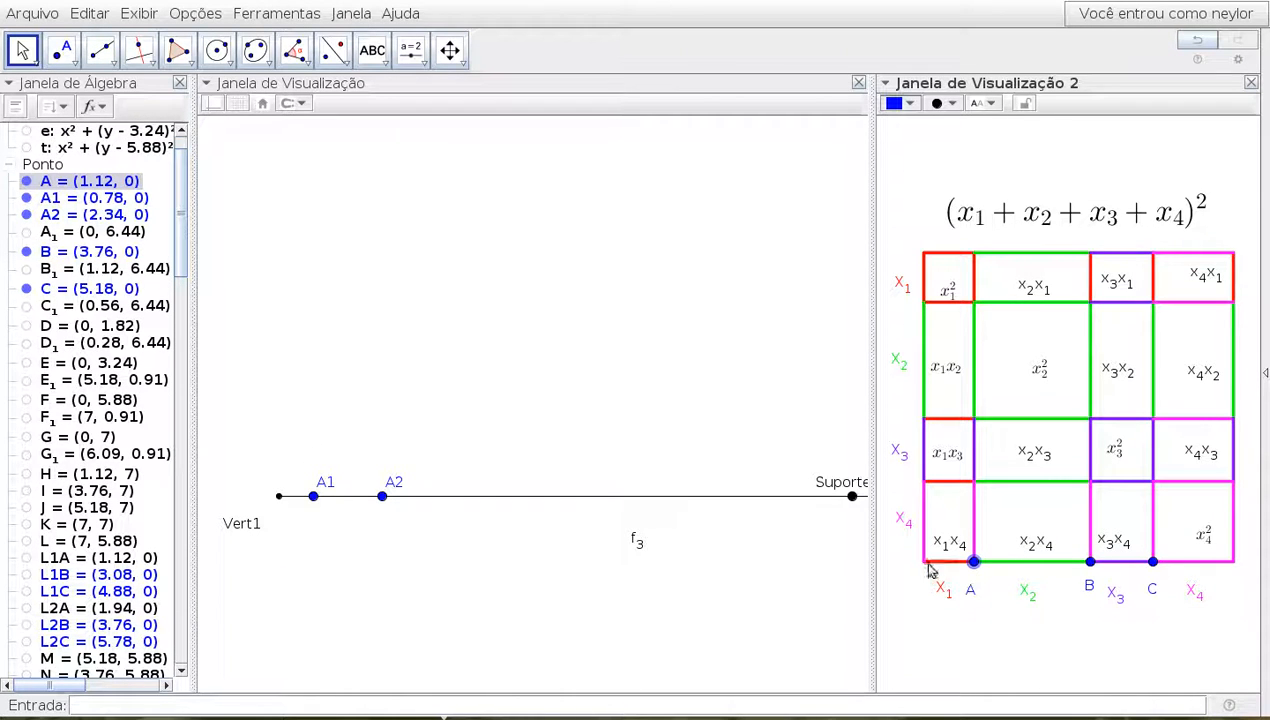
mouse_move(302, 497)
mouse_down()
mouse_move(317, 500)
mouse_move(300, 503)
mouse_up()
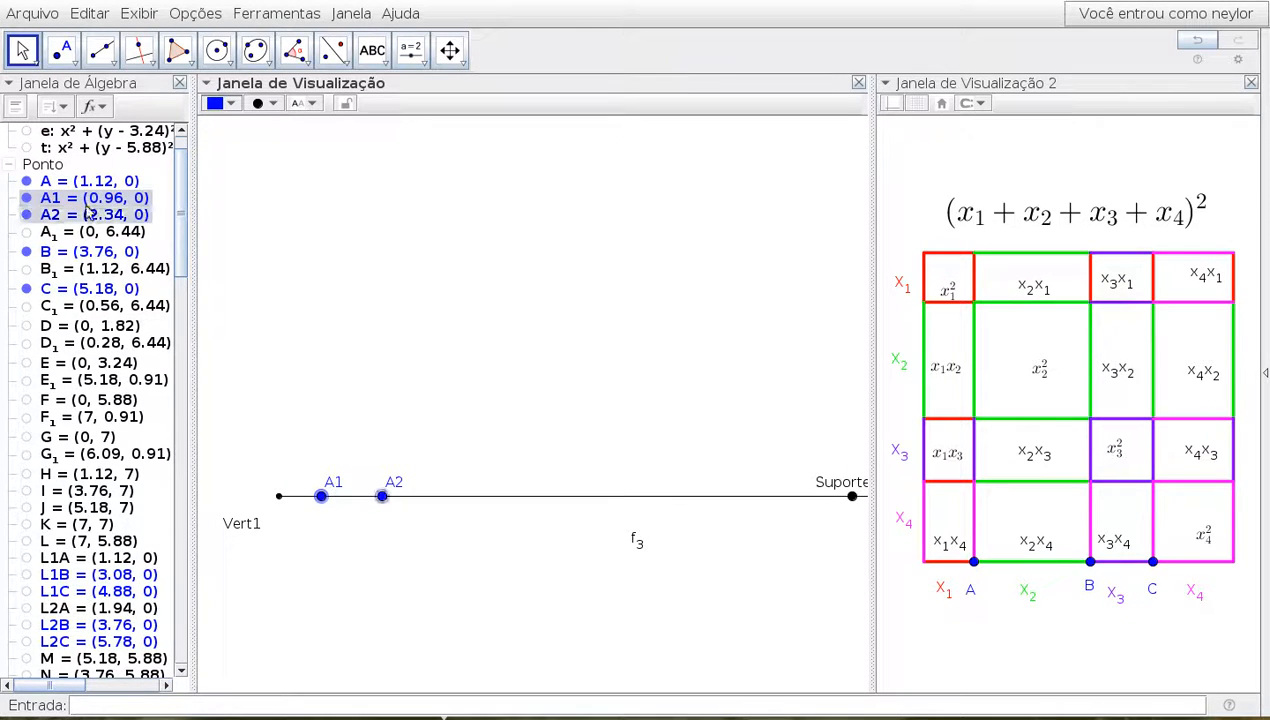
Collapse the point and segment groups in the object list and hide the ray from Vert1 through Suporte
click(6, 170)
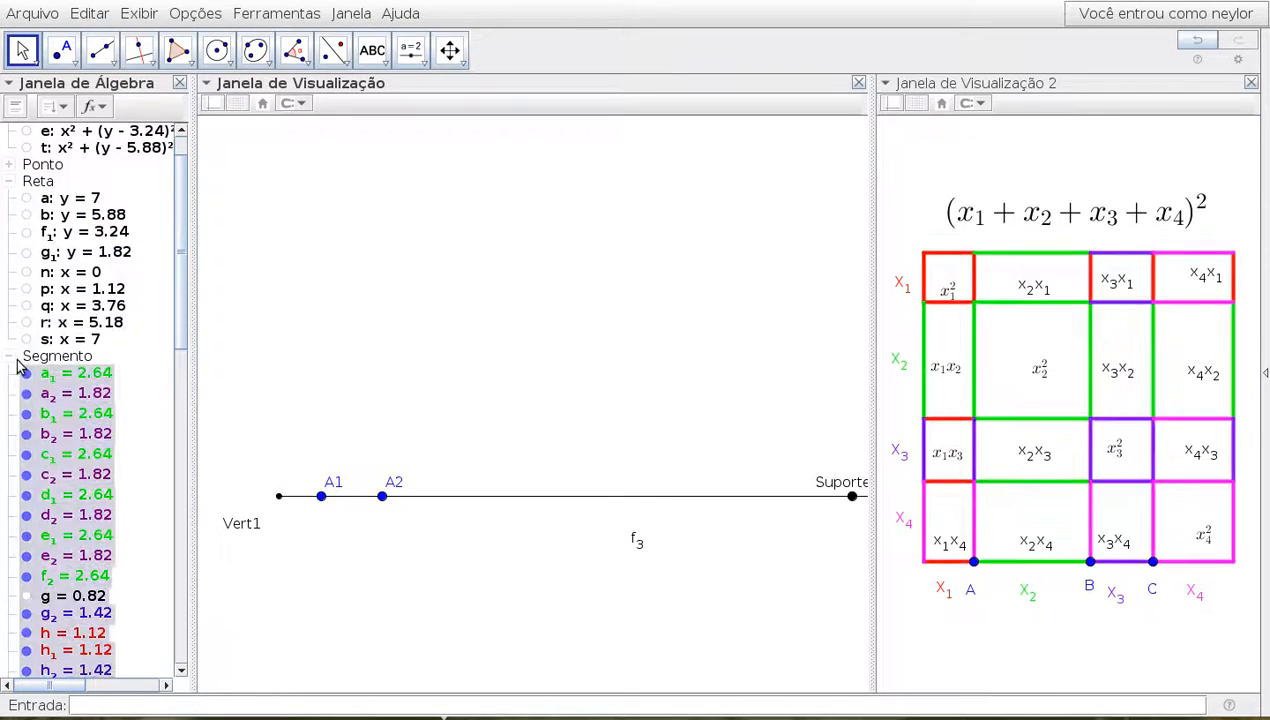
click(5, 362)
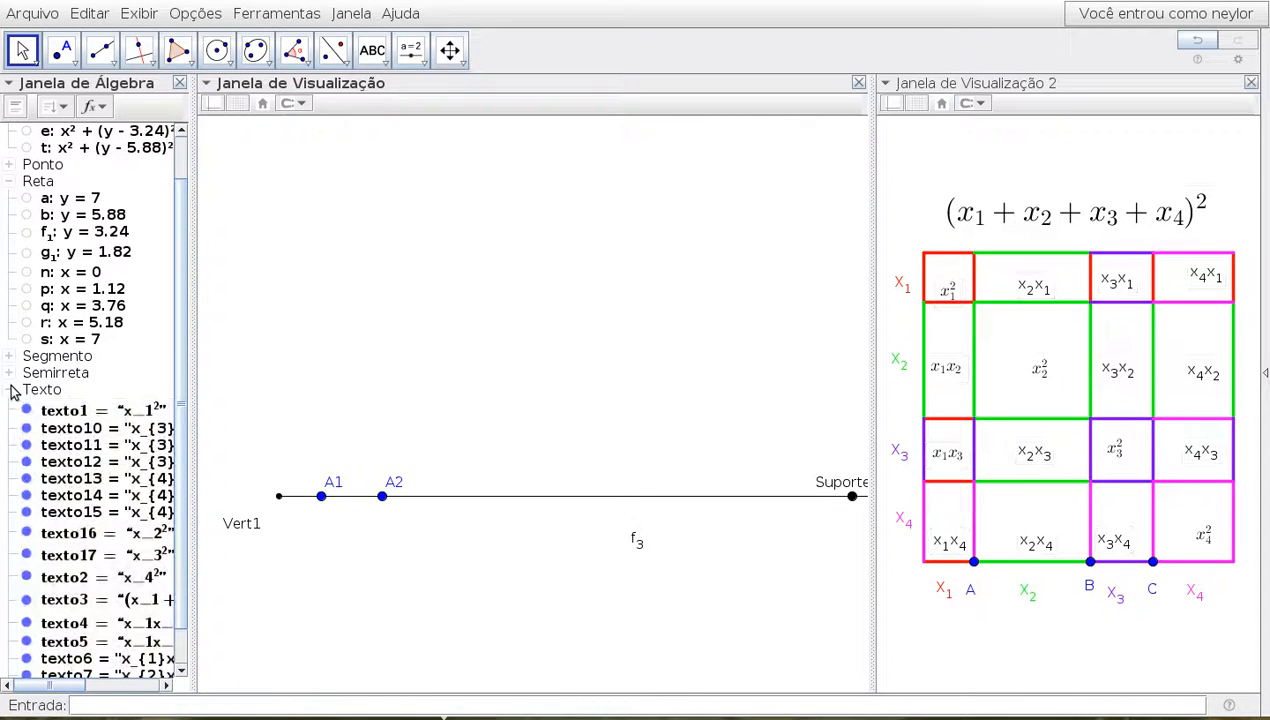
click(7, 374)
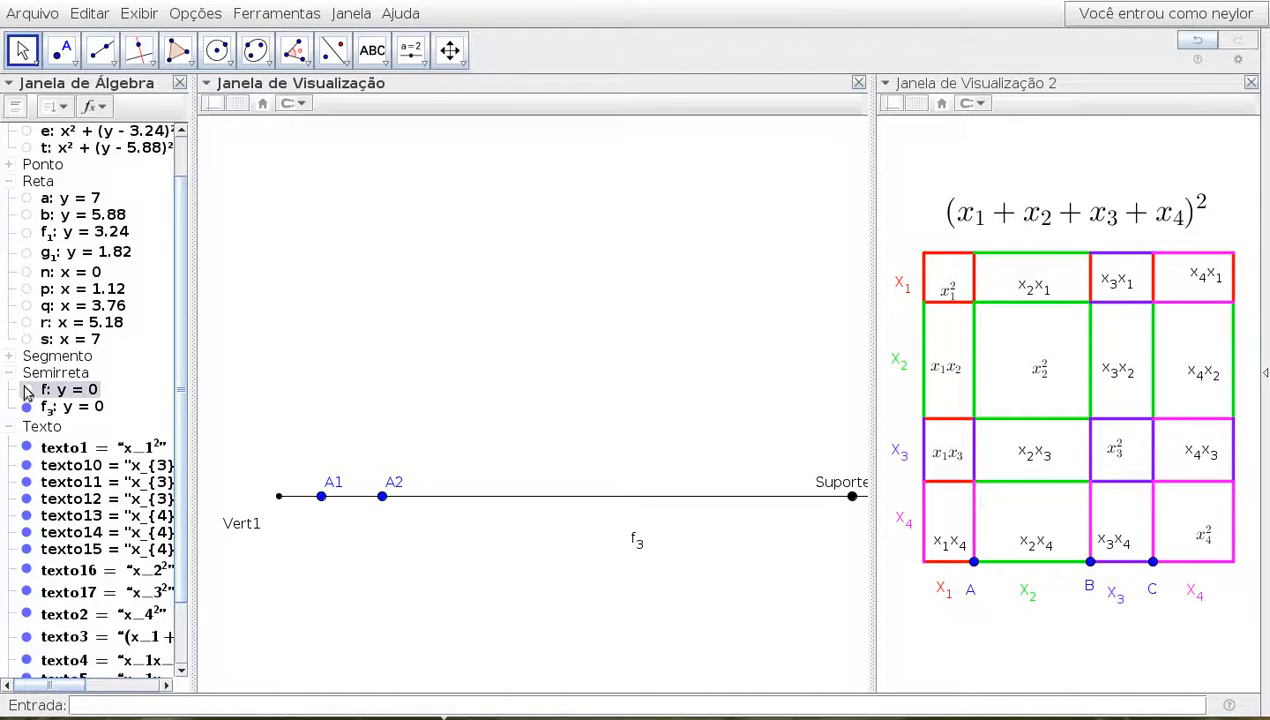
click(26, 390)
click(26, 407)
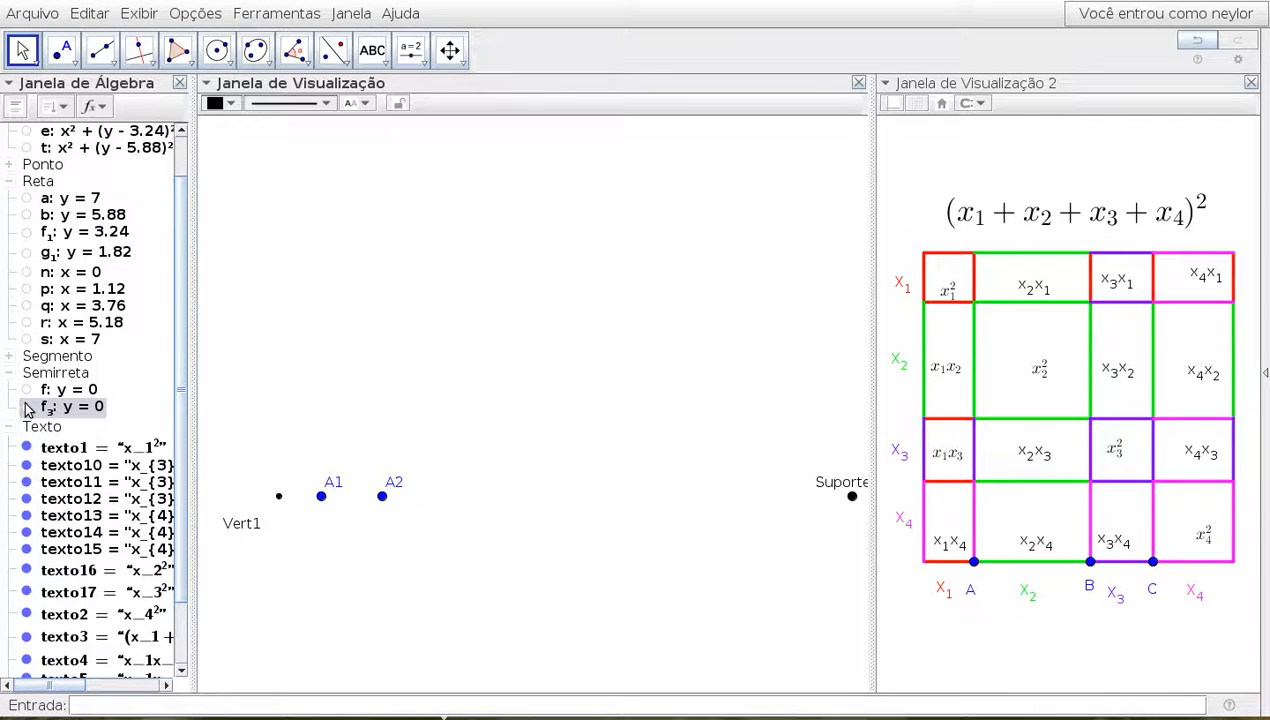
Draw a segment from A1 to A2 and colour it near-black
click(103, 56)
click(108, 62)
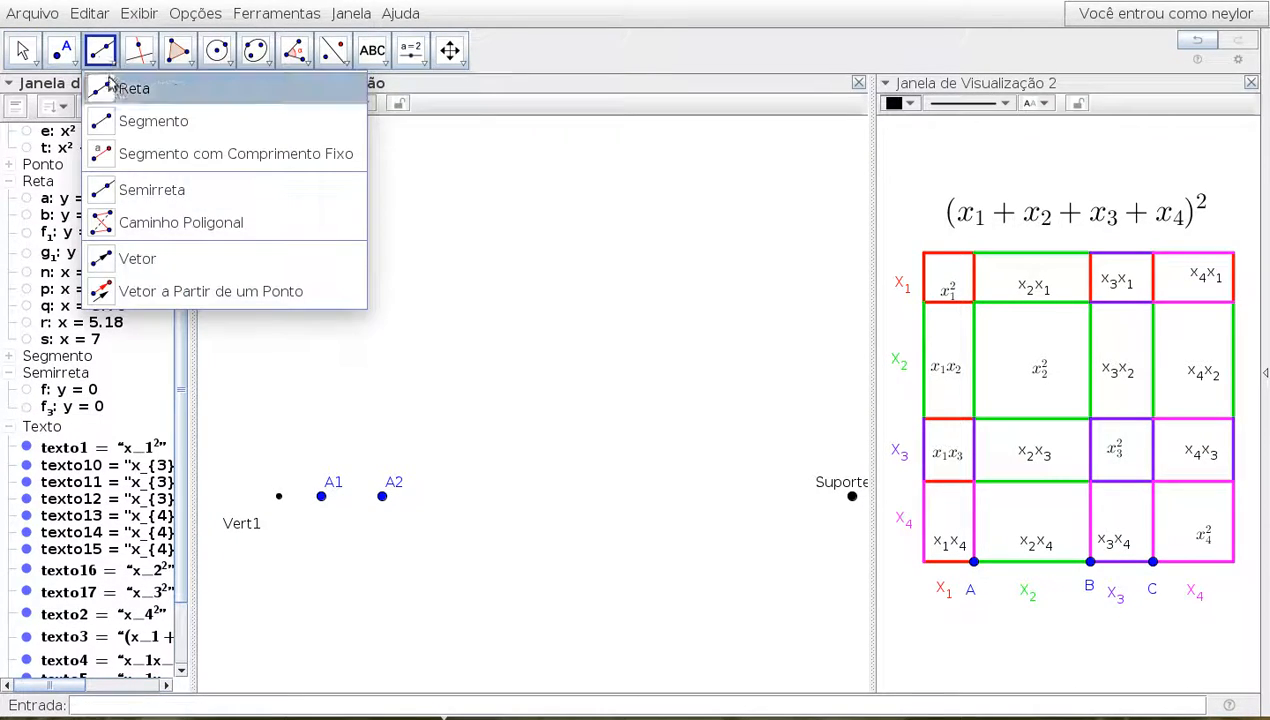
click(108, 122)
click(323, 497)
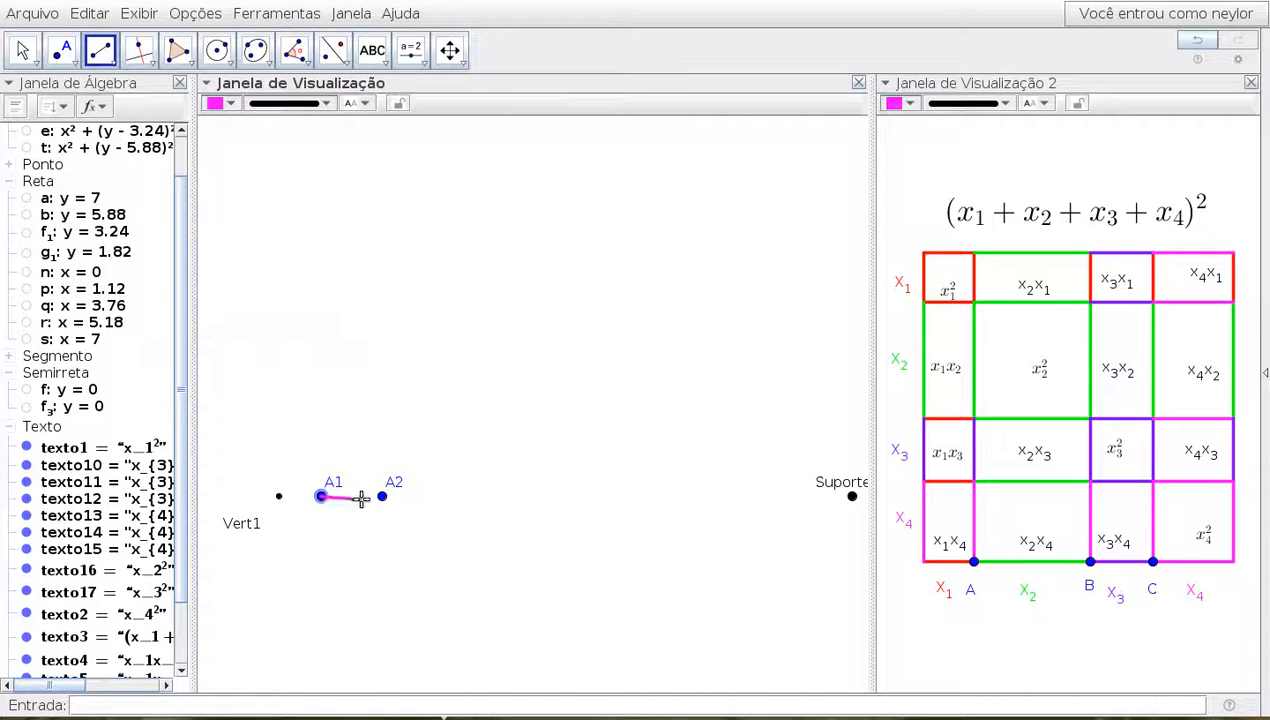
click(382, 497)
click(226, 106)
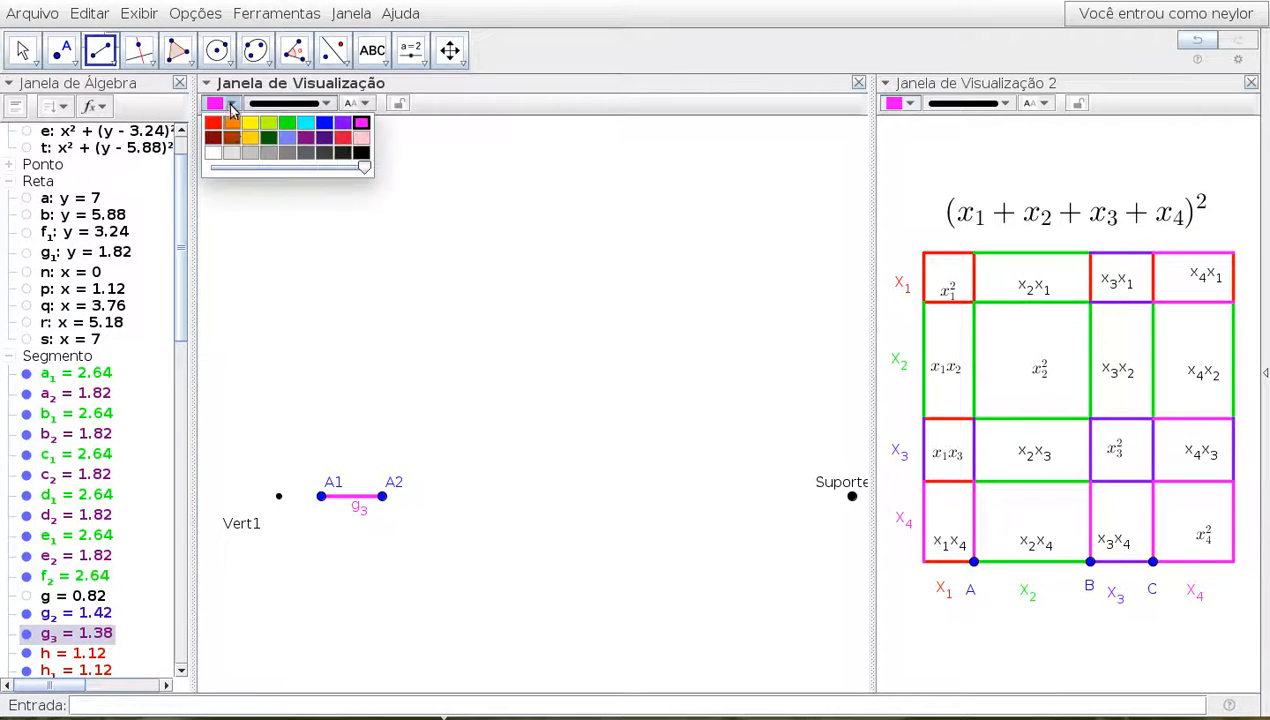
click(355, 153)
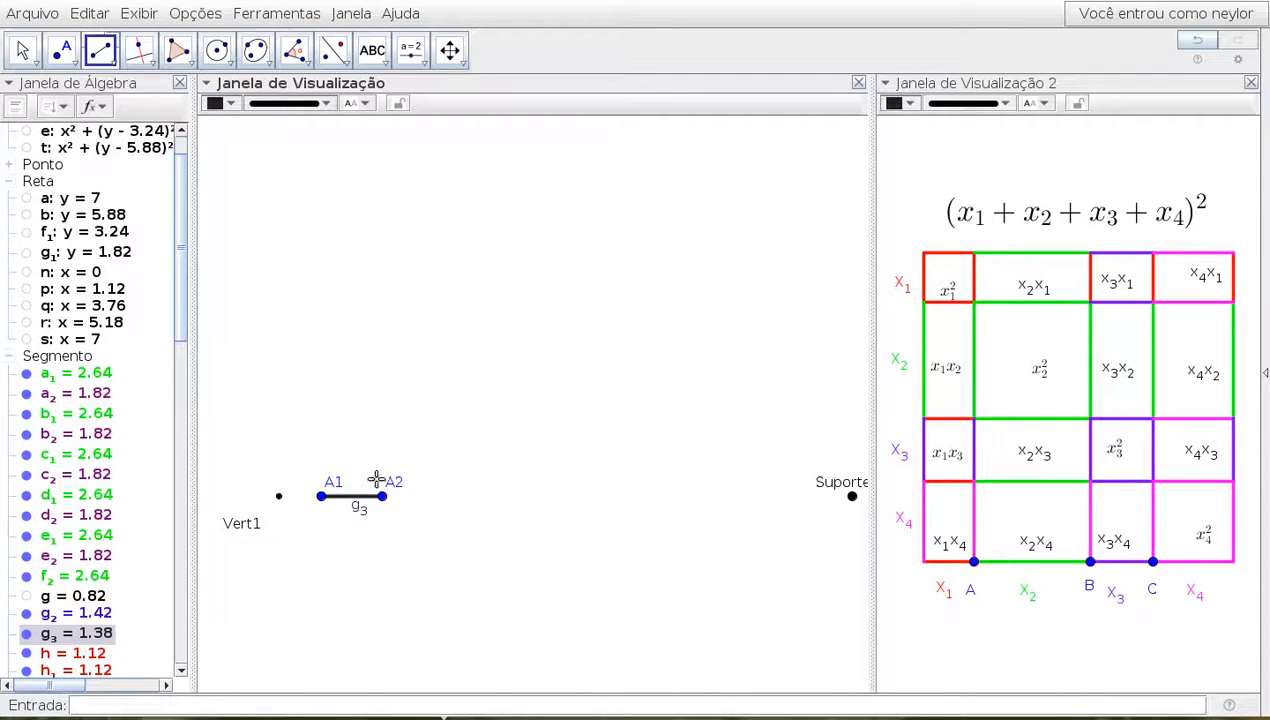
Place a point on the segment between A1 and A2 at x about 1.6 and rename it AA
click(61, 50)
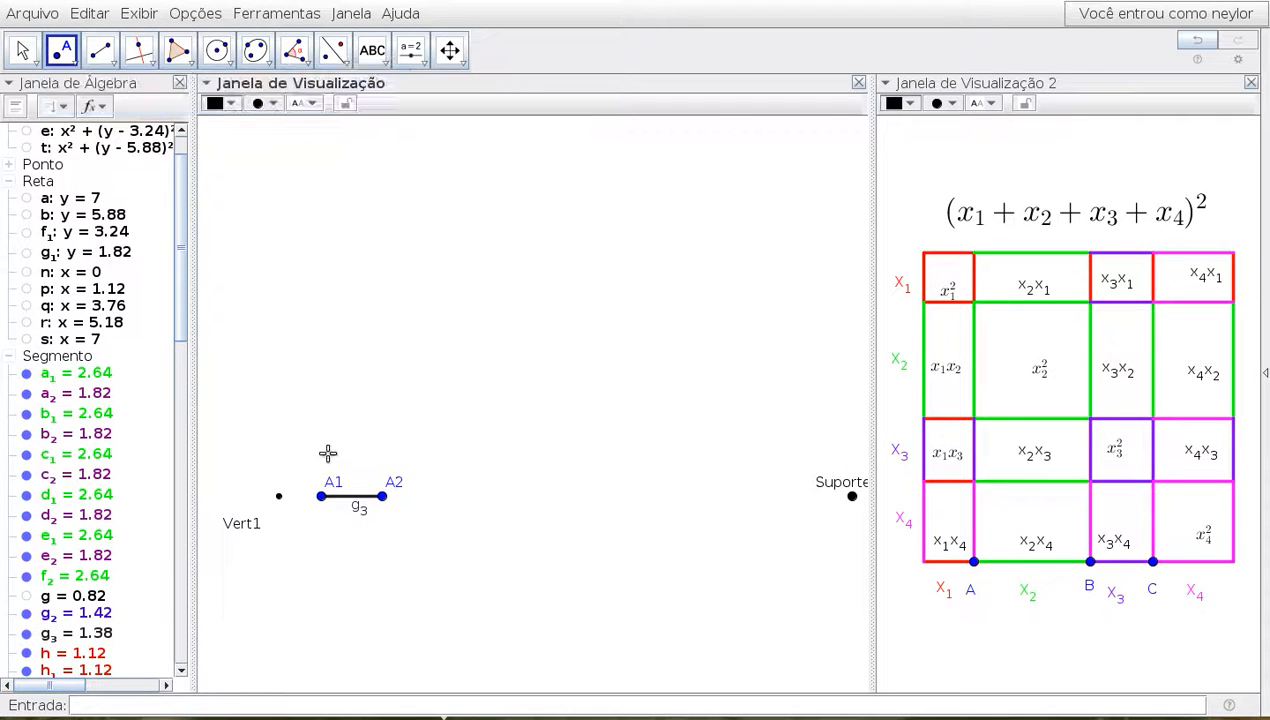
click(348, 494)
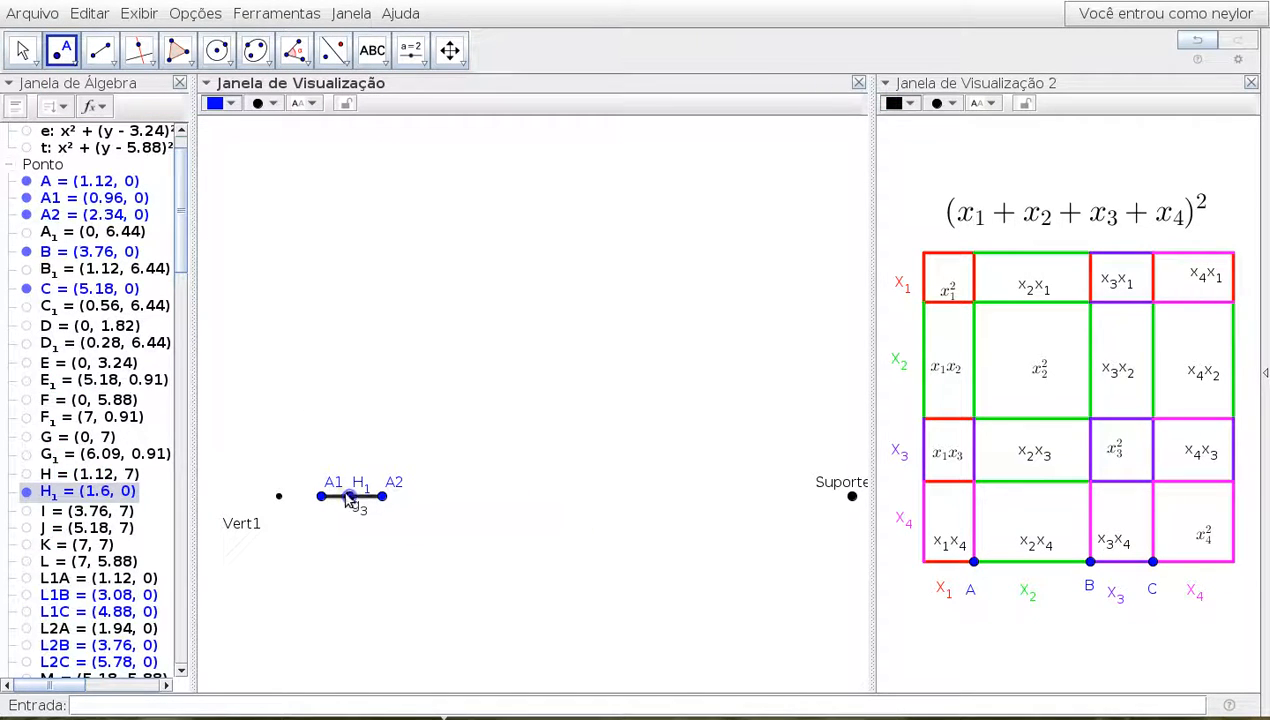
double_click(348, 494)
click(499, 397)
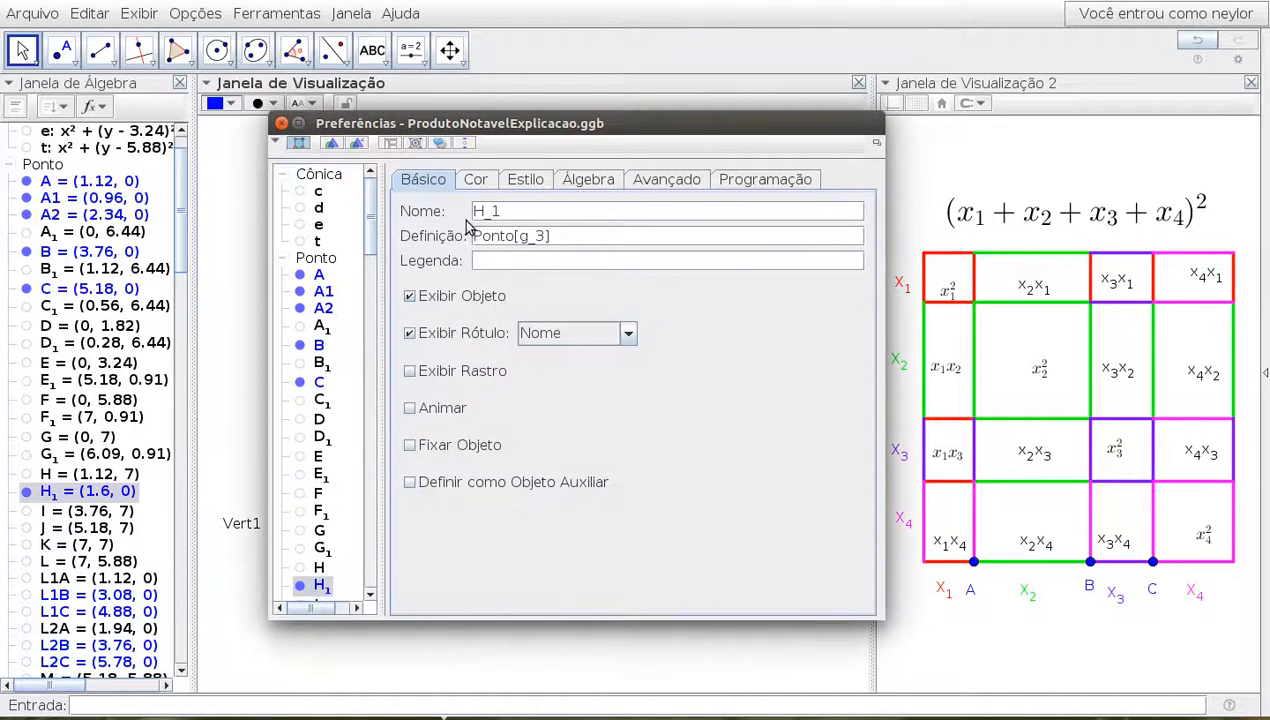
drag(504, 210, 446, 210)
text(AA)
click(510, 261)
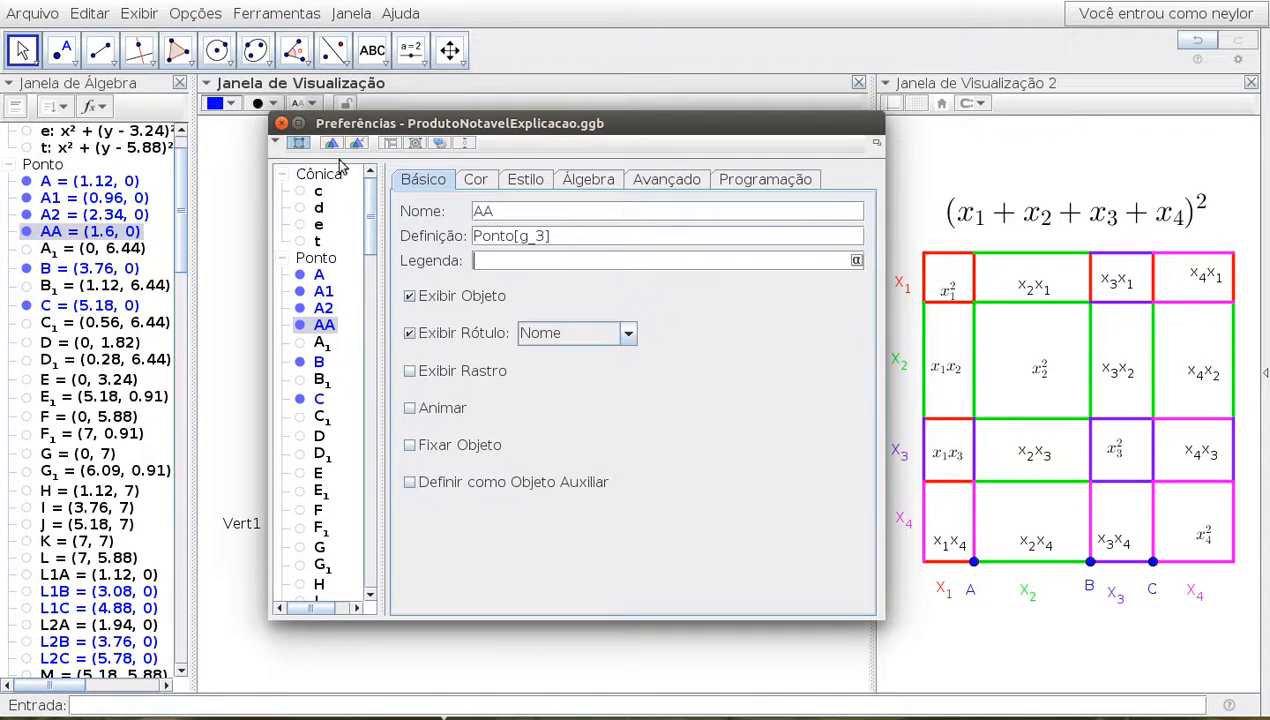
click(281, 123)
click(973, 563)
click(477, 523)
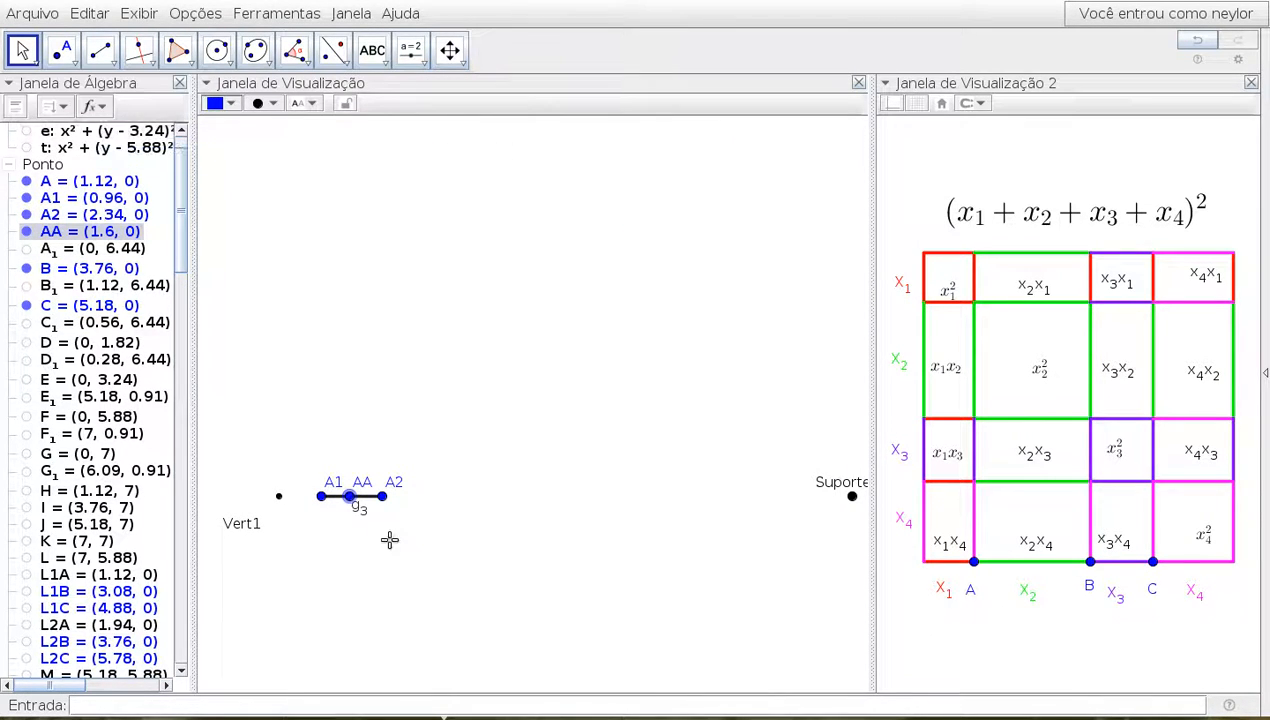
Move AA to x about 1.62 and hide the segment between A1 and A2
mouse_move(353, 501)
mouse_down()
mouse_move(312, 494)
mouse_move(358, 522)
mouse_move(304, 498)
mouse_move(405, 512)
mouse_move(335, 502)
mouse_move(383, 521)
mouse_move(352, 514)
mouse_up()
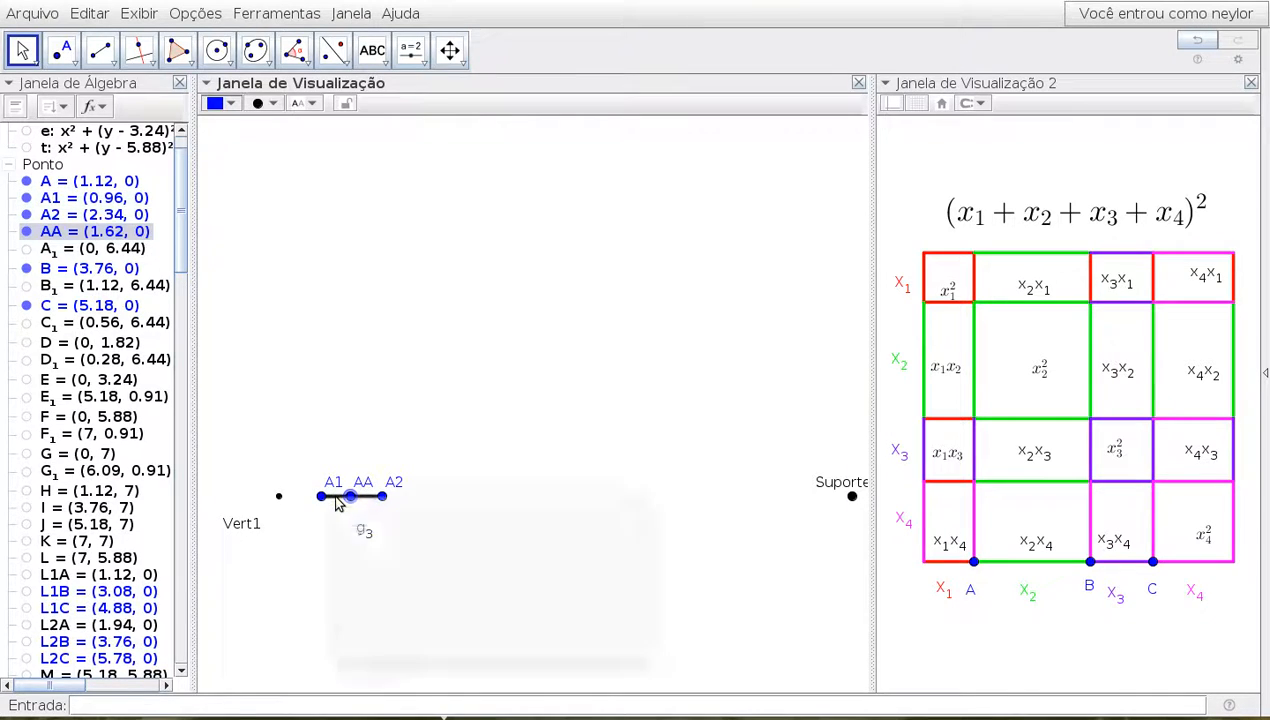
right_click(338, 498)
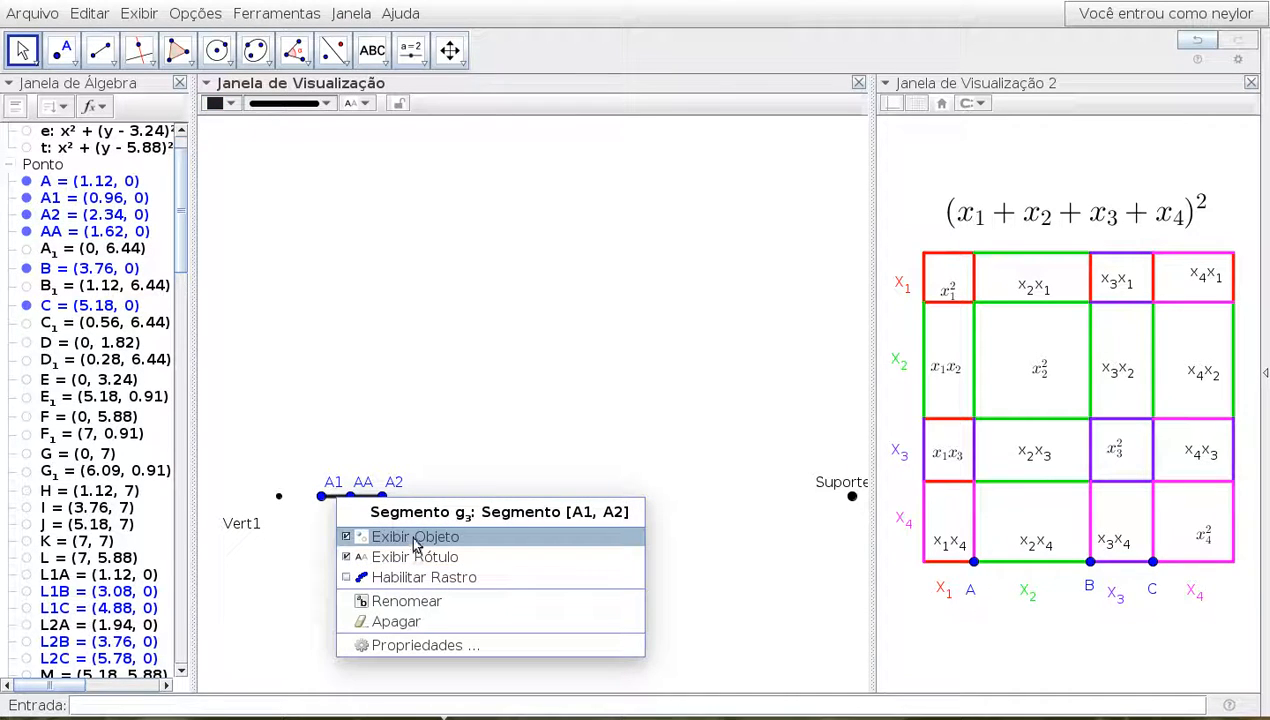
click(416, 538)
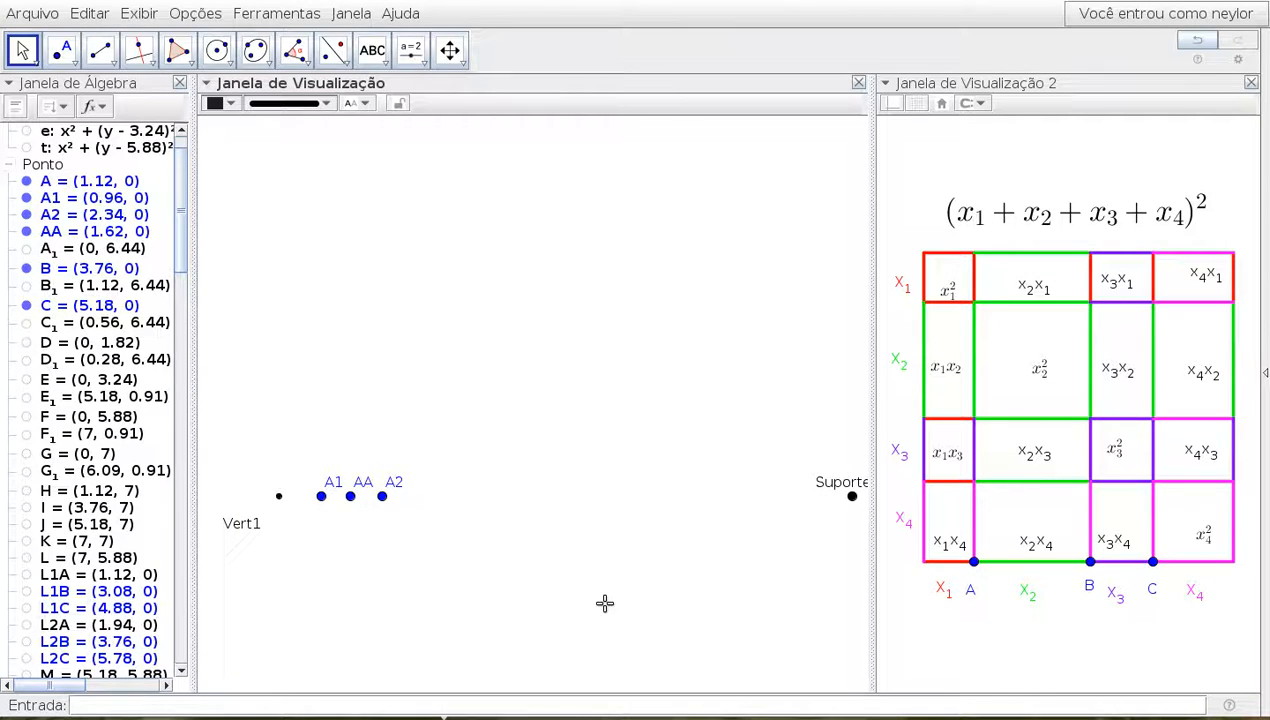
Draw a red segment from Vert1 to AA and move AA to x about 1.56
click(231, 104)
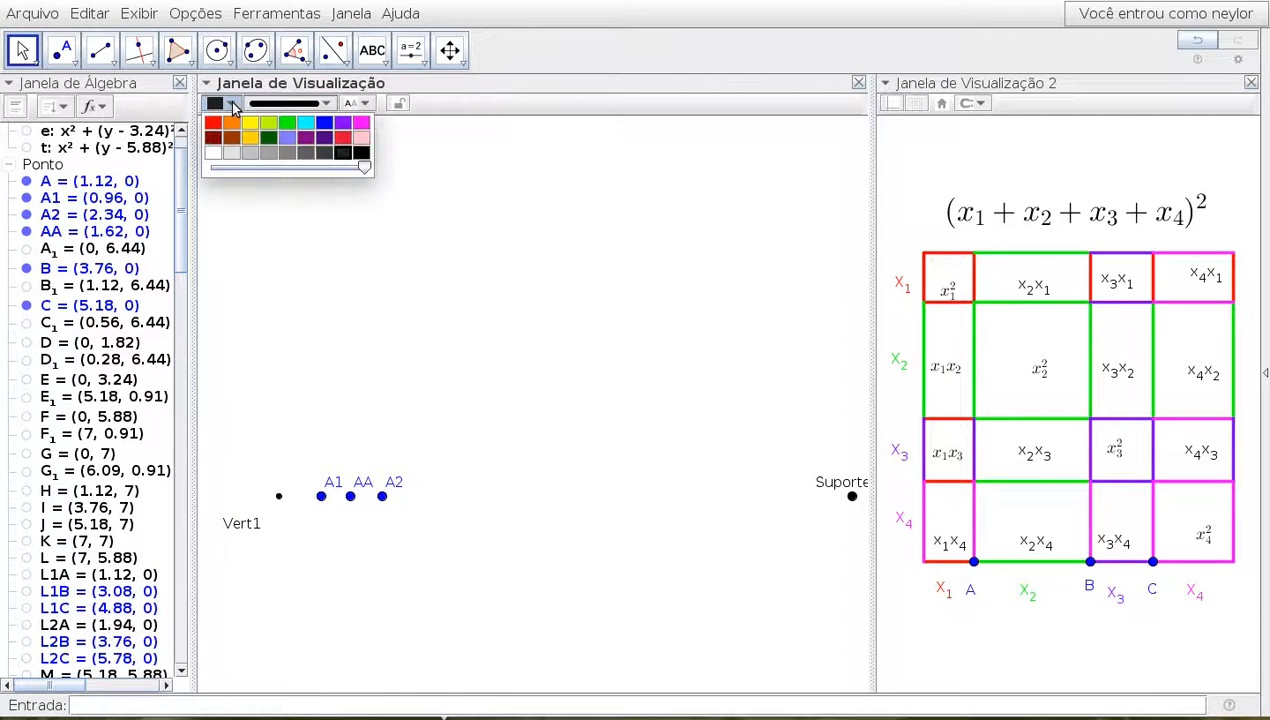
click(100, 50)
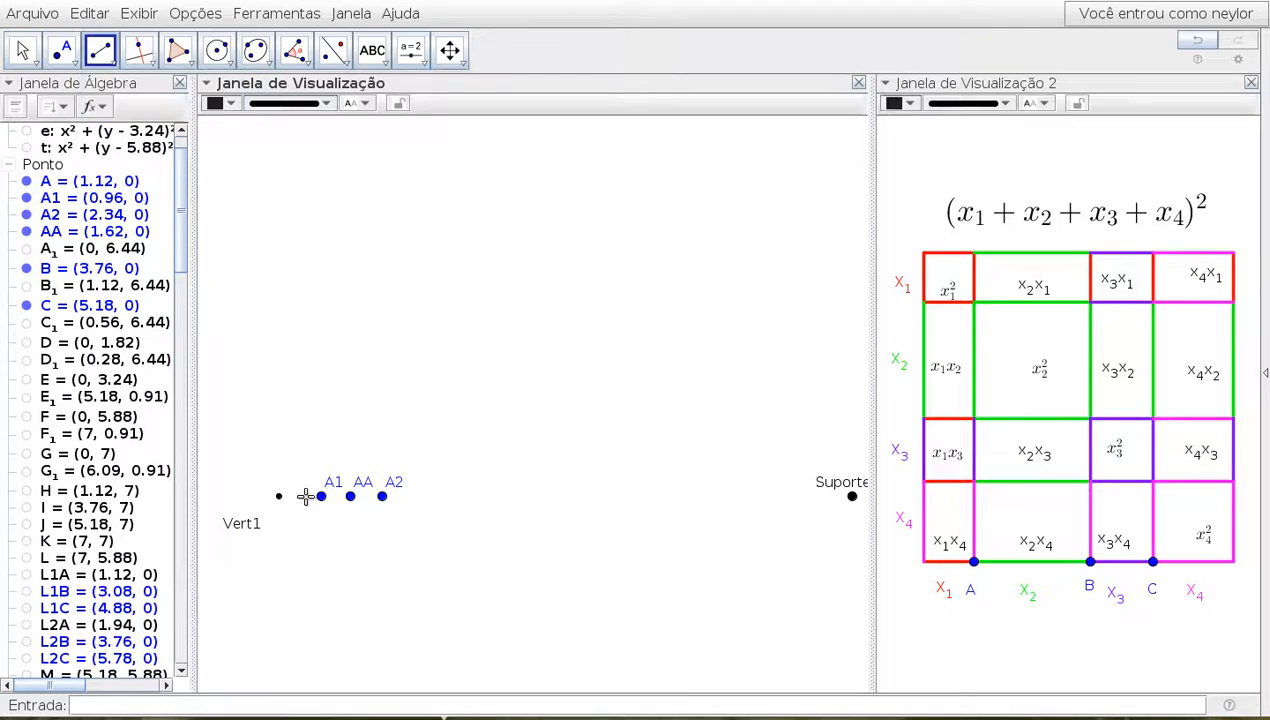
click(280, 497)
click(350, 496)
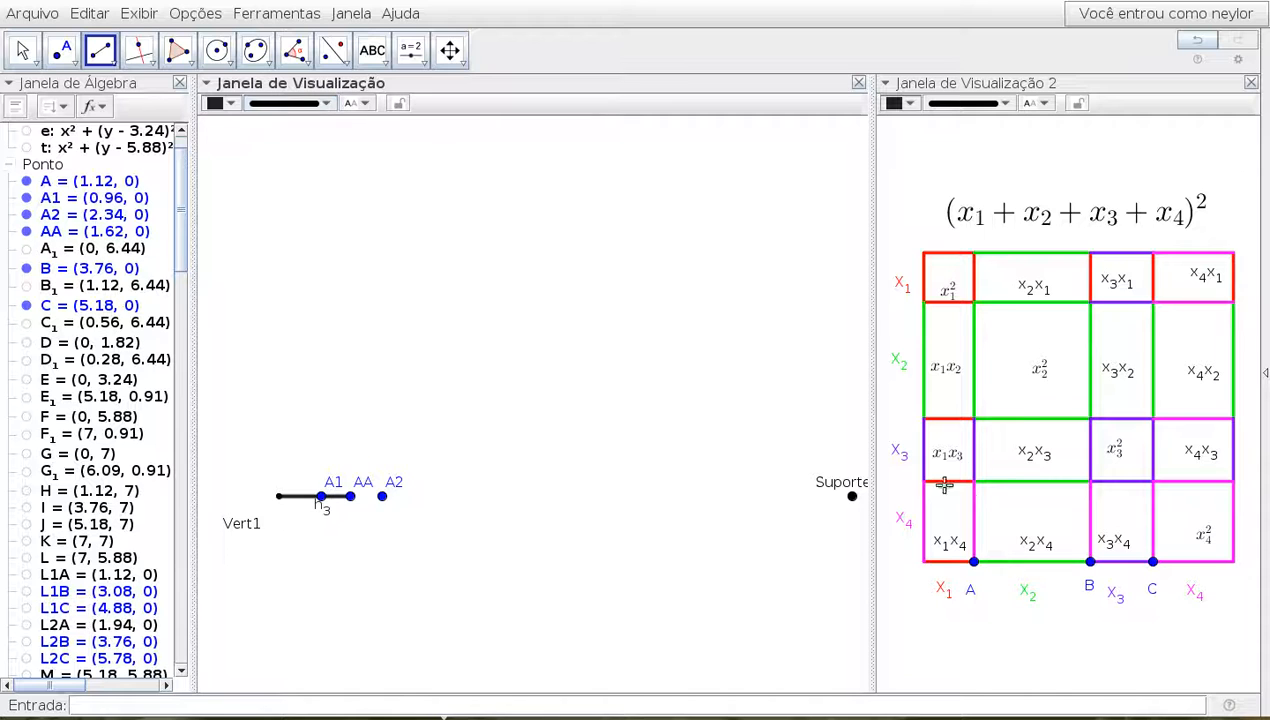
click(222, 103)
click(213, 124)
click(22, 50)
mouse_move(352, 500)
mouse_down()
mouse_move(306, 499)
mouse_move(407, 513)
mouse_move(300, 505)
mouse_move(349, 502)
mouse_up()
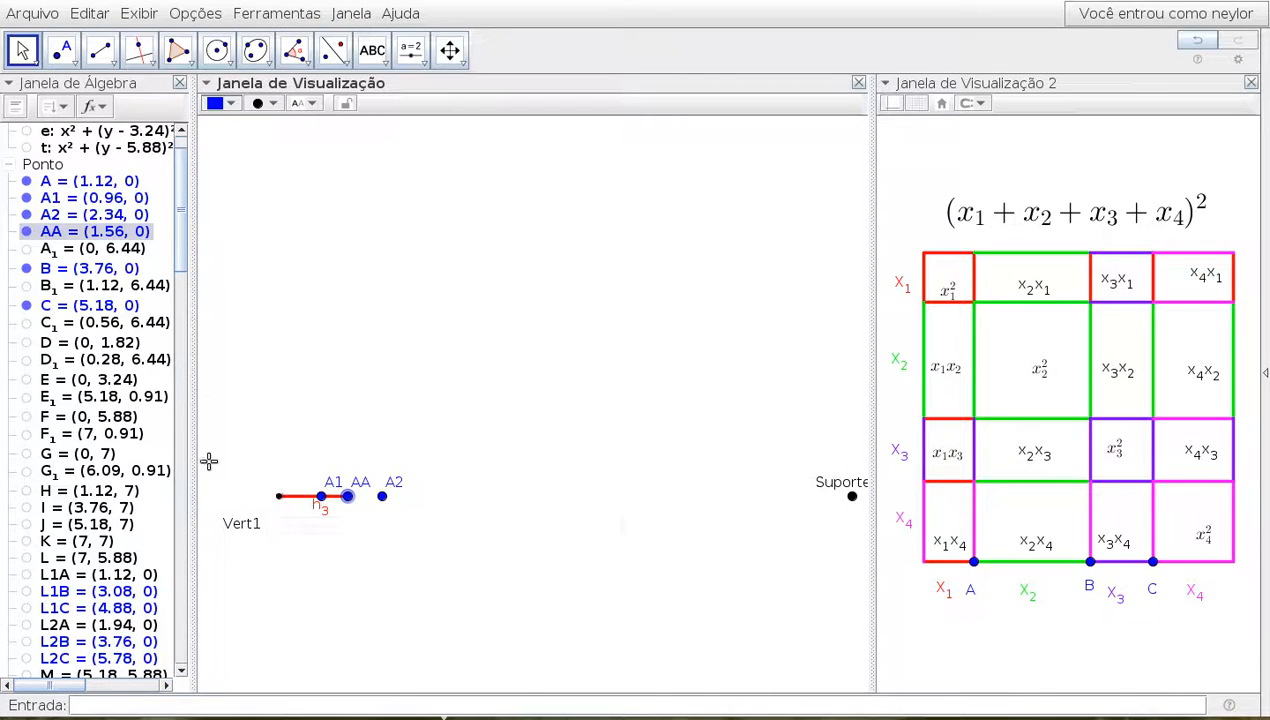
Collapse the point and segment groups in the object list and show the ray through Suporte again
drag(183, 228, 190, 200)
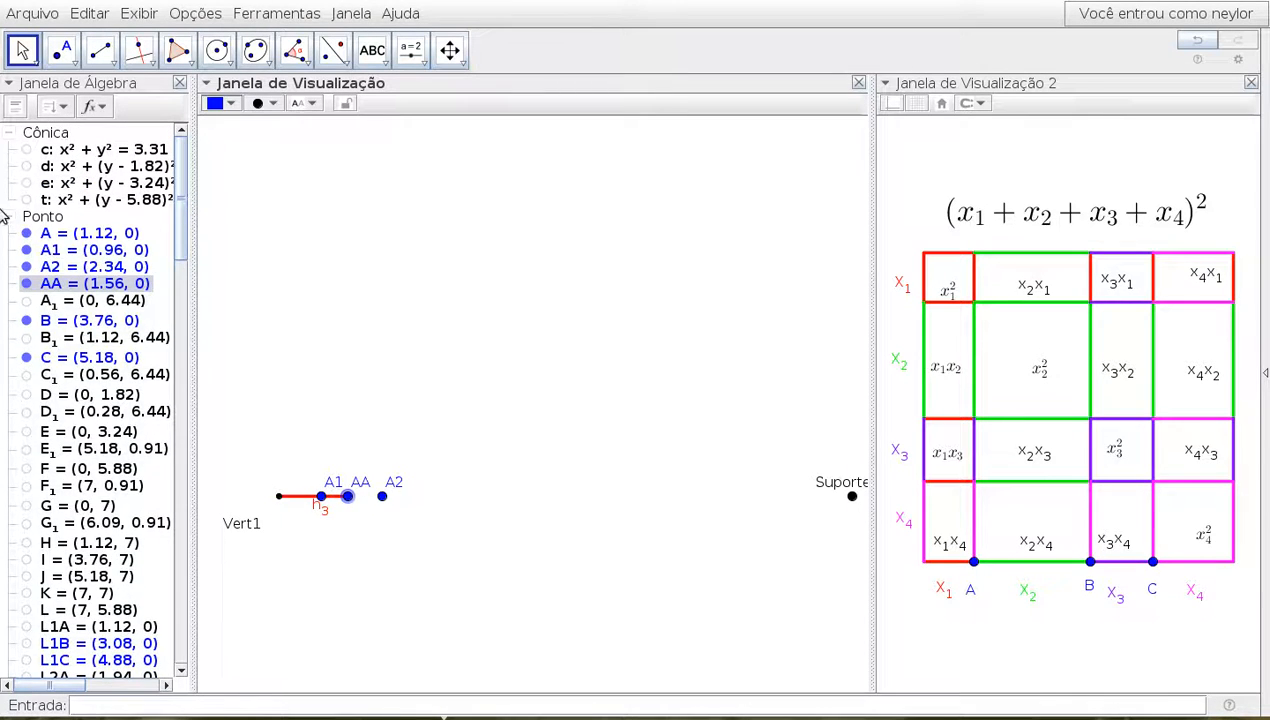
click(8, 216)
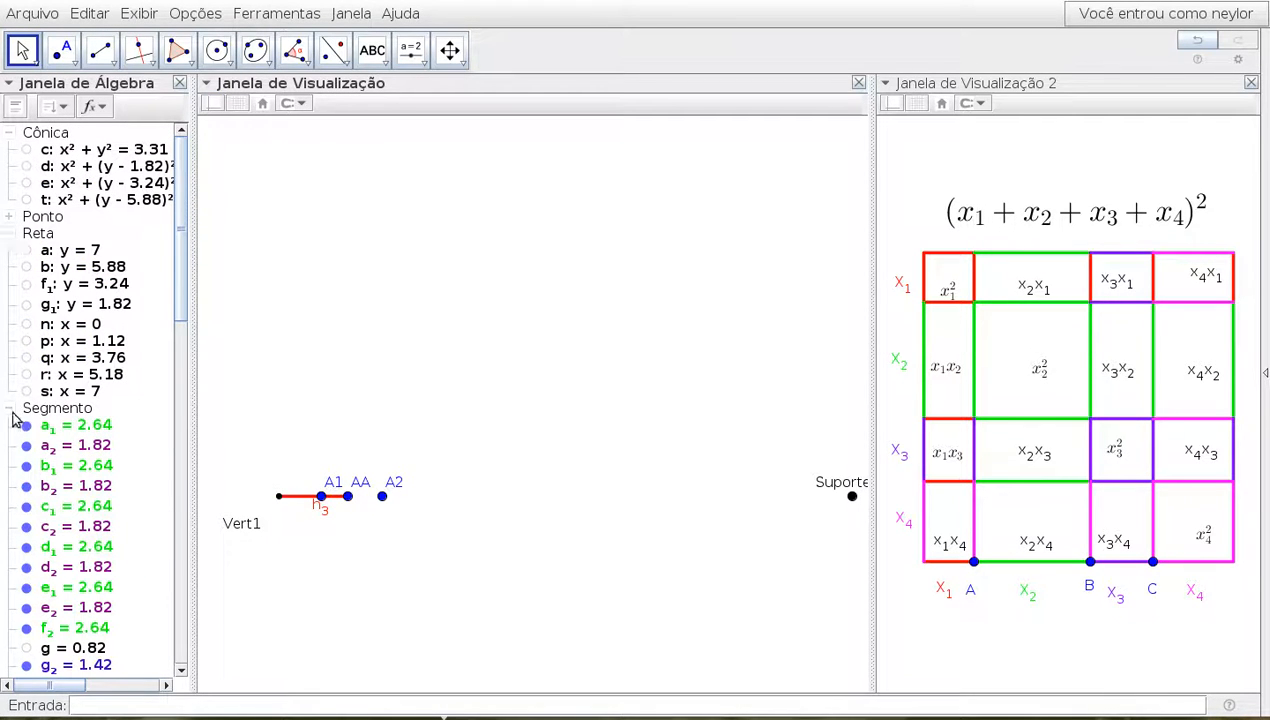
click(9, 409)
click(27, 459)
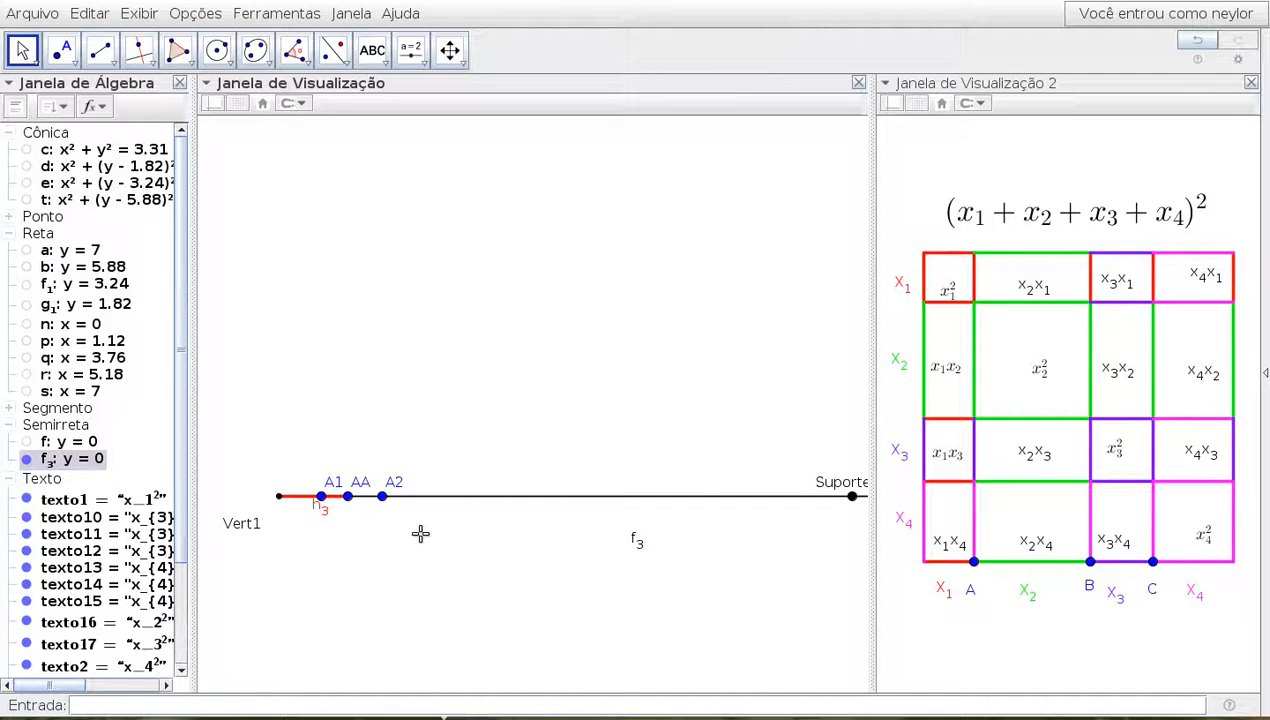
Place two points on the ray beyond A2, at x about 3.06 and 4.8
click(61, 50)
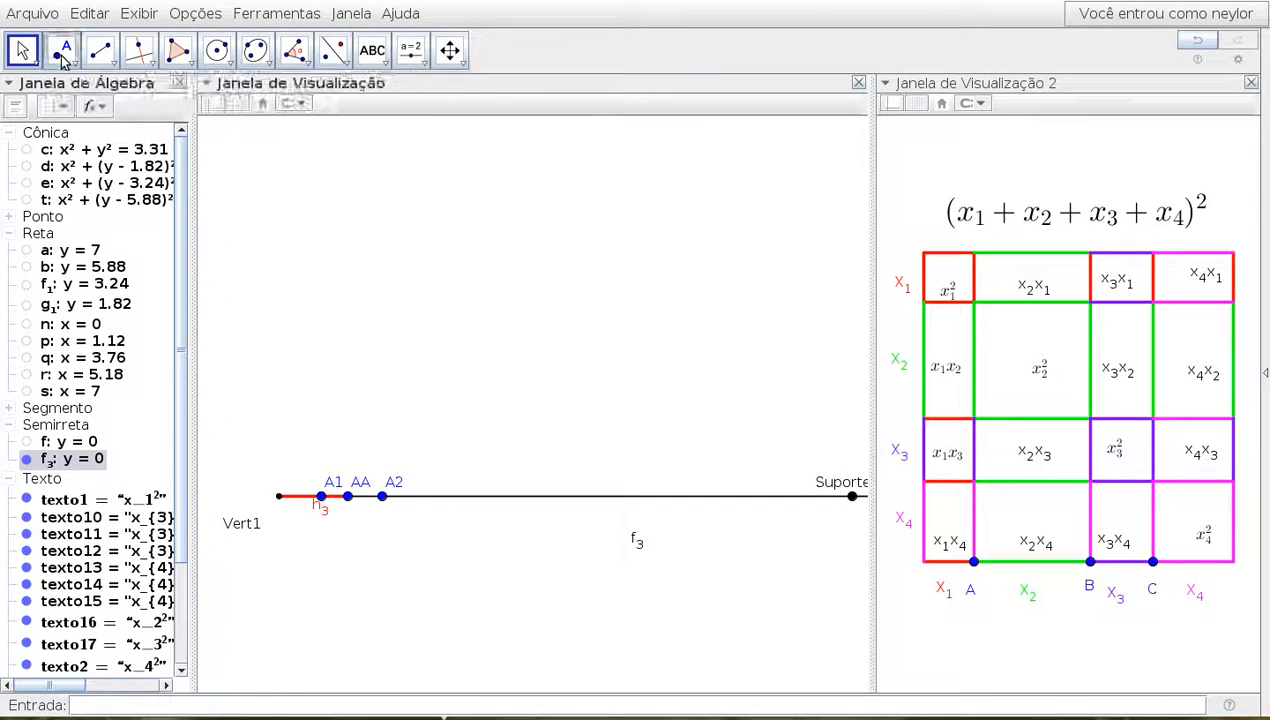
click(413, 496)
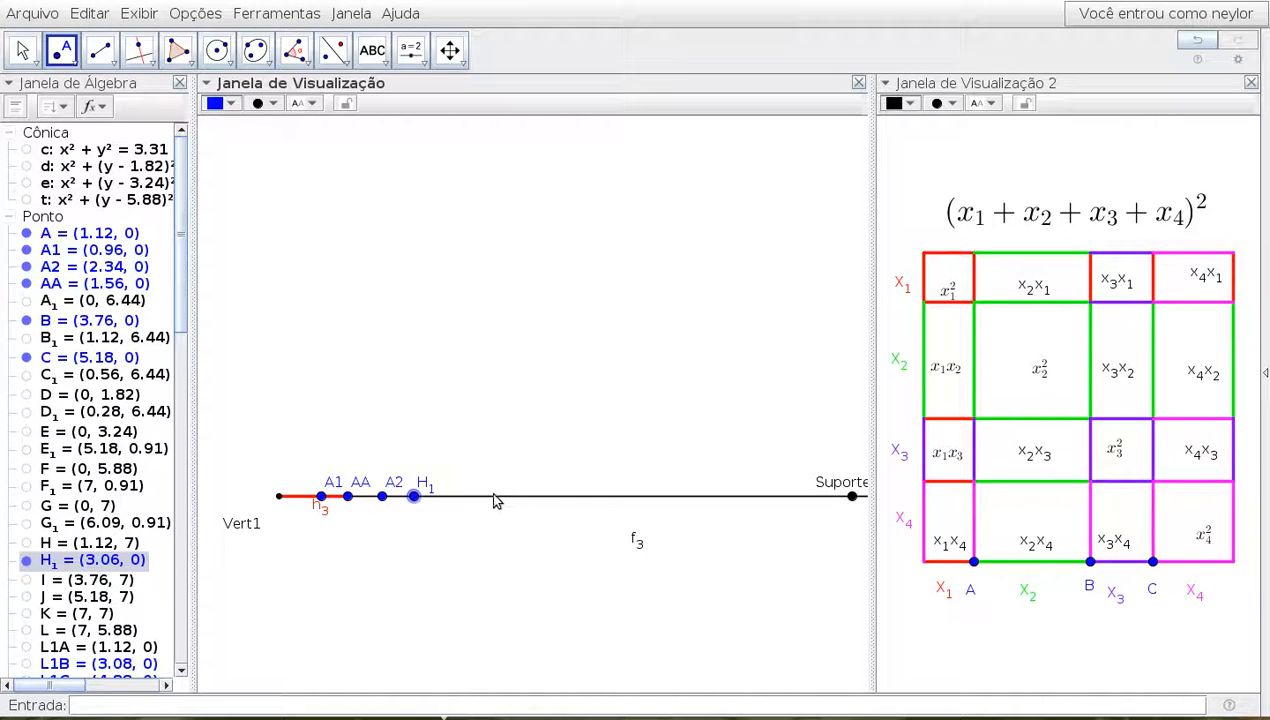
click(490, 498)
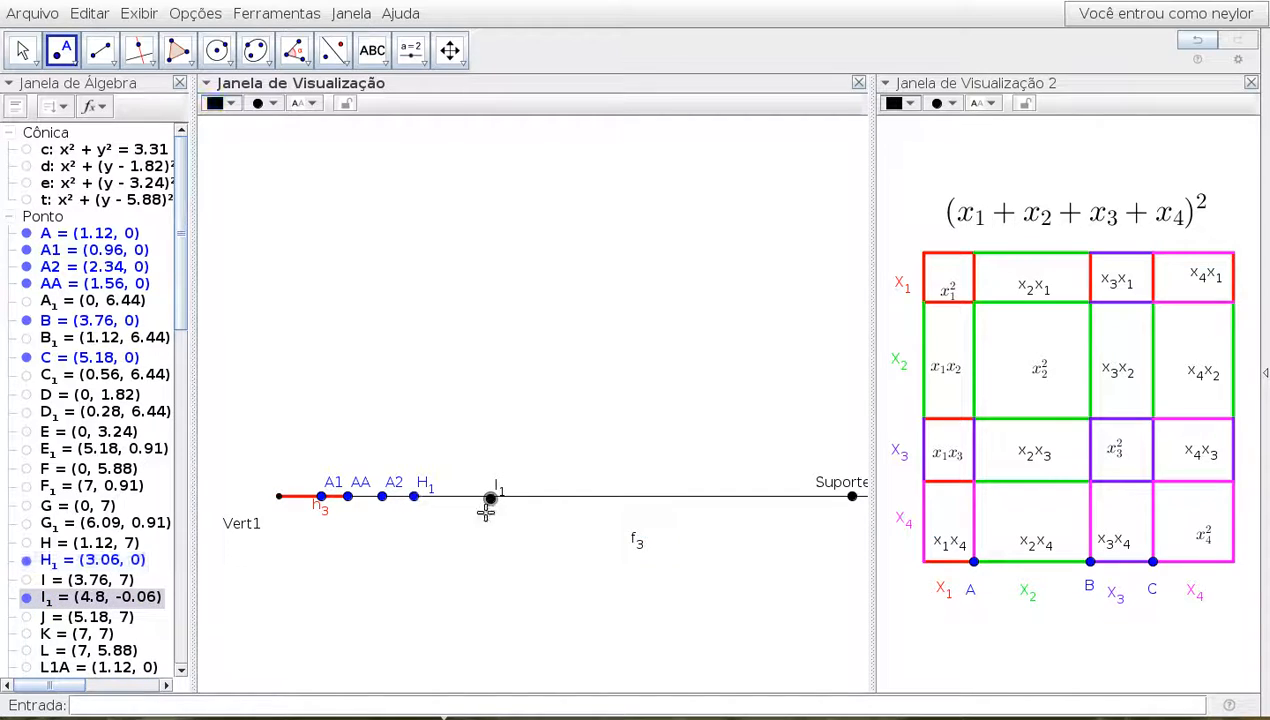
key(ctrl+z)
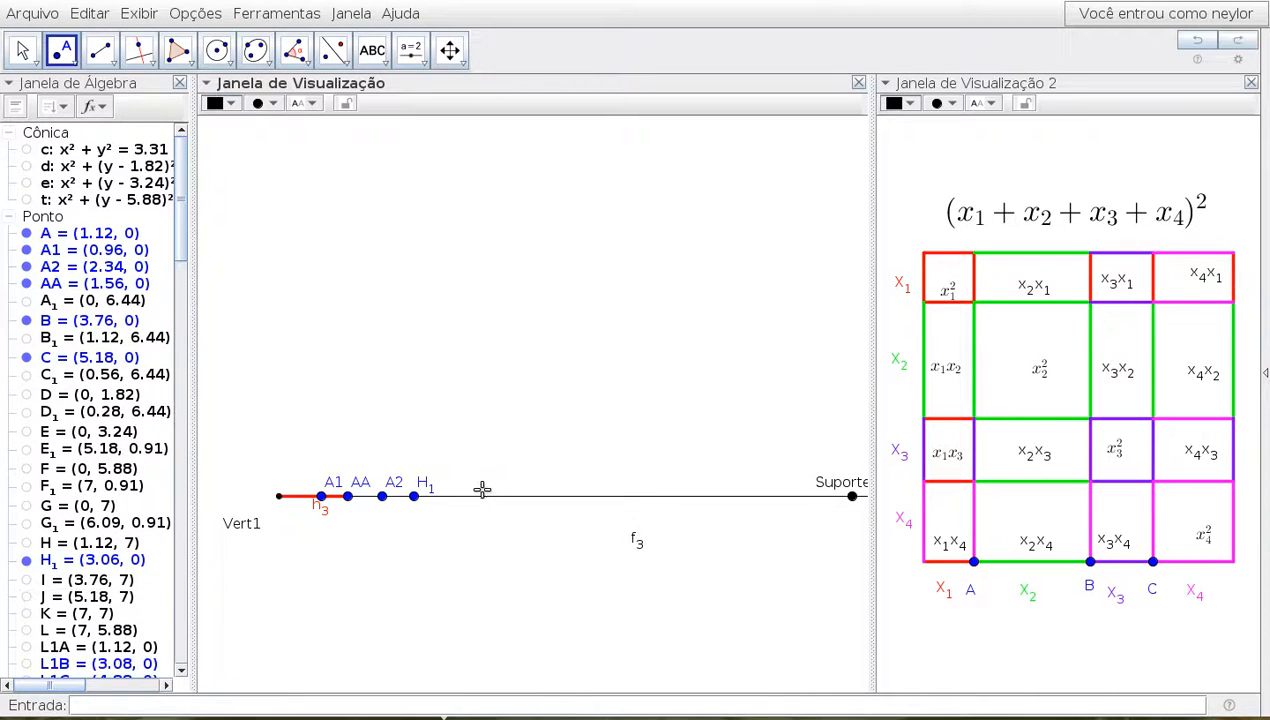
click(490, 497)
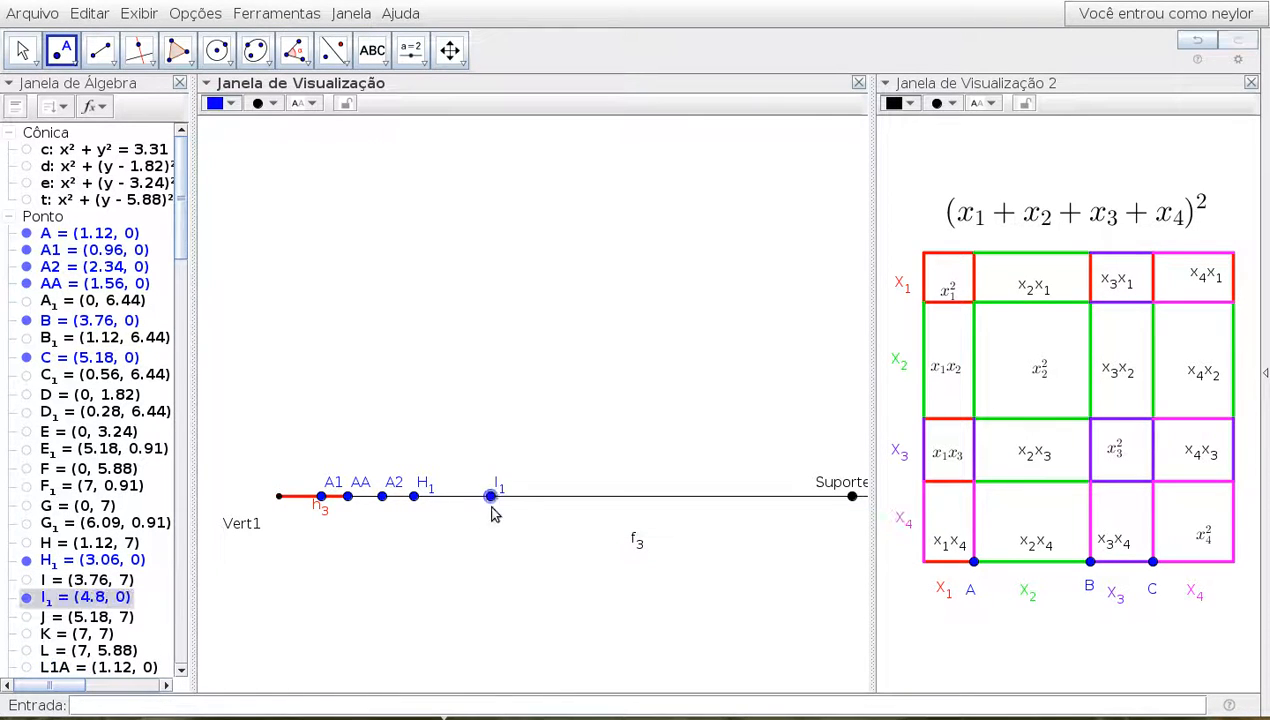
Rename the first point beyond A2 on the ray as B1
double_click(414, 498)
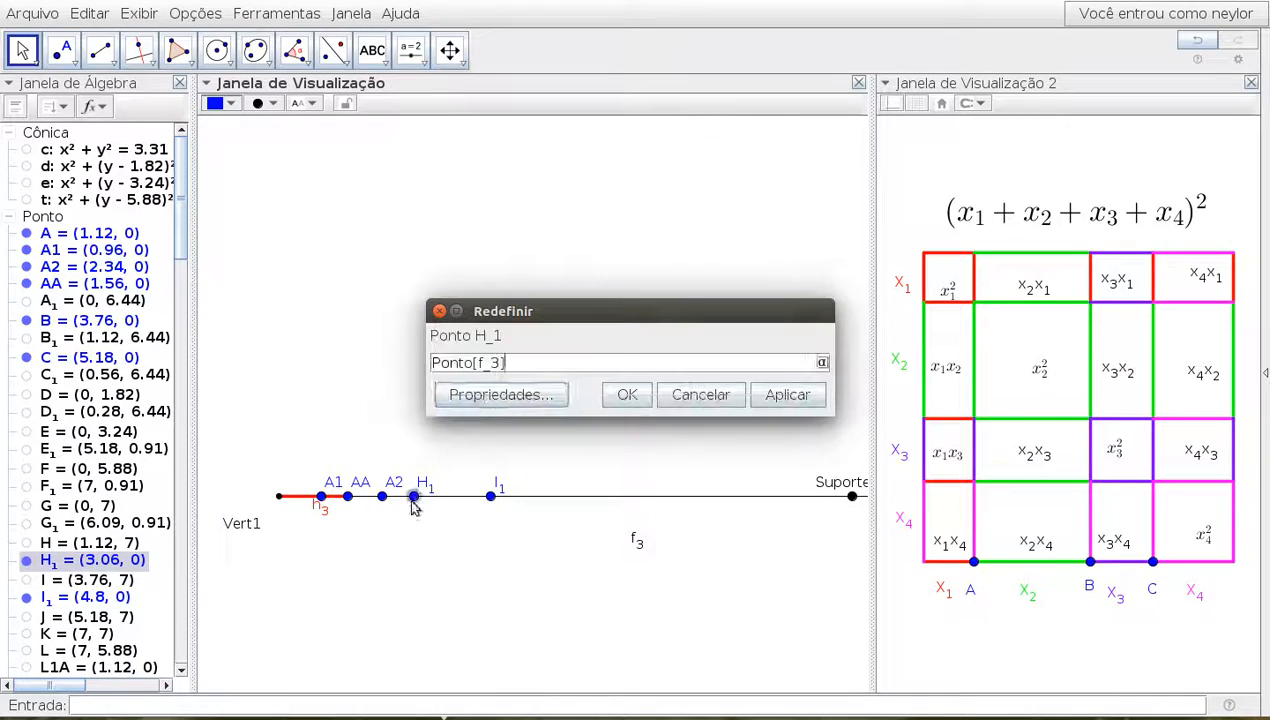
click(495, 394)
click(500, 233)
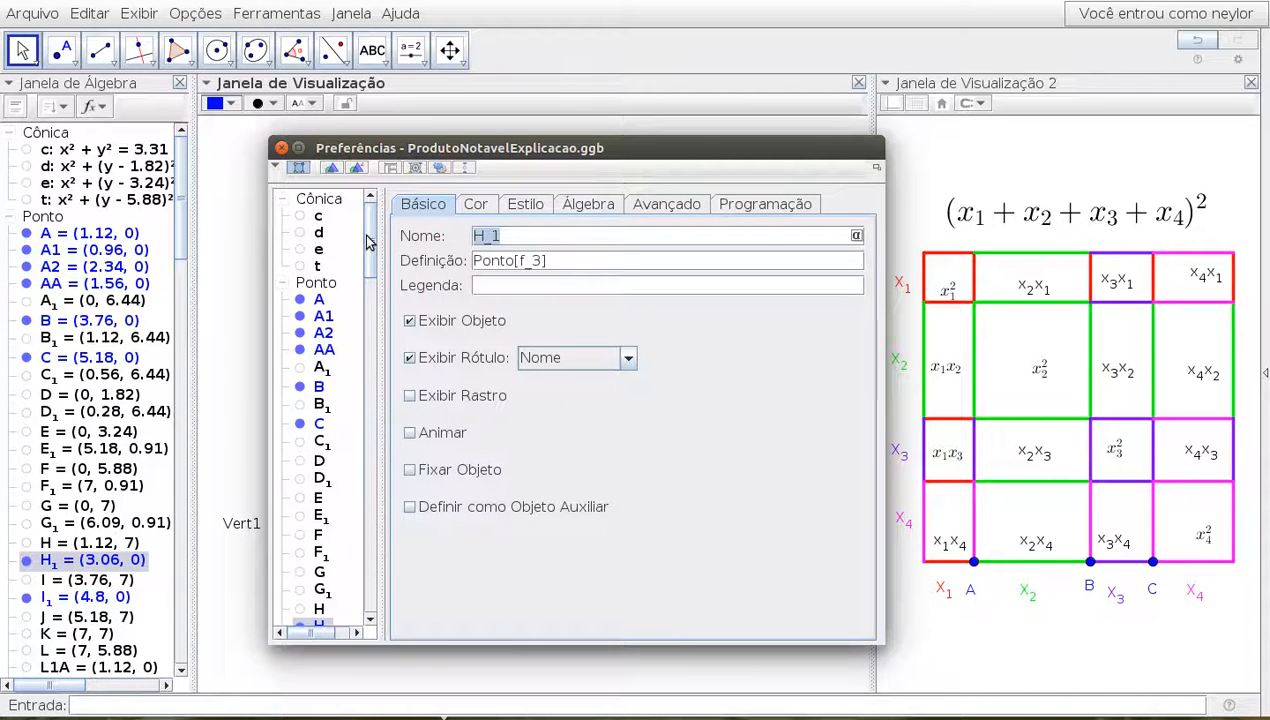
text(B1)
key(Return)
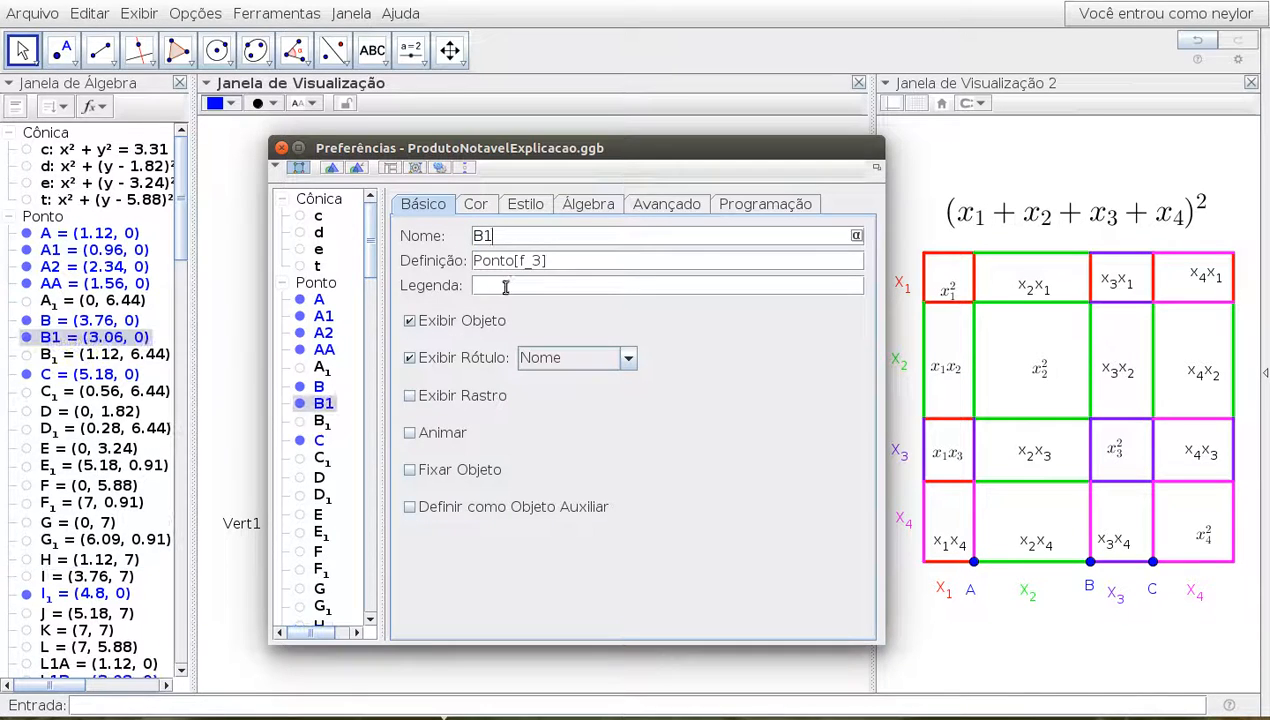
click(281, 148)
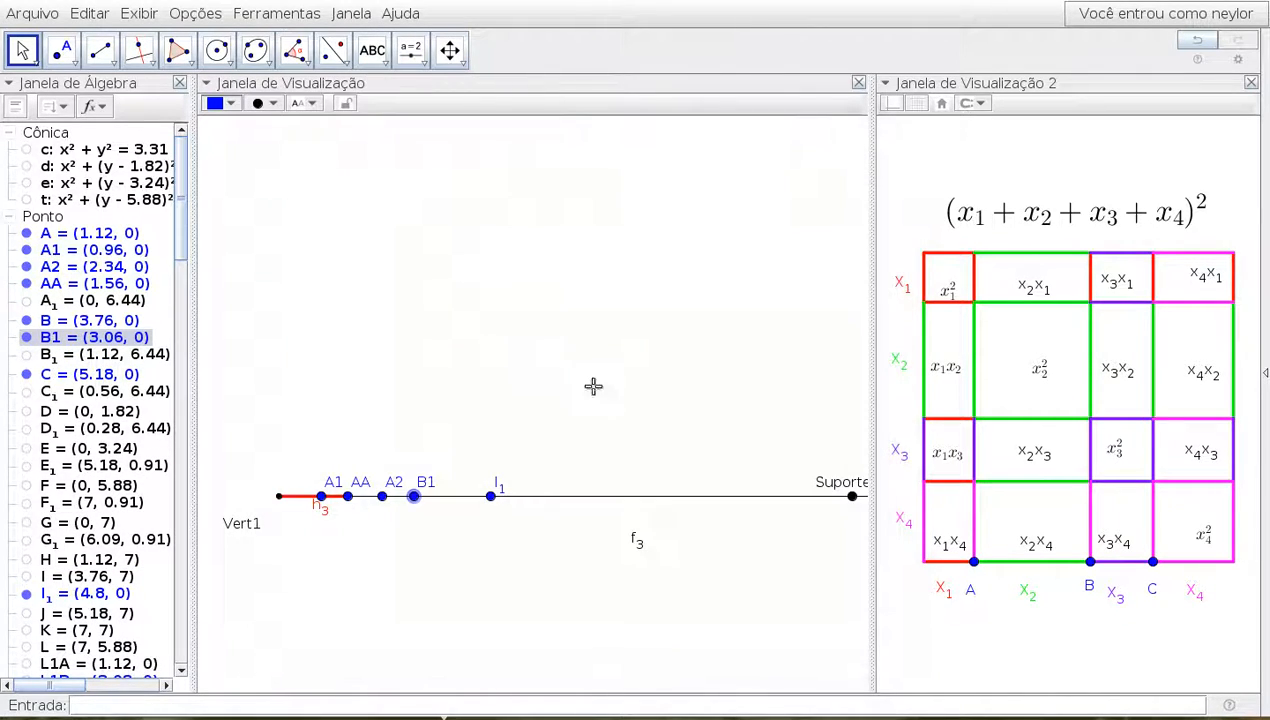
Rename the second point beyond A2 on the ray, at x = 4.8, as B2
click(491, 498)
double_click(491, 497)
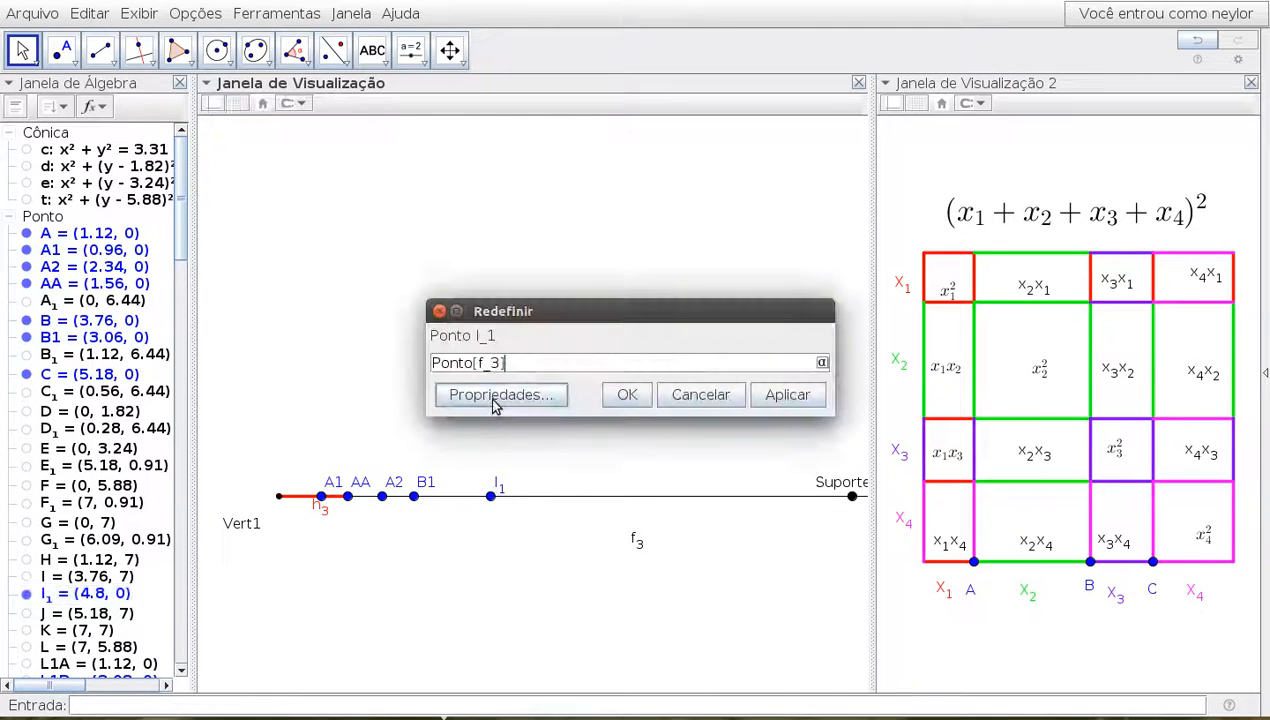
click(498, 393)
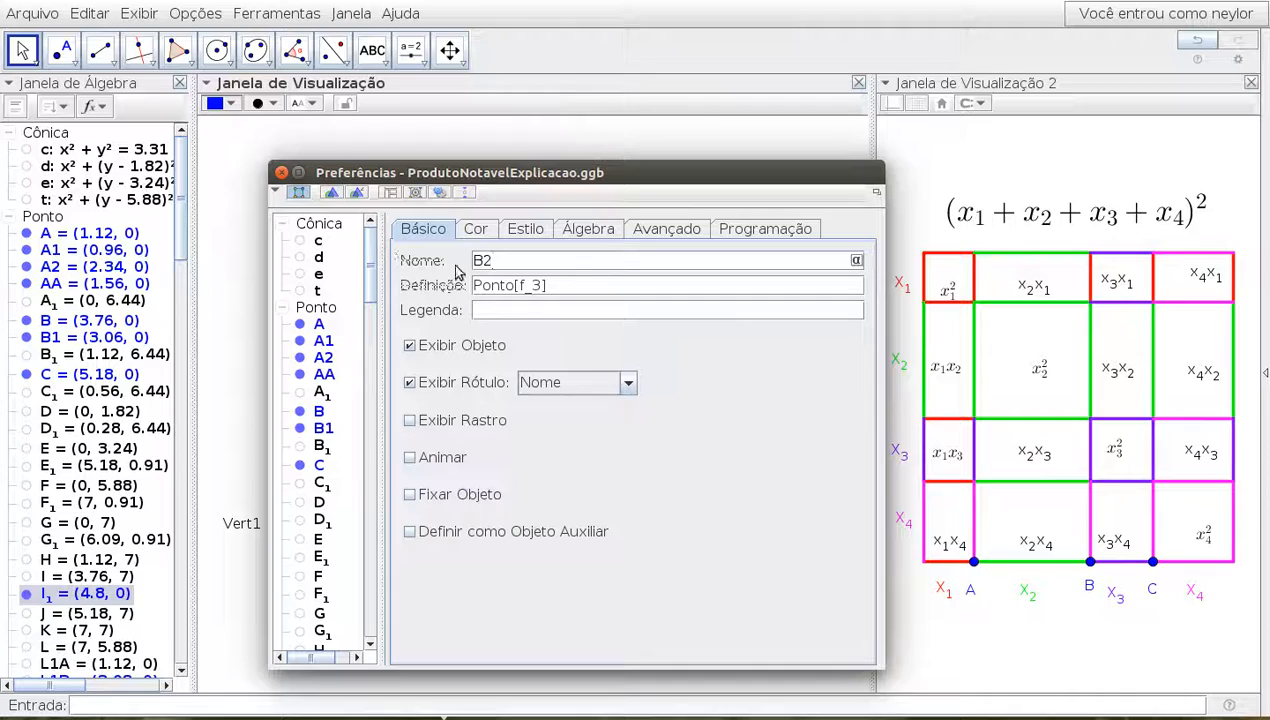
click(481, 306)
click(280, 172)
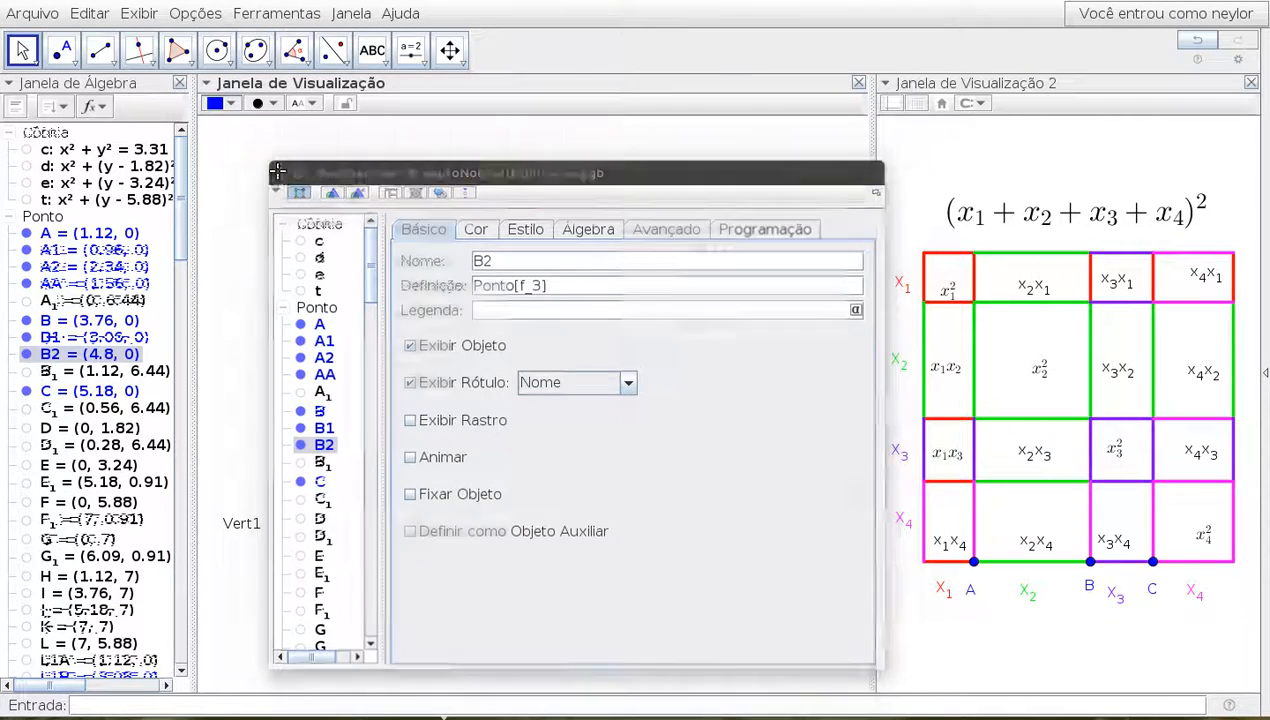
Collapse the point and segment groups in the object list and hide the ray through Suporte
click(11, 217)
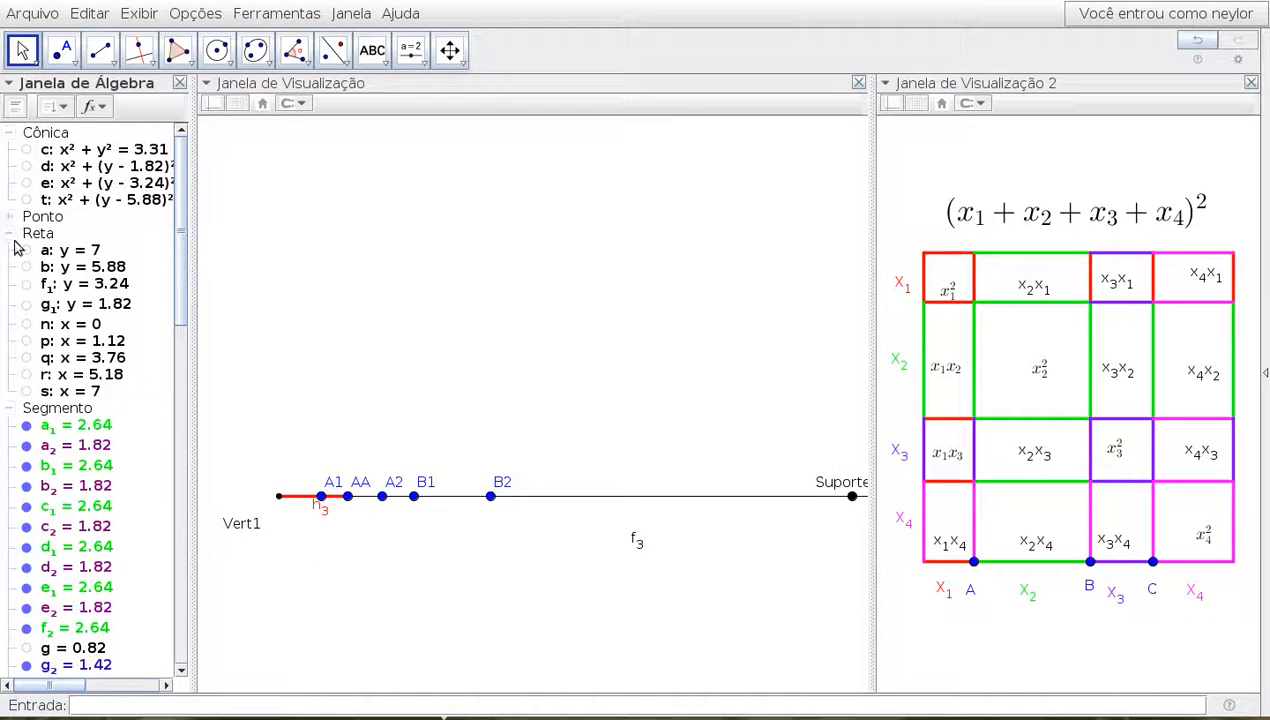
click(13, 408)
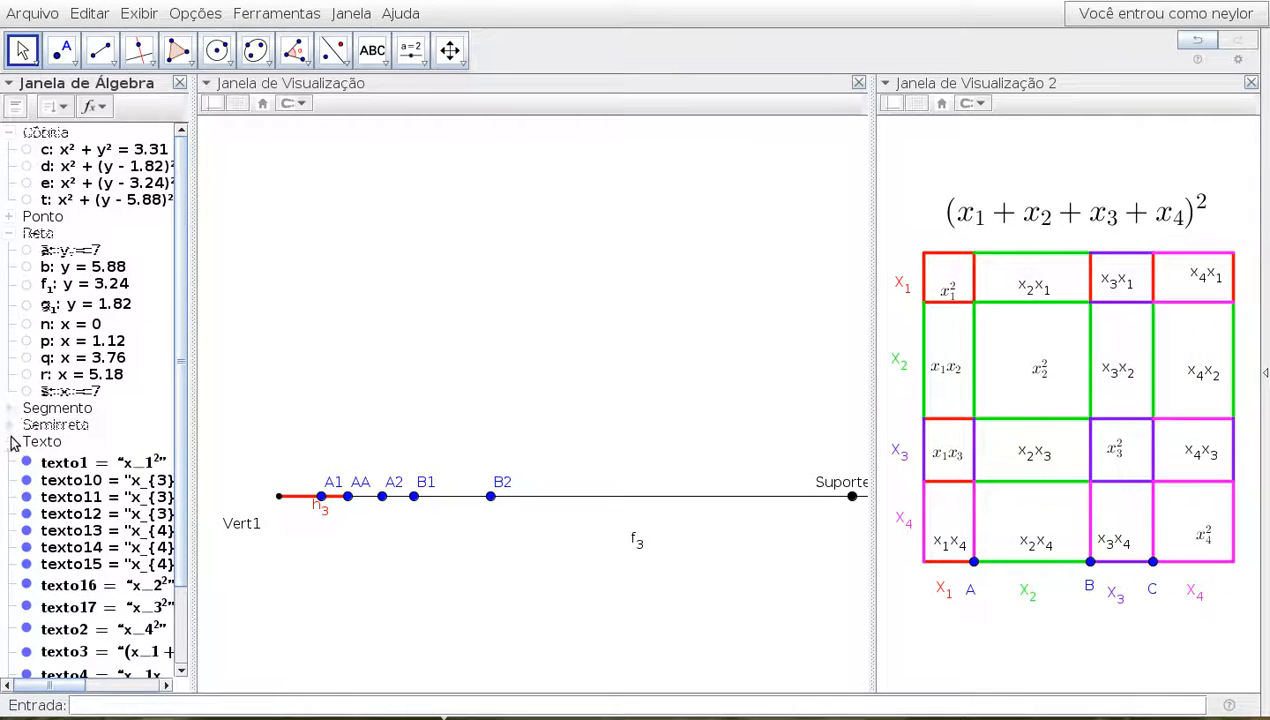
click(12, 428)
click(28, 458)
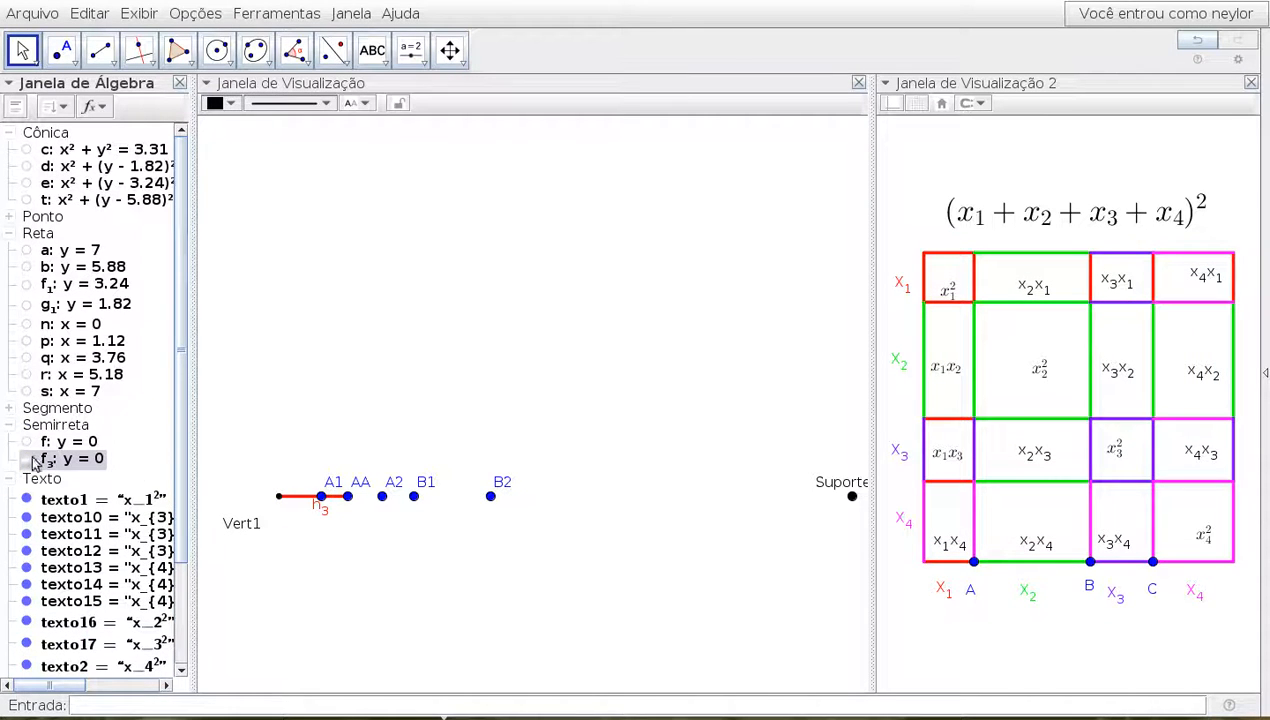
Draw a segment from B1 to B2 and colour it black
click(99, 50)
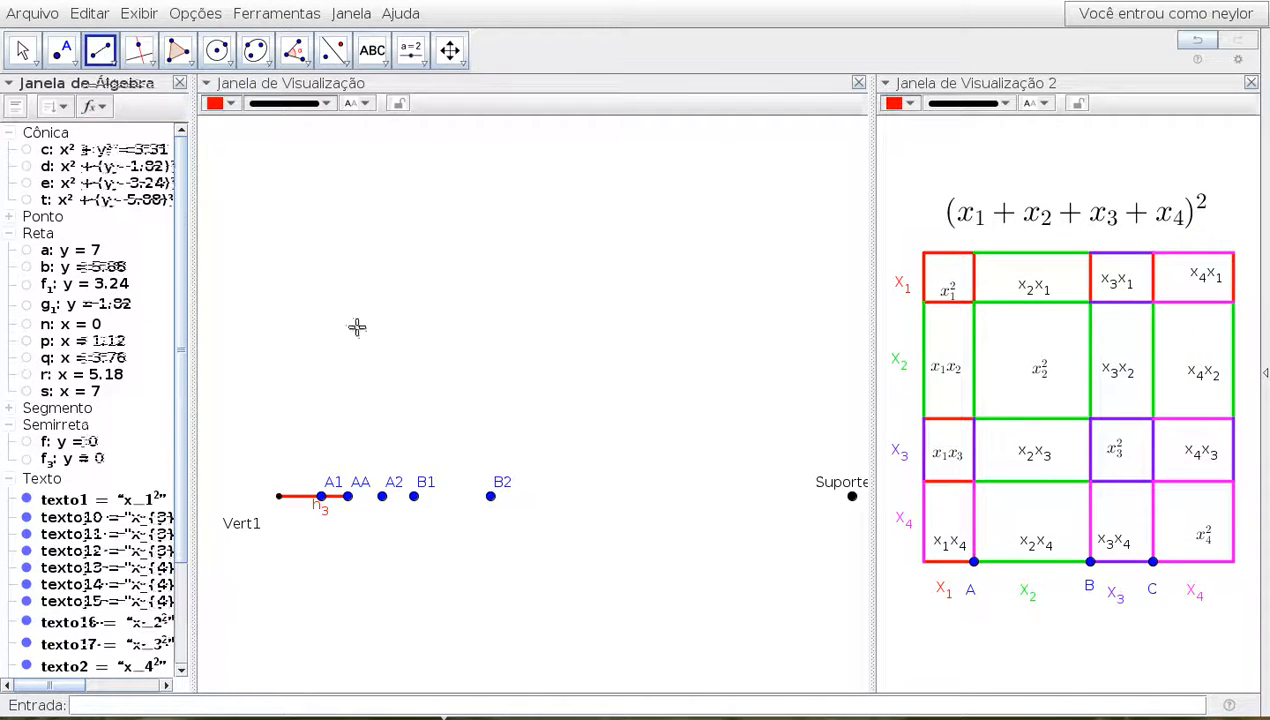
click(416, 496)
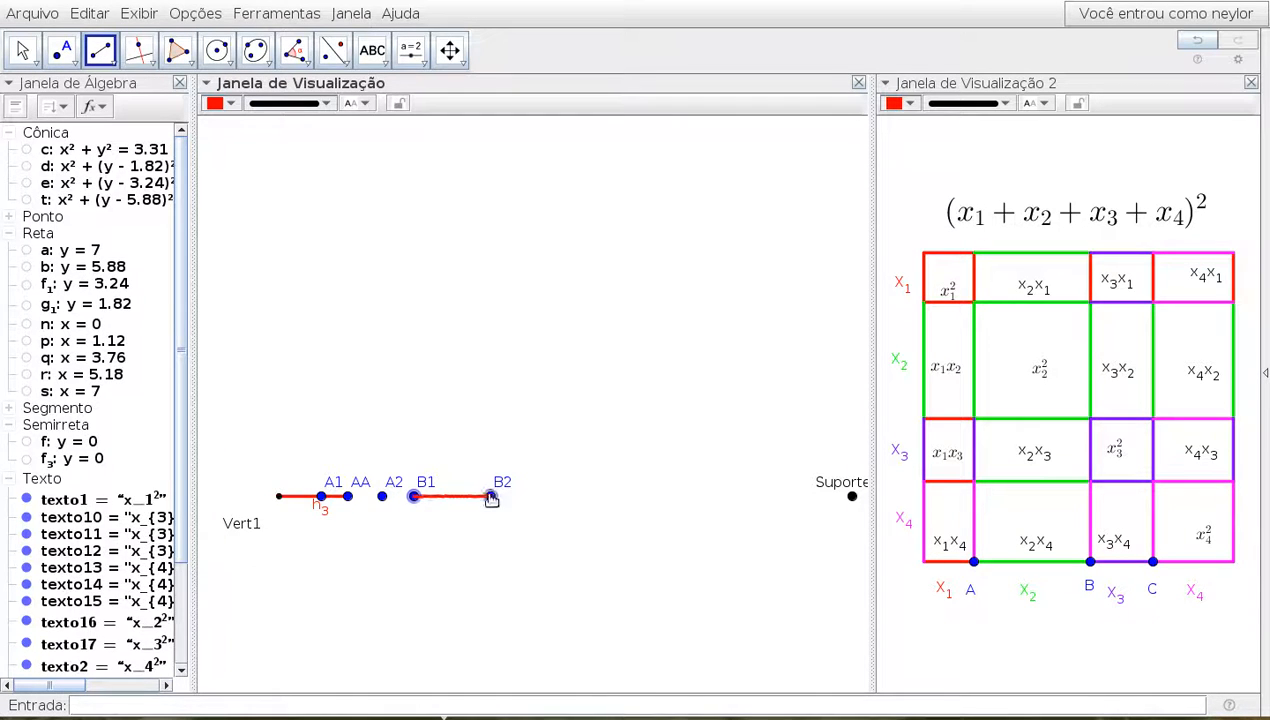
click(490, 496)
click(222, 104)
click(361, 153)
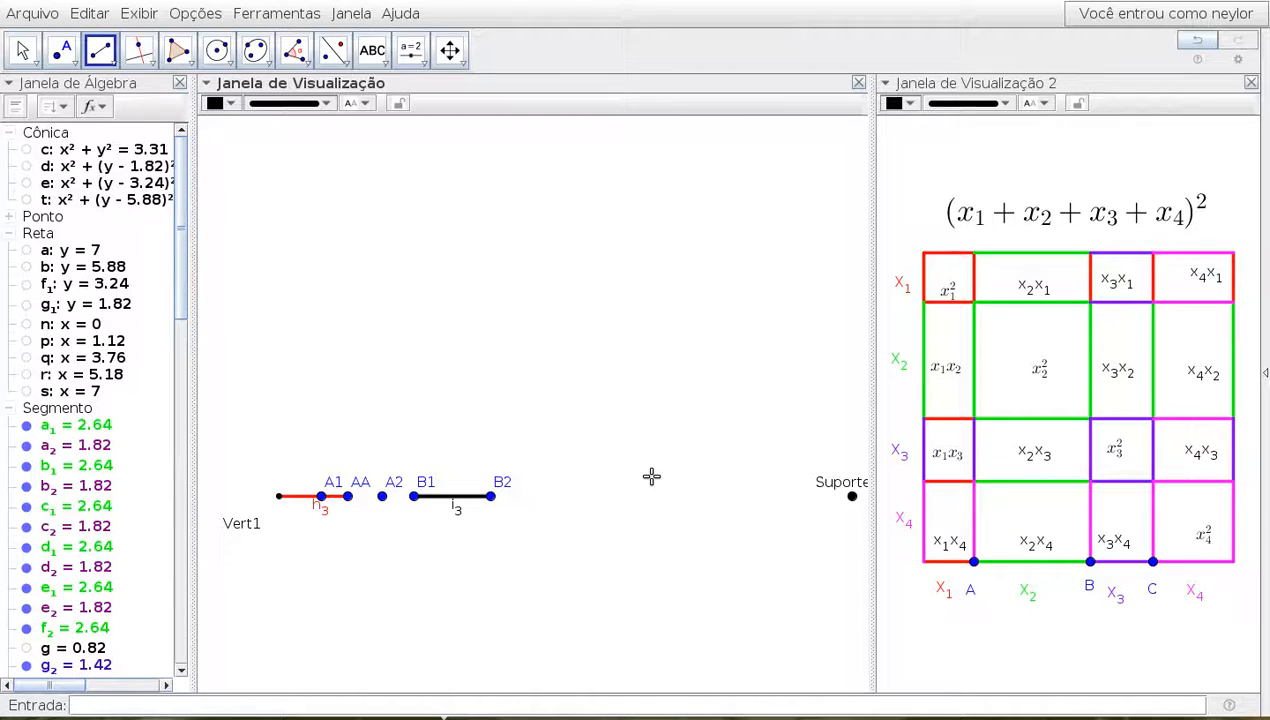
Place a point on the segment between B1 and B2 and adjust it to x about 3.92
click(62, 50)
click(72, 62)
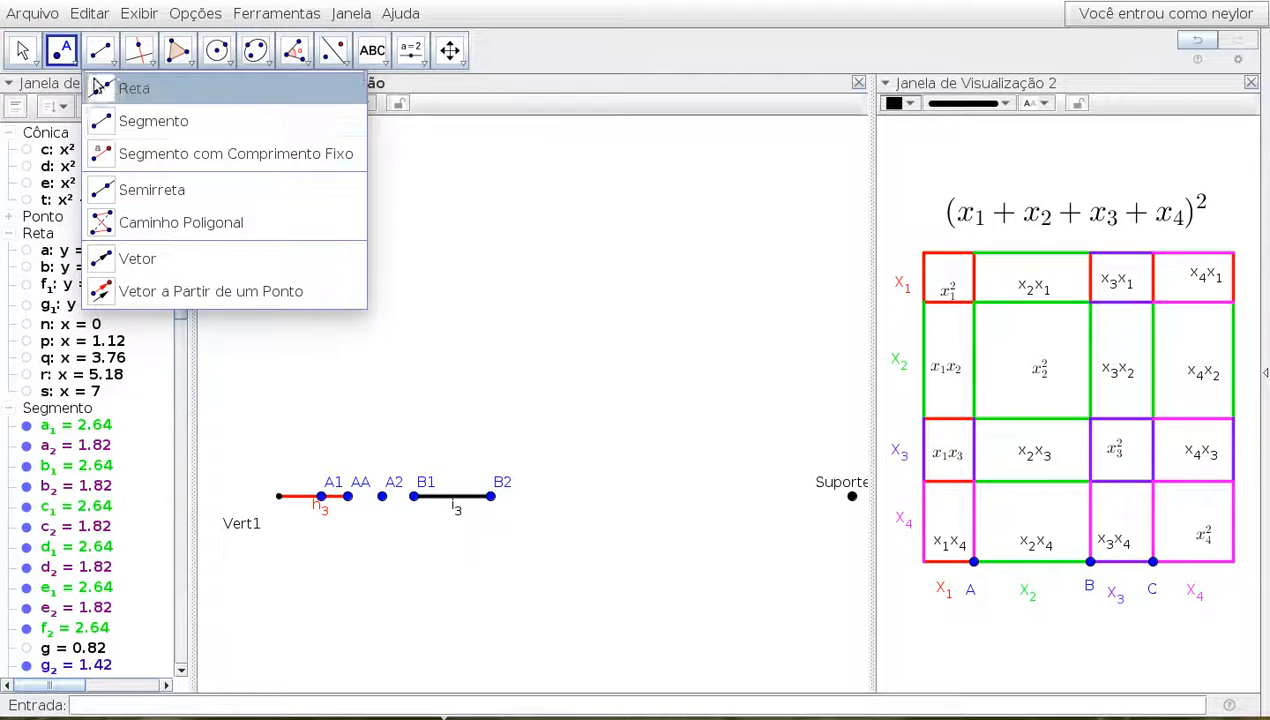
click(92, 90)
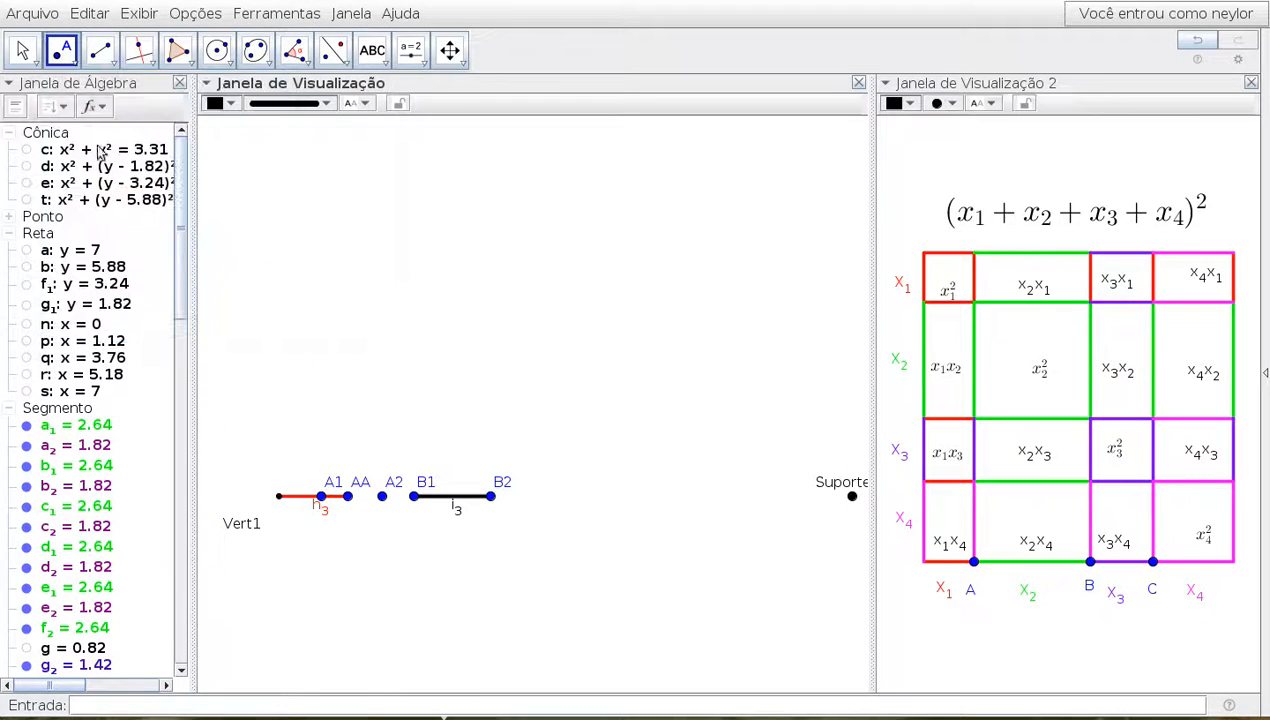
click(452, 504)
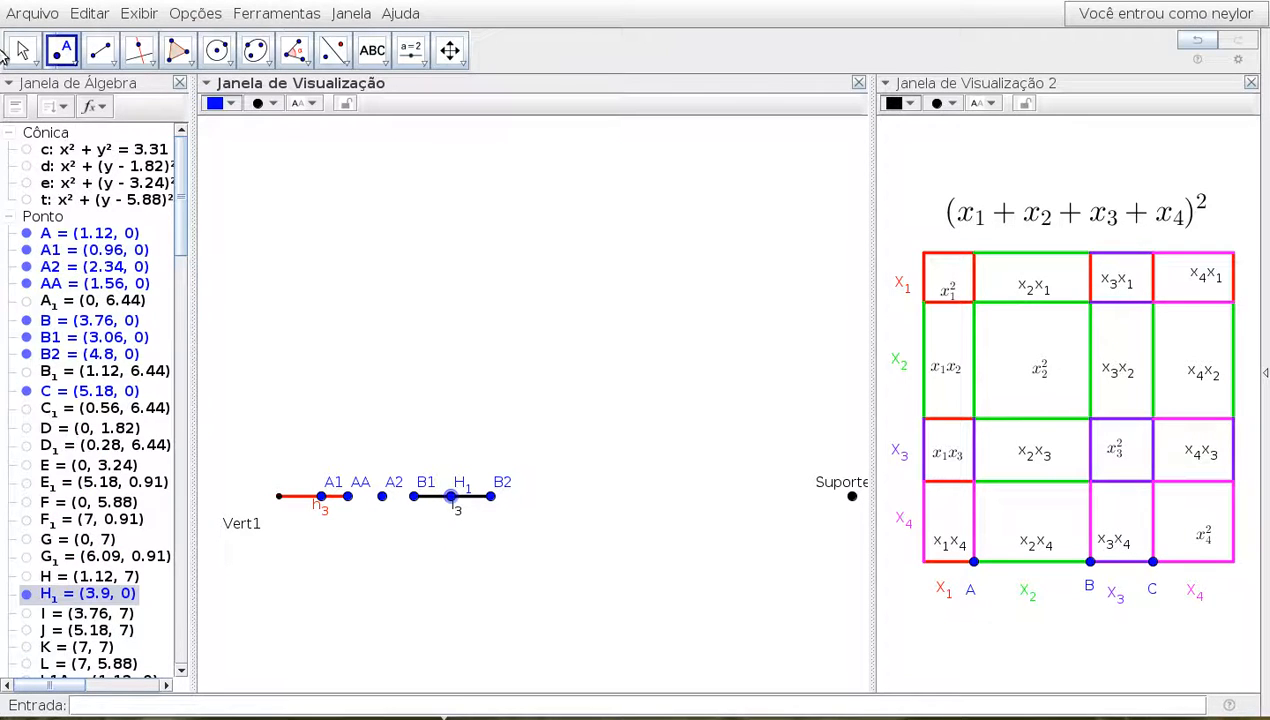
key(Escape)
mouse_move(450, 497)
mouse_down()
mouse_move(425, 503)
mouse_move(551, 499)
mouse_move(395, 495)
mouse_move(521, 499)
mouse_move(453, 502)
mouse_up()
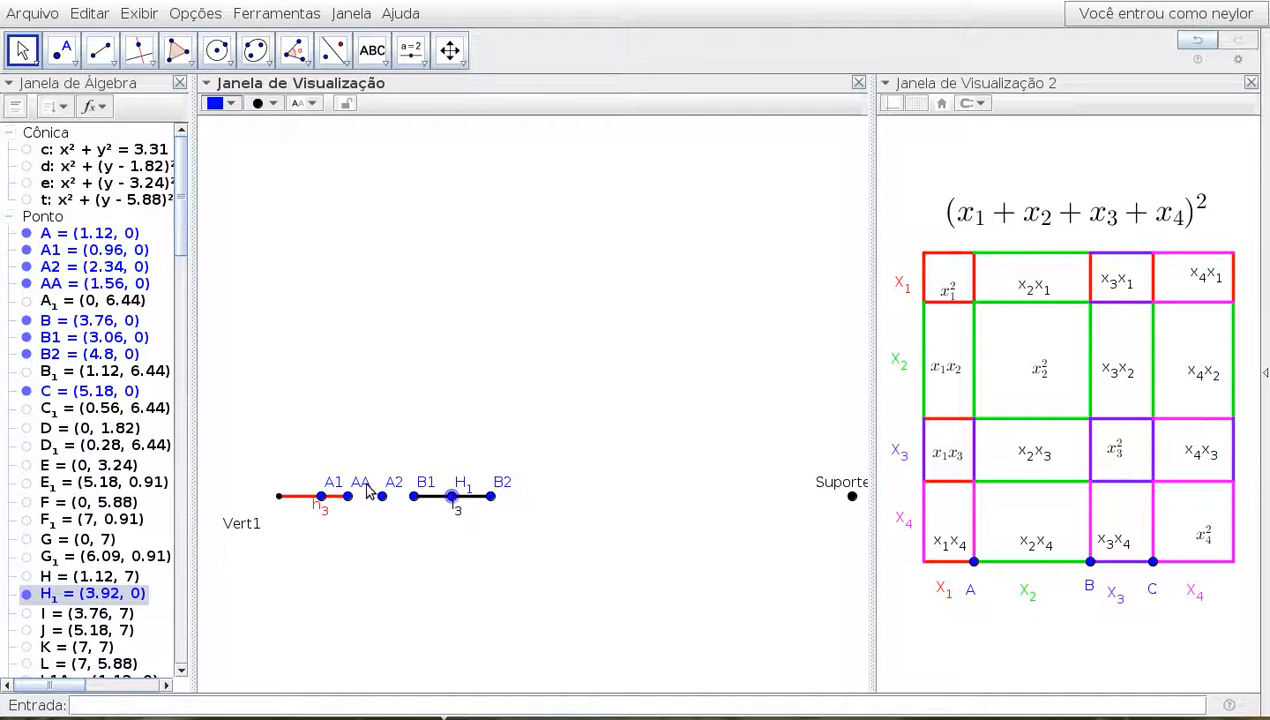
Rename the point on the black segment between B1 and B2 as BB
double_click(455, 500)
click(482, 398)
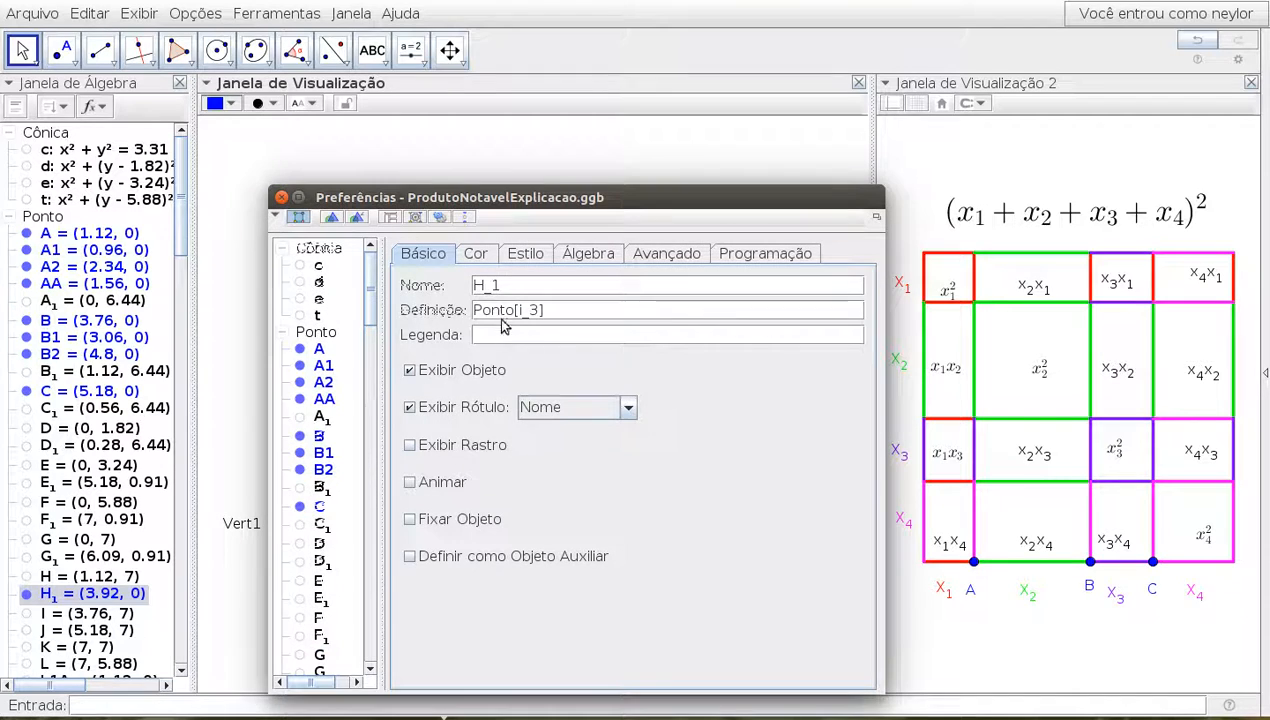
text(BB)
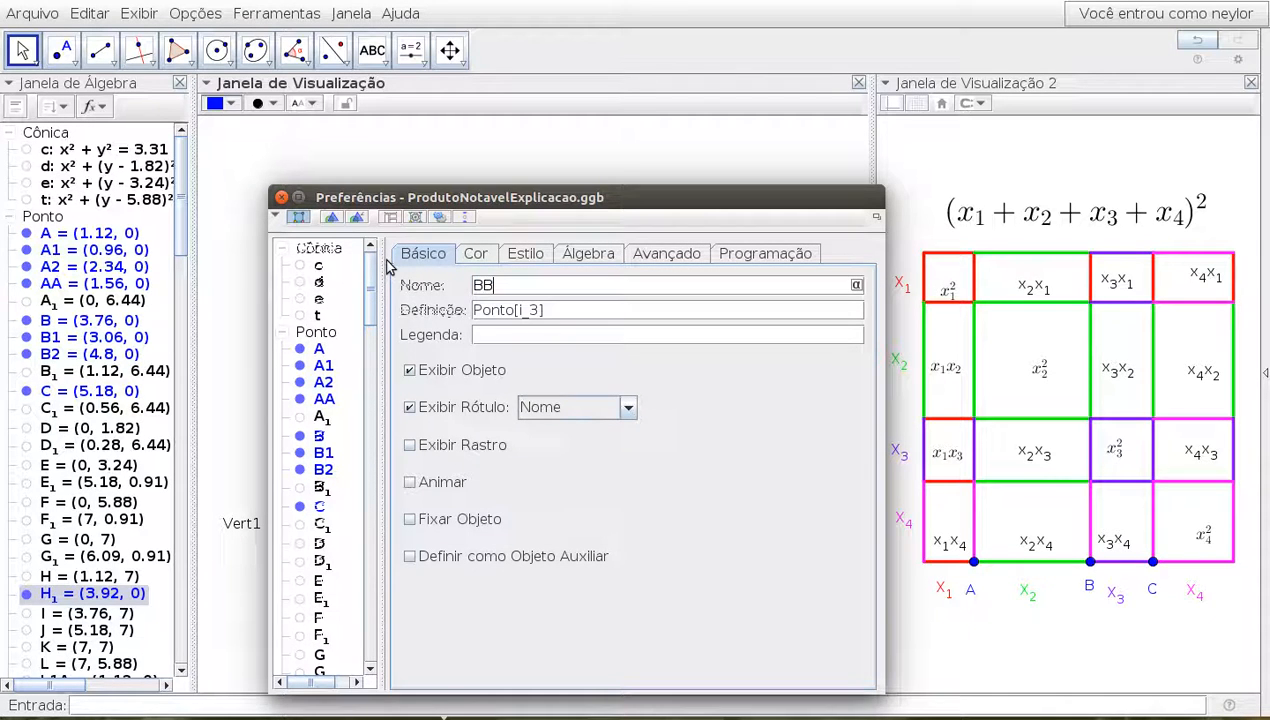
drag(643, 199, 584, 81)
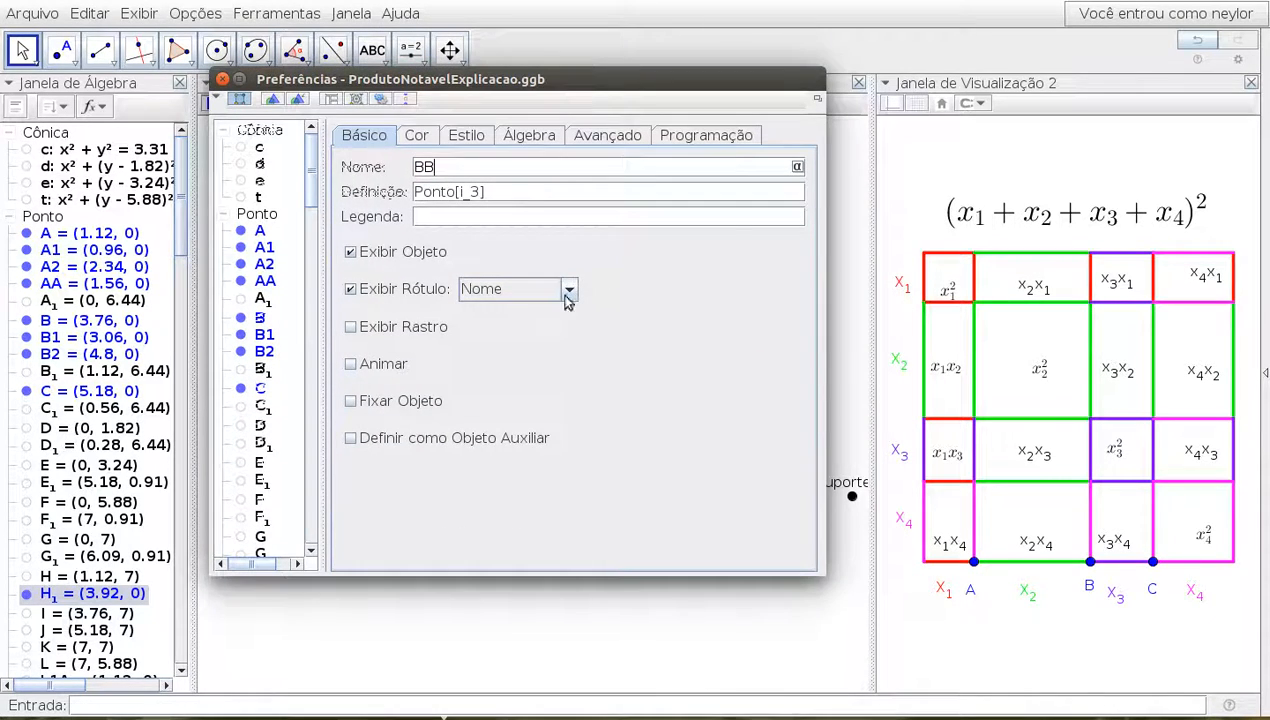
key(Return)
click(222, 78)
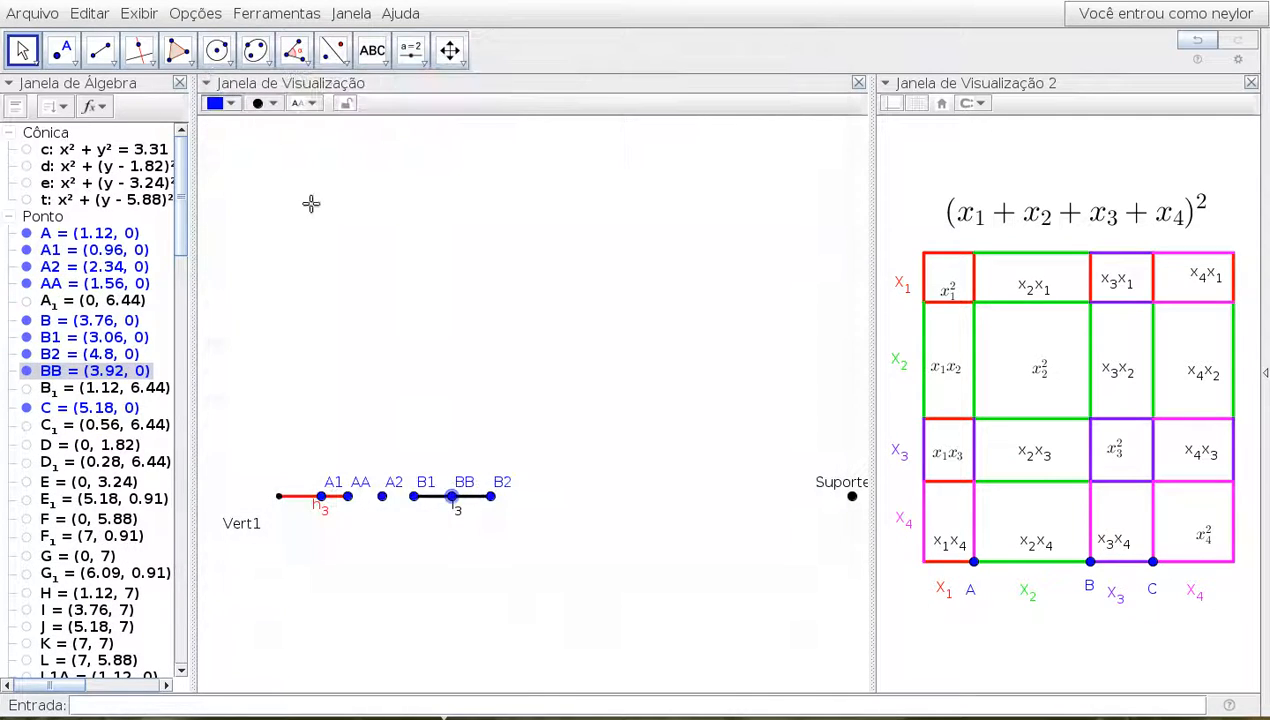
Hide the black segment between B1 and B2 and draw a yellow-green segment from AA to BB
right_click(428, 502)
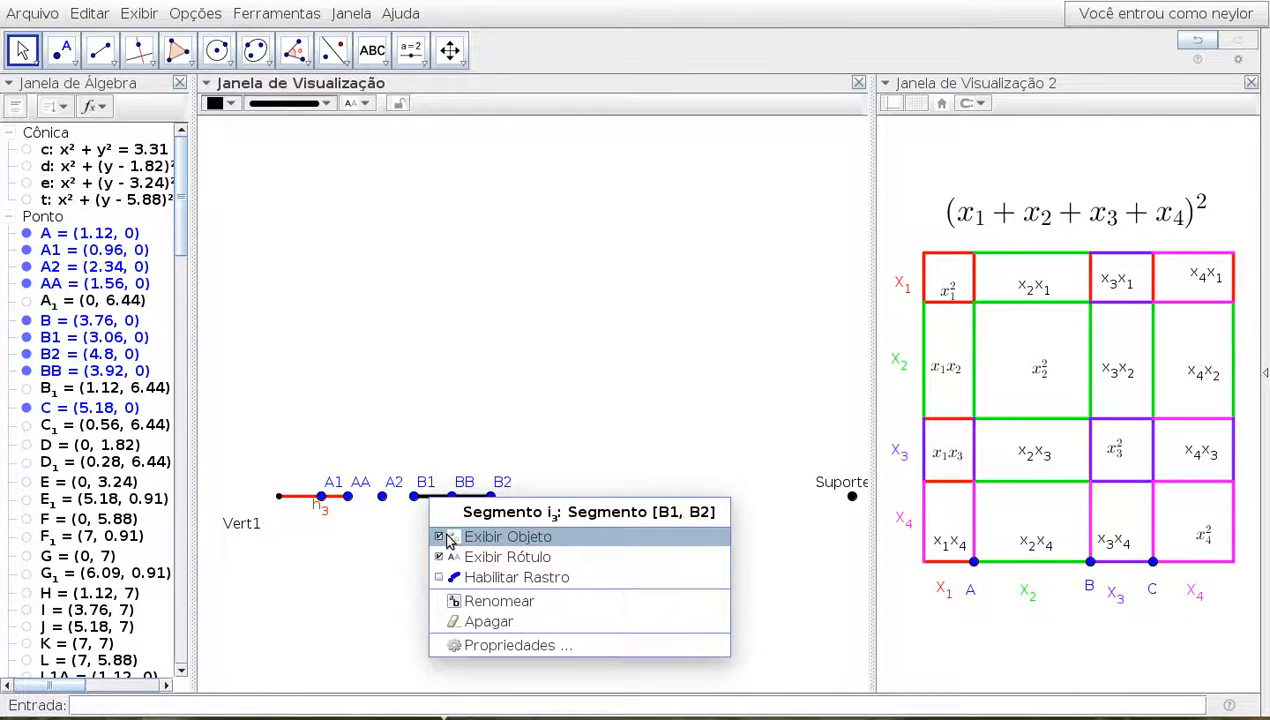
click(449, 538)
click(101, 52)
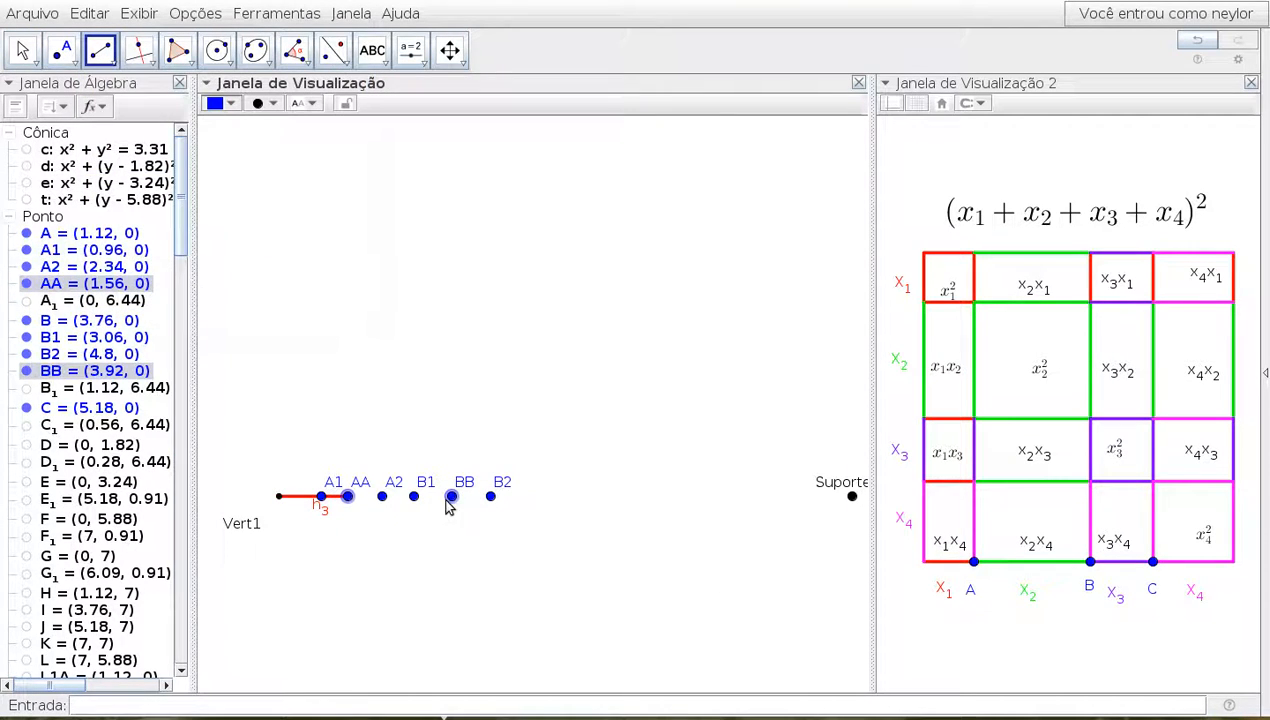
click(347, 496)
click(452, 496)
click(451, 499)
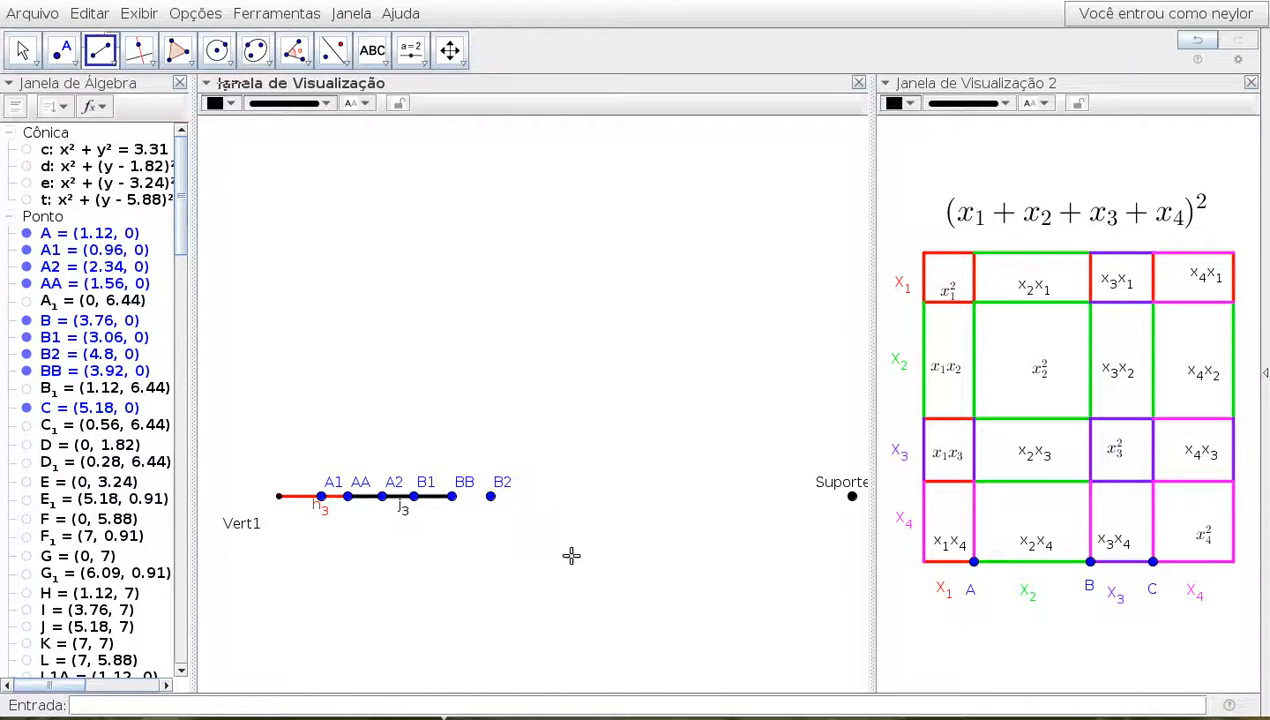
click(218, 103)
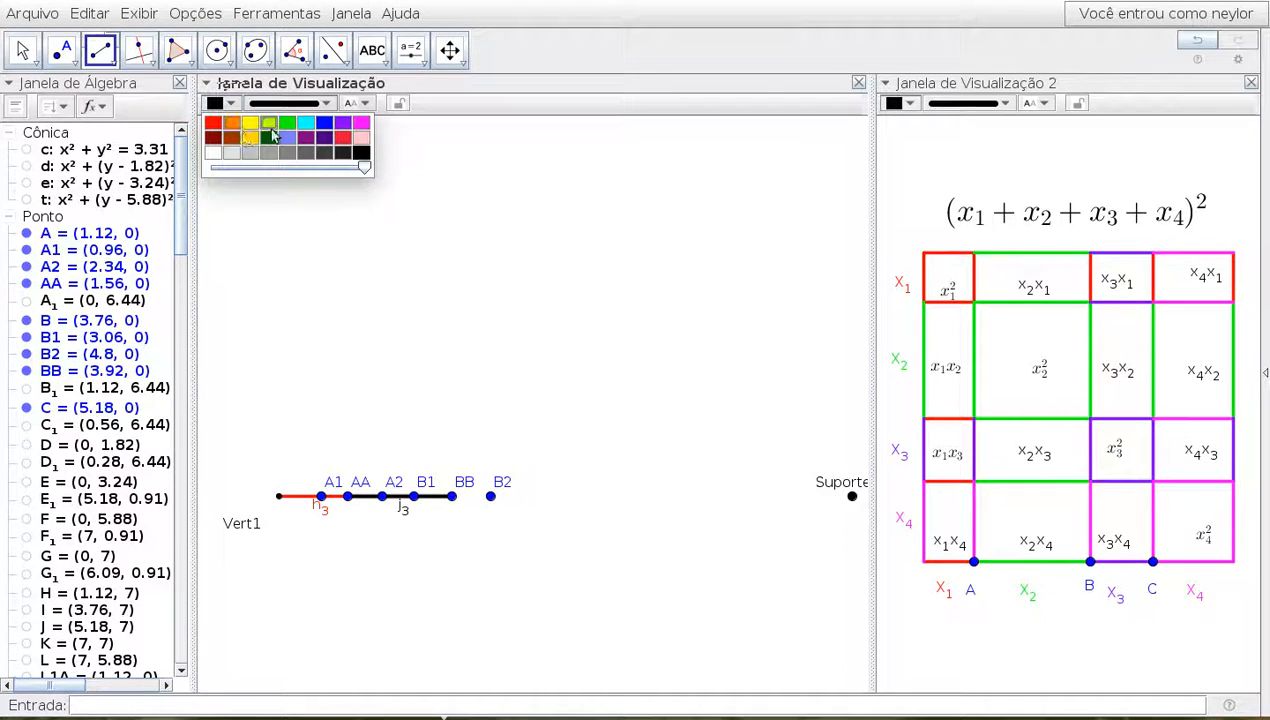
click(270, 125)
Move AA, A2, B1 and BB along the base line to x about 1.44, 1.78, 3.14 and 3.68
key(Escape)
drag(451, 497, 397, 500)
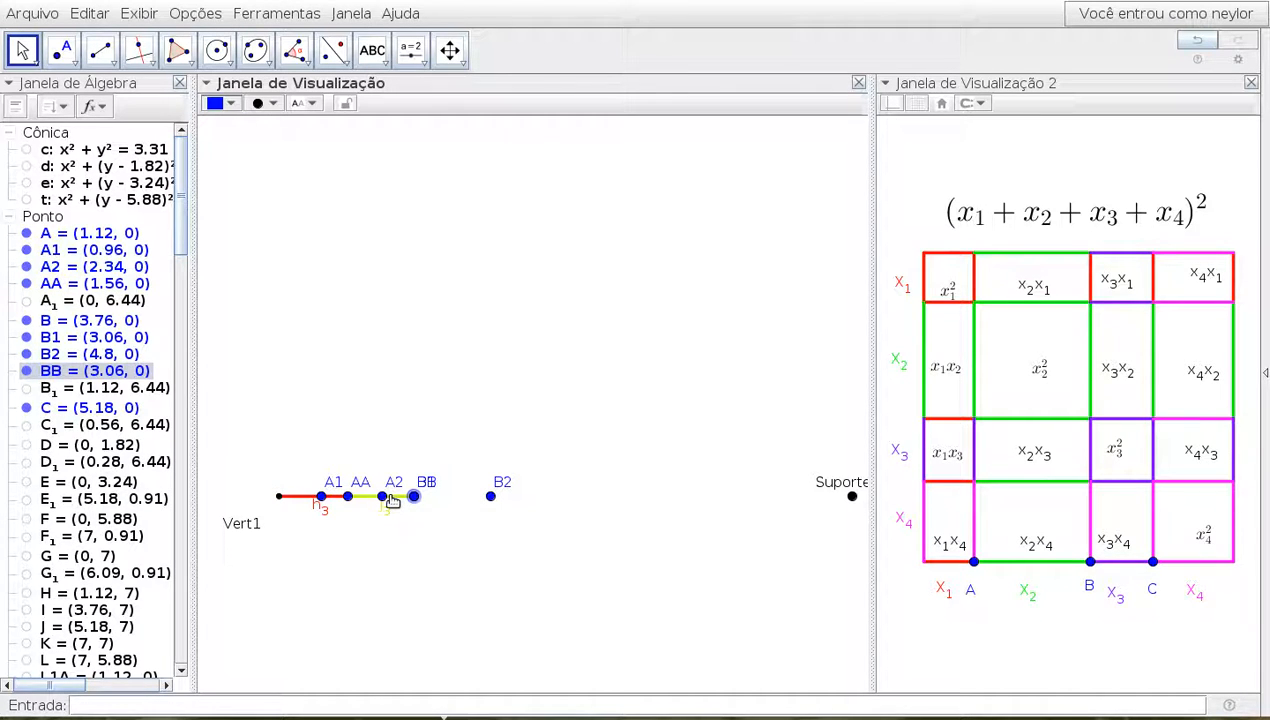
drag(347, 497, 441, 497)
click(358, 497)
mouse_move(360, 500)
mouse_down()
mouse_move(324, 498)
mouse_move(358, 498)
mouse_move(342, 500)
mouse_up()
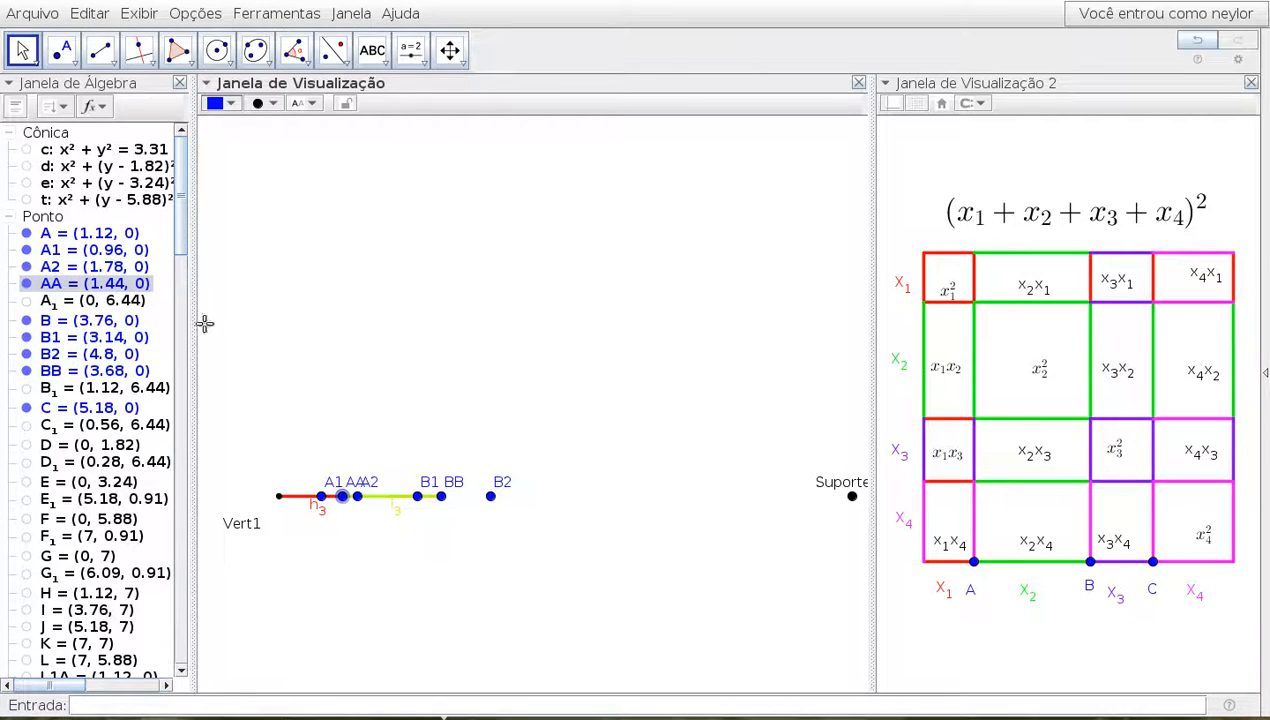
Collapse the segment group in the object list and show the ray through Suporte
drag(186, 212, 186, 170)
drag(180, 186, 189, 375)
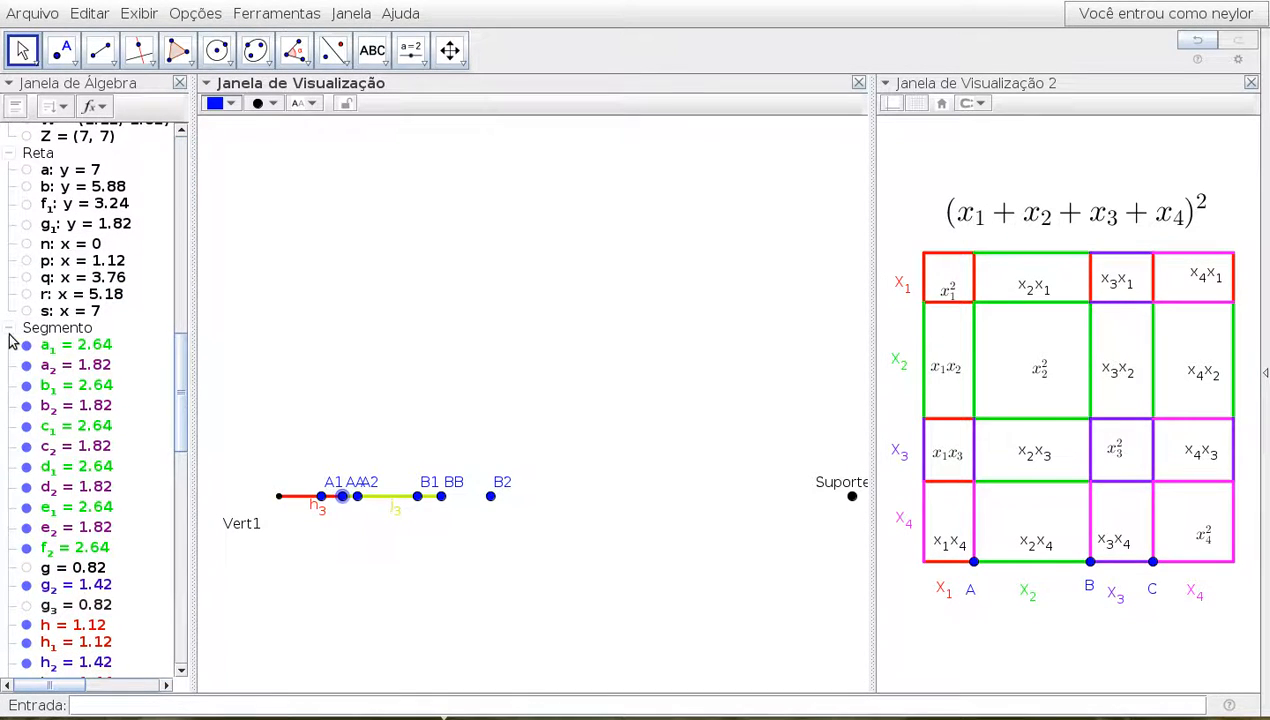
click(9, 330)
click(26, 378)
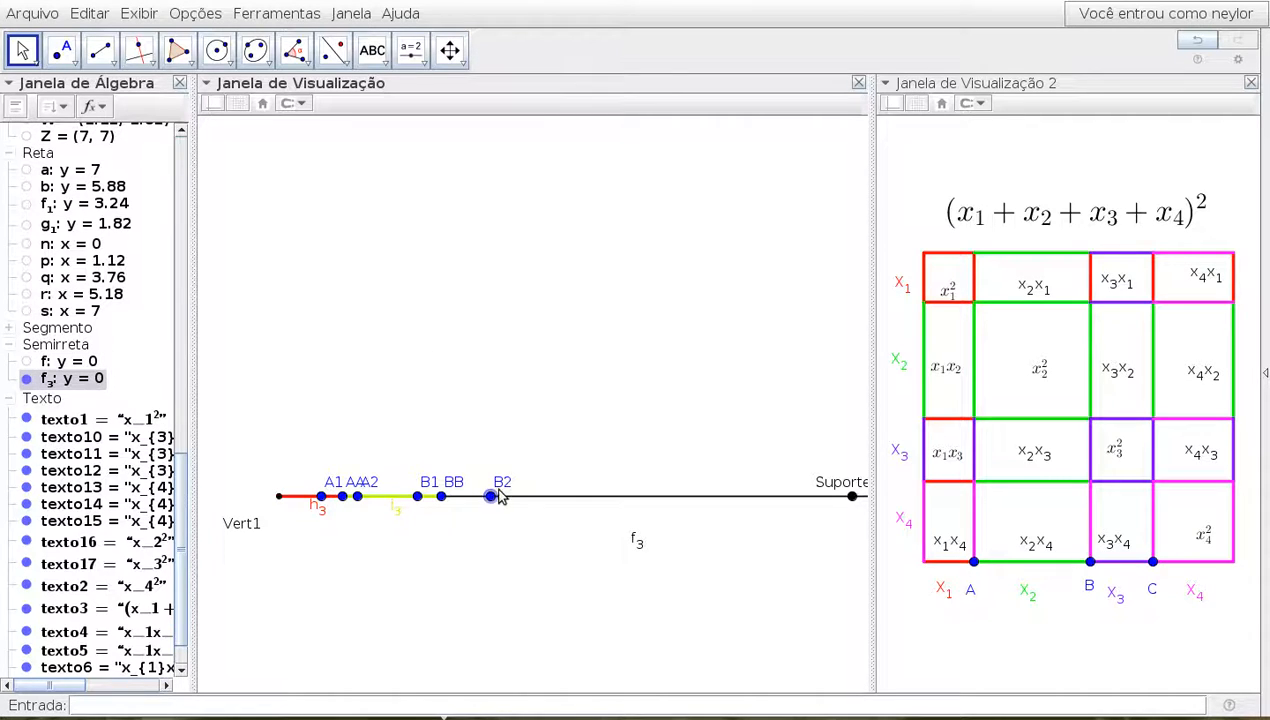
Move BB up to its limit at B2 and back to roughly midway between B1 and B2
click(62, 50)
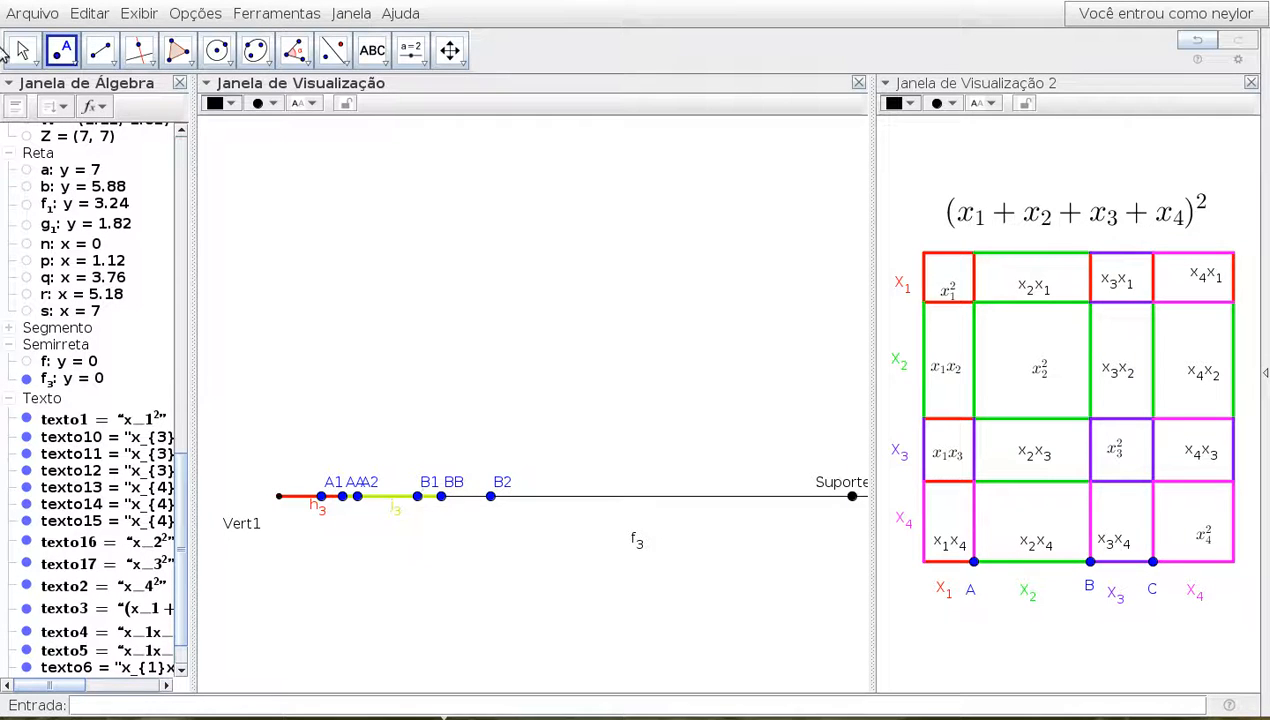
click(21, 50)
drag(443, 500, 496, 501)
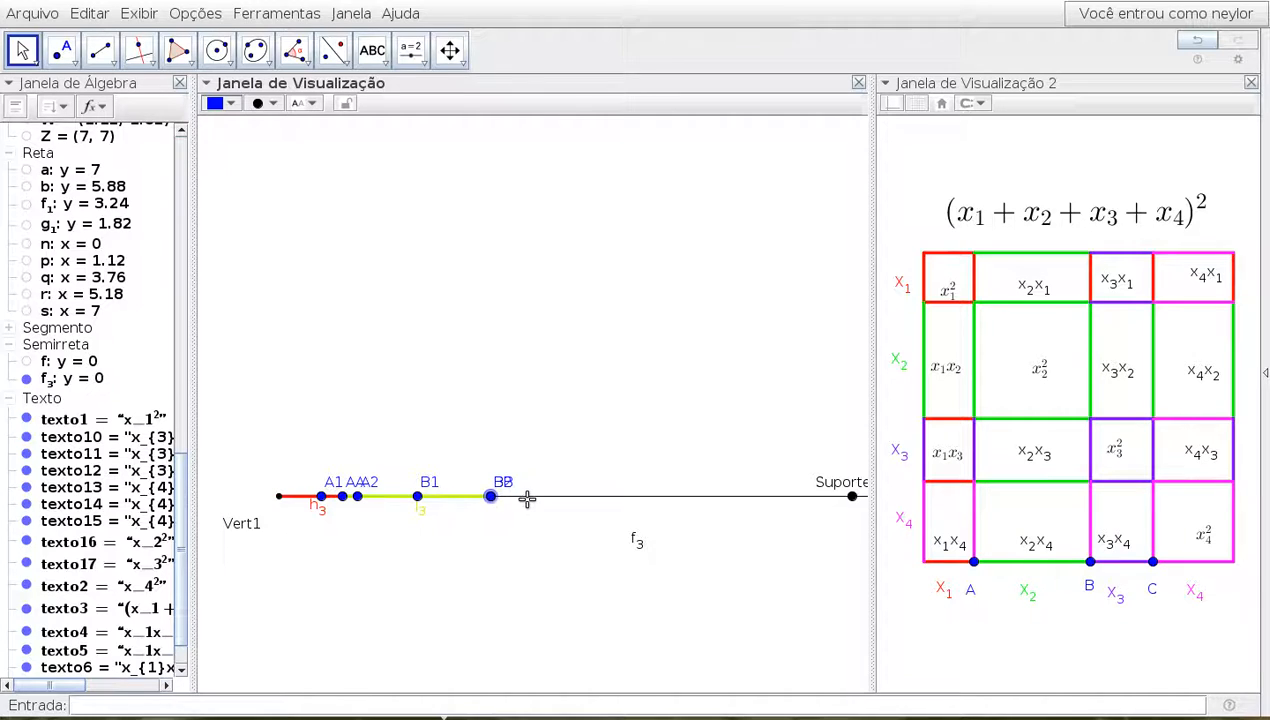
drag(488, 499, 461, 499)
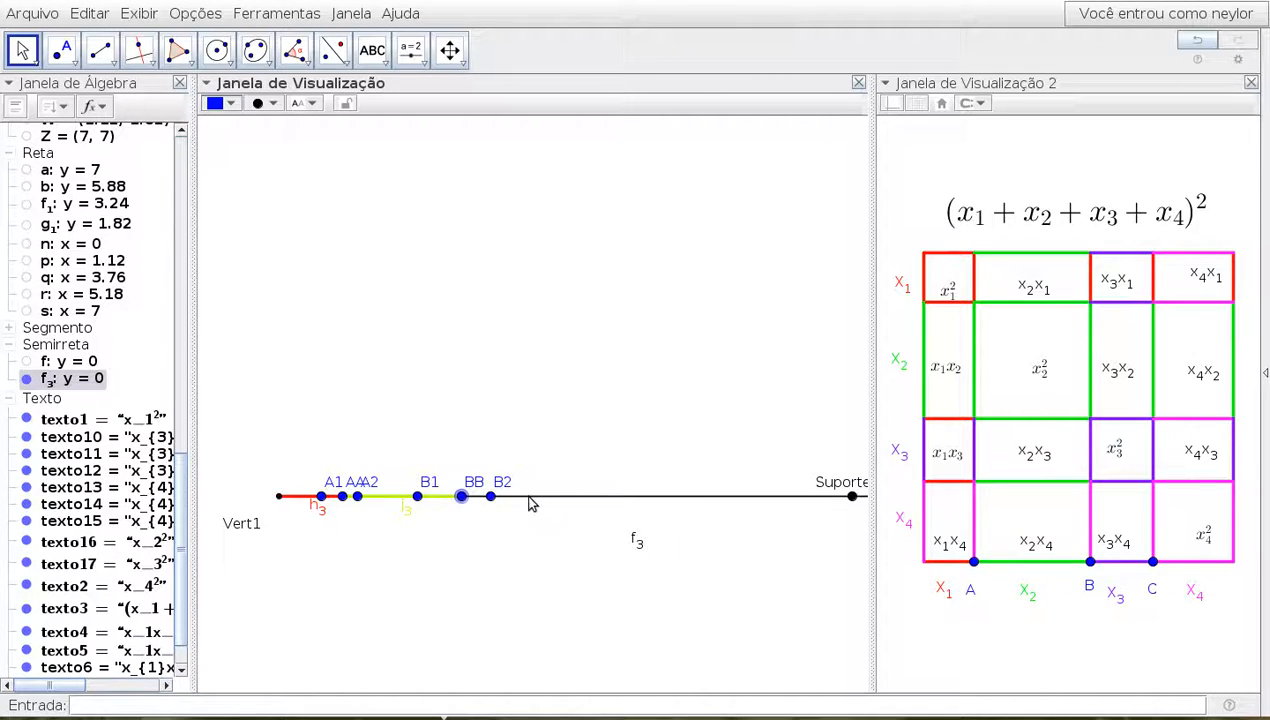
Place a point on the ray a short distance beyond B2
click(62, 52)
click(80, 88)
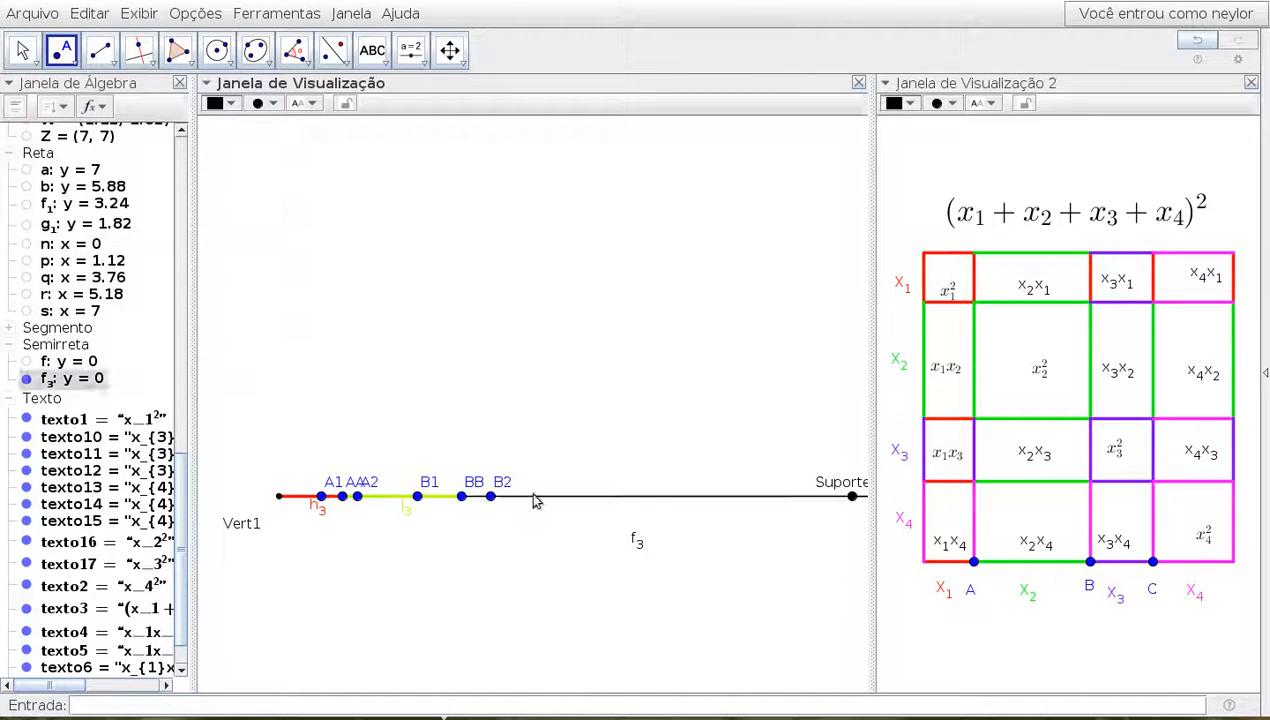
click(534, 496)
key(Escape)
Rename the point beyond B2 as Vert2 and hide the ray through Suporte
double_click(534, 497)
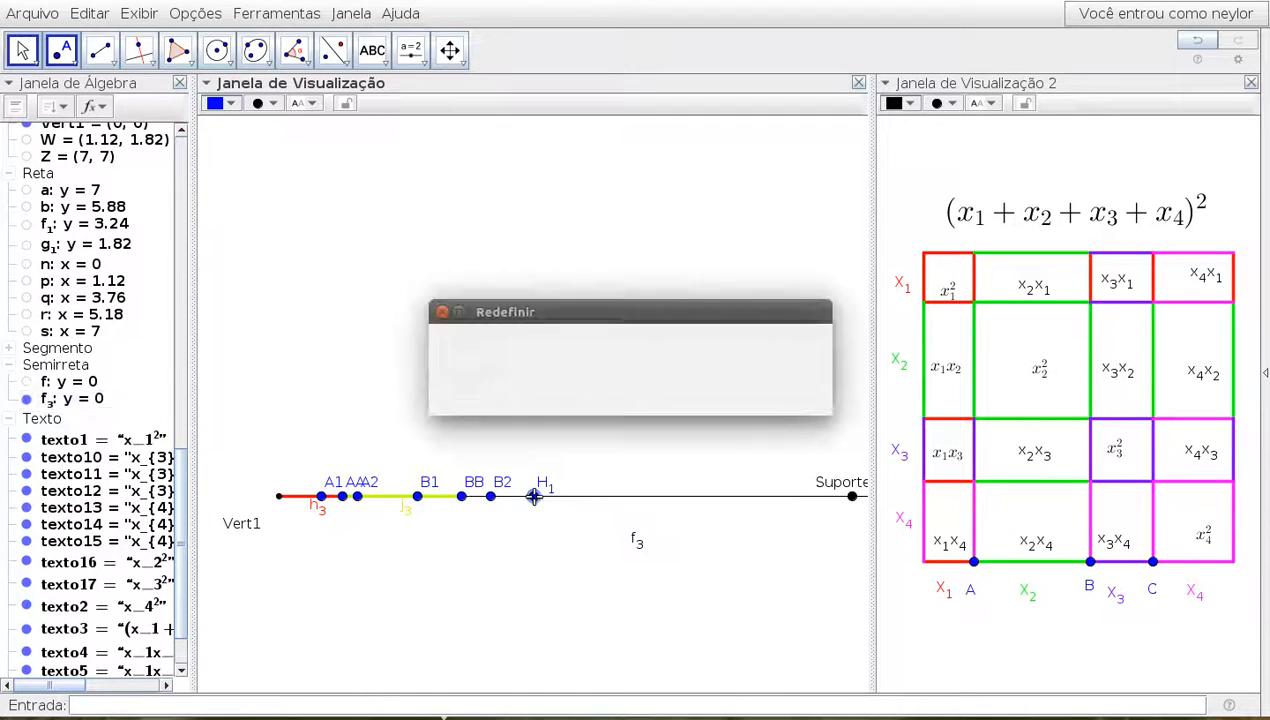
click(485, 396)
drag(446, 191, 349, 171)
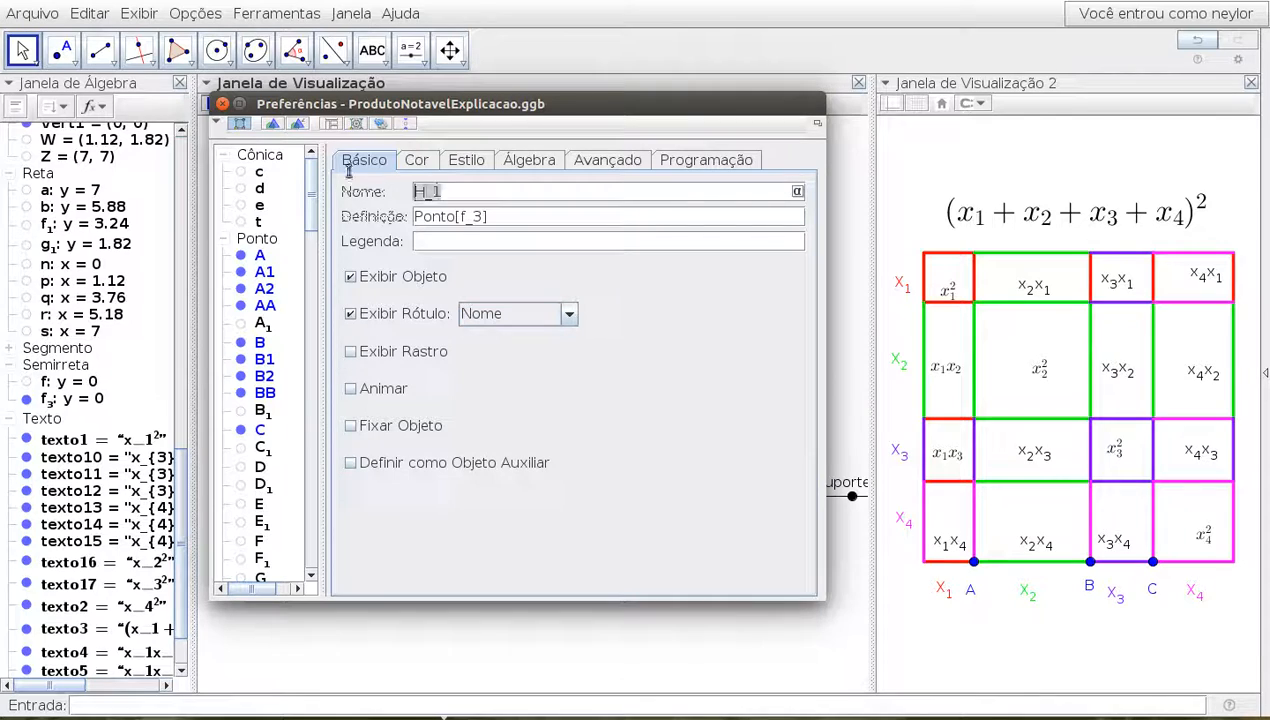
text(Vert2)
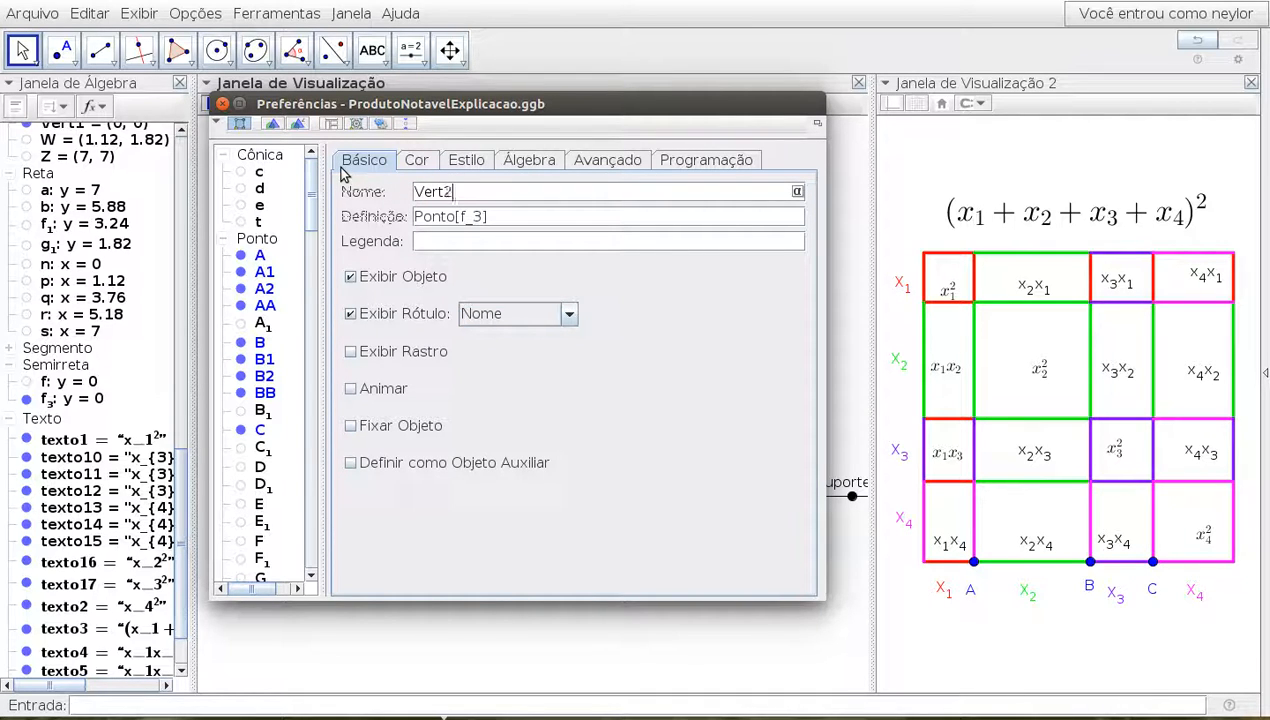
click(511, 240)
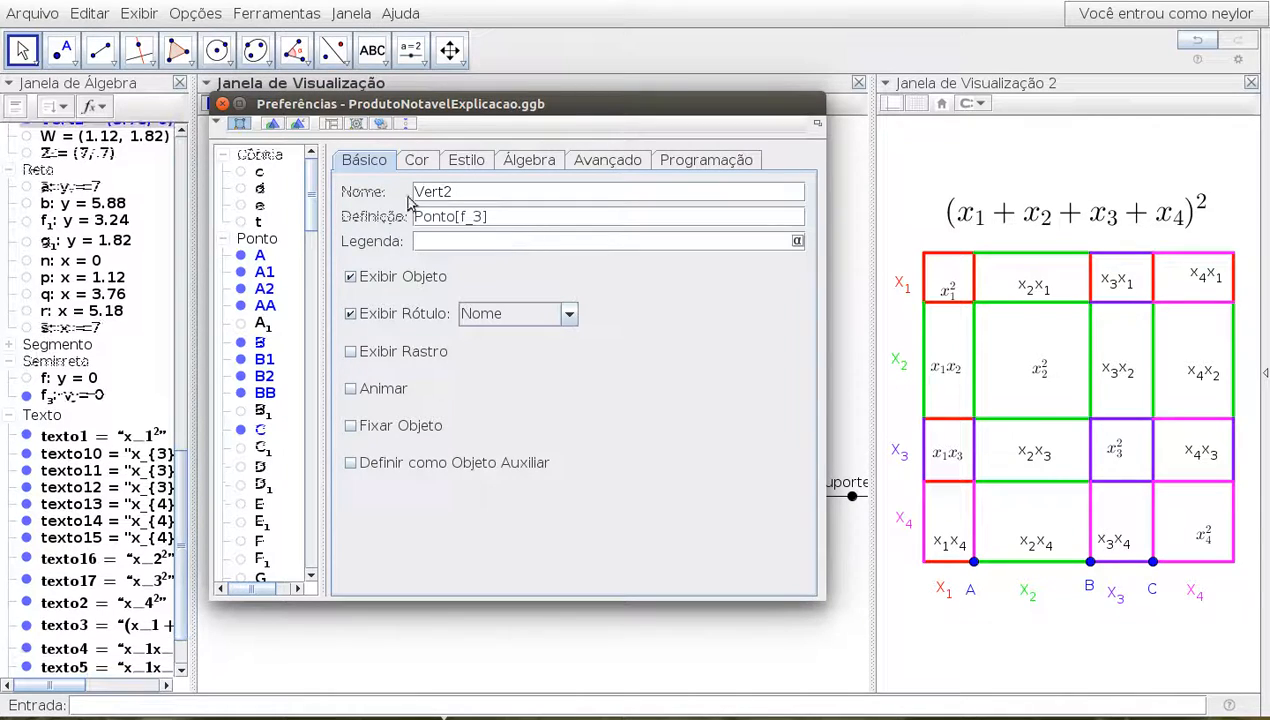
click(223, 104)
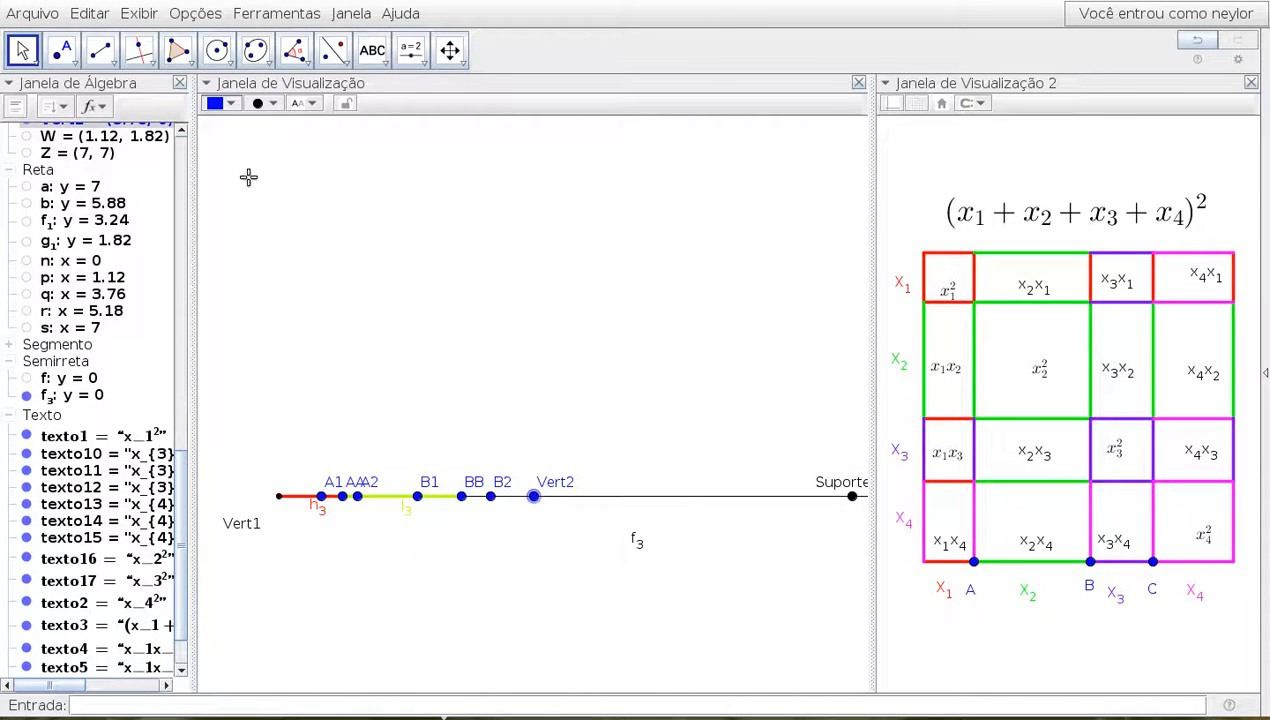
click(26, 395)
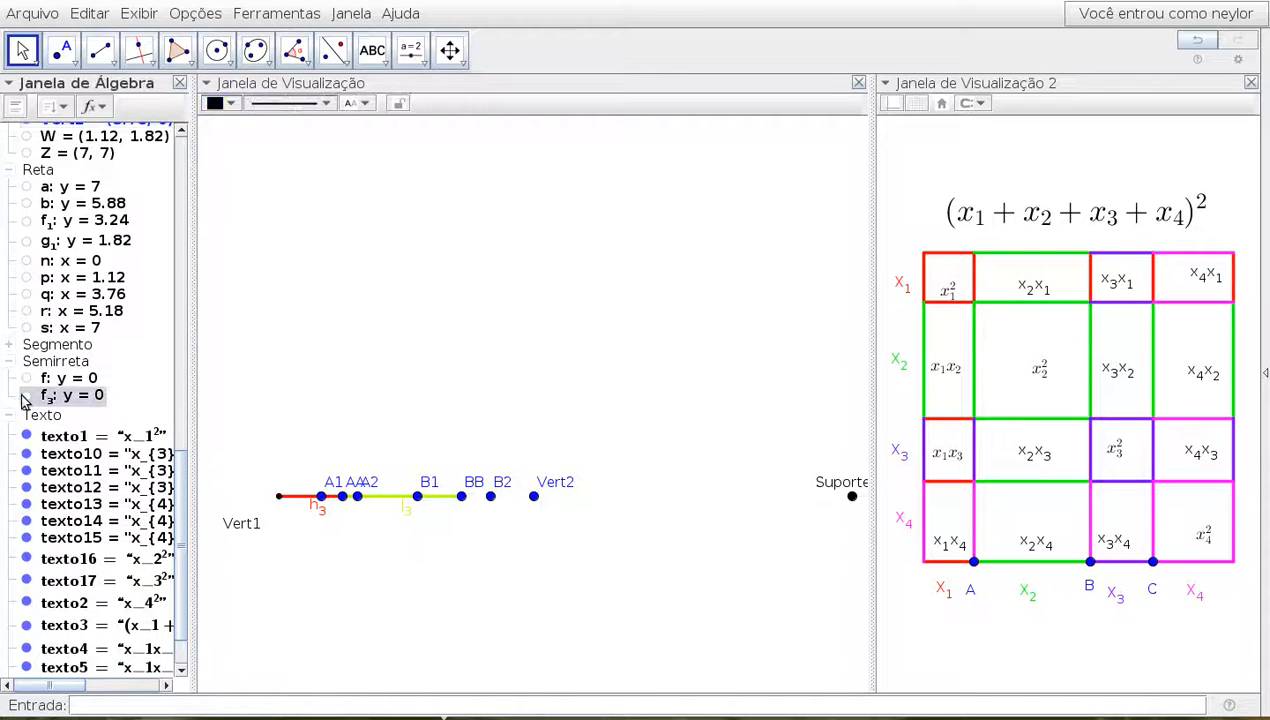
Draw a segment from BB to Vert2 and colour it cyan
click(100, 50)
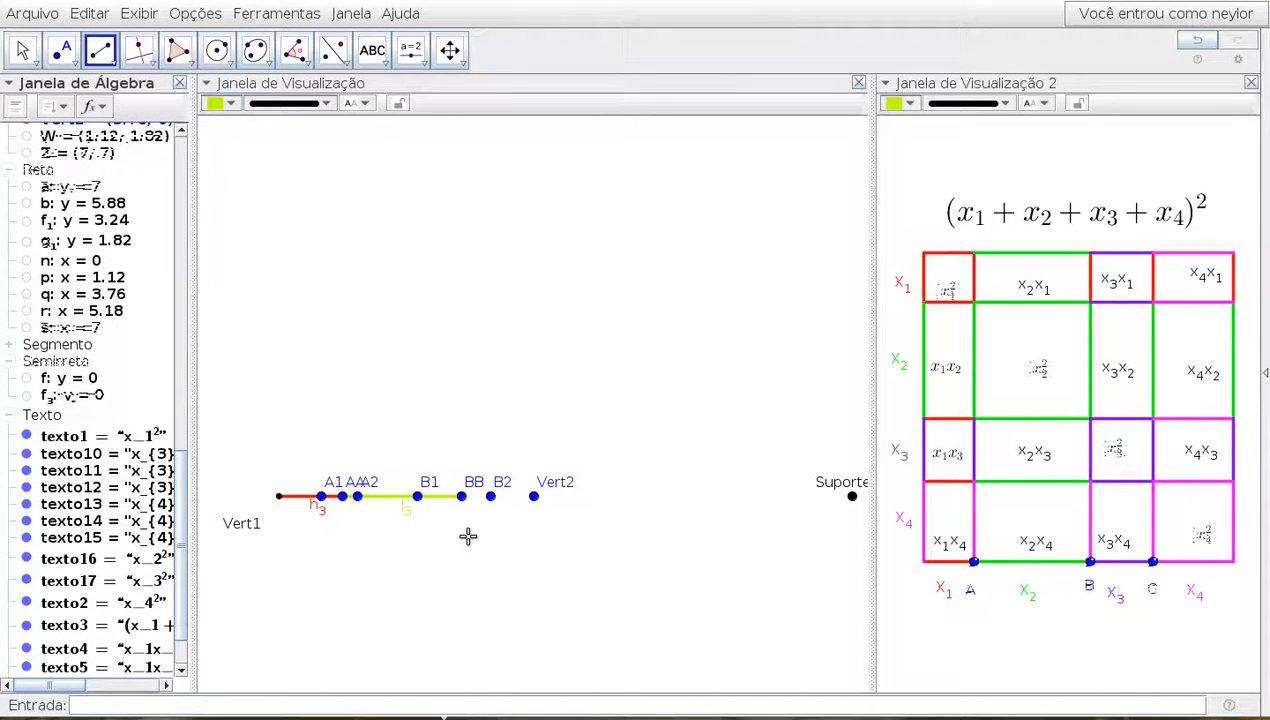
click(463, 498)
click(533, 497)
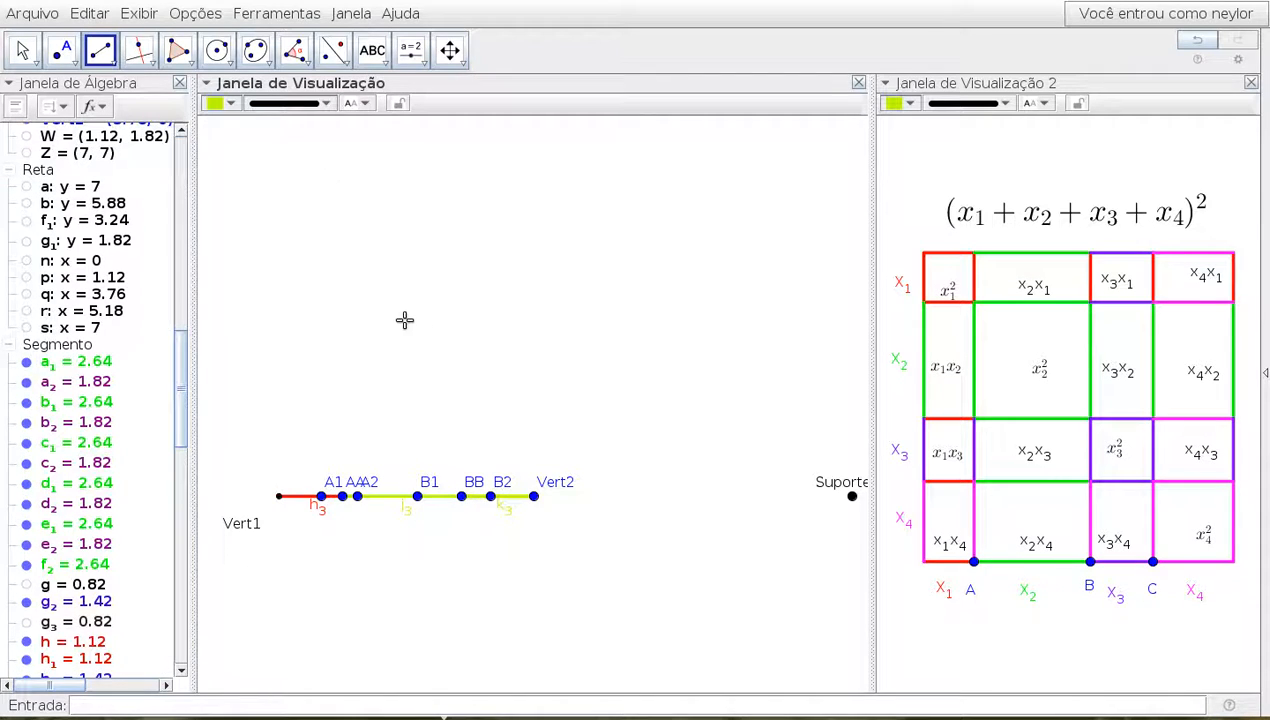
click(218, 104)
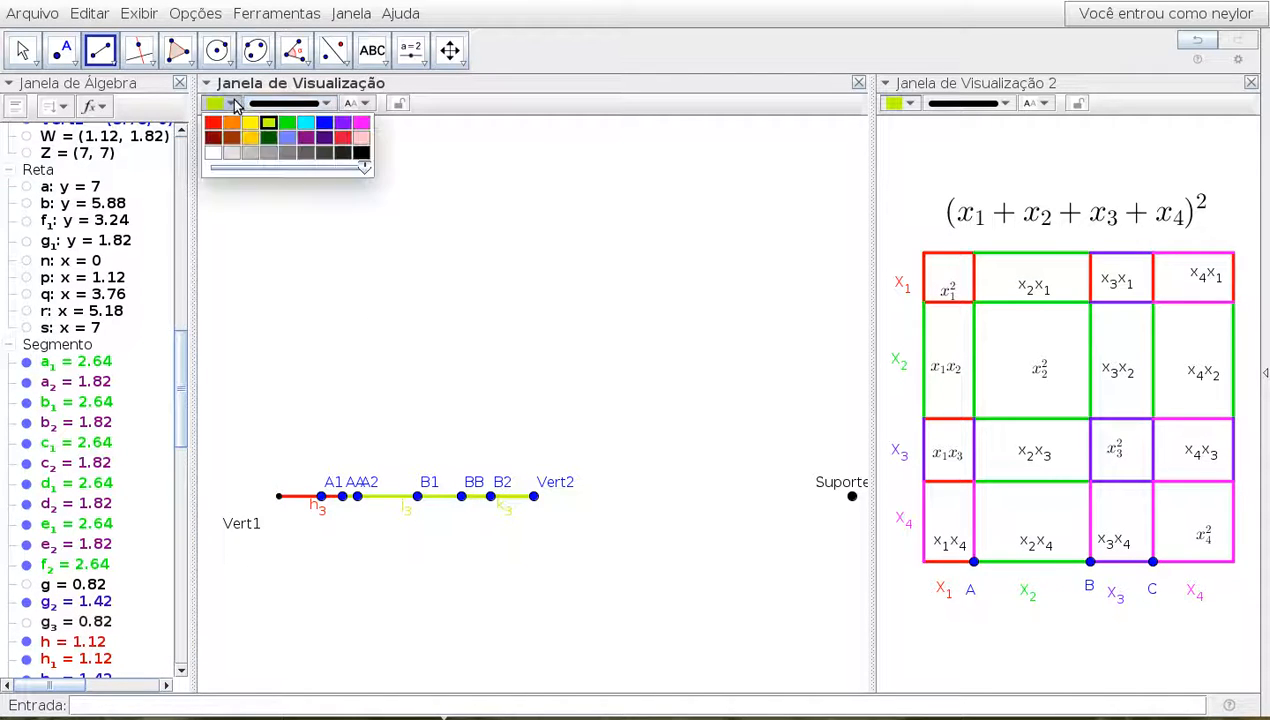
click(305, 122)
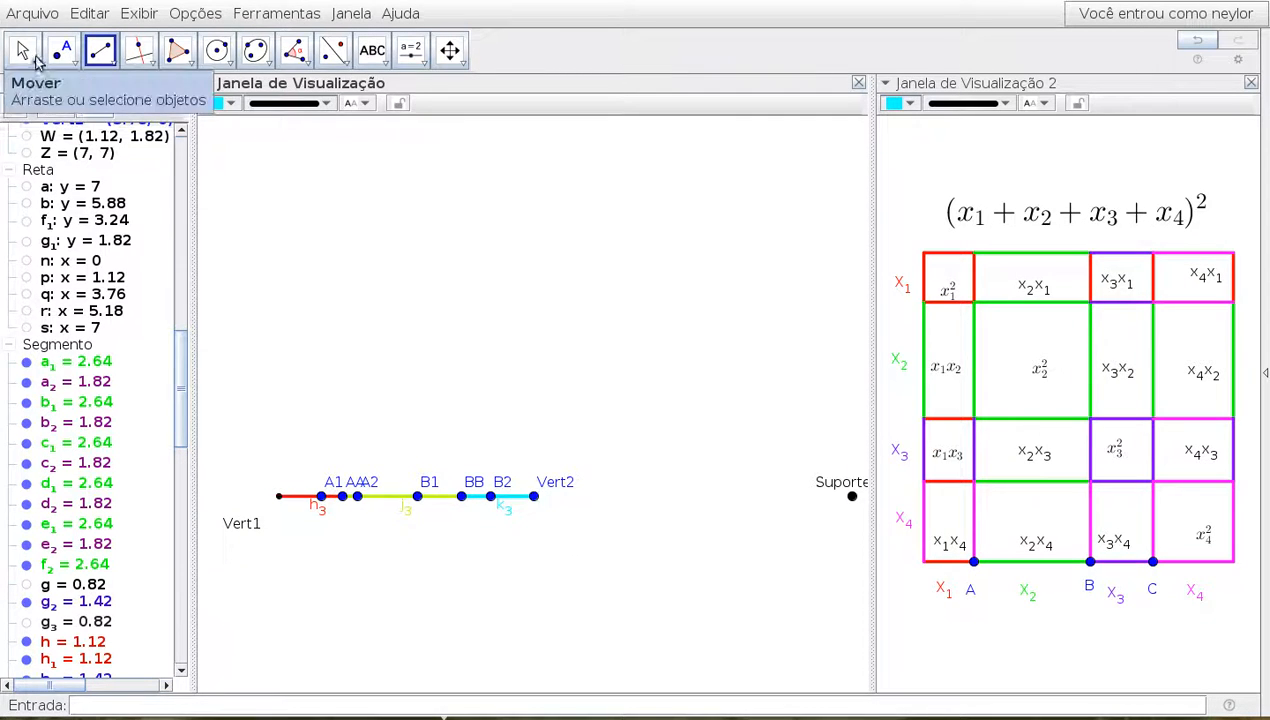
Move A2 and AA slightly away from Vert1, and shift B1 slightly toward A2
click(25, 50)
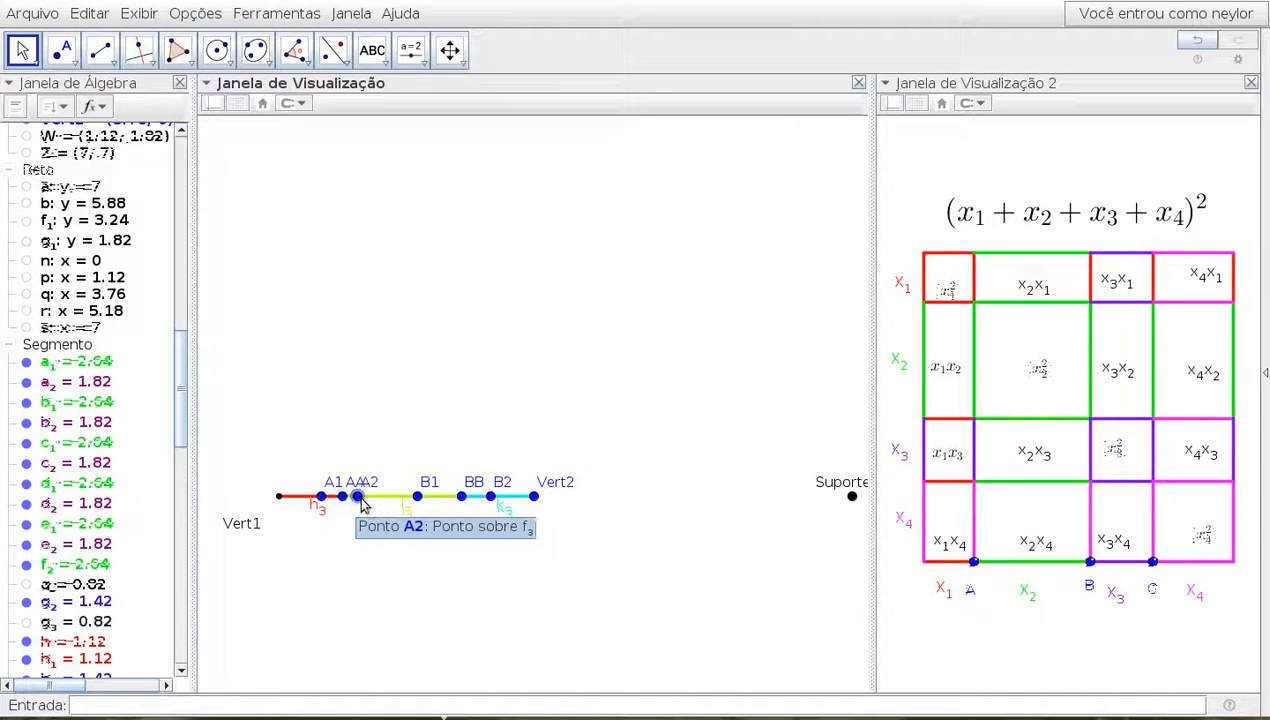
mouse_move(360, 499)
mouse_down()
mouse_move(433, 513)
mouse_move(376, 509)
mouse_up()
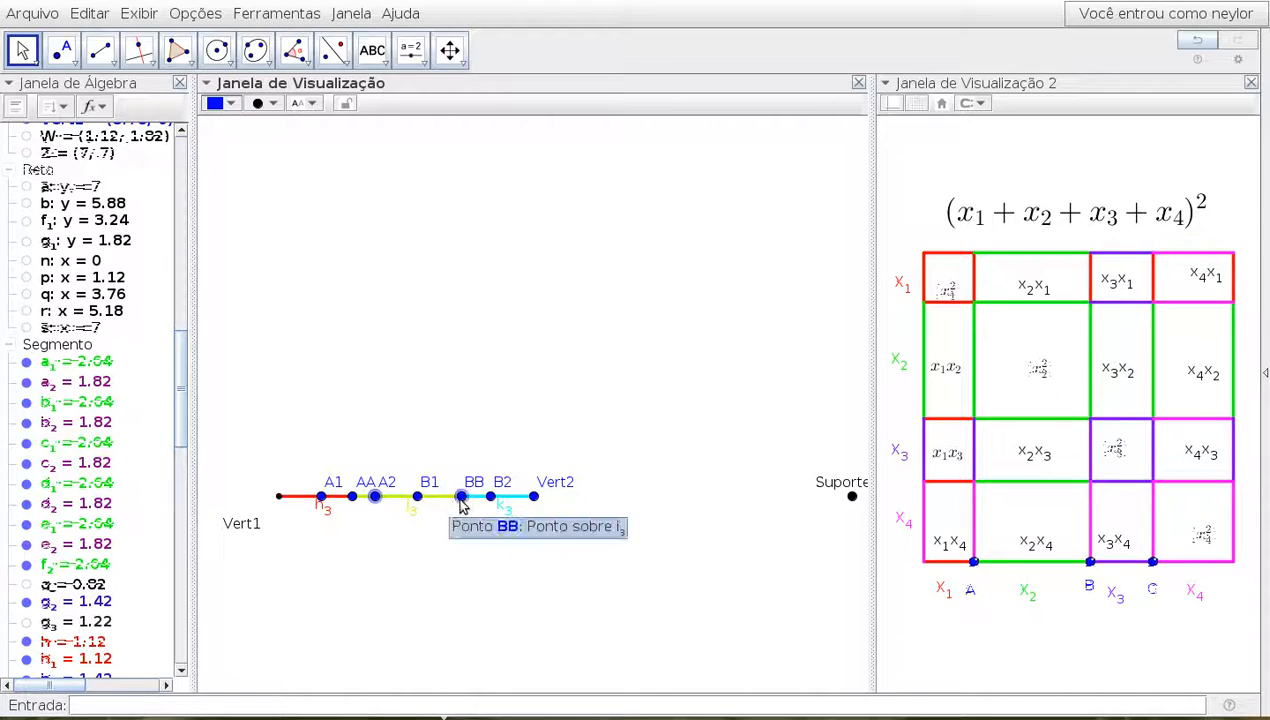
mouse_move(352, 497)
mouse_down()
mouse_move(314, 498)
mouse_move(394, 516)
mouse_move(340, 501)
mouse_move(326, 521)
mouse_move(334, 502)
mouse_move(389, 504)
mouse_move(343, 505)
mouse_move(357, 502)
mouse_up()
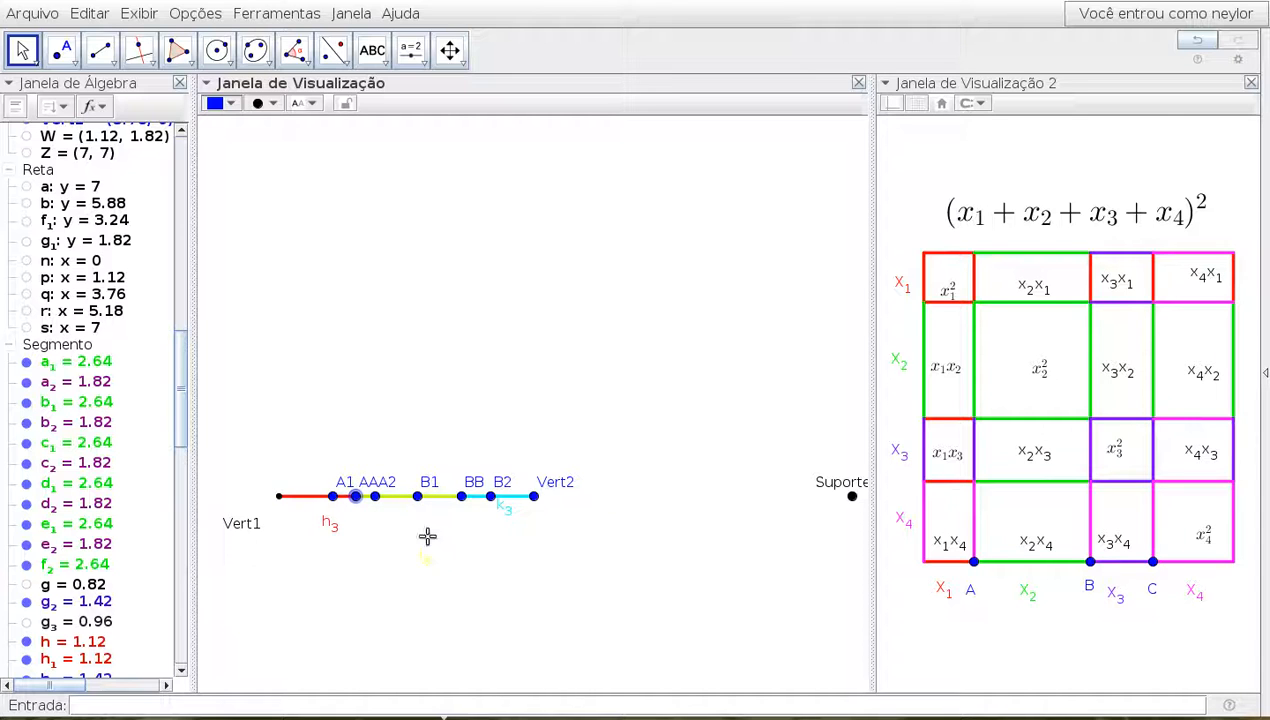
drag(421, 505, 383, 507)
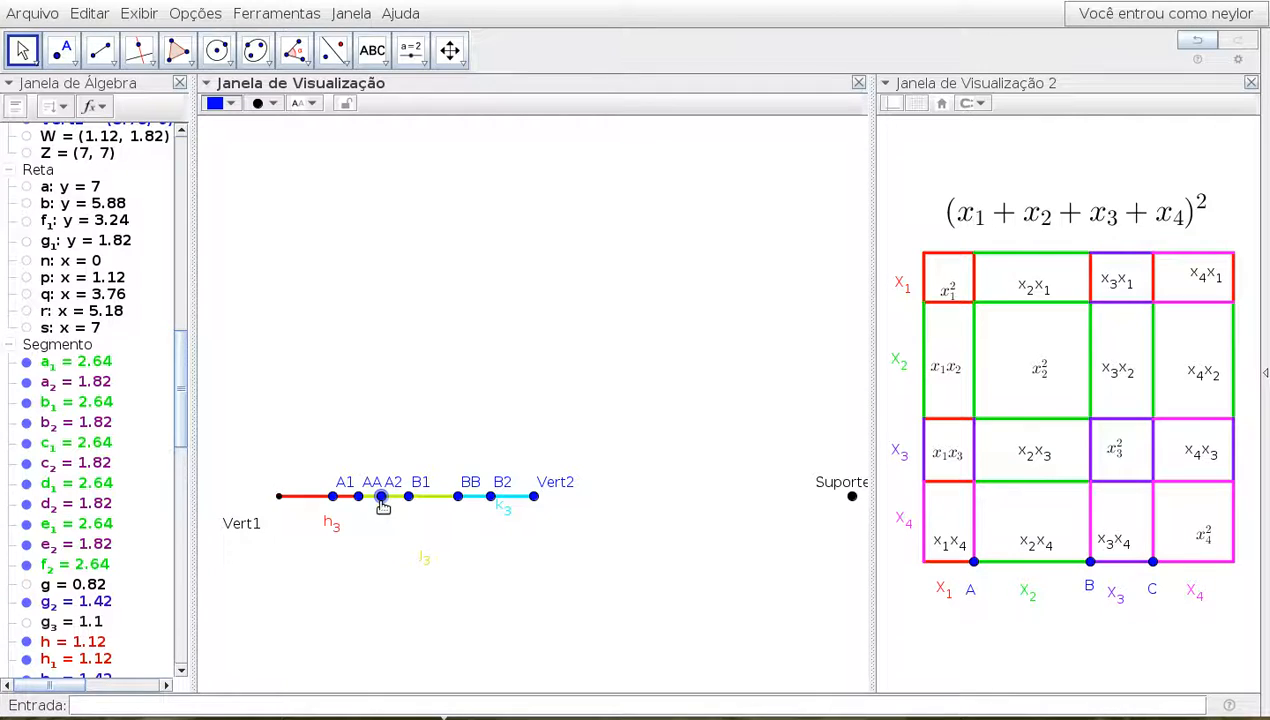
Move BB, B2 and Vert2 toward Vert1 in their existing order, placing Vert2 at about (4.96, 0)
mouse_move(455, 499)
mouse_down()
mouse_move(407, 505)
mouse_move(446, 506)
mouse_move(435, 505)
mouse_up()
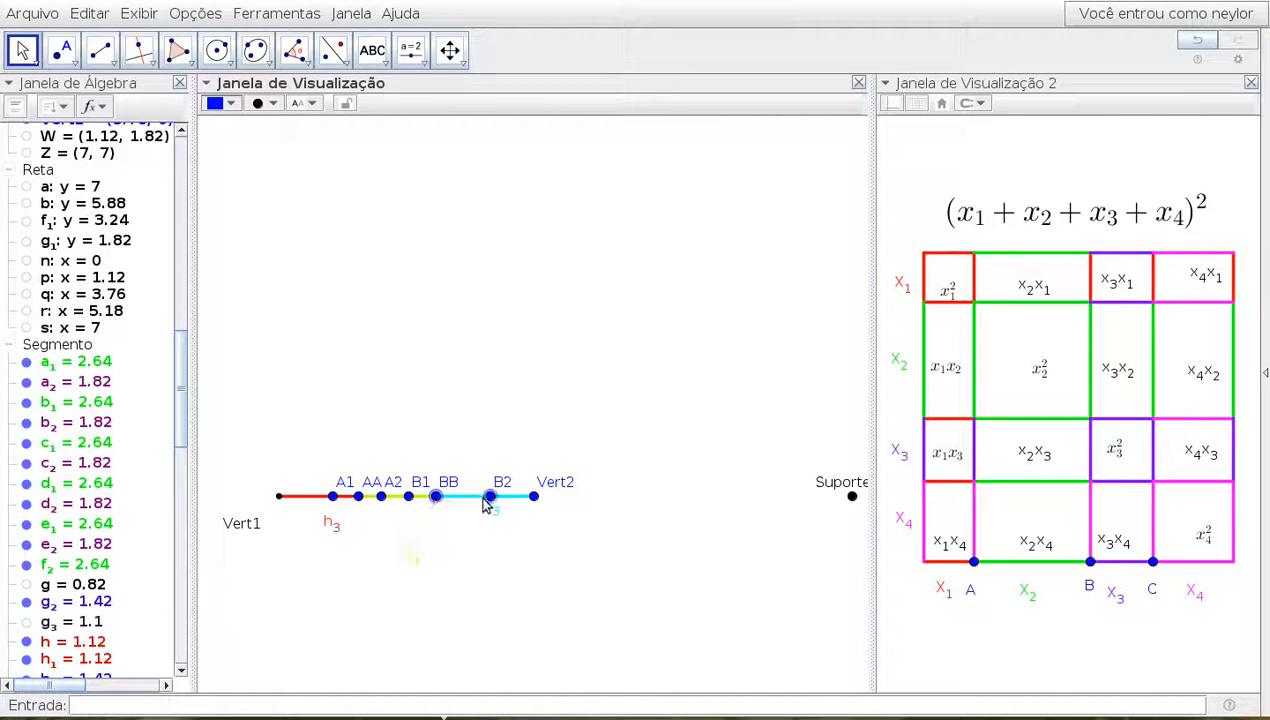
drag(490, 500, 440, 503)
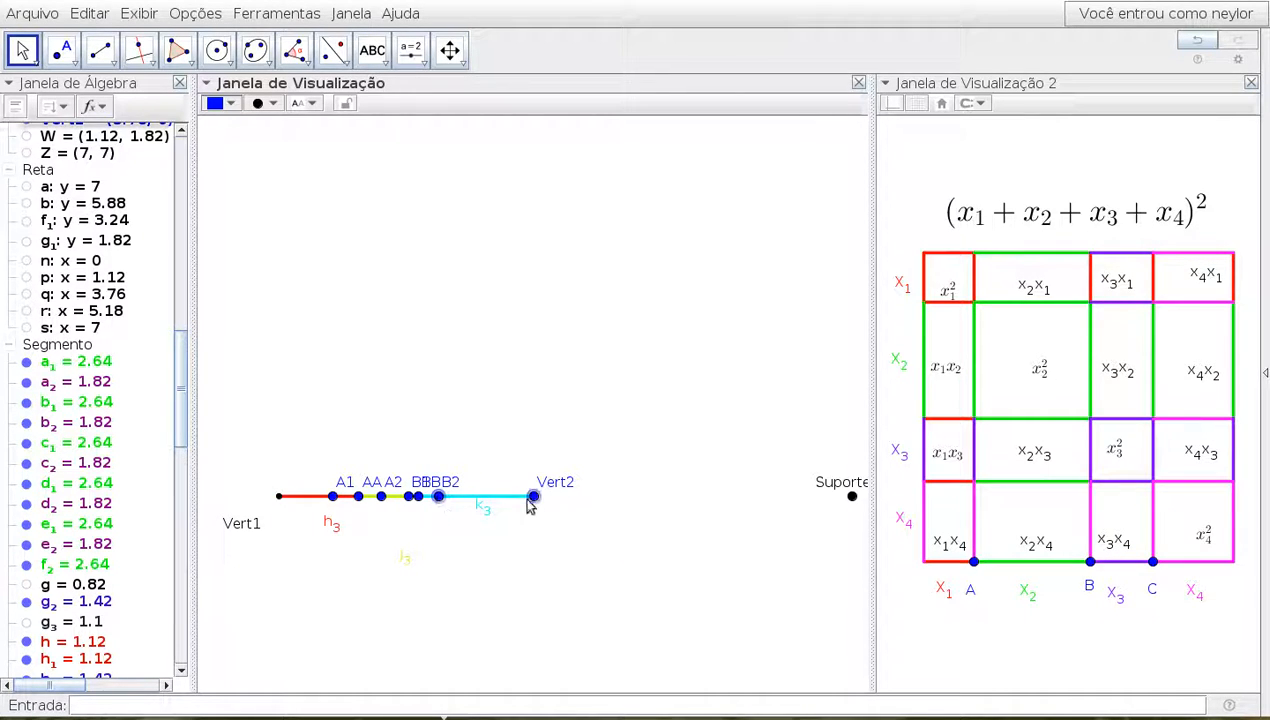
drag(530, 499, 484, 499)
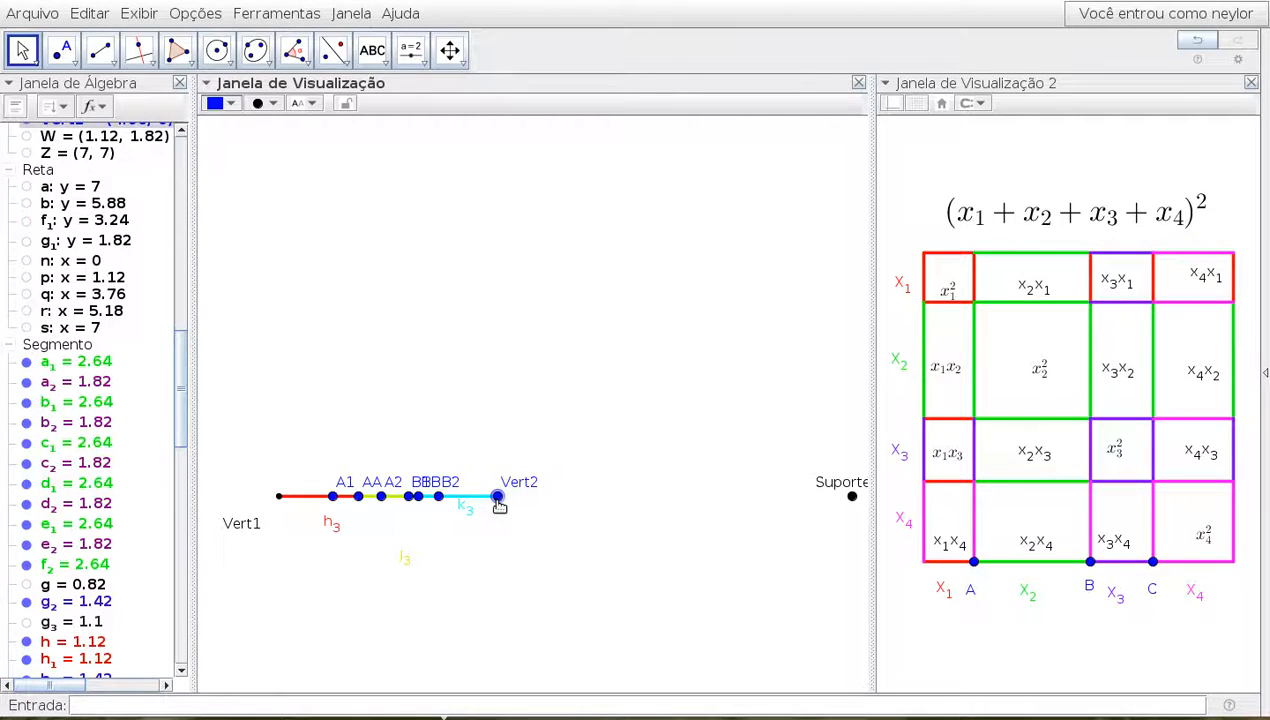
Hide the limit points A1, A2, B2 and B1, and adjust AA and BB slightly along the base
right_click(333, 499)
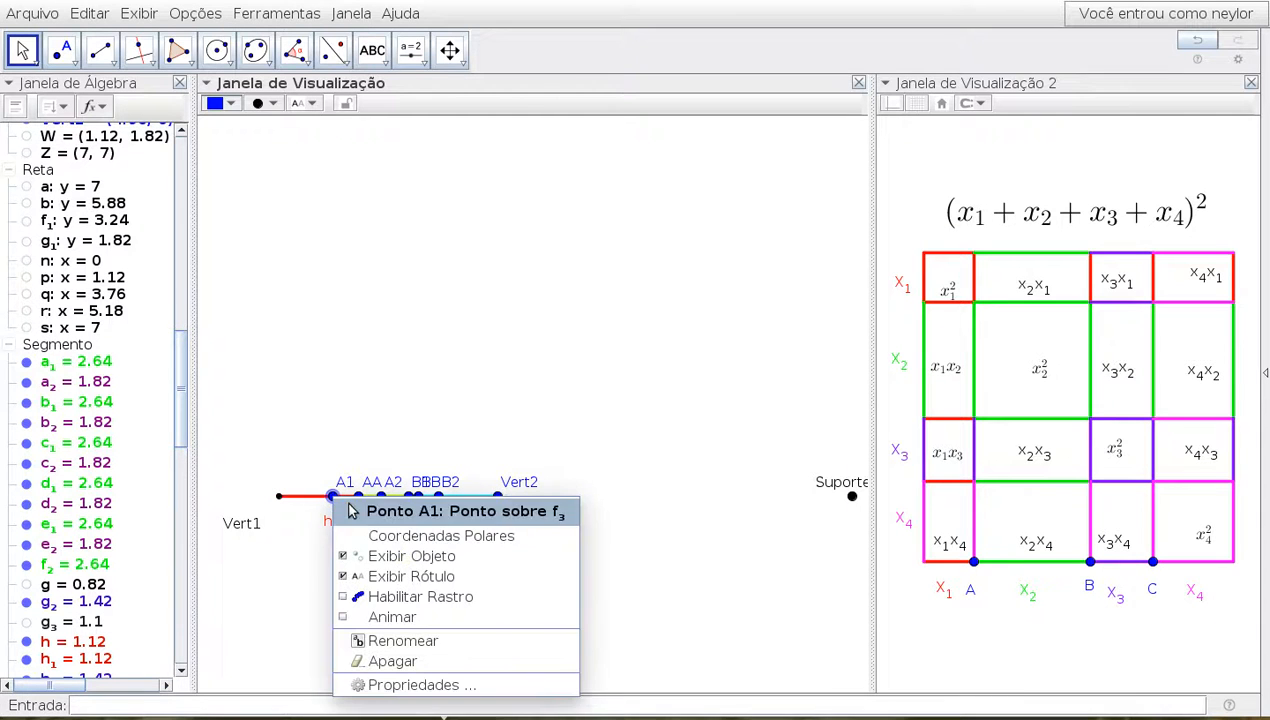
click(368, 558)
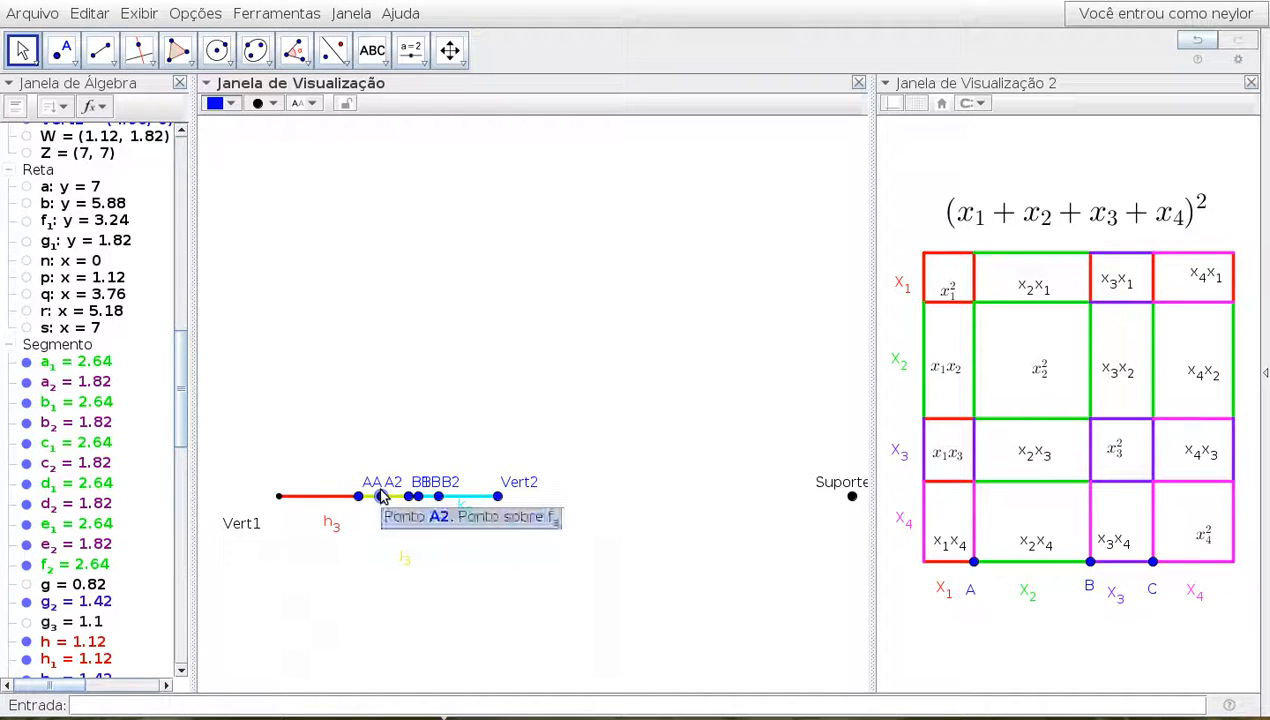
right_click(381, 497)
click(412, 551)
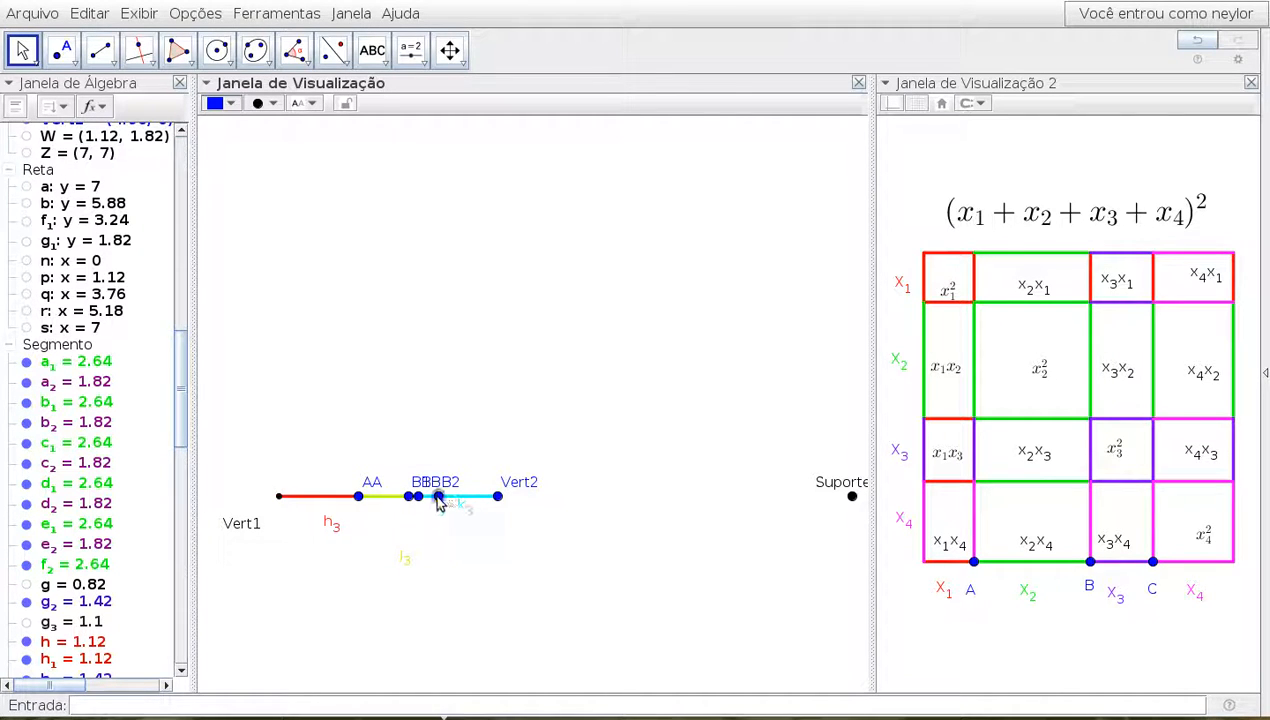
right_click(438, 498)
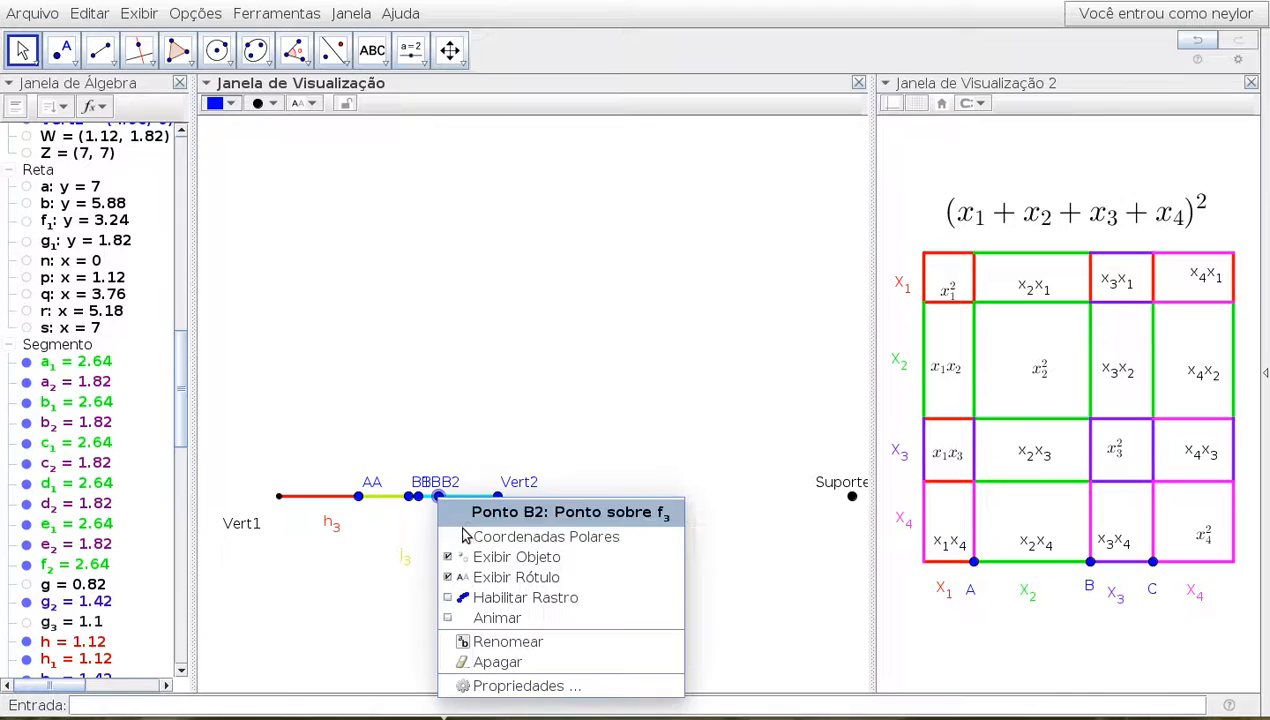
click(465, 557)
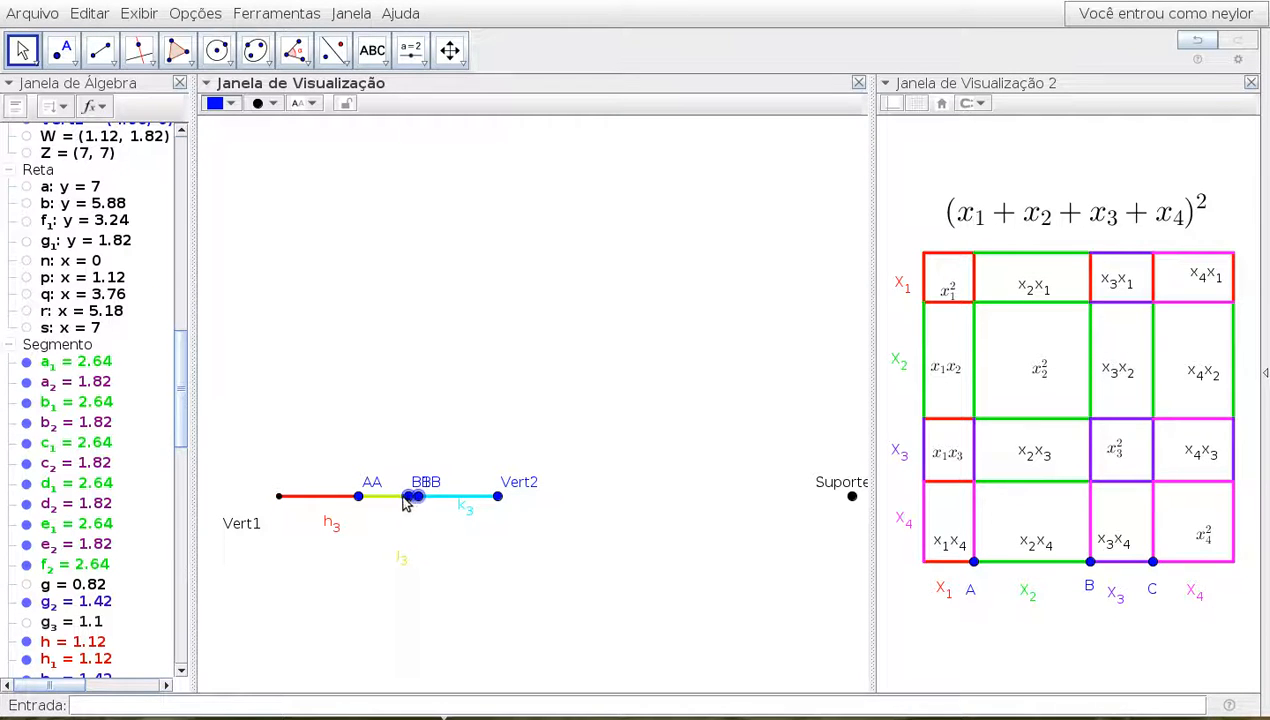
right_click(407, 503)
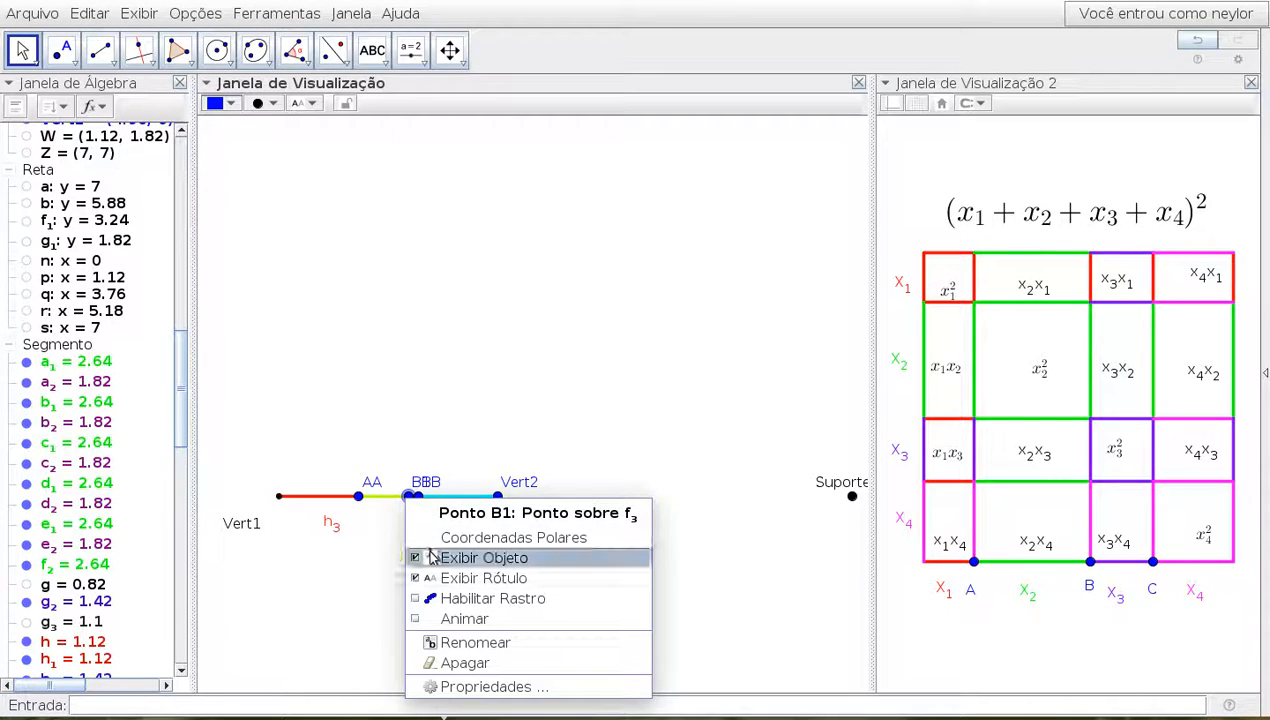
click(428, 557)
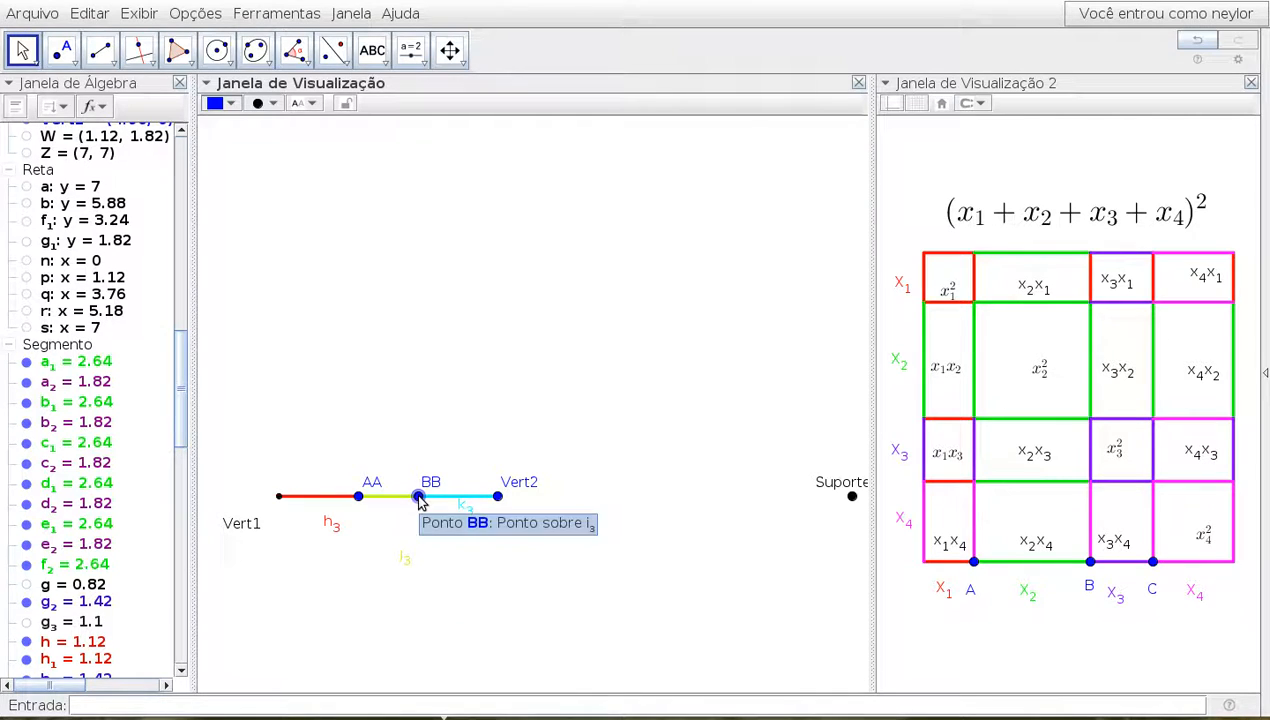
drag(403, 499, 362, 500)
Draw lines perpendicular to the base through Vert1, AA, BB and Vert2
click(139, 50)
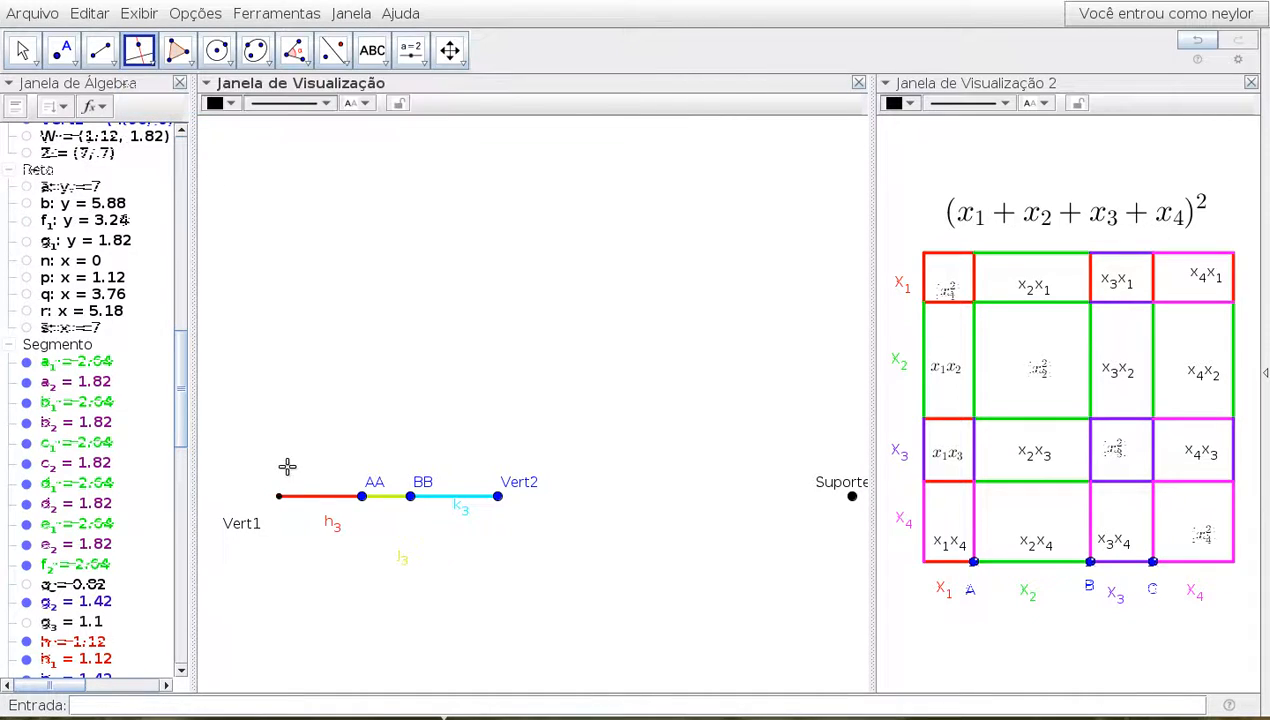
click(312, 497)
click(279, 497)
click(279, 497)
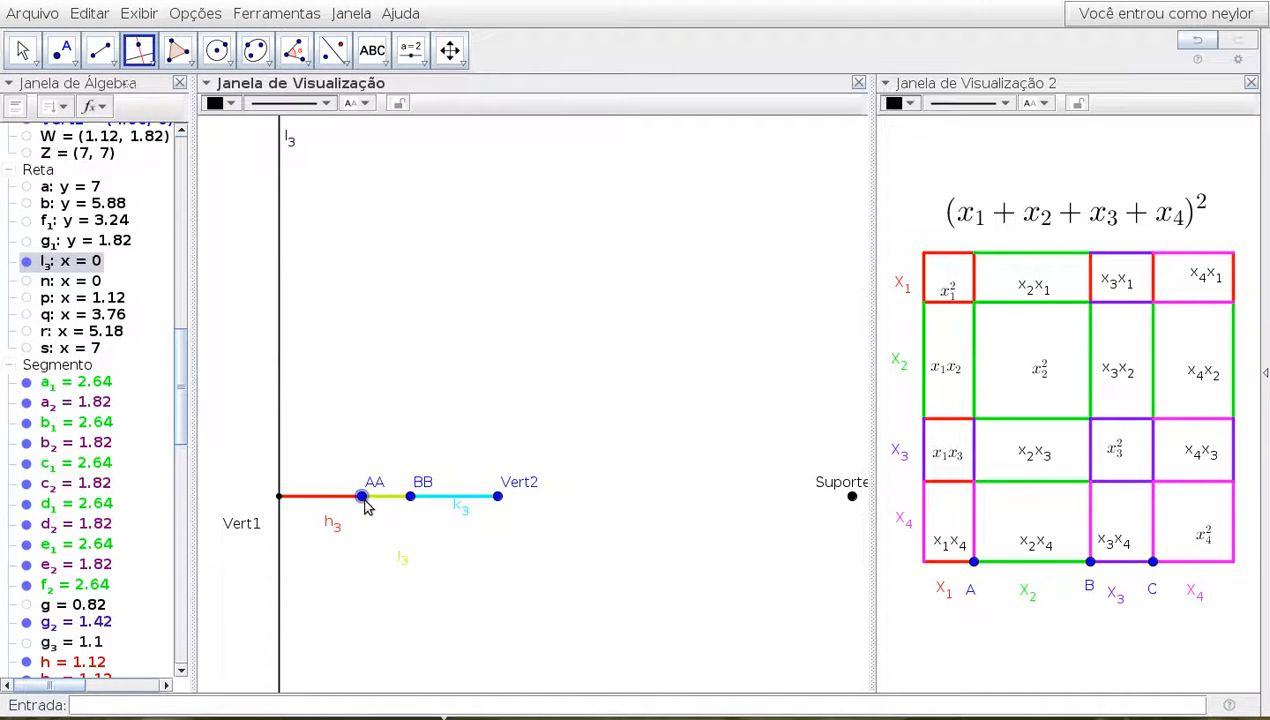
click(336, 496)
click(361, 497)
click(387, 496)
click(410, 497)
click(435, 497)
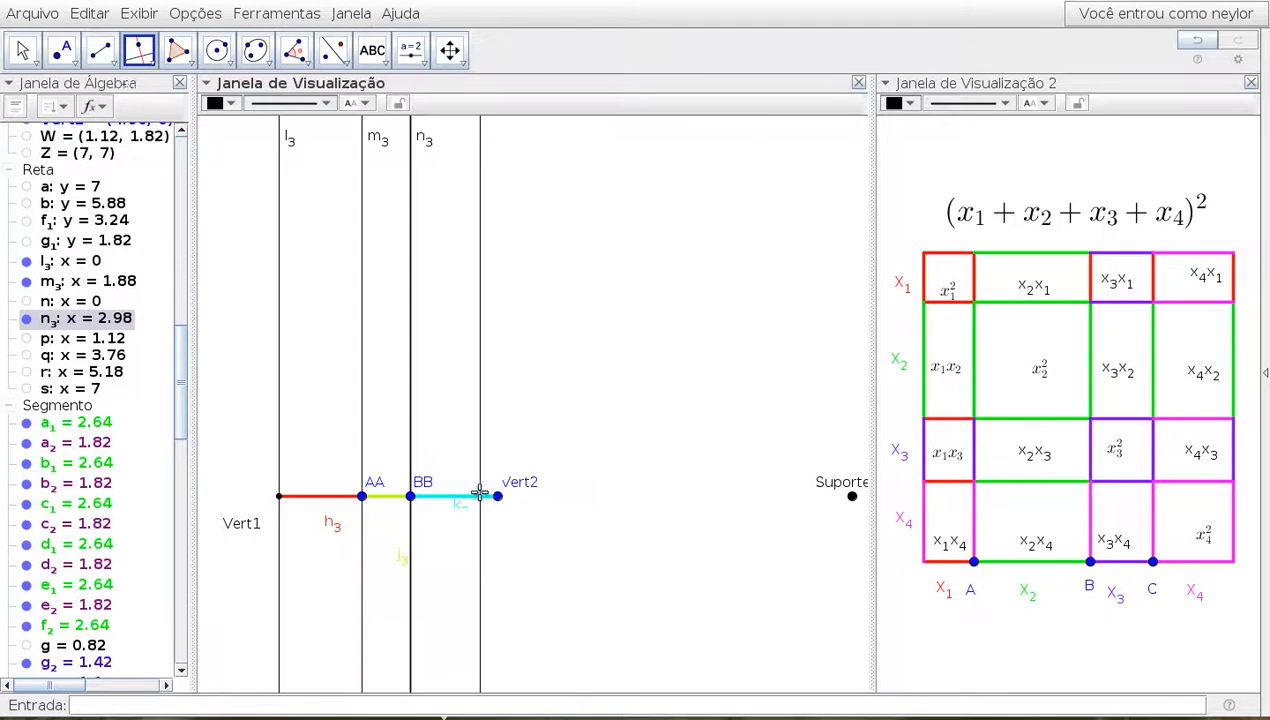
click(497, 496)
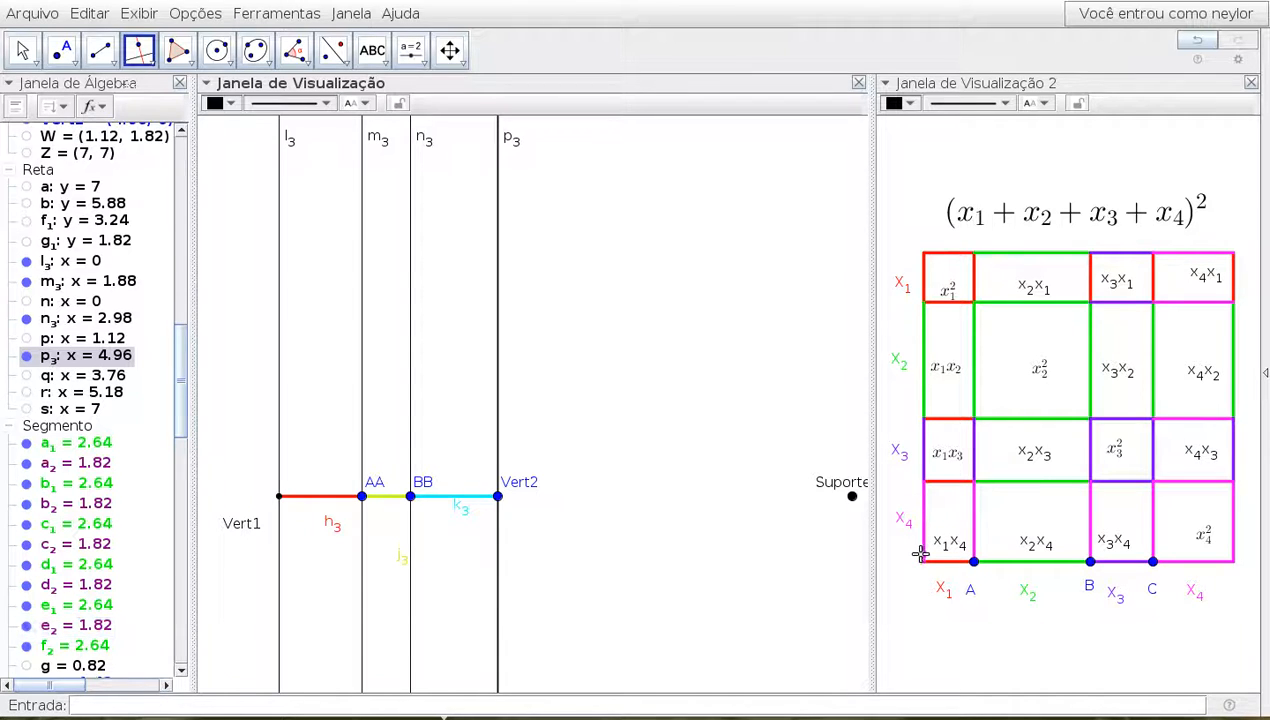
Draw a compass circle centred at Vert1 with radius BB–Vert2, and mark its upper intersection with the perpendicular through Vert1
click(220, 55)
click(270, 238)
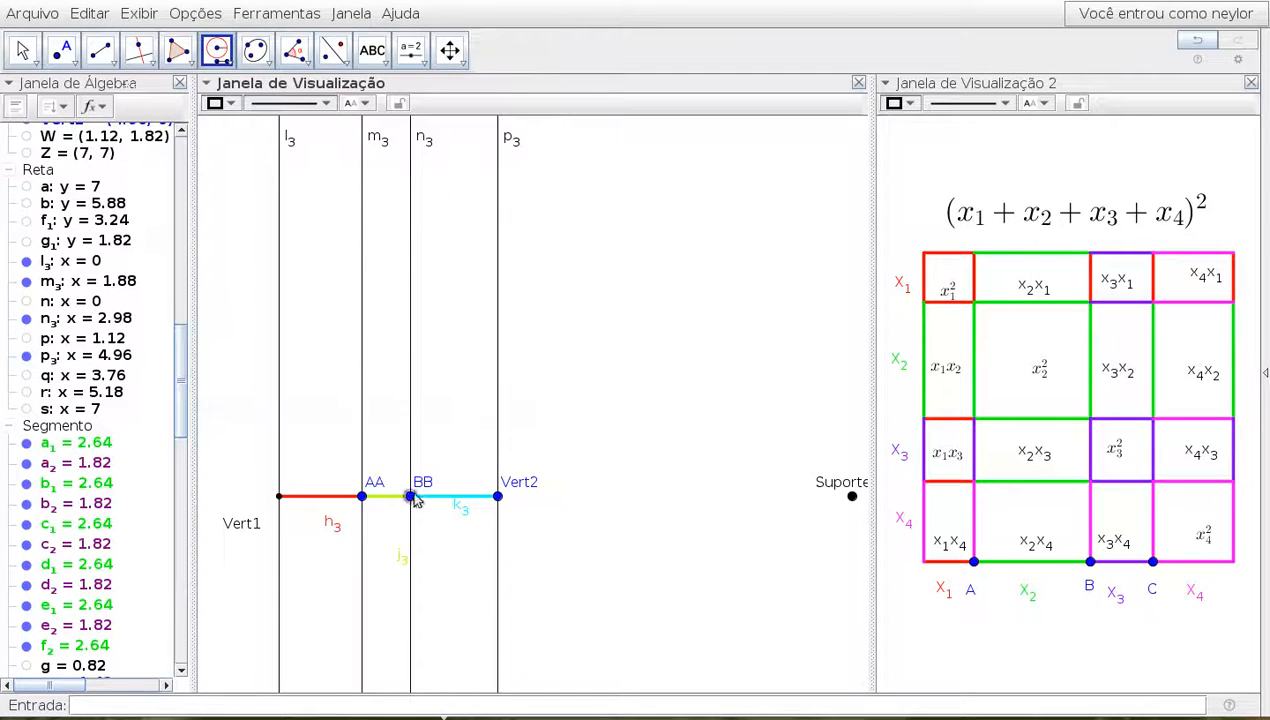
click(497, 496)
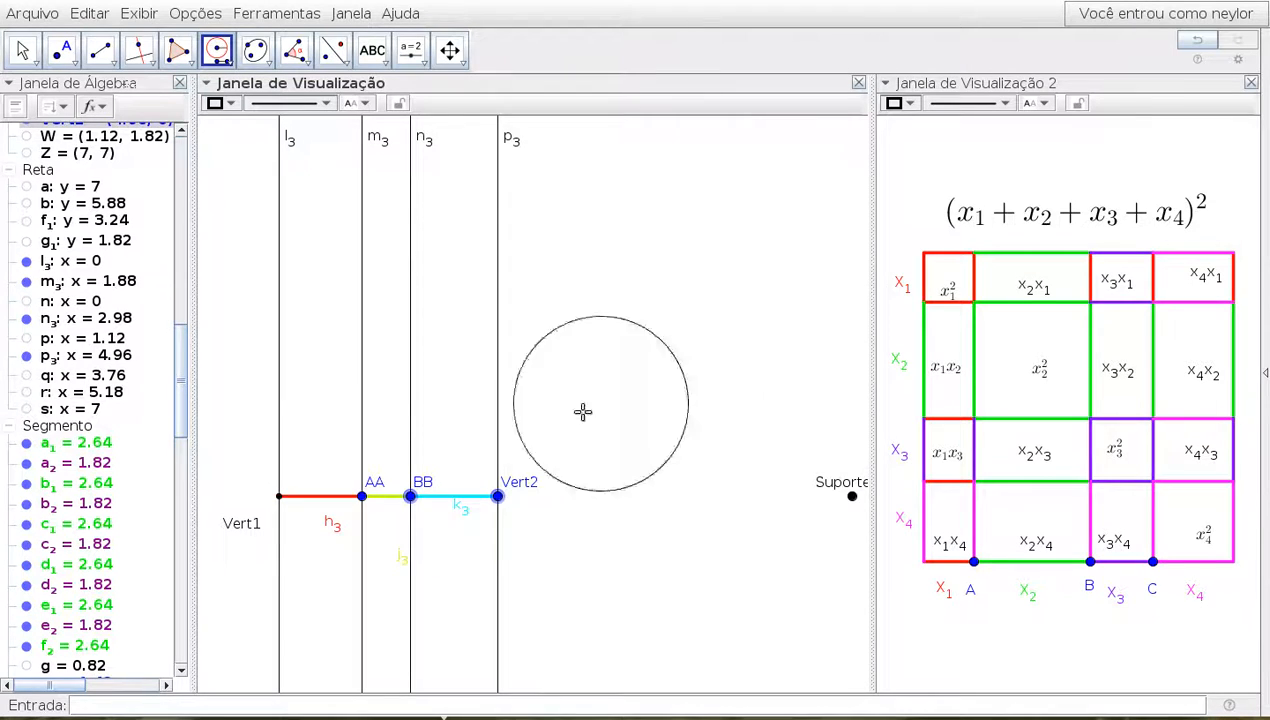
click(279, 497)
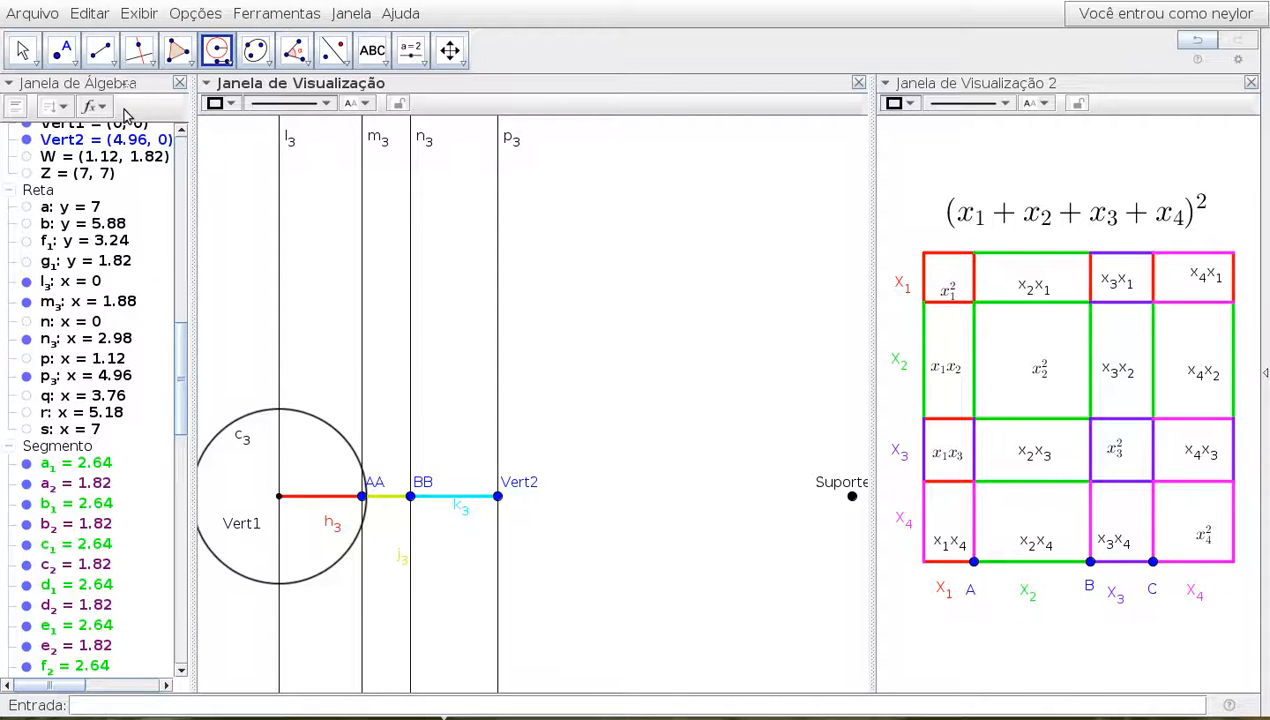
click(63, 52)
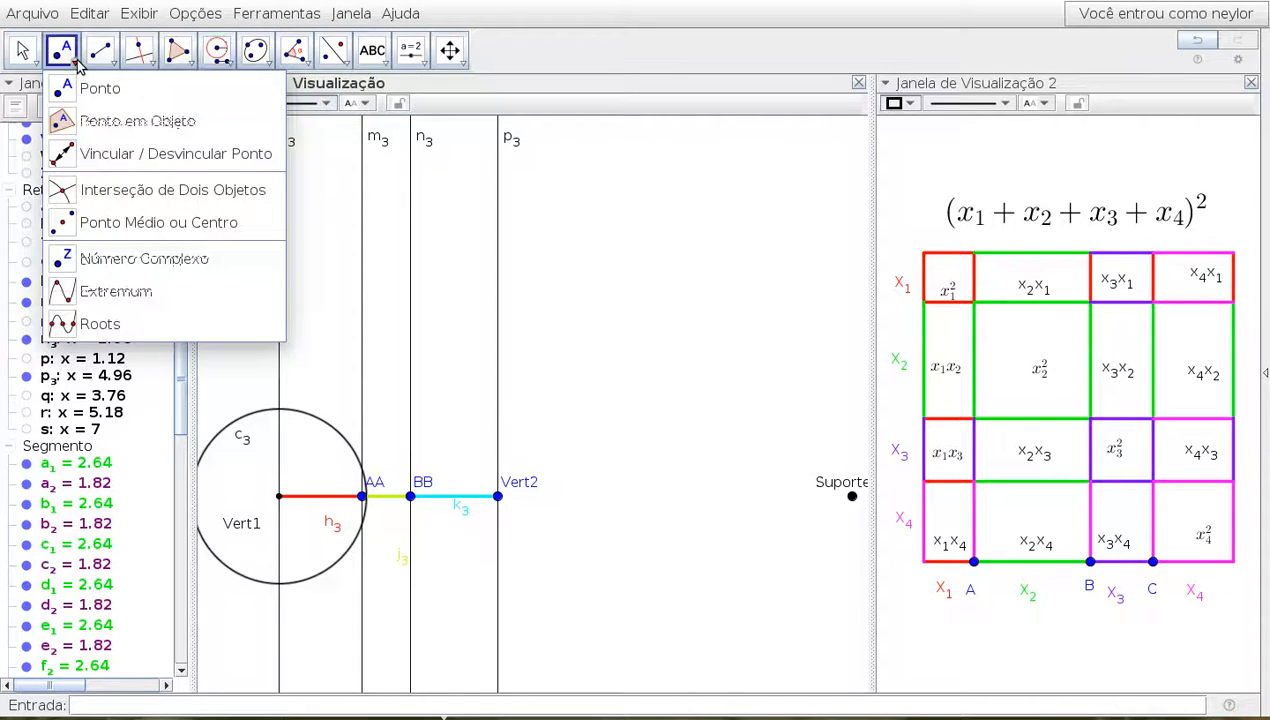
click(78, 189)
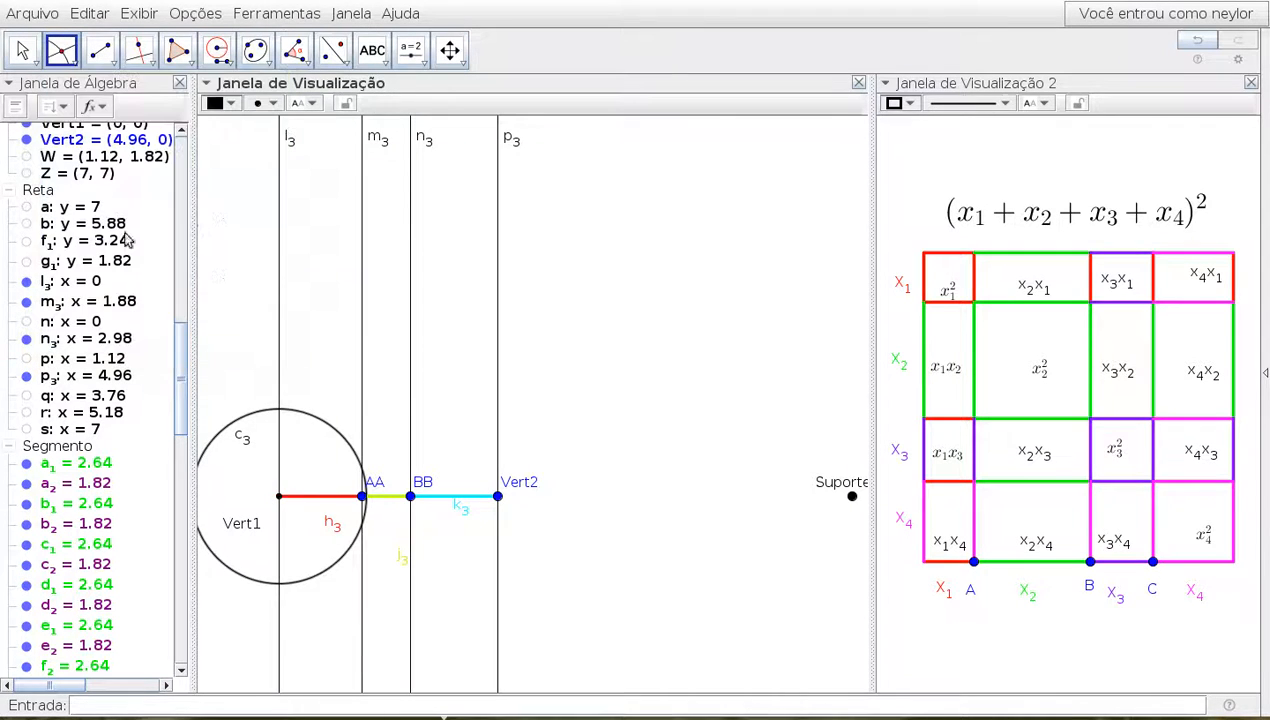
click(280, 413)
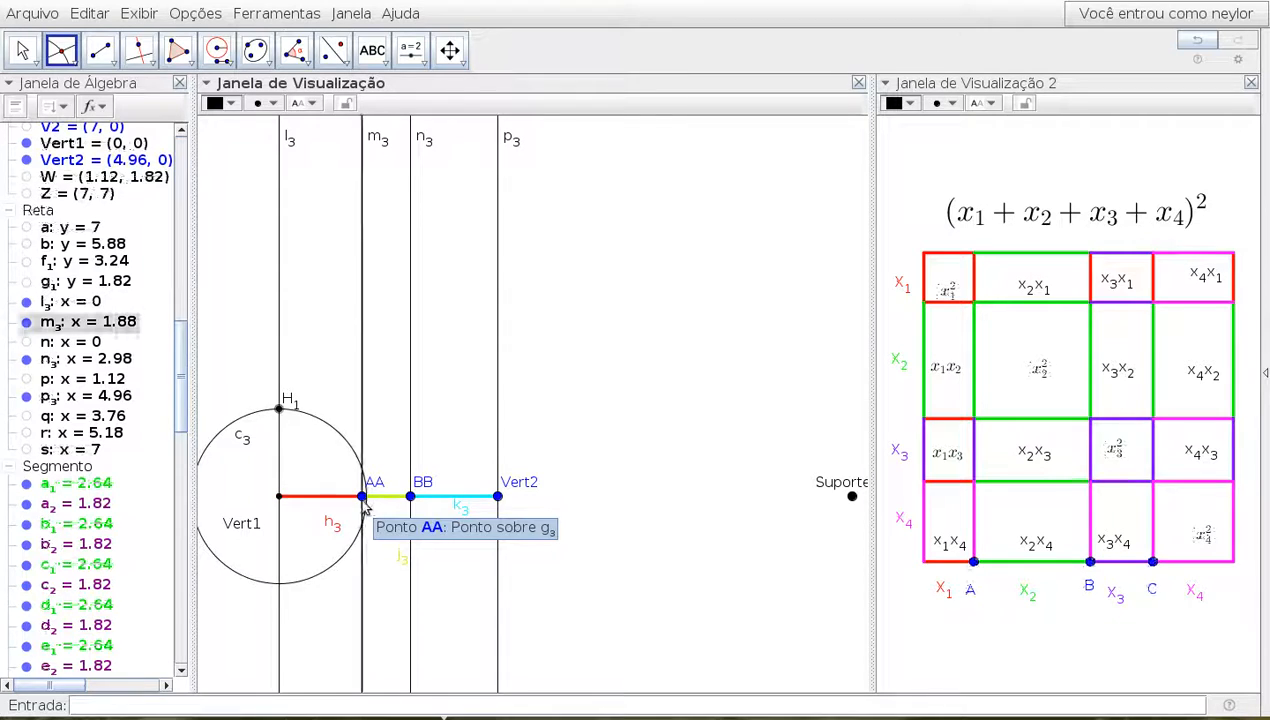
Draw a compass circle centred at H1 with radius AA–BB, and mark its upper intersection with the perpendicular through Vert1
click(218, 52)
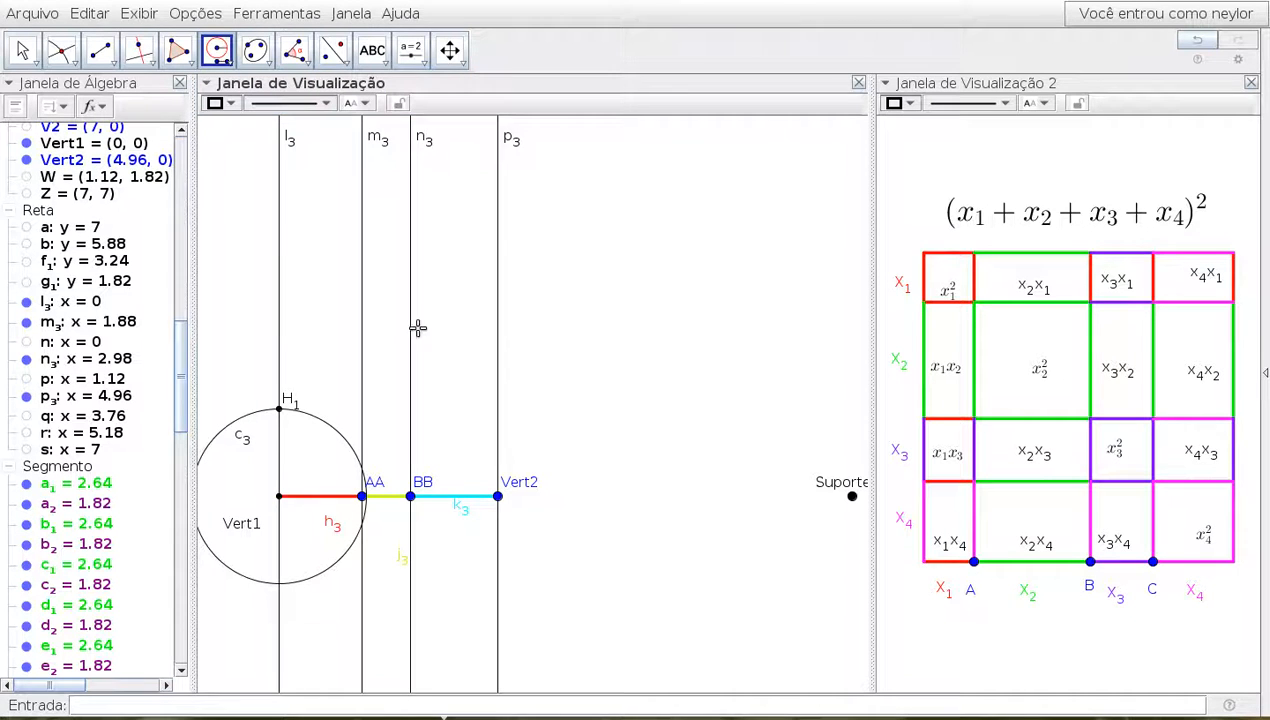
click(360, 497)
click(410, 497)
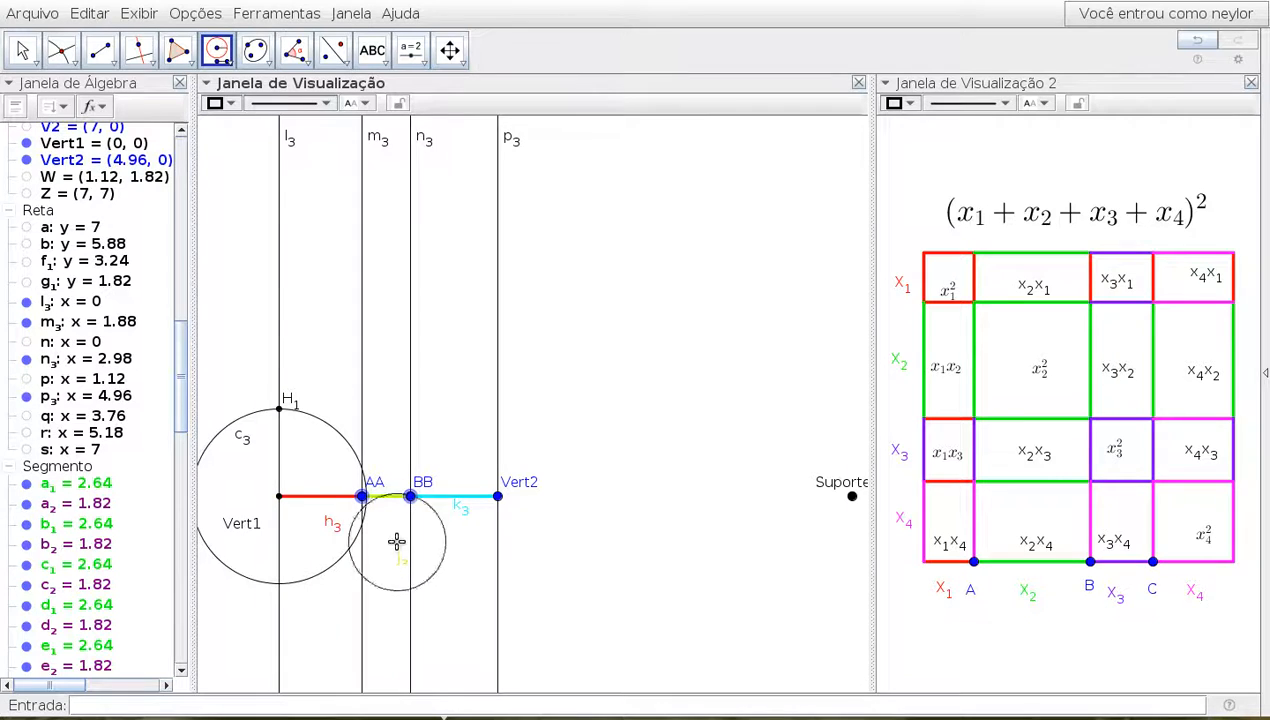
click(280, 410)
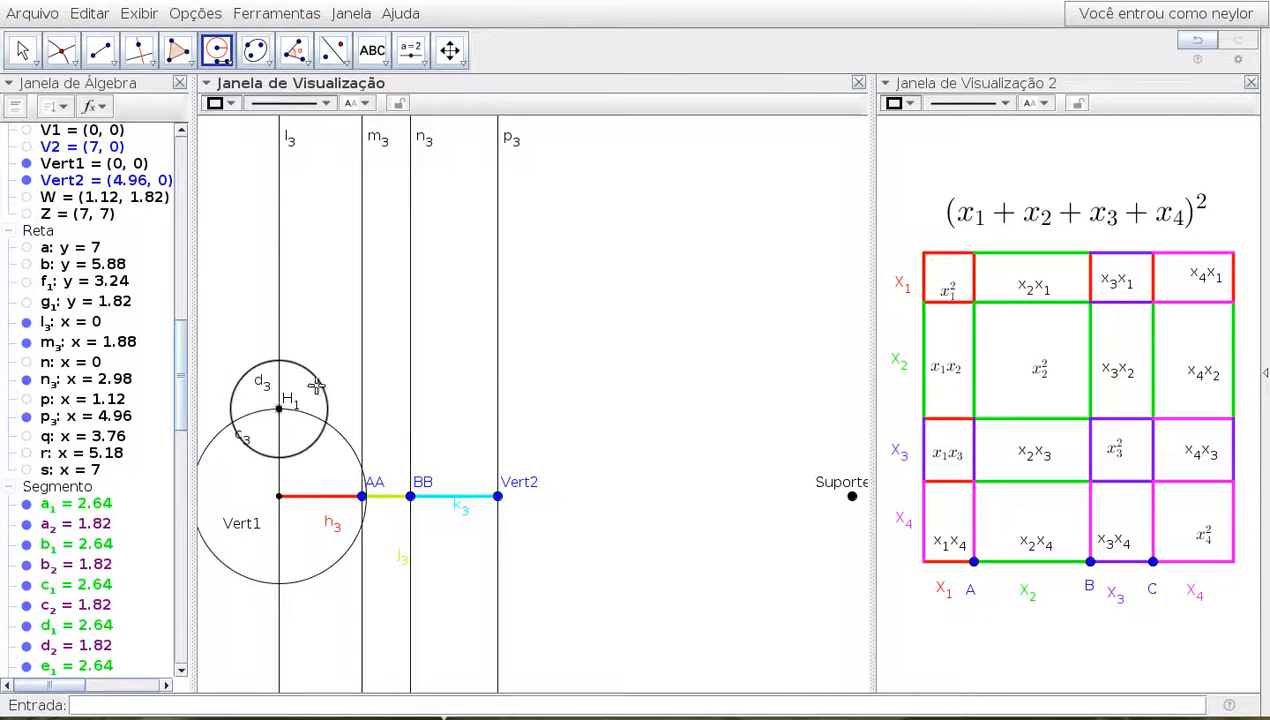
click(61, 52)
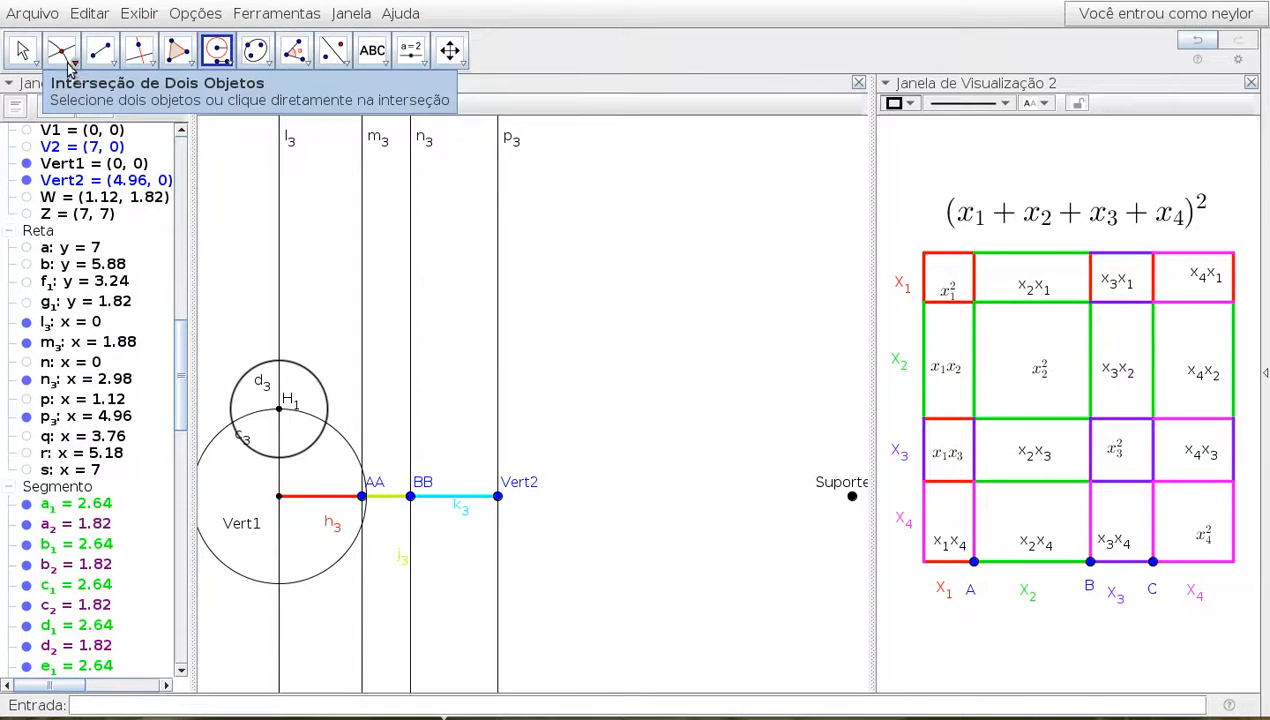
click(279, 362)
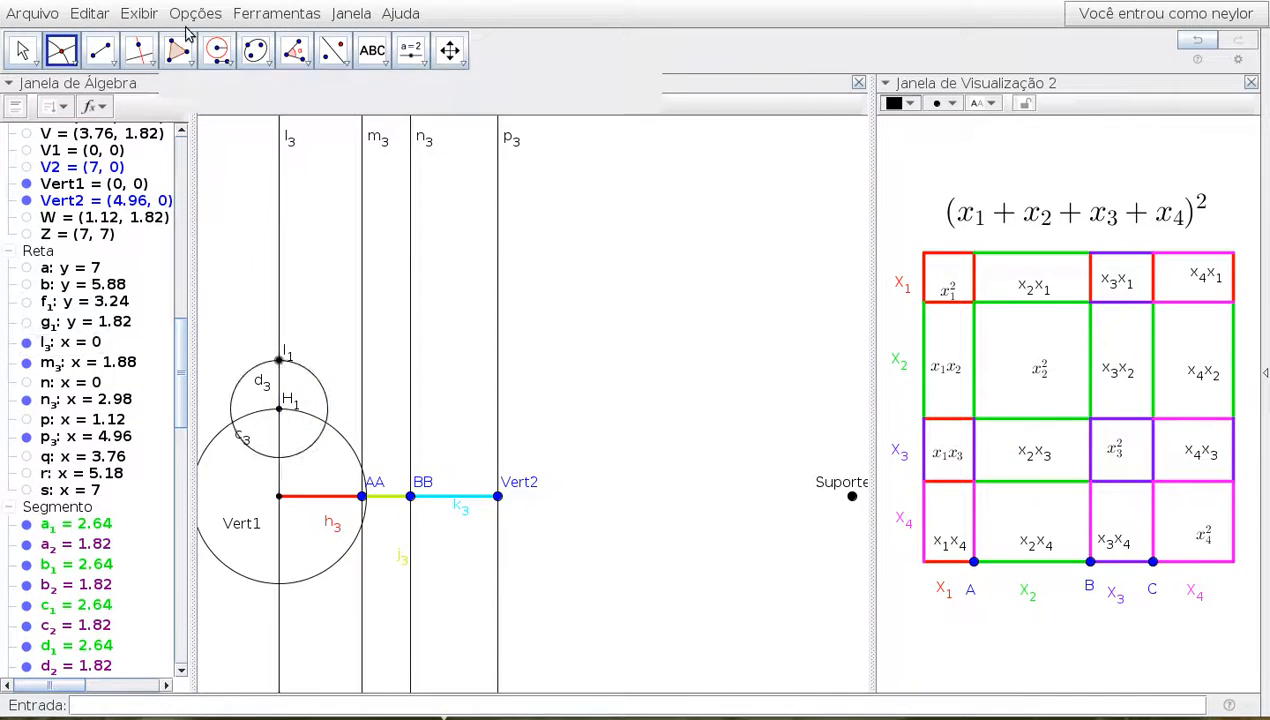
Draw a compass circle centred at I1 with radius Vert1–AA, and mark its upper intersection with the perpendicular through Vert1
click(222, 56)
click(280, 497)
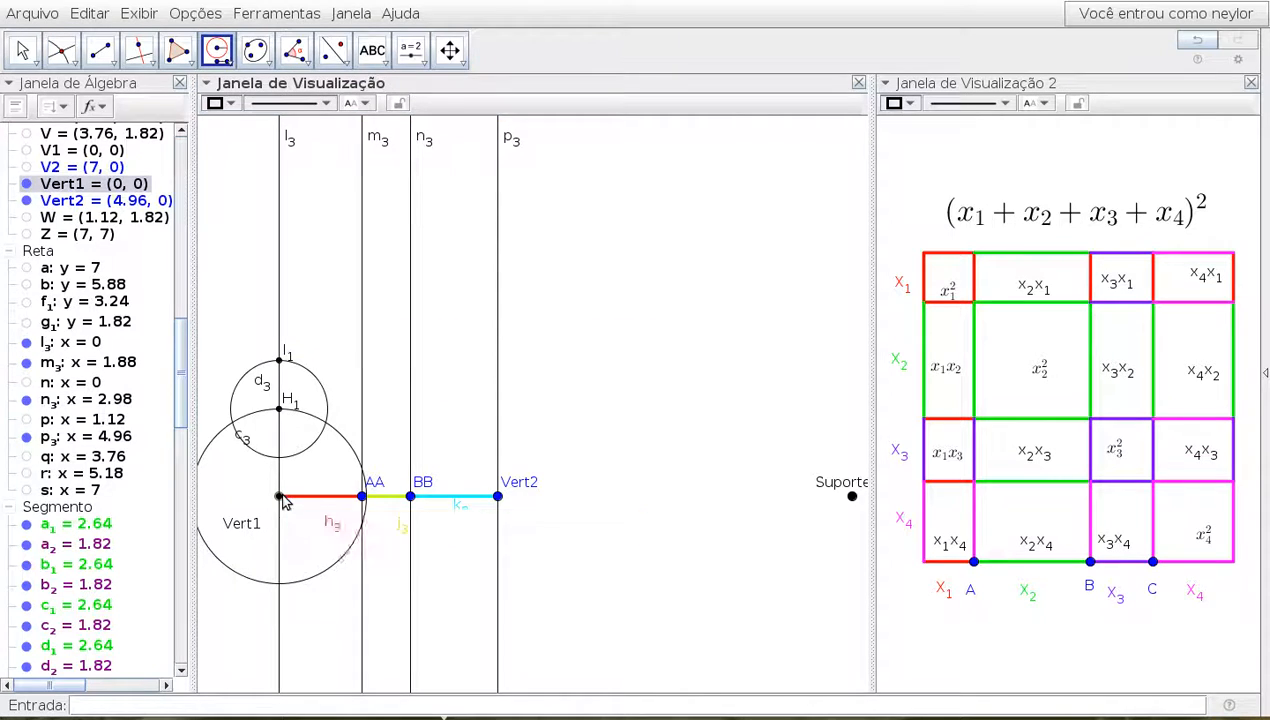
click(361, 497)
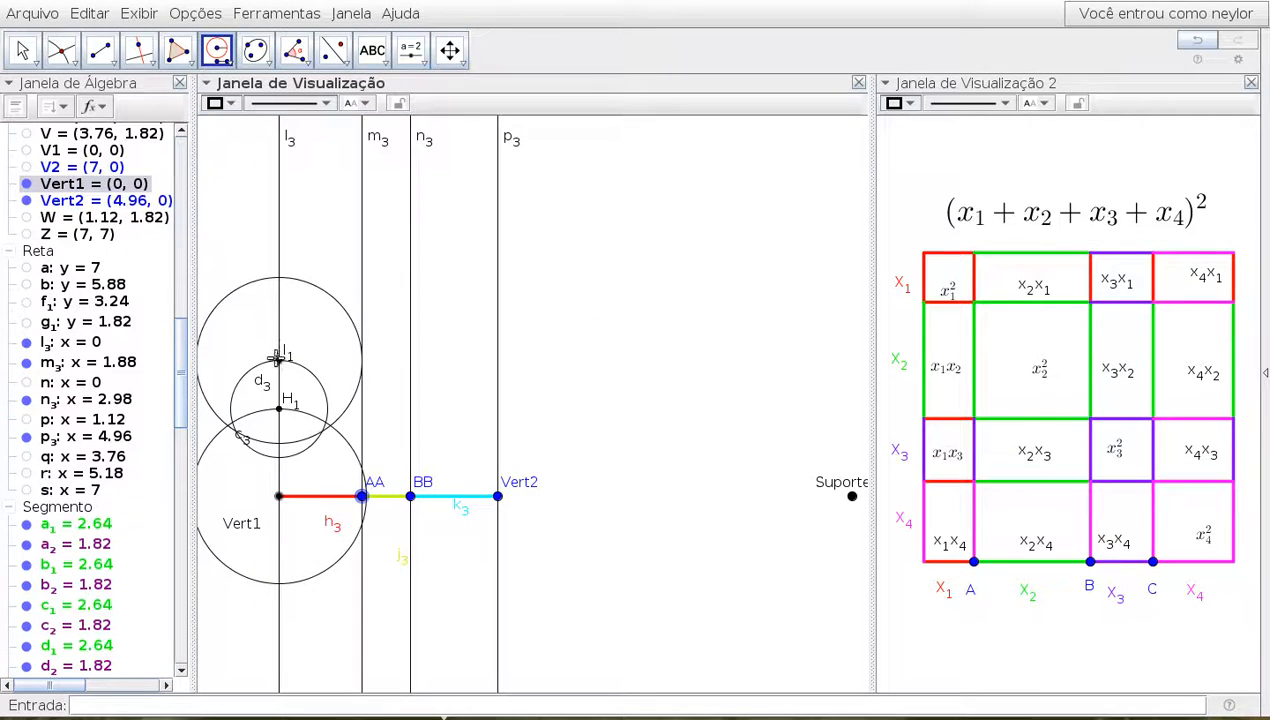
click(279, 358)
key(Escape)
click(61, 50)
click(281, 285)
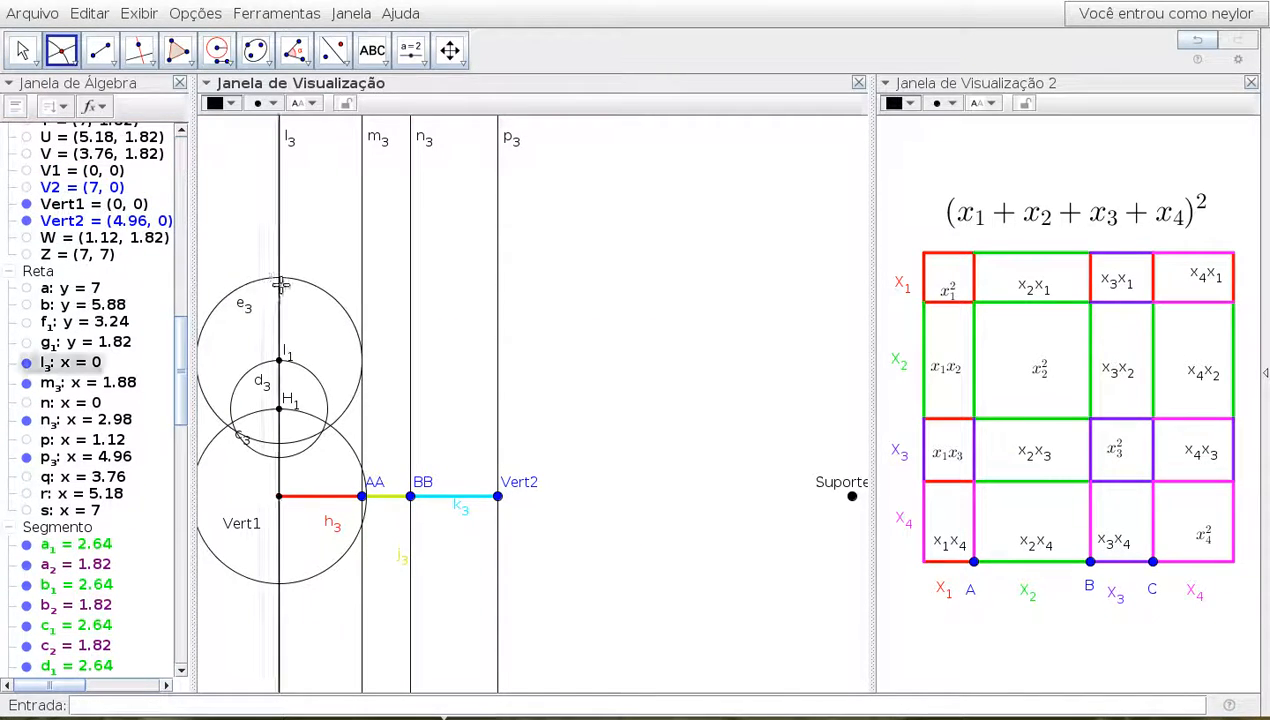
click(281, 281)
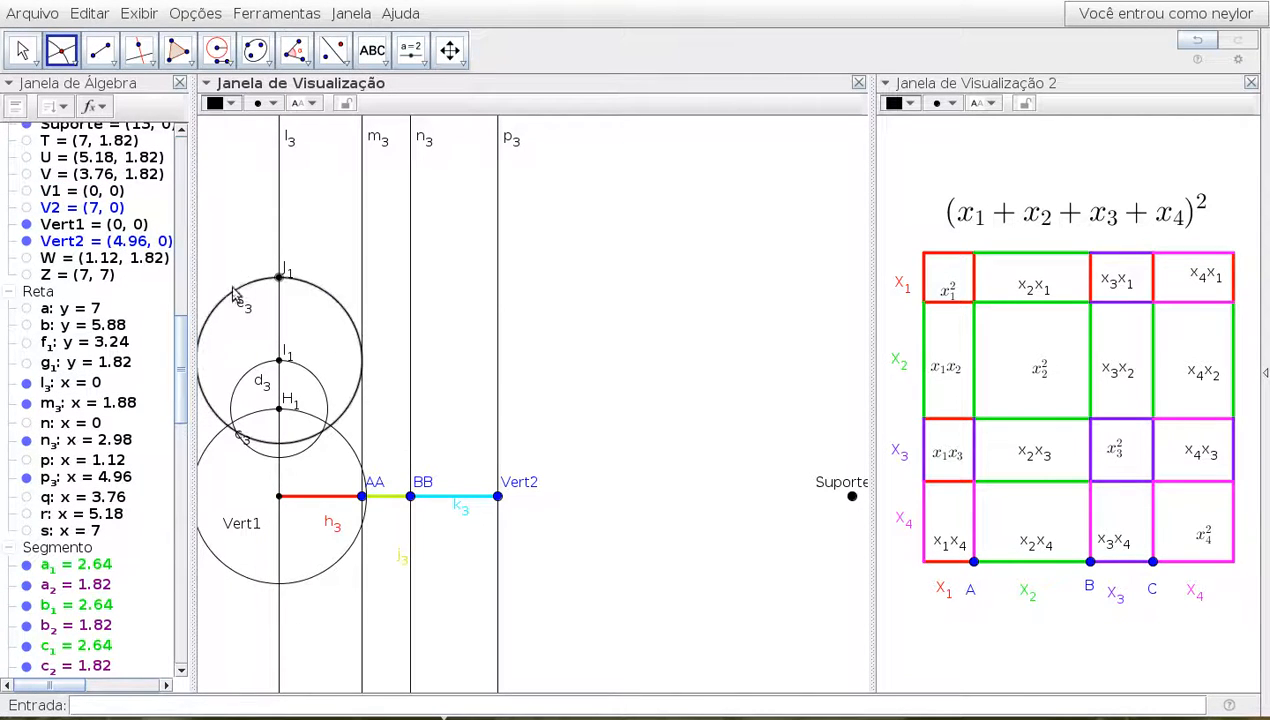
Hide the three compass circles c3, d3 and e3 used to transfer the base segments
drag(176, 327, 178, 140)
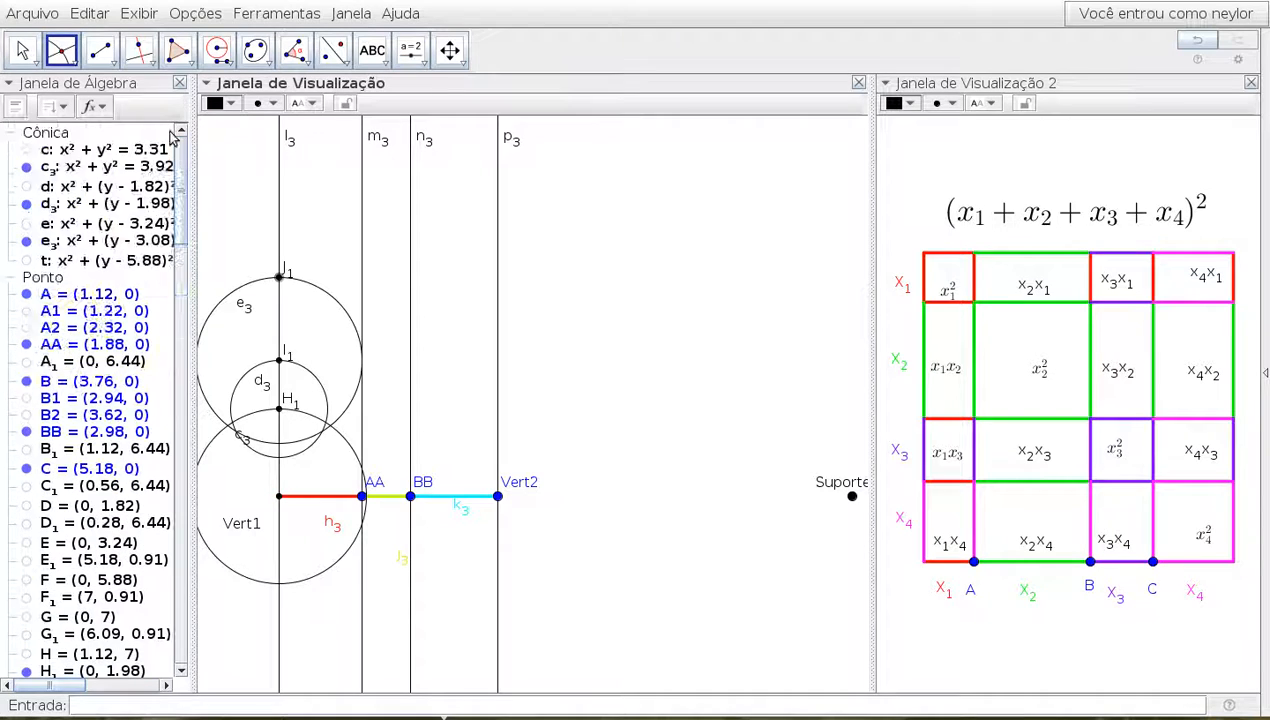
click(26, 168)
click(26, 204)
click(26, 241)
Draw lines perpendicular to the vertical line l3 through J1, I1 and H1
click(139, 49)
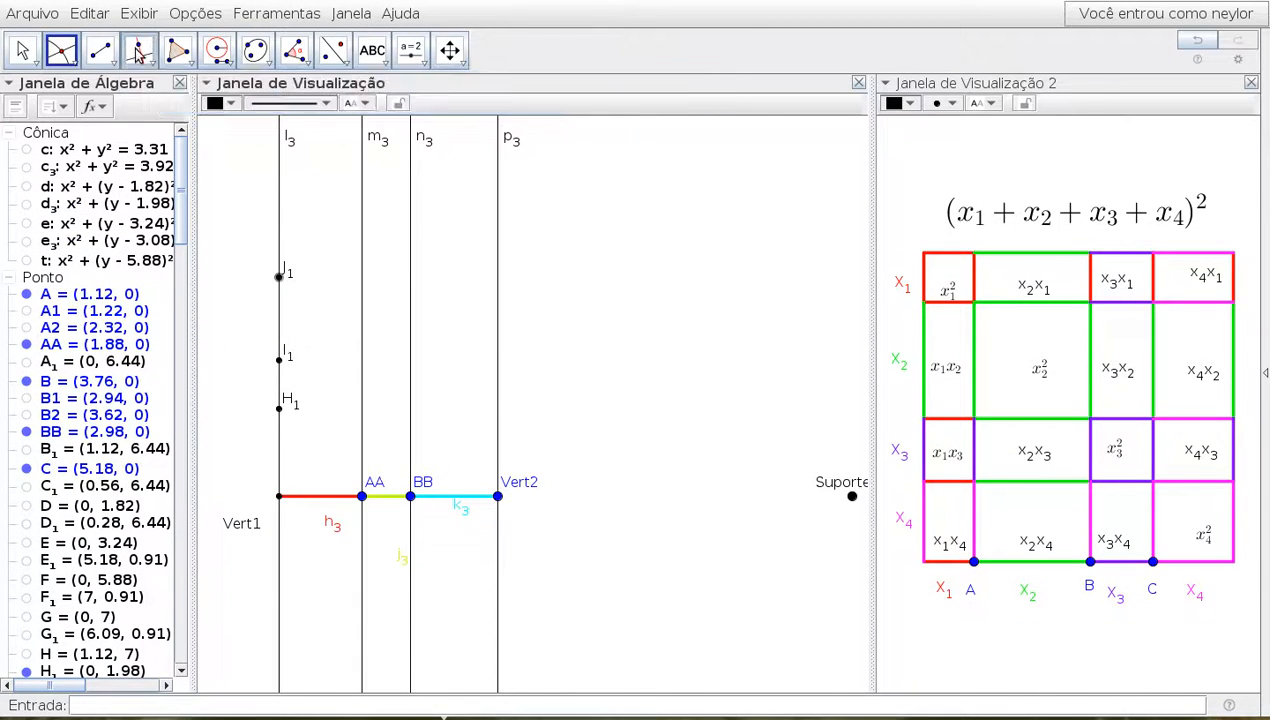
click(281, 235)
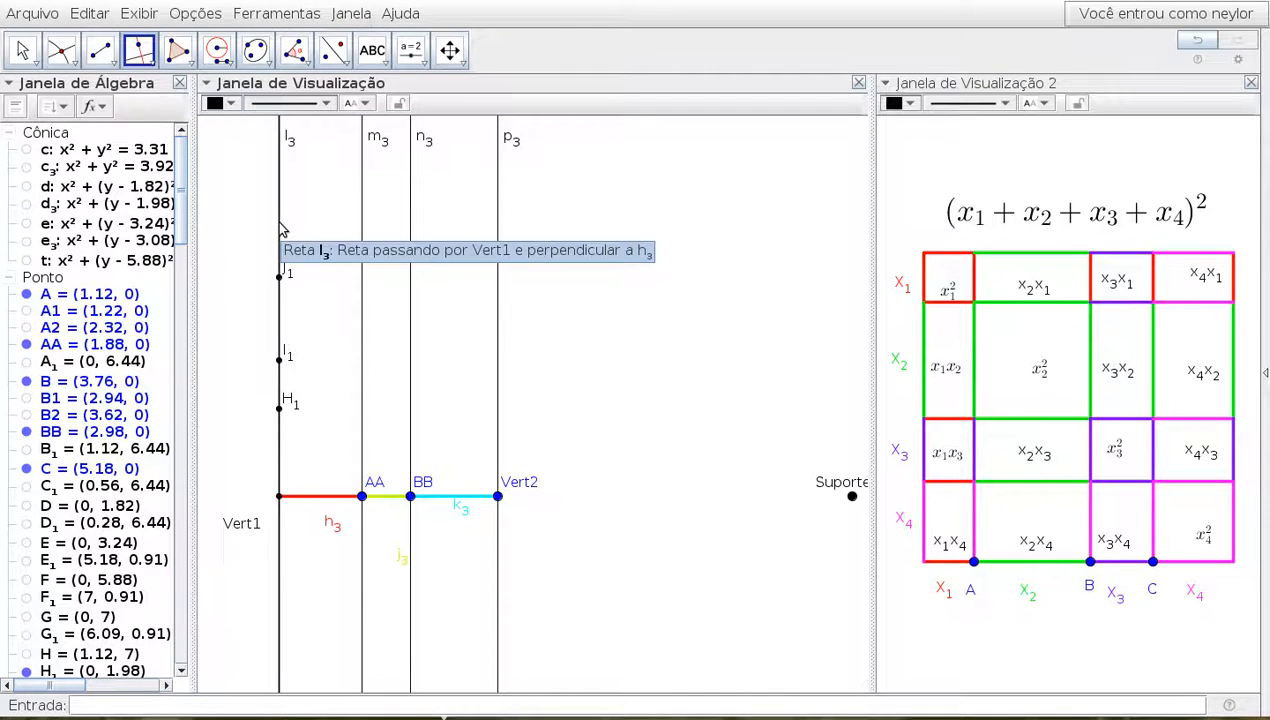
click(281, 276)
click(277, 300)
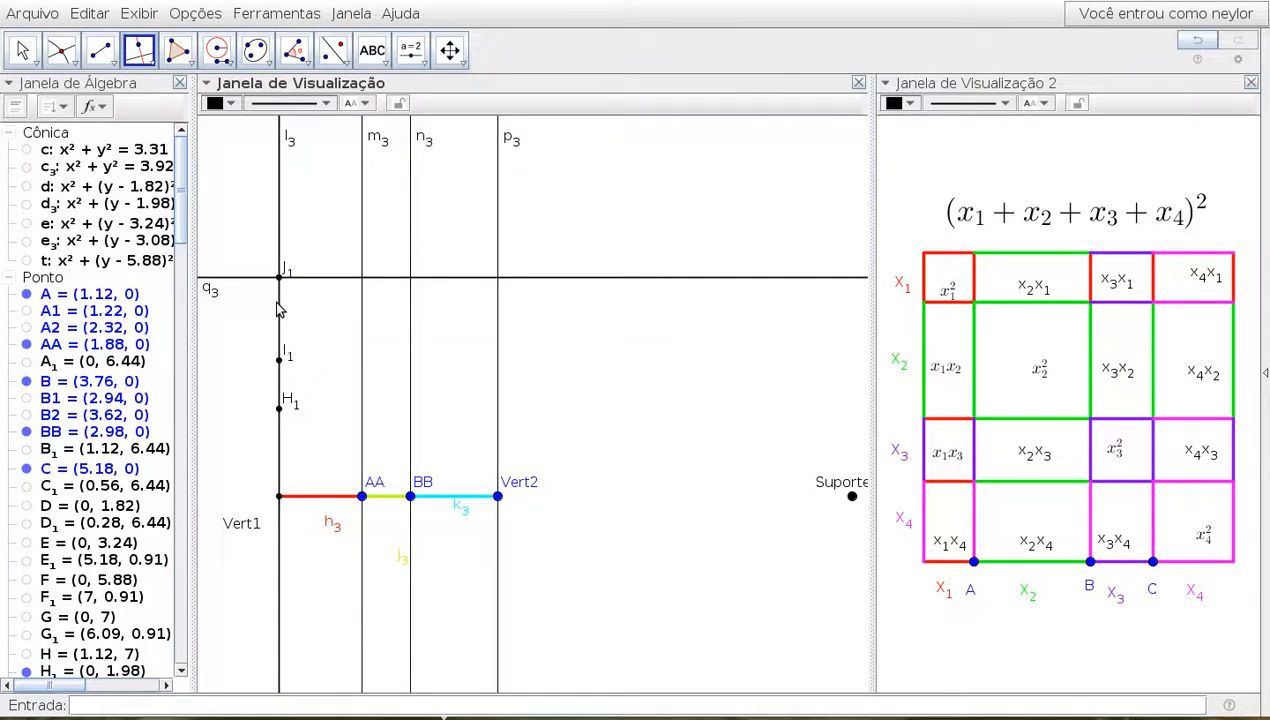
click(279, 359)
click(282, 396)
click(280, 406)
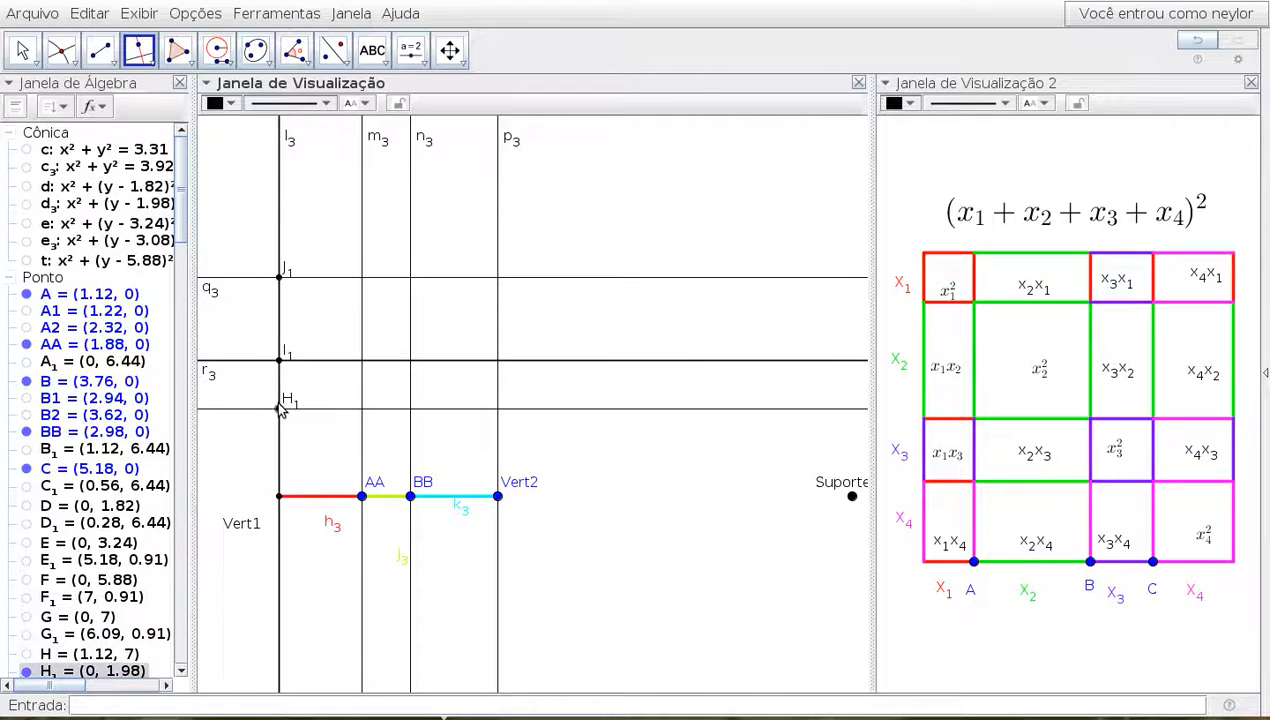
Mark the nine intersections of the horizontal lines through J1, I1 and H1 with the vertical lines through AA, BB and Vert2
click(61, 50)
click(362, 278)
click(410, 278)
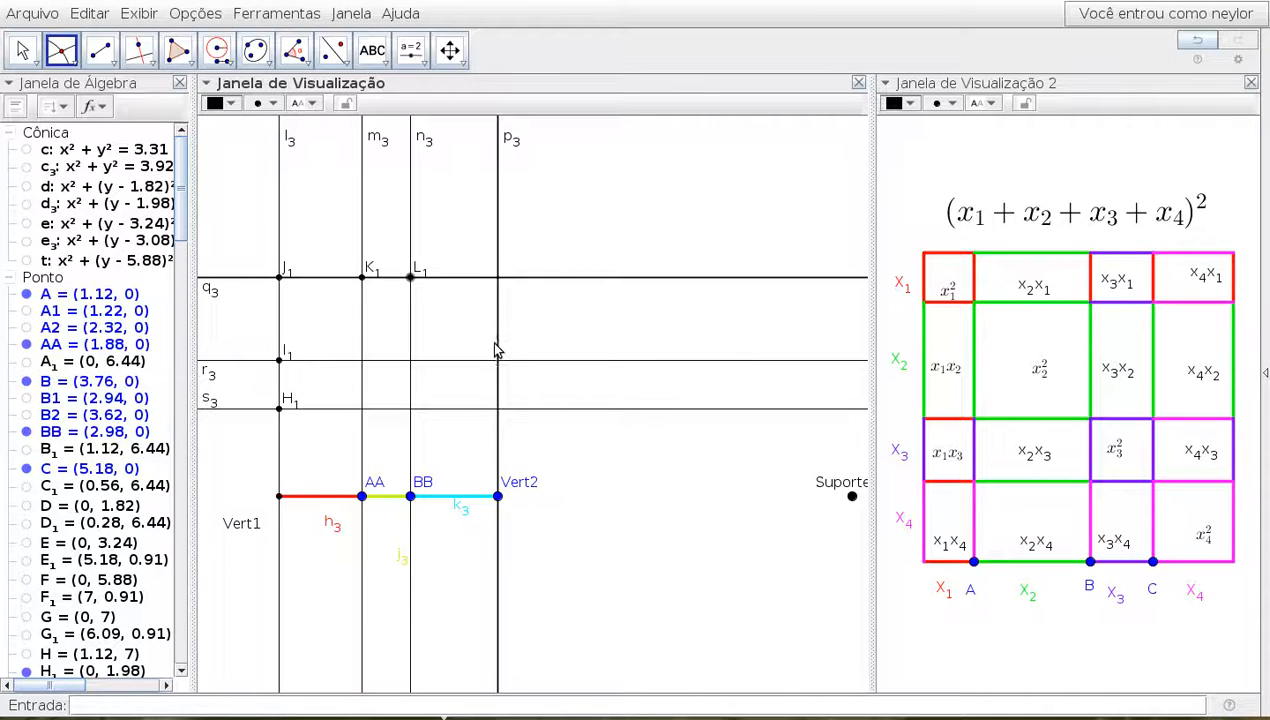
click(499, 279)
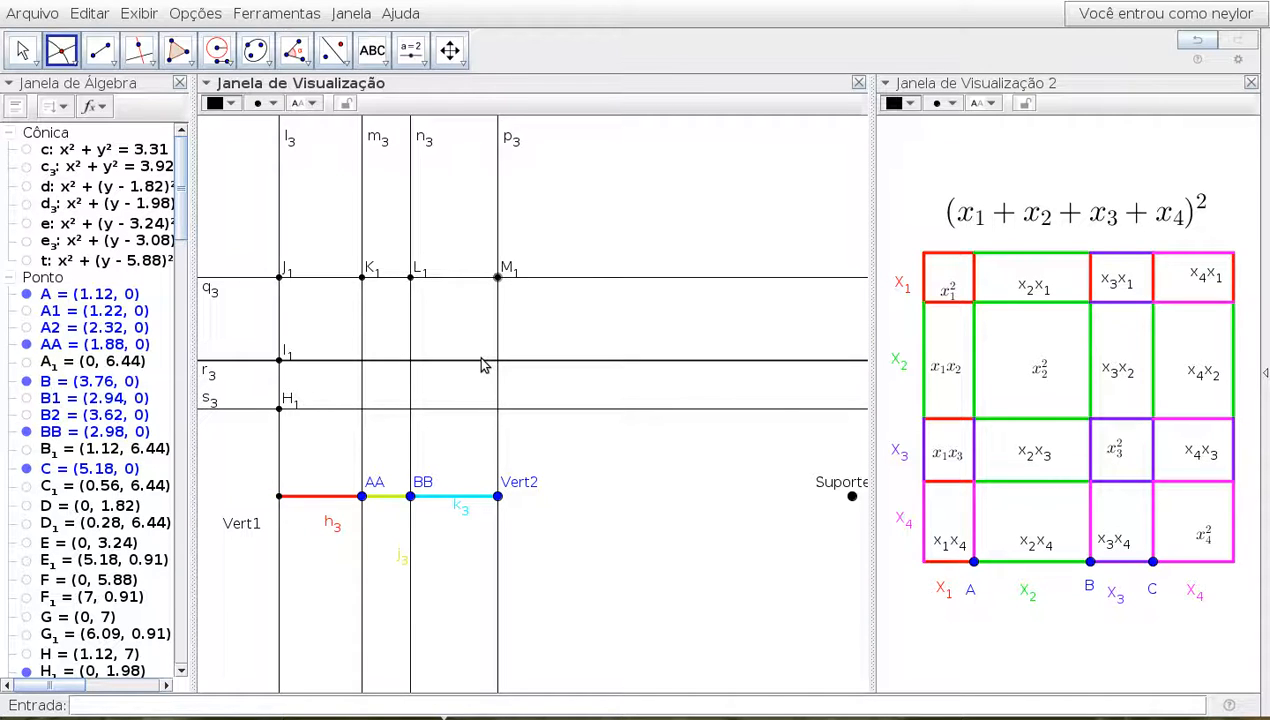
click(498, 360)
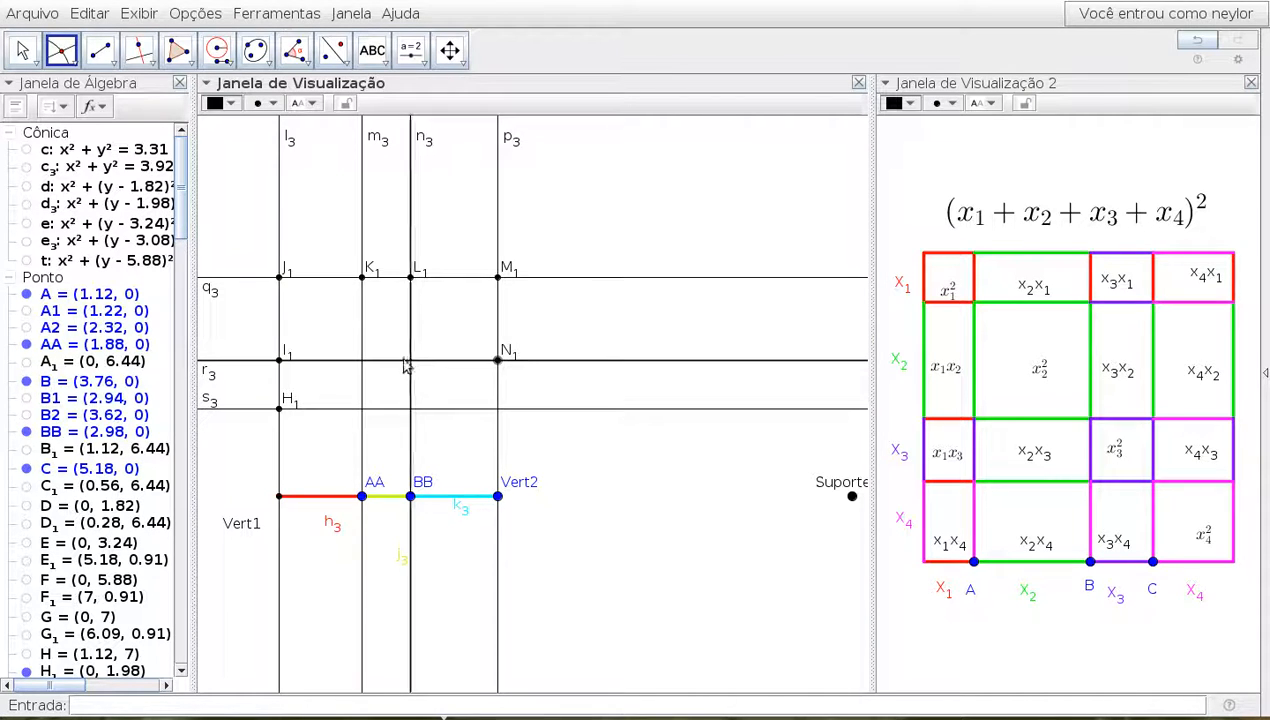
click(410, 360)
click(363, 361)
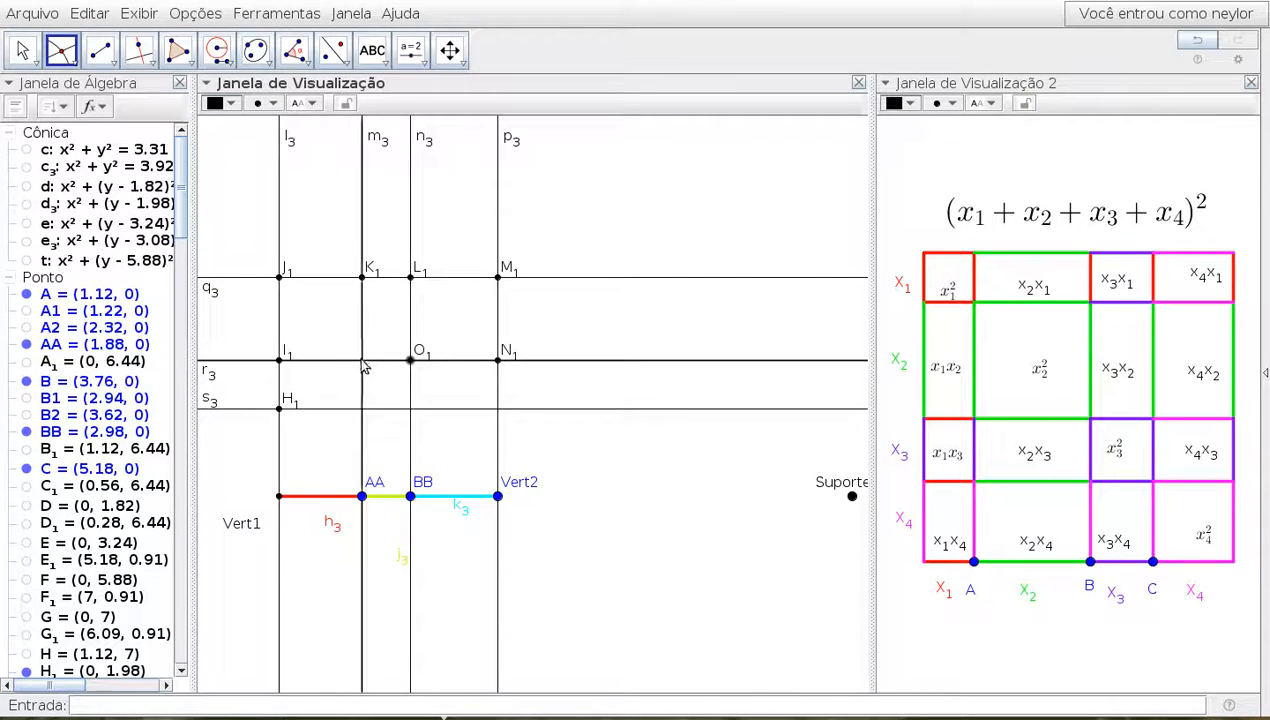
click(362, 408)
click(410, 408)
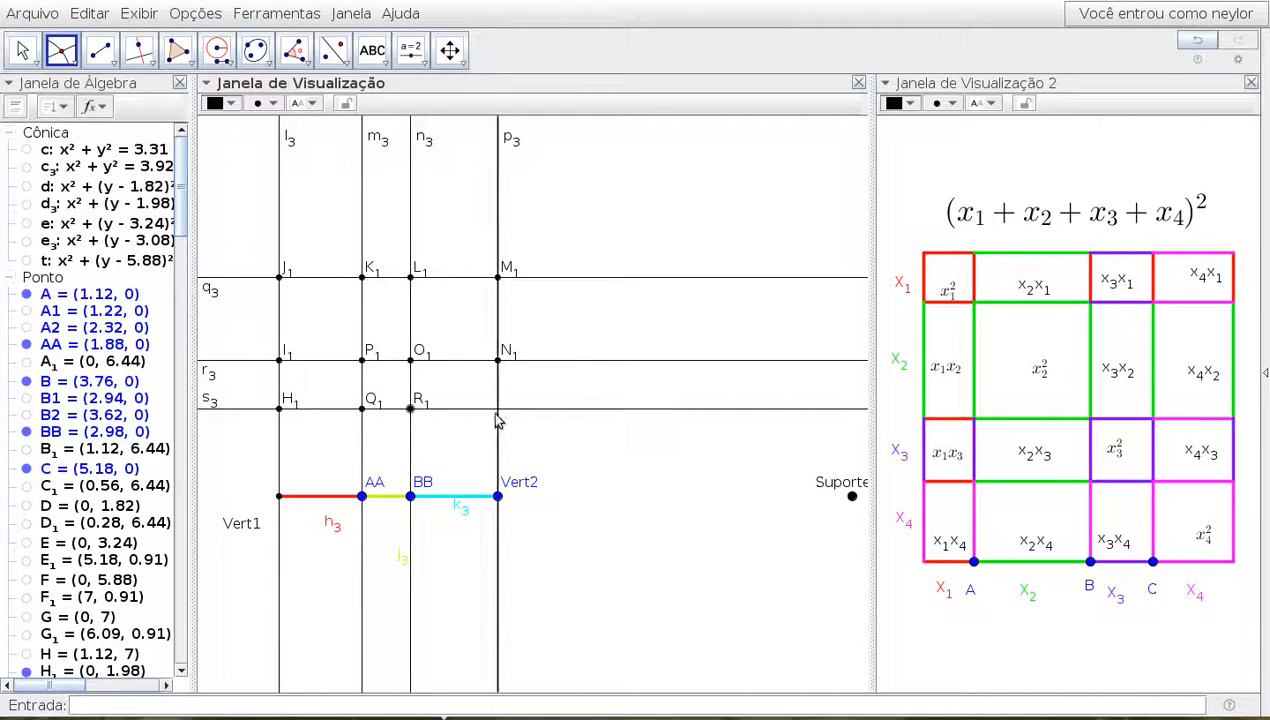
click(499, 410)
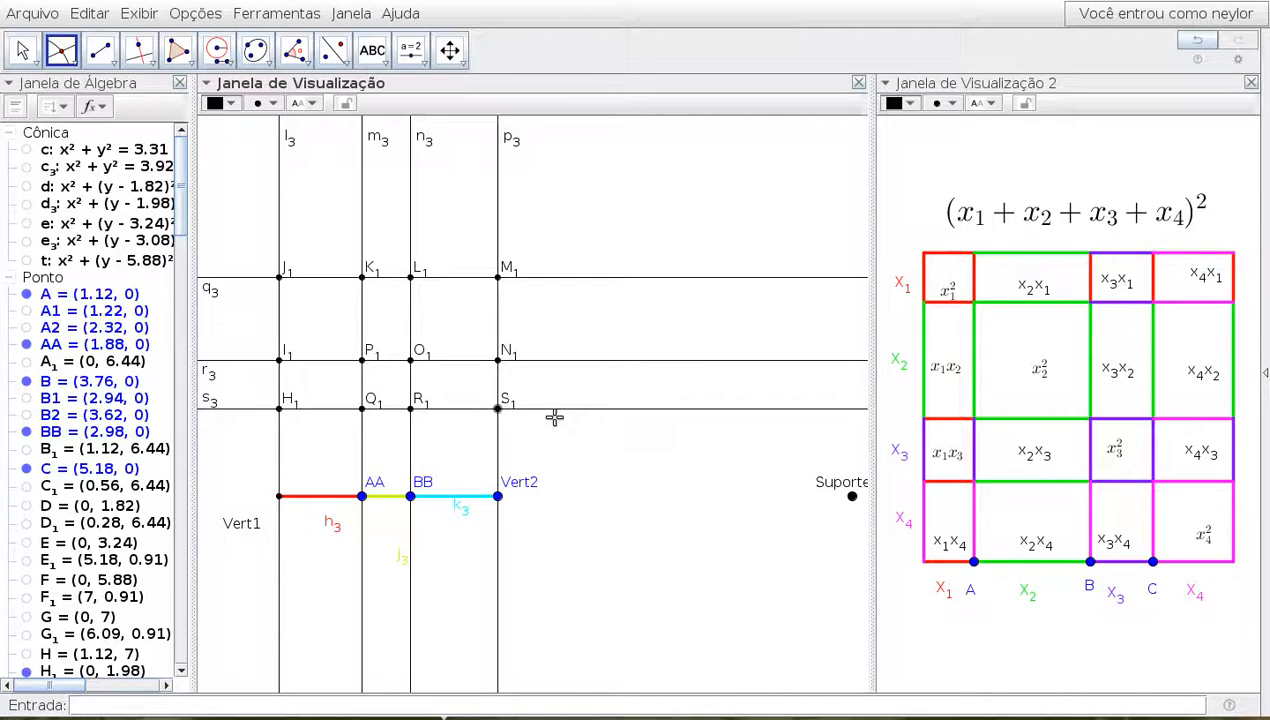
Hide the three horizontal construction lines q3, r3 and s3
right_click(210, 285)
click(277, 363)
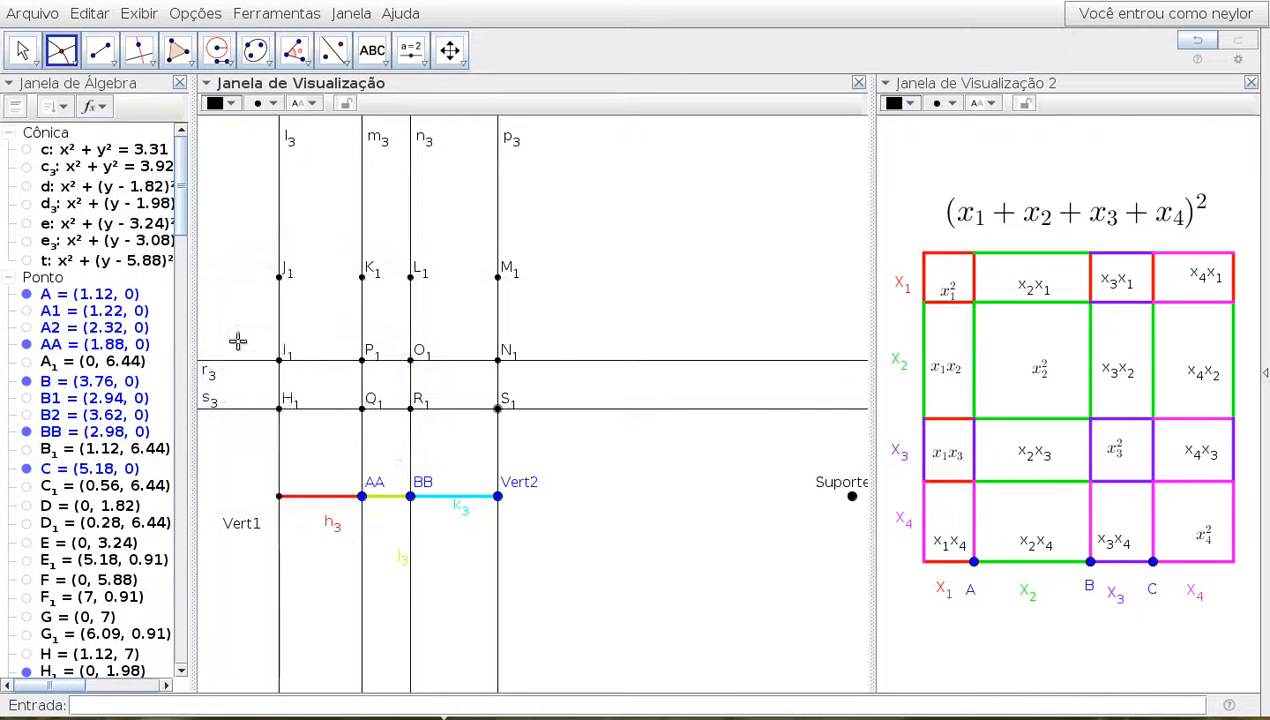
right_click(228, 362)
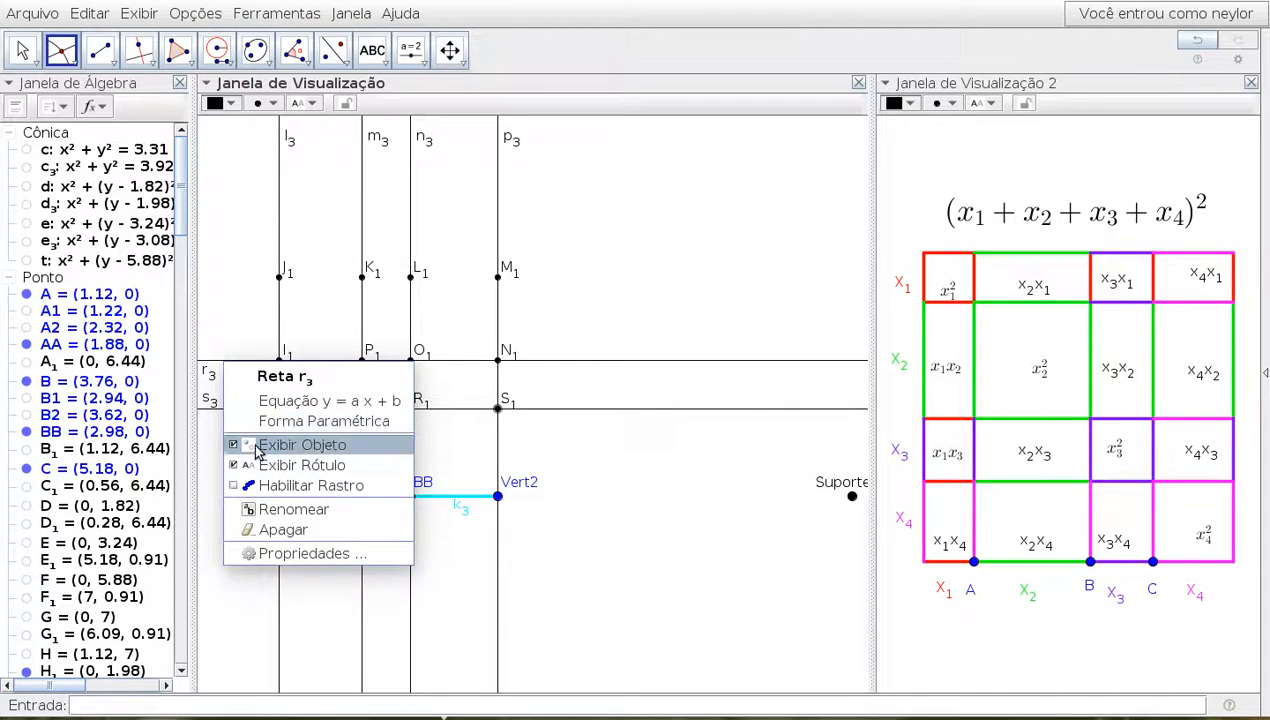
click(258, 445)
right_click(213, 408)
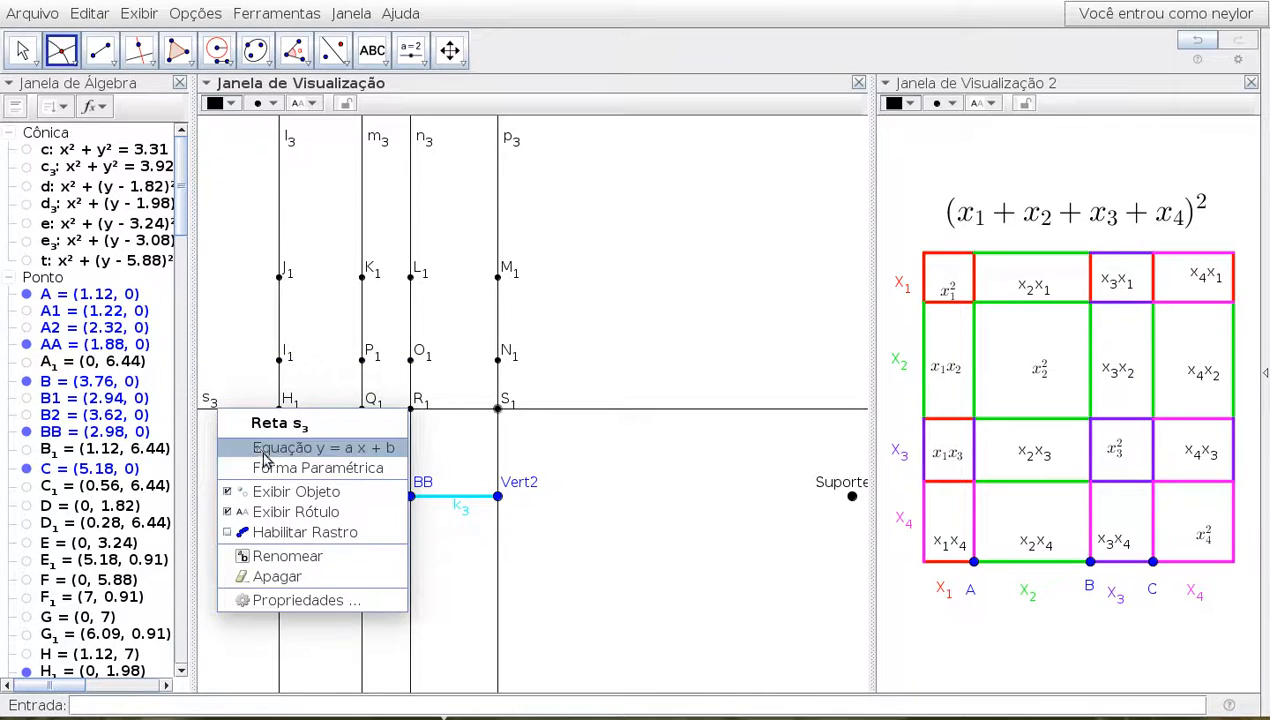
click(262, 491)
Hide the four vertical construction lines l3, m3, n3 and p3, leaving the grid of points
right_click(281, 199)
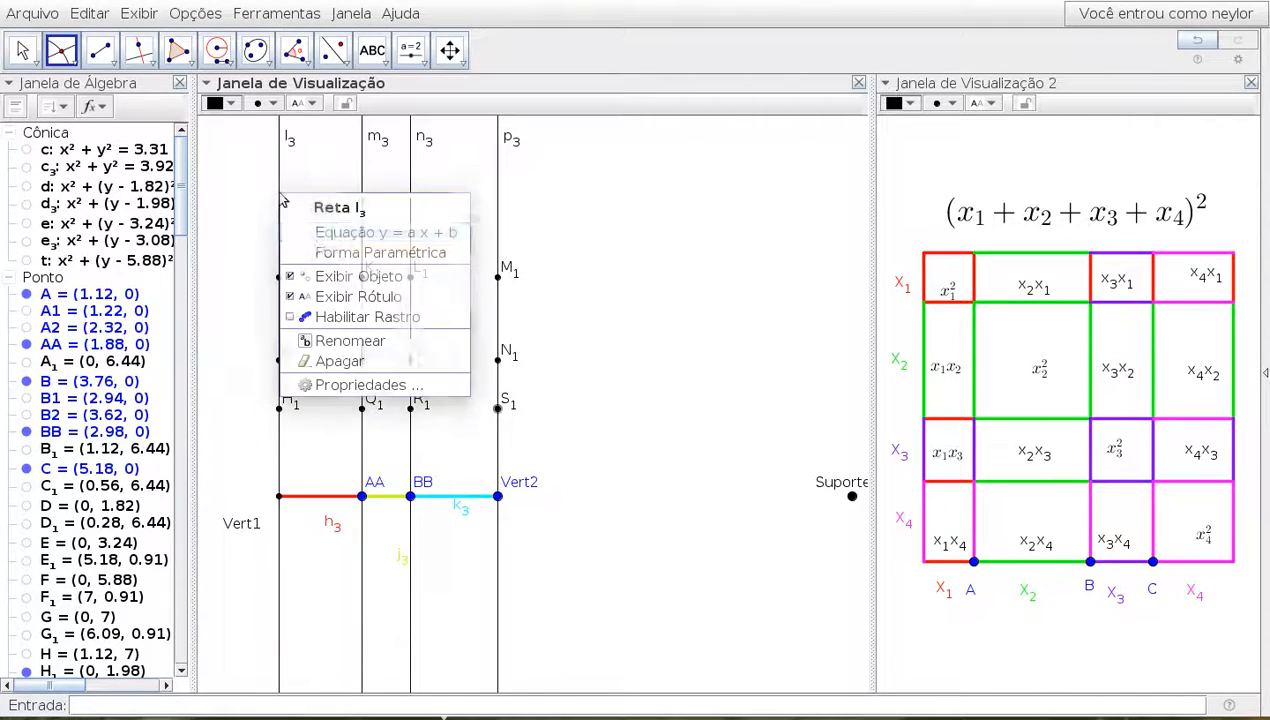
click(316, 272)
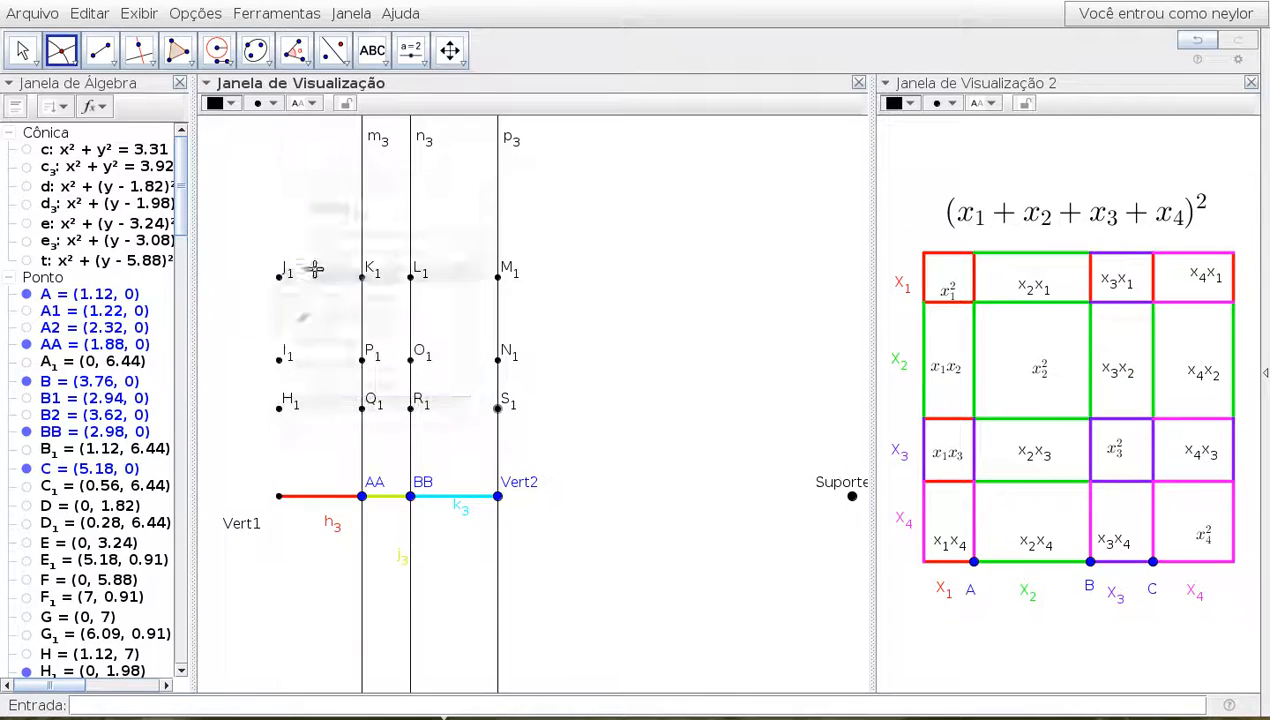
right_click(361, 208)
click(390, 283)
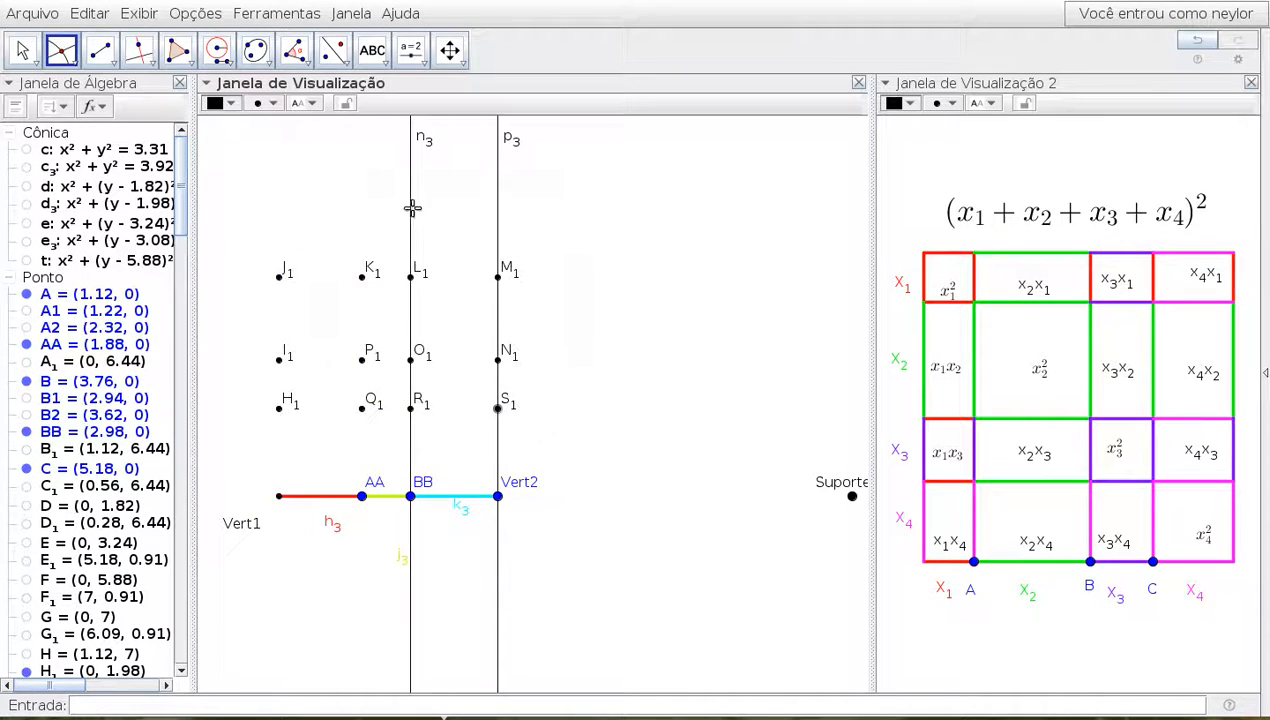
right_click(411, 203)
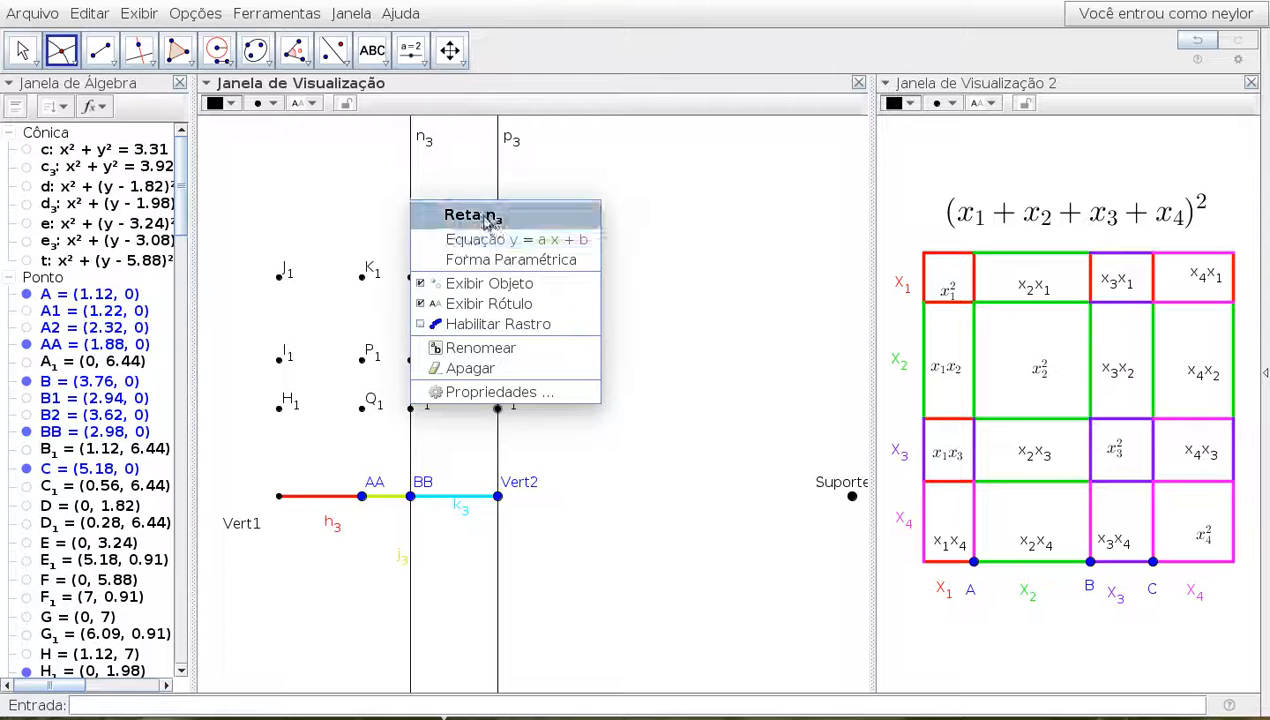
click(487, 283)
right_click(498, 203)
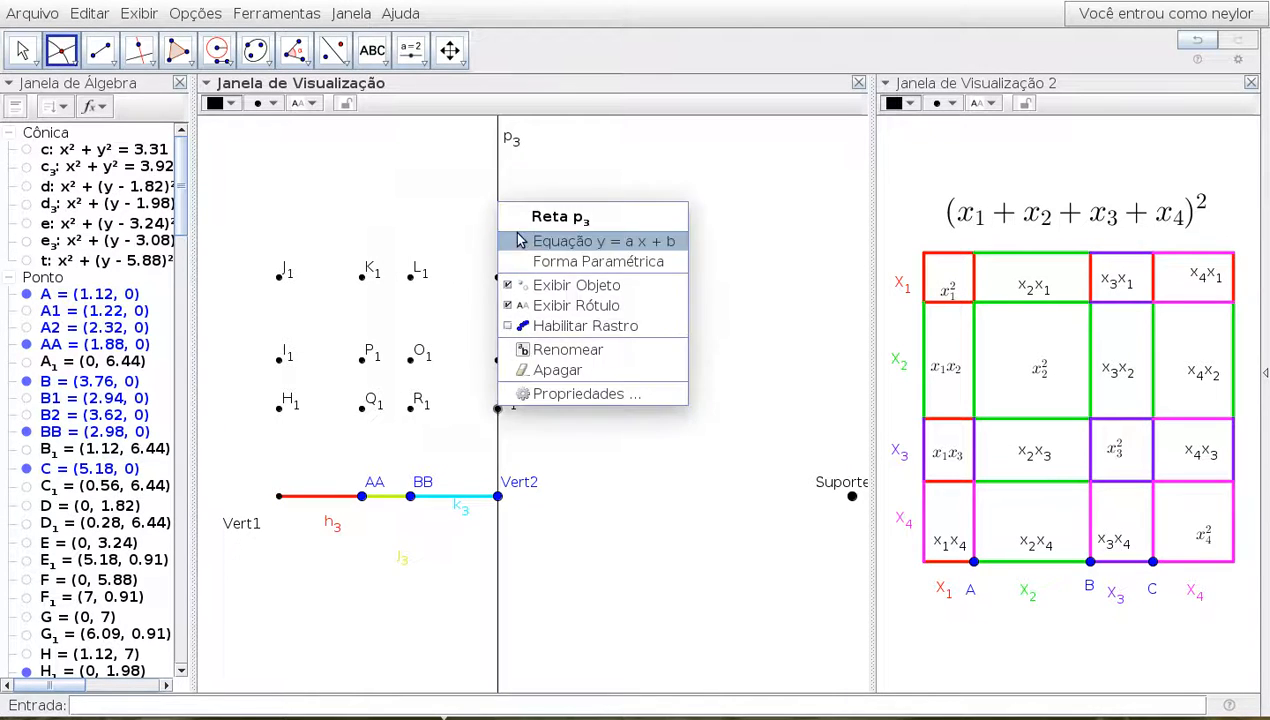
click(583, 284)
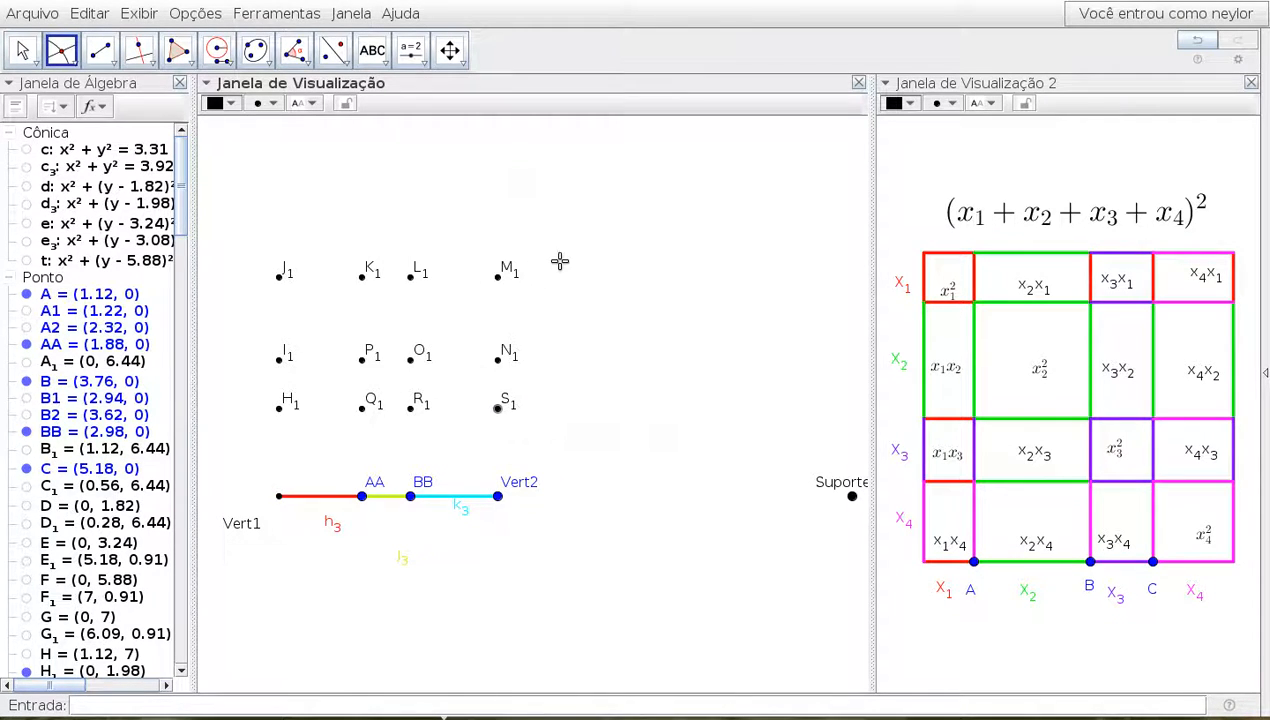
Draw thick cyan horizontal segments R1–S1, O1–N1 and L1–M1 above the BB–Vert2 base segment
click(100, 50)
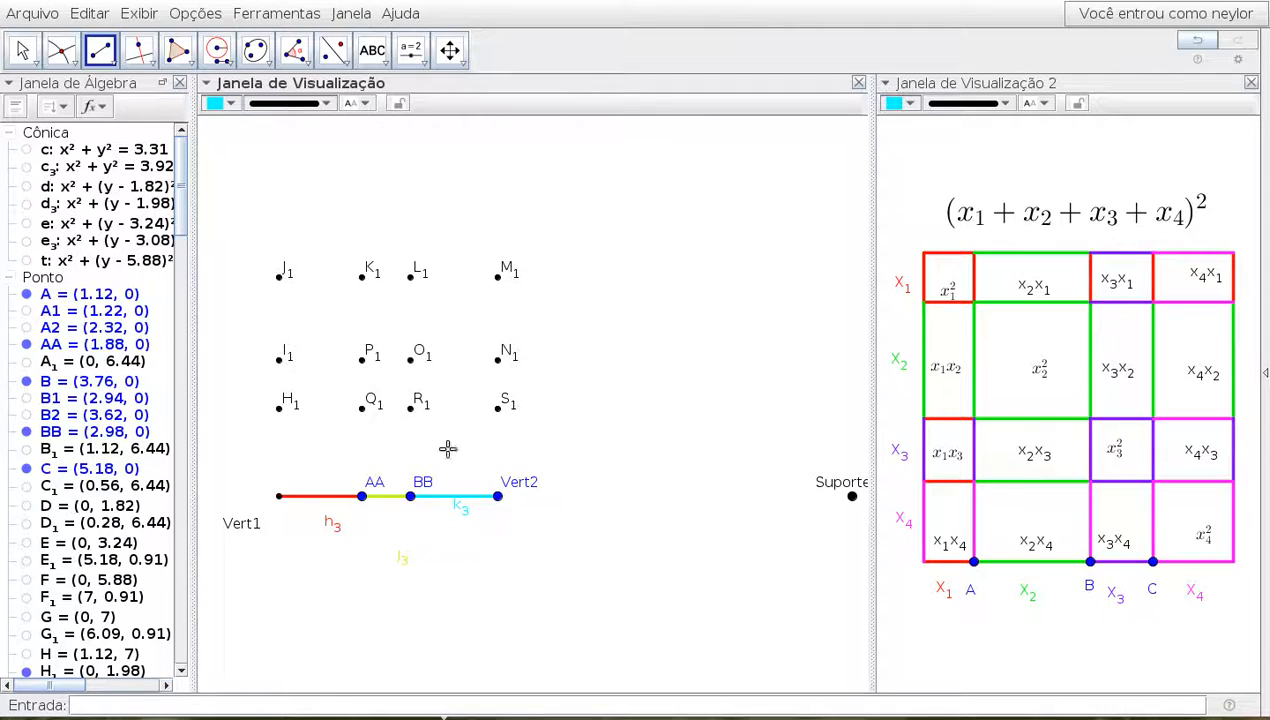
click(410, 408)
click(497, 408)
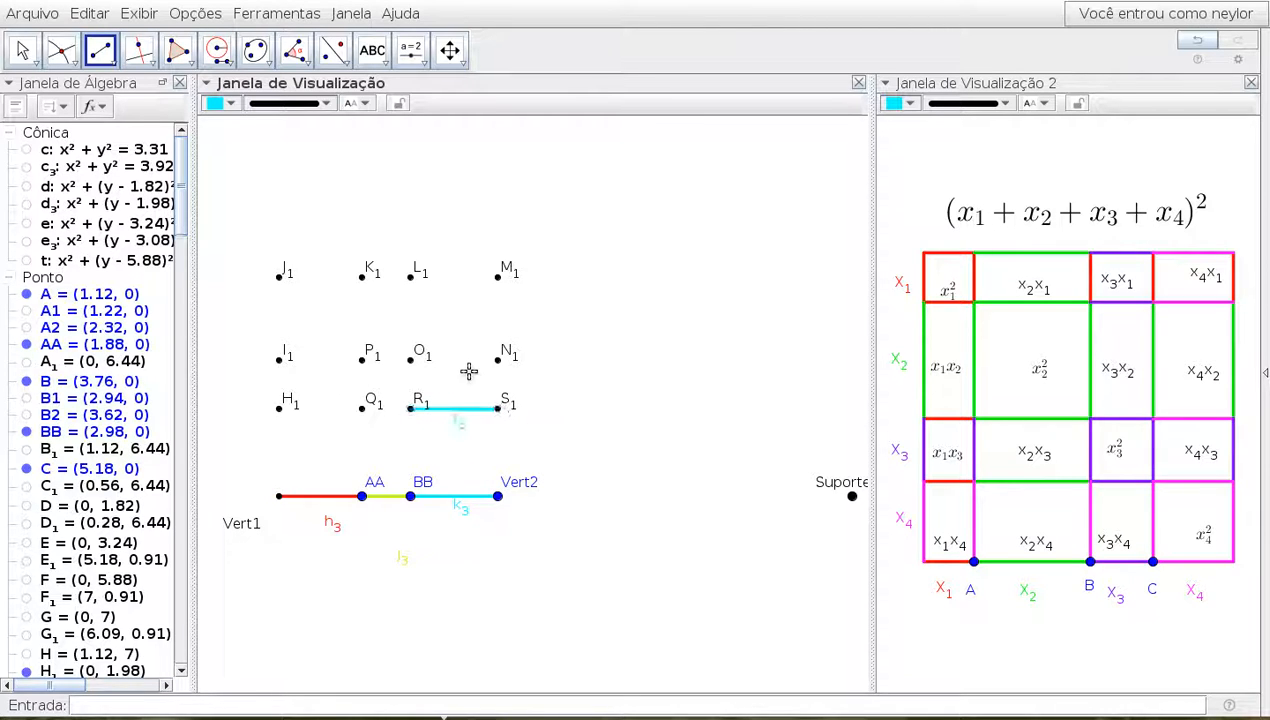
click(410, 359)
click(497, 359)
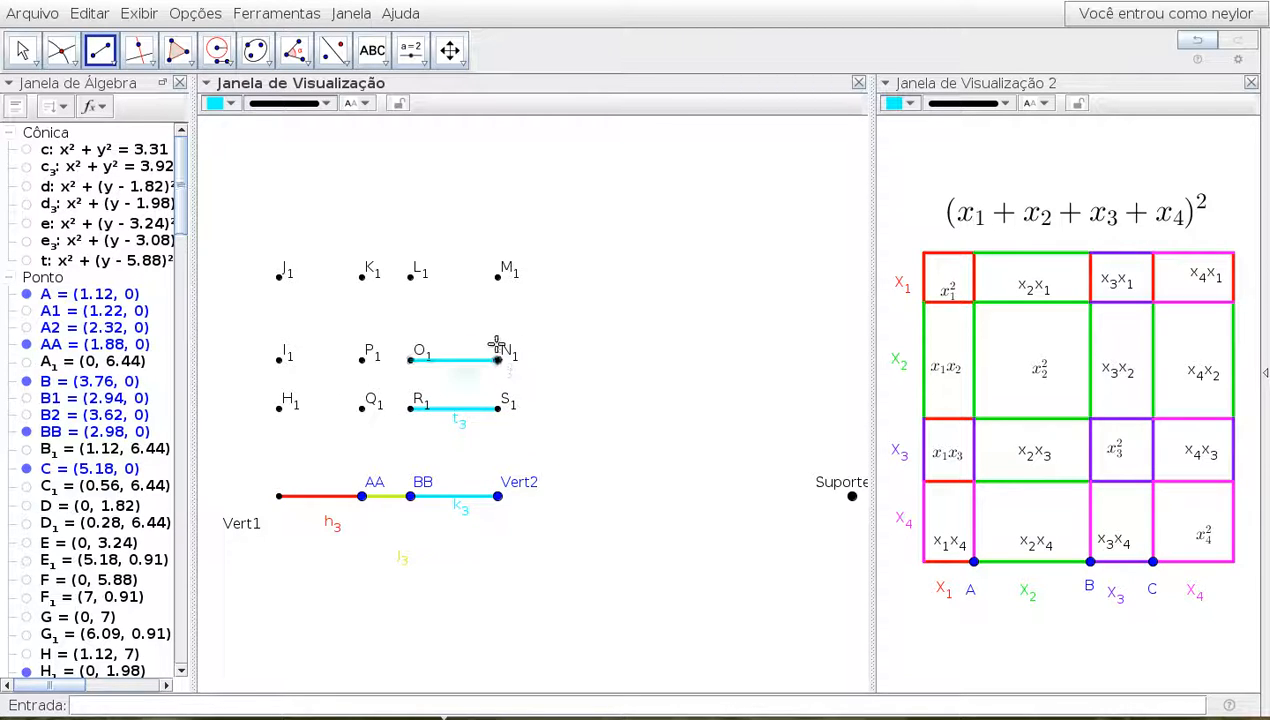
click(410, 276)
click(501, 286)
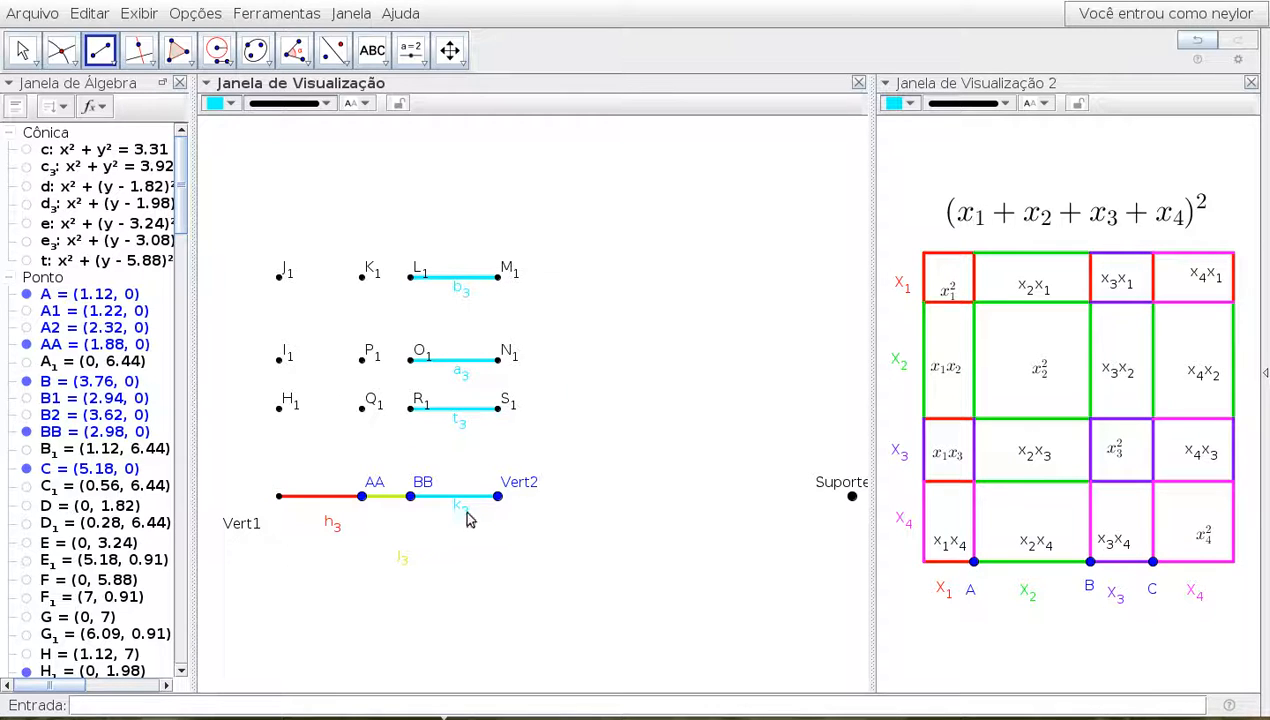
click(280, 277)
key(Escape)
text(e)
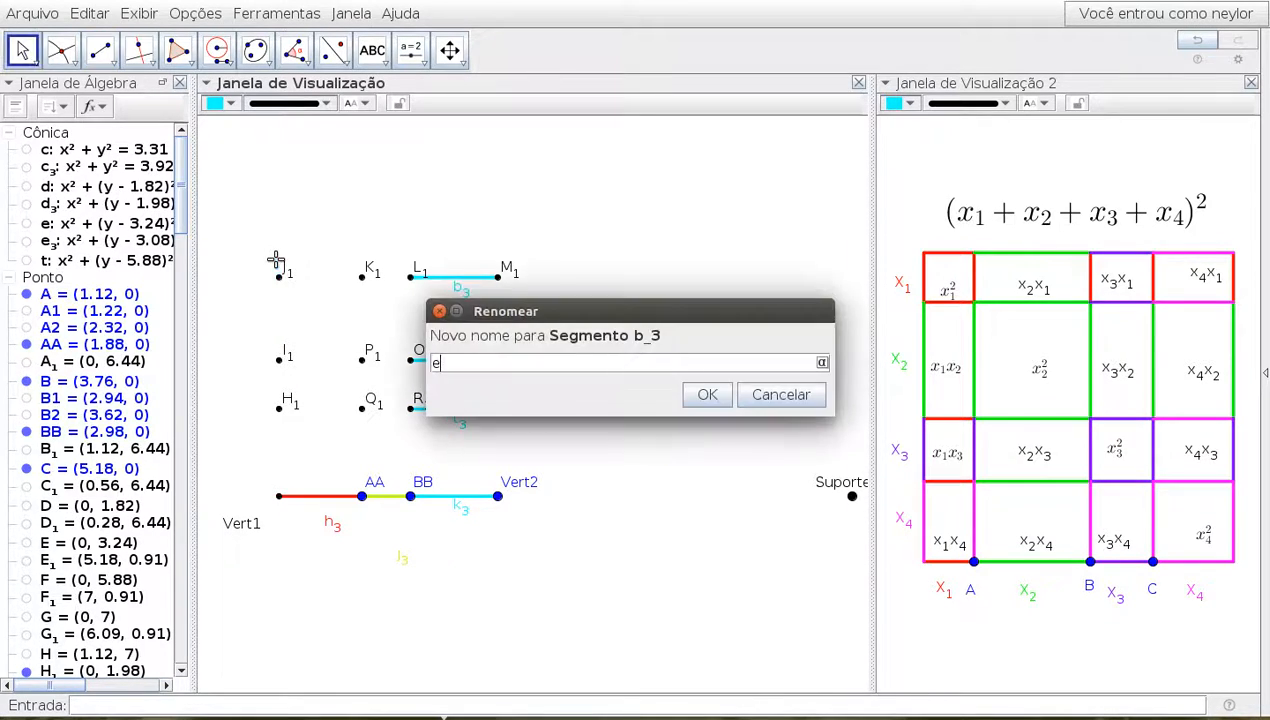
click(755, 394)
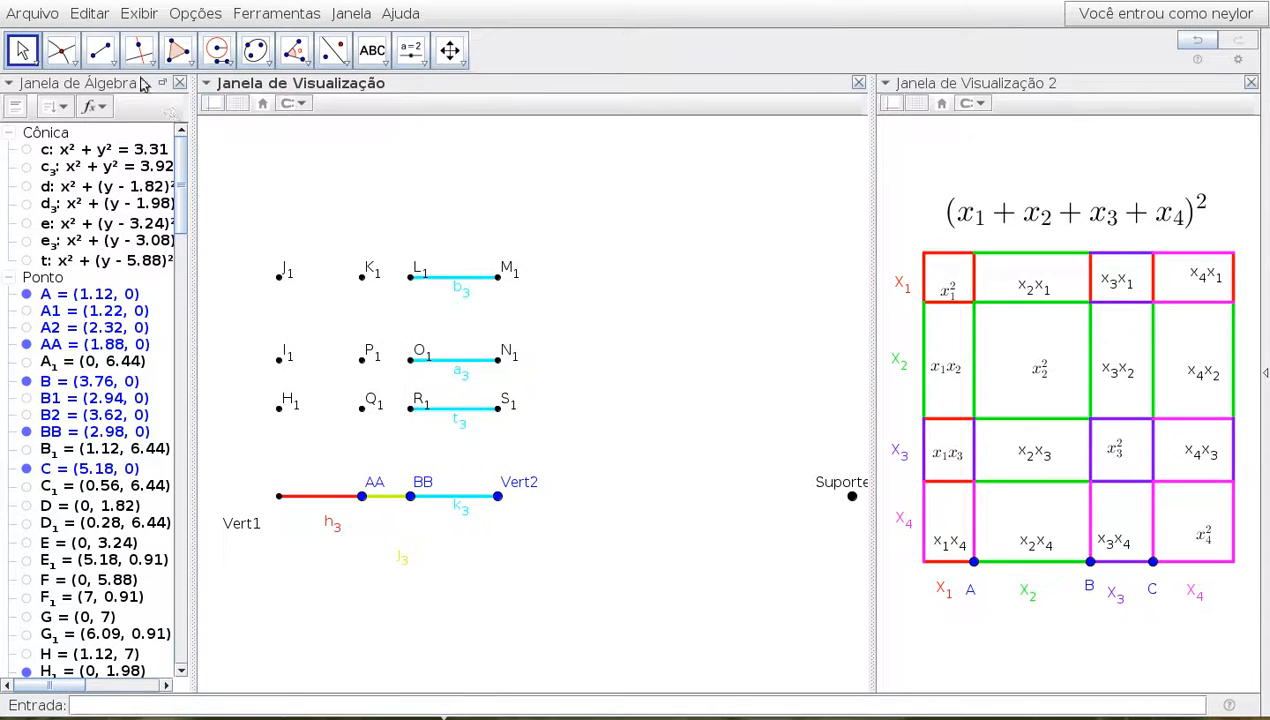
Draw thick cyan vertical segments H1–Vert1, Q1–AA, R1–BB and S1–Vert2 along the bottom row of the square
click(109, 60)
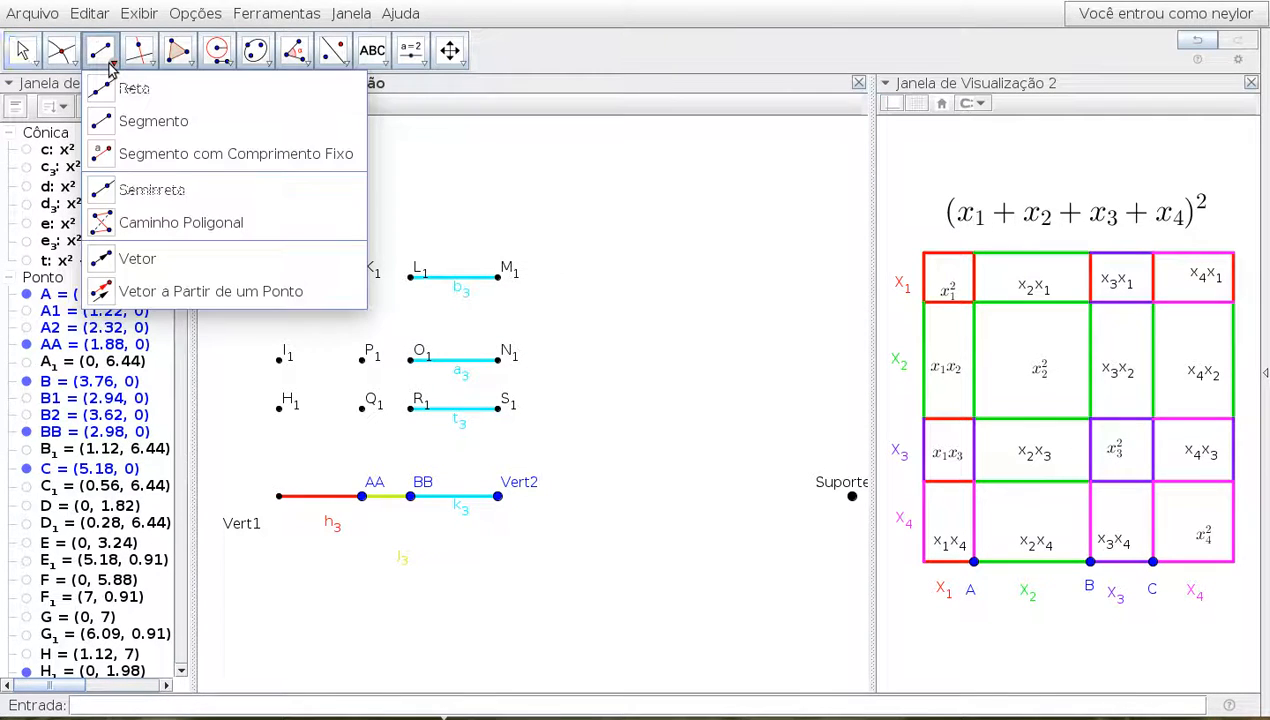
click(115, 121)
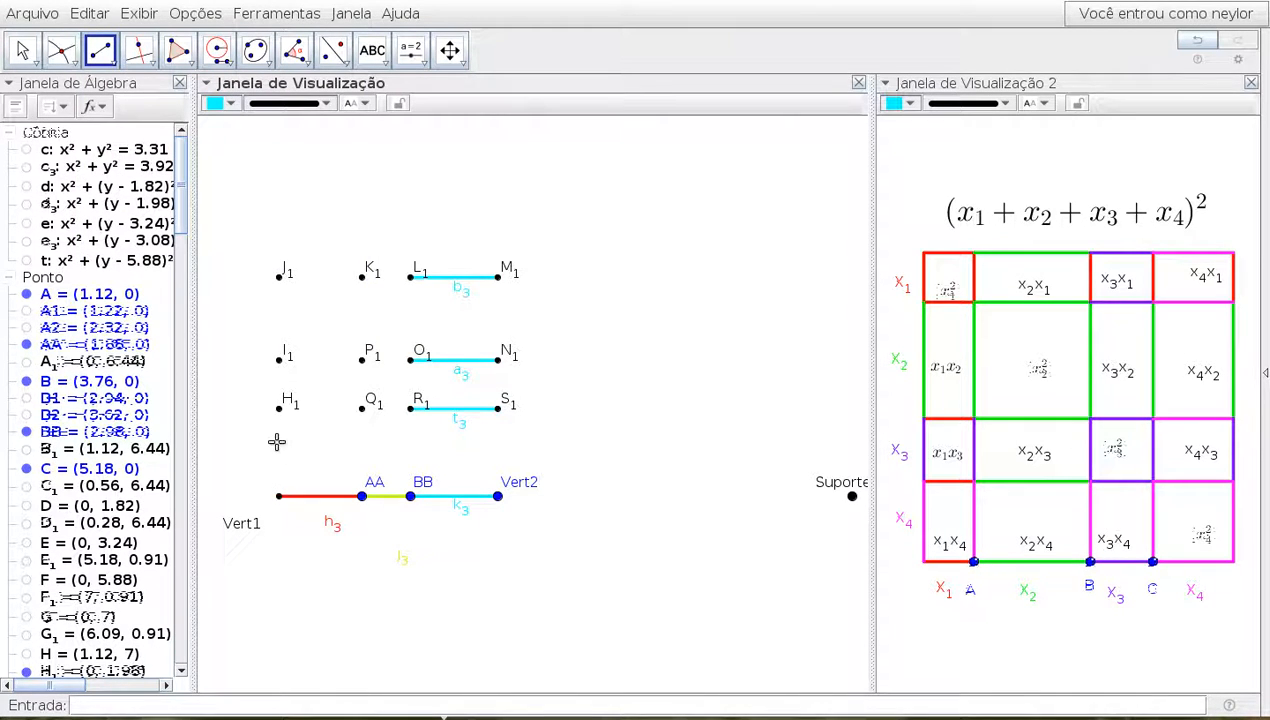
click(280, 408)
click(279, 495)
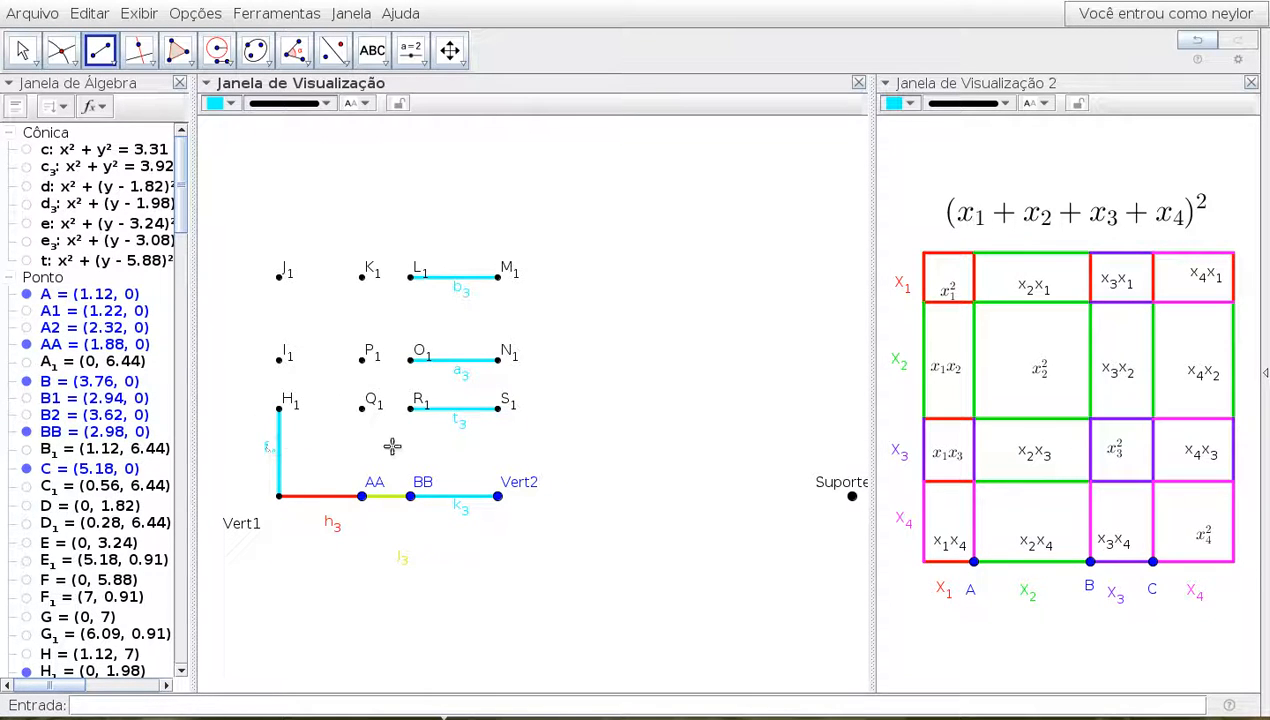
click(362, 410)
click(361, 495)
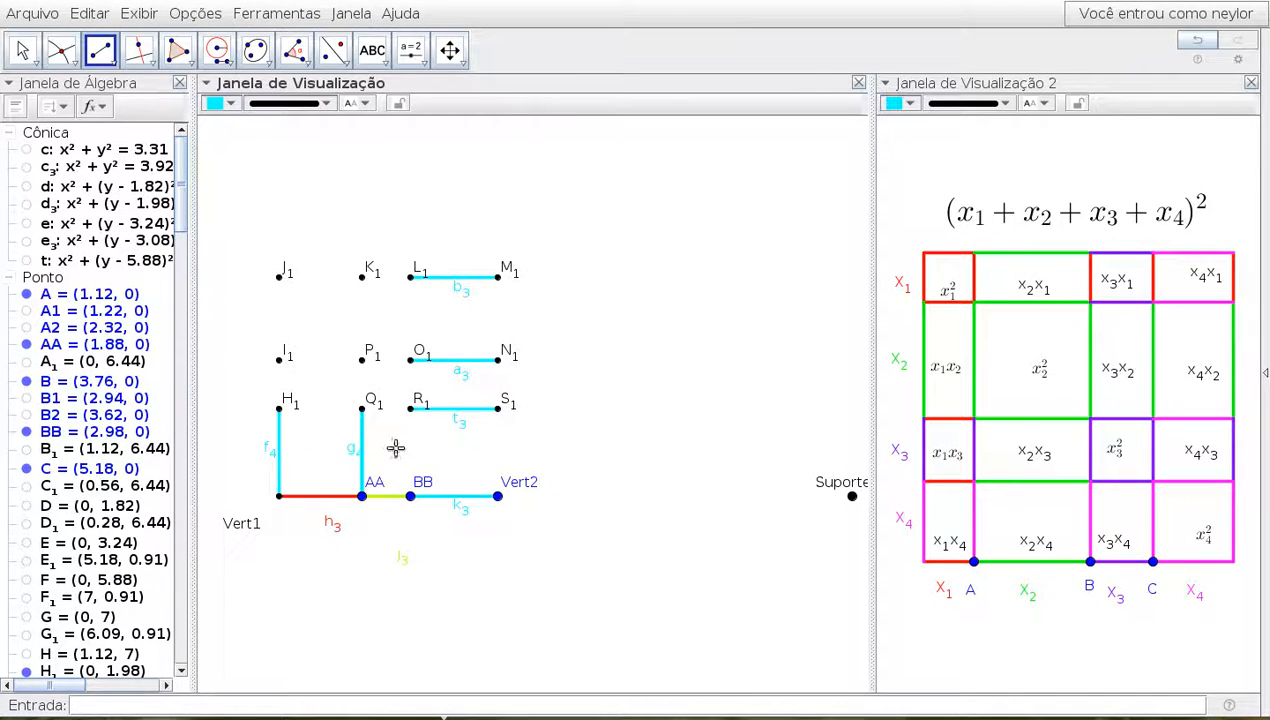
click(411, 409)
click(410, 495)
click(497, 408)
click(497, 495)
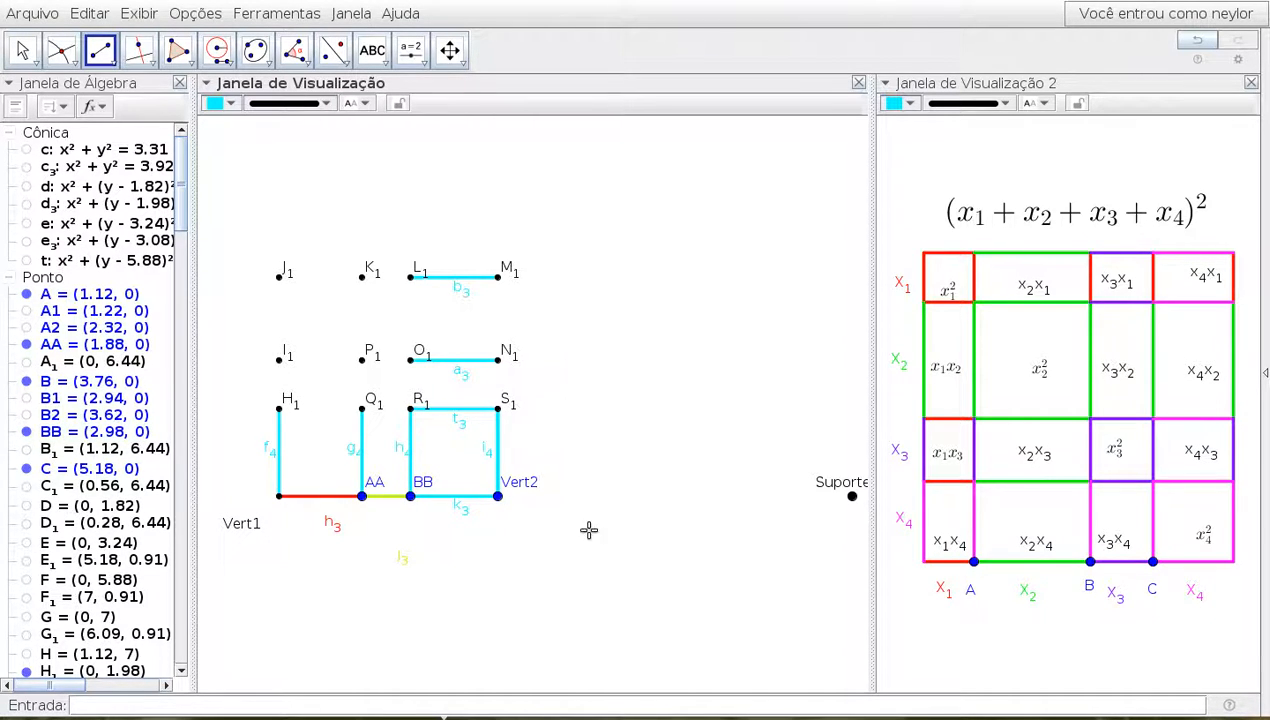
Move point BB along the base segment to about (3.4, 0)
click(22, 55)
click(33, 90)
mouse_move(410, 495)
mouse_down()
mouse_move(440, 503)
mouse_move(413, 477)
mouse_move(446, 502)
mouse_move(400, 484)
mouse_move(430, 499)
mouse_up()
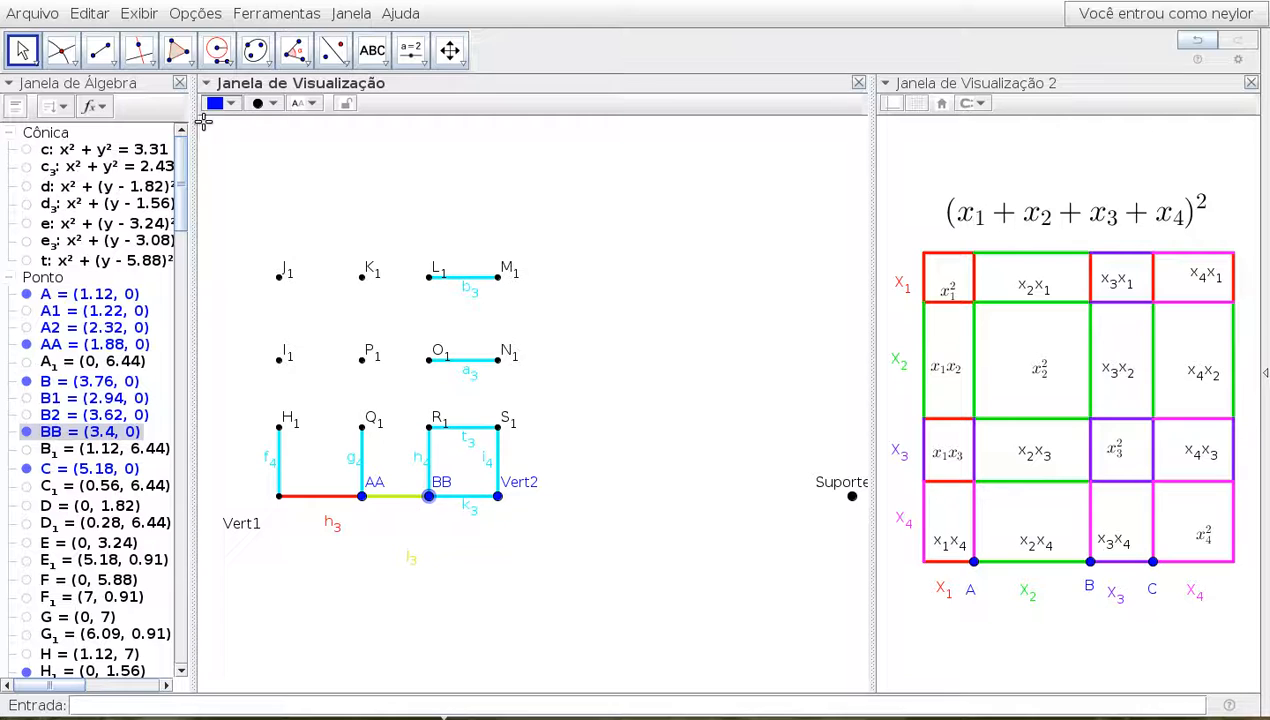
Draw thick red horizontal segments H1–Q1, I1–P1 and J1–K1 above the Vert1–AA base segment
click(100, 52)
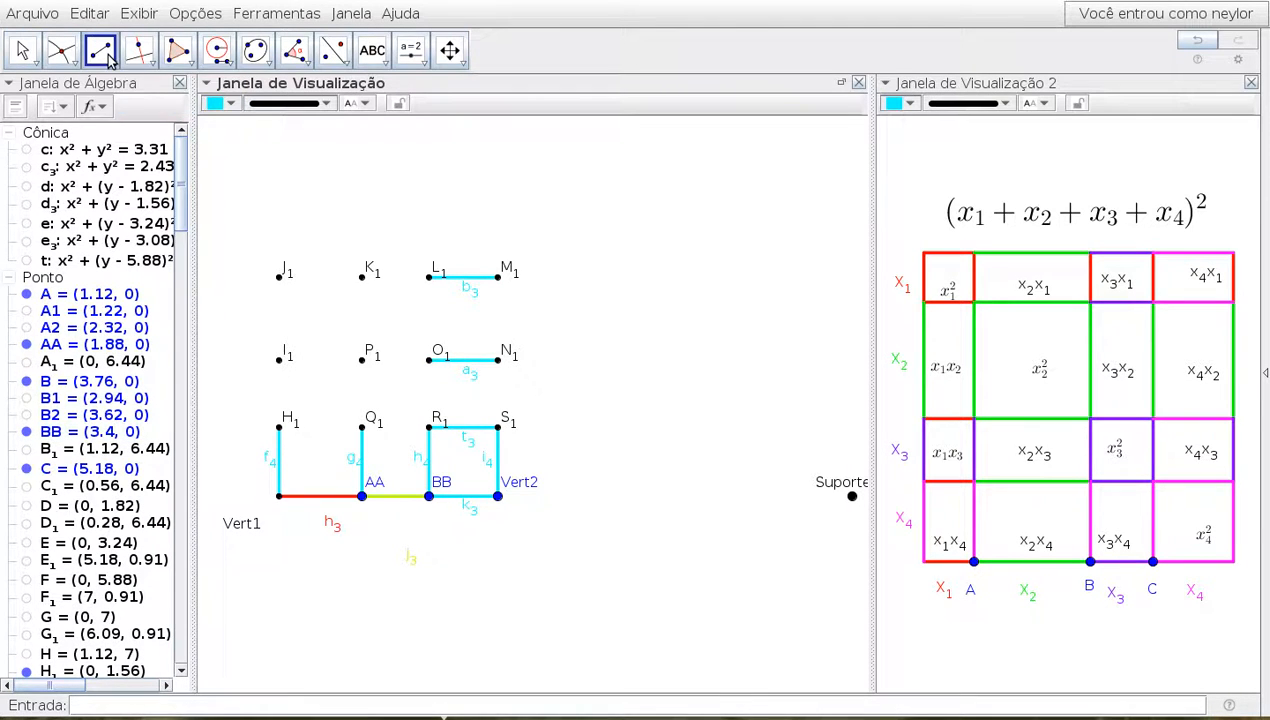
click(280, 428)
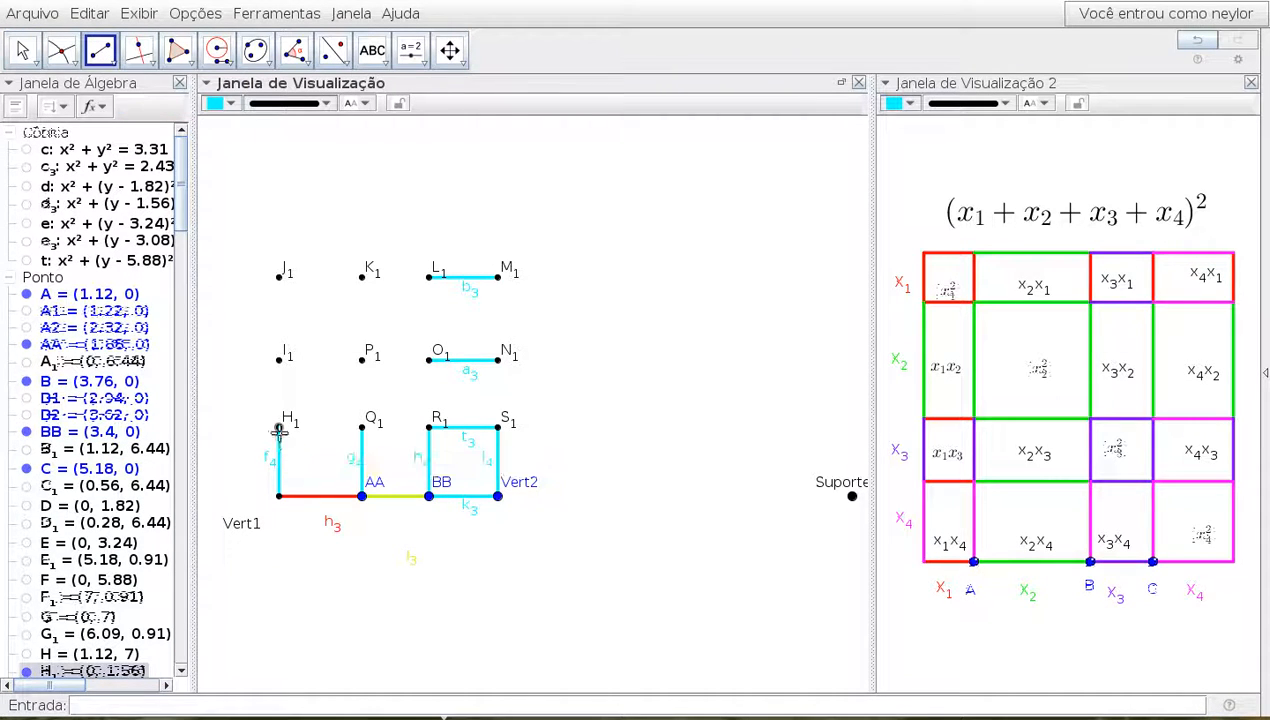
click(362, 427)
click(220, 104)
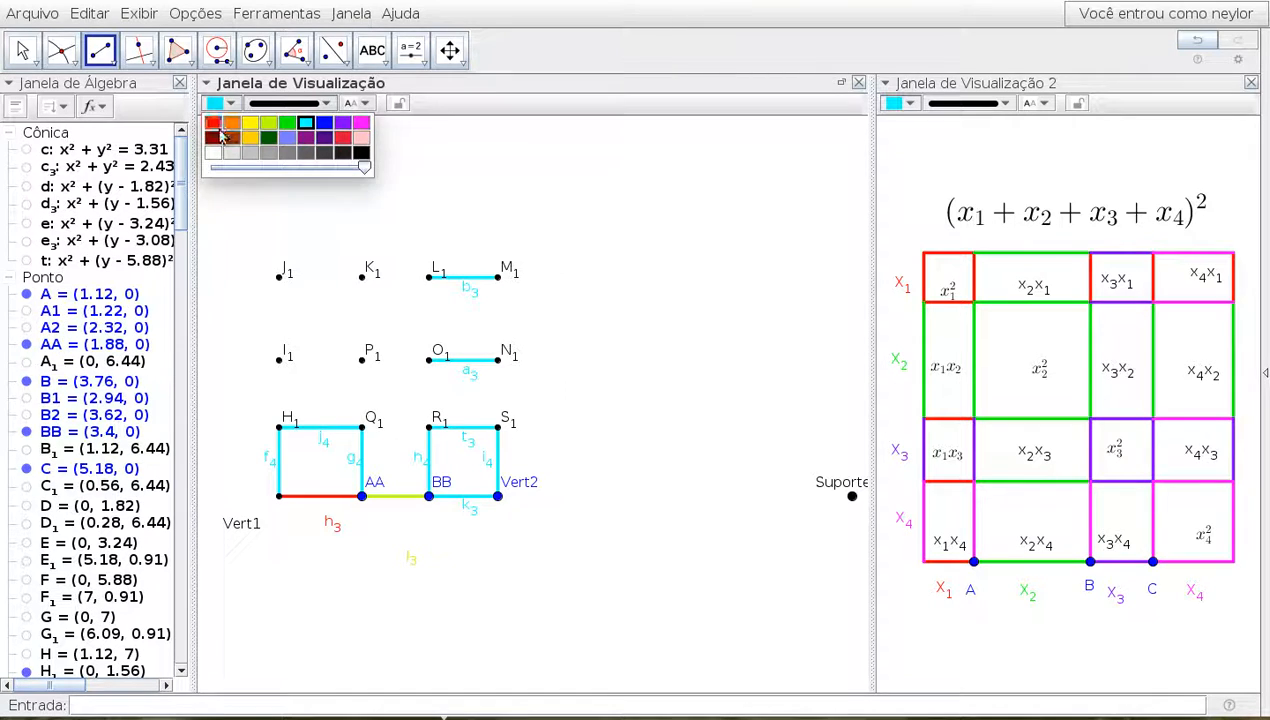
click(217, 127)
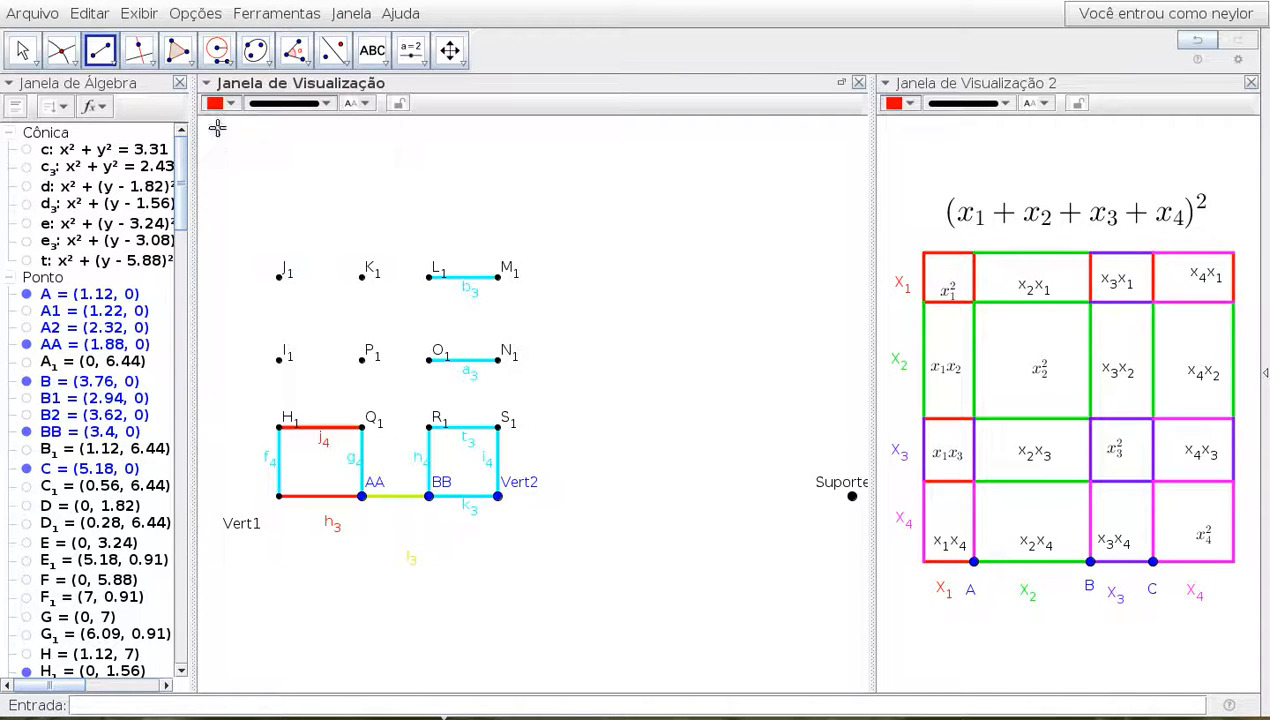
click(283, 359)
click(362, 359)
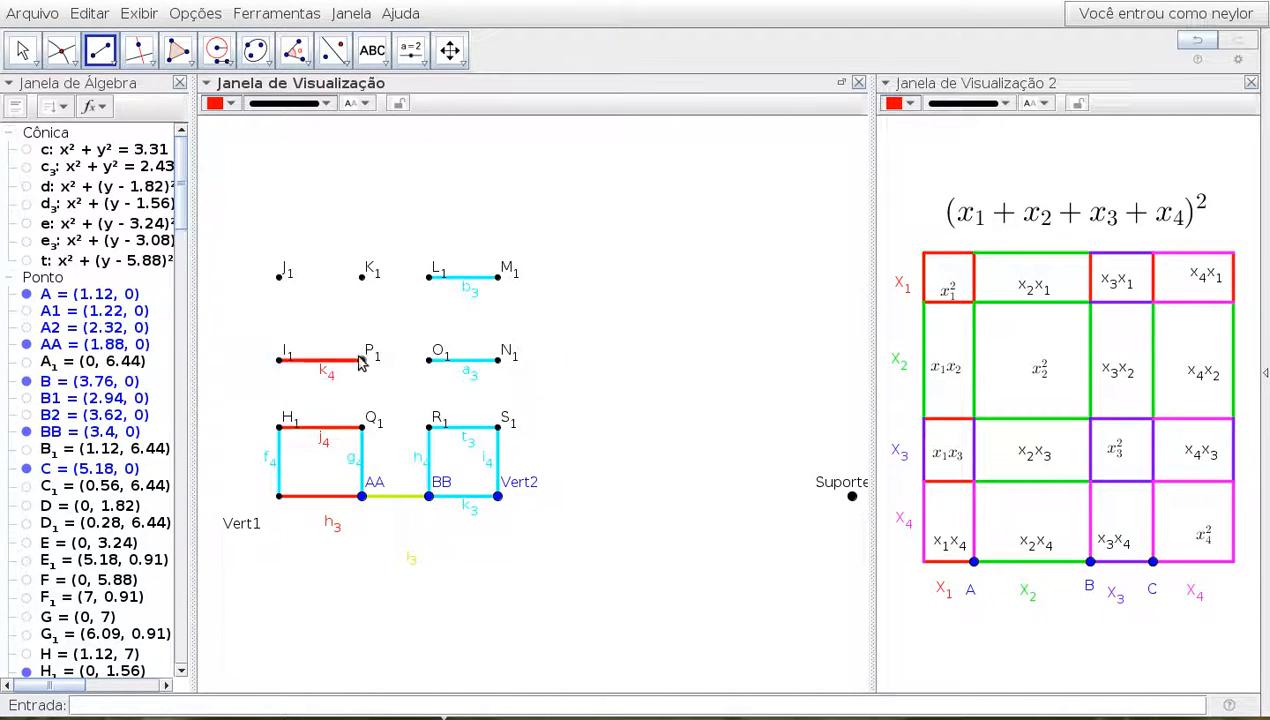
click(280, 277)
click(362, 277)
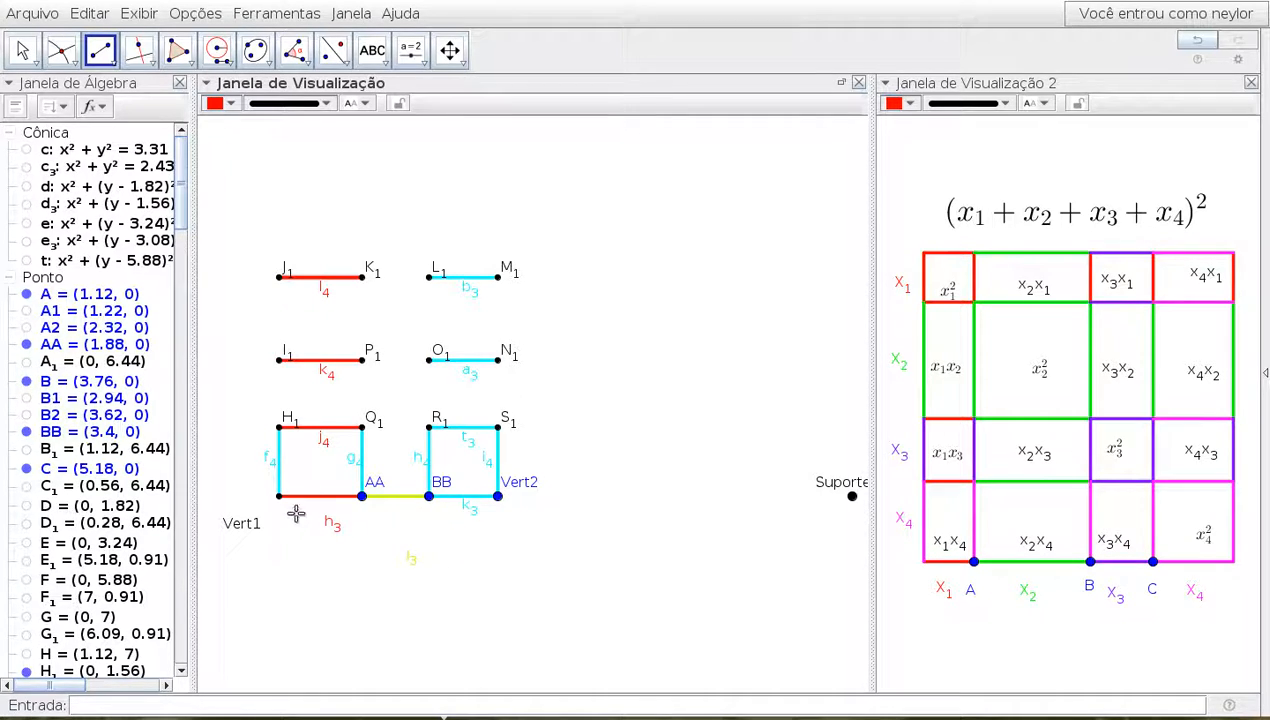
Draw thick red vertical segments M1–N1, L1–O1, K1–P1 and J1–I1 along the top row of the square
click(498, 277)
click(498, 359)
click(427, 278)
click(429, 359)
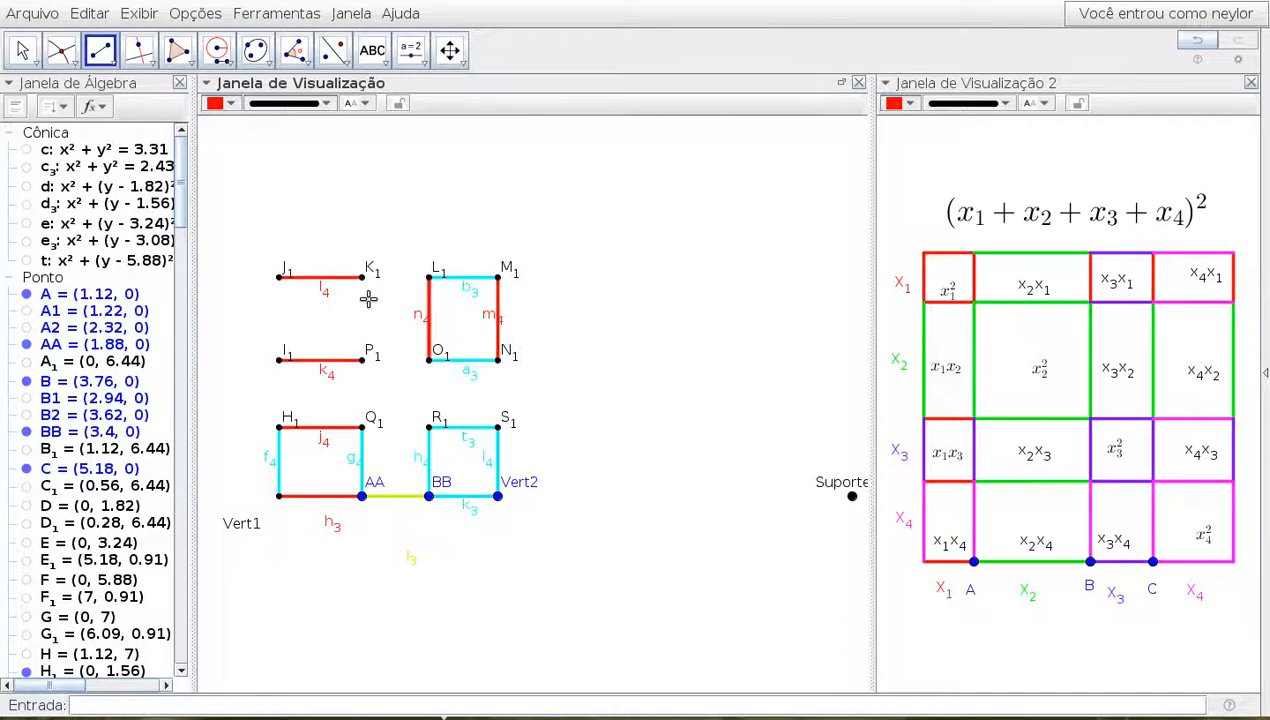
click(363, 277)
click(363, 359)
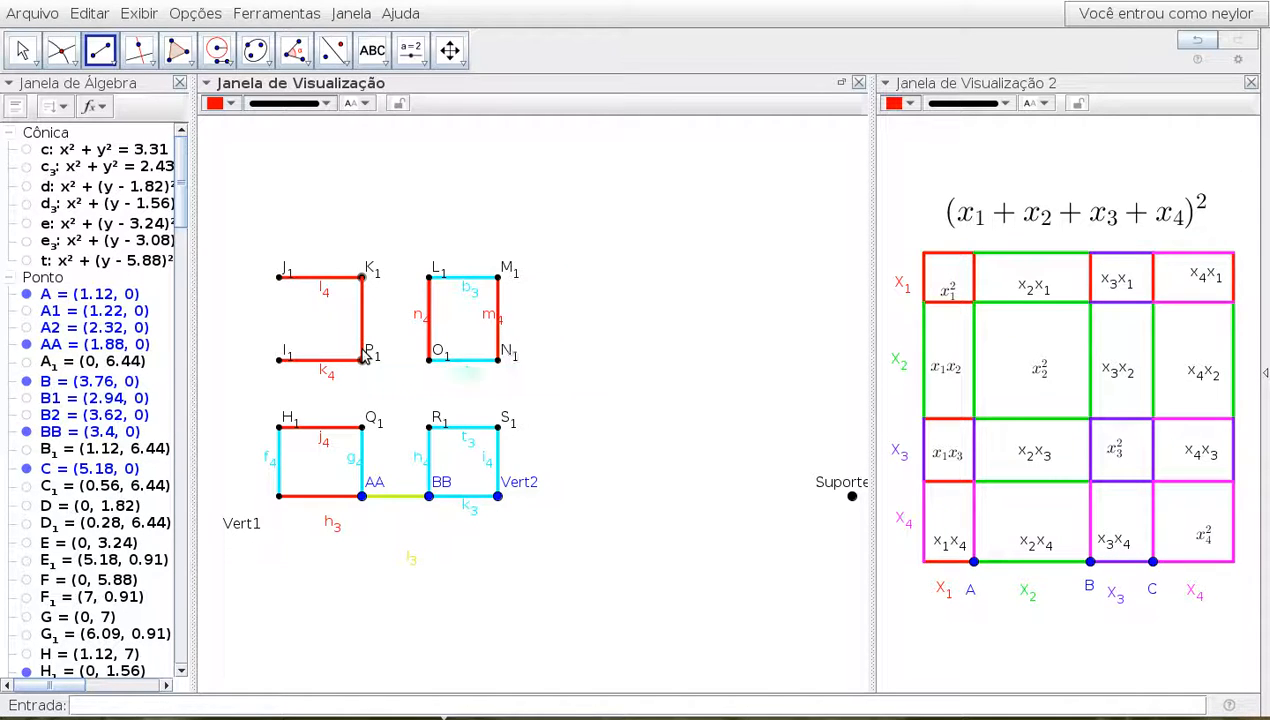
click(280, 278)
click(279, 359)
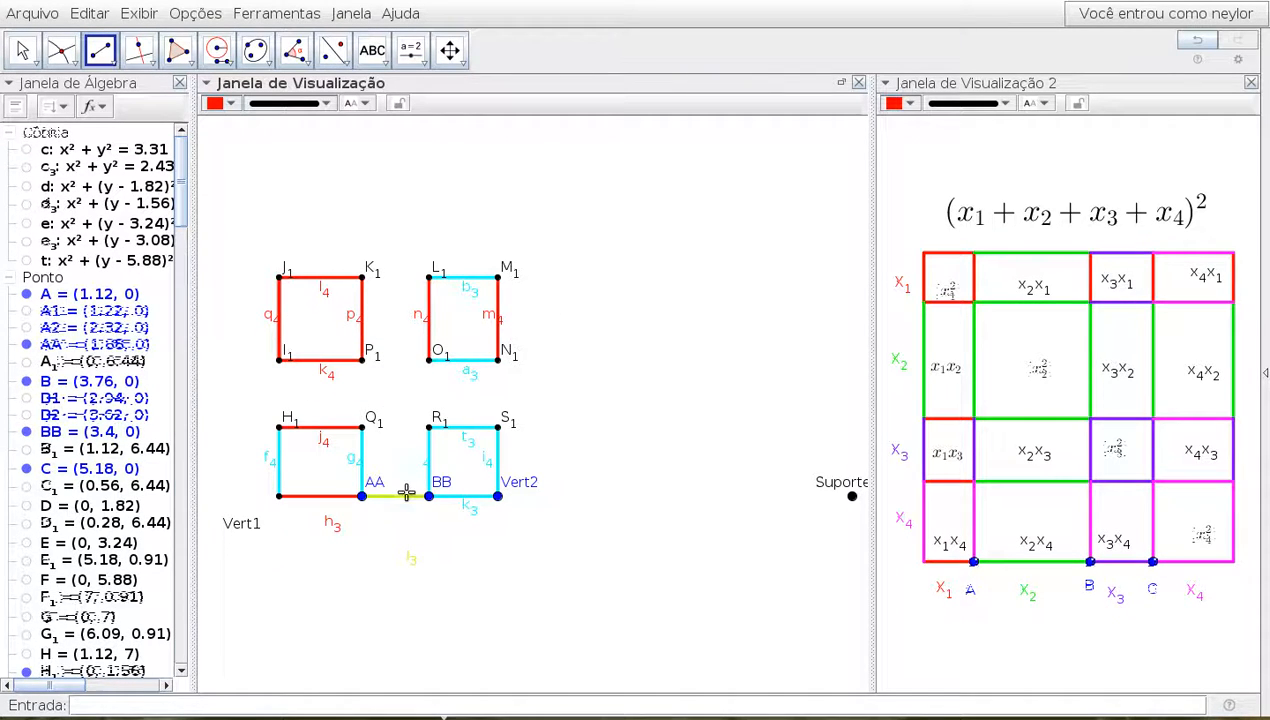
Draw thick yellow-green horizontal segments Q1–R1, P1–O1 and K1–L1 above the AA–BB base segment
click(362, 427)
click(429, 427)
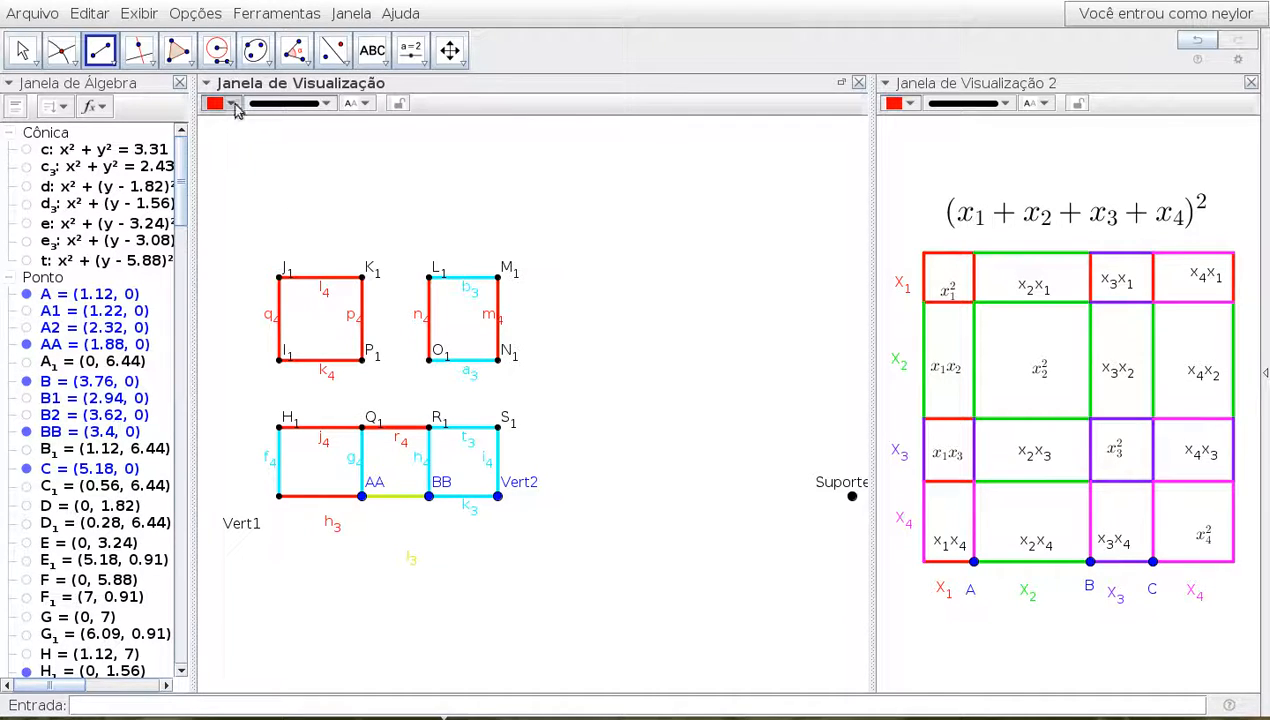
click(229, 104)
click(267, 122)
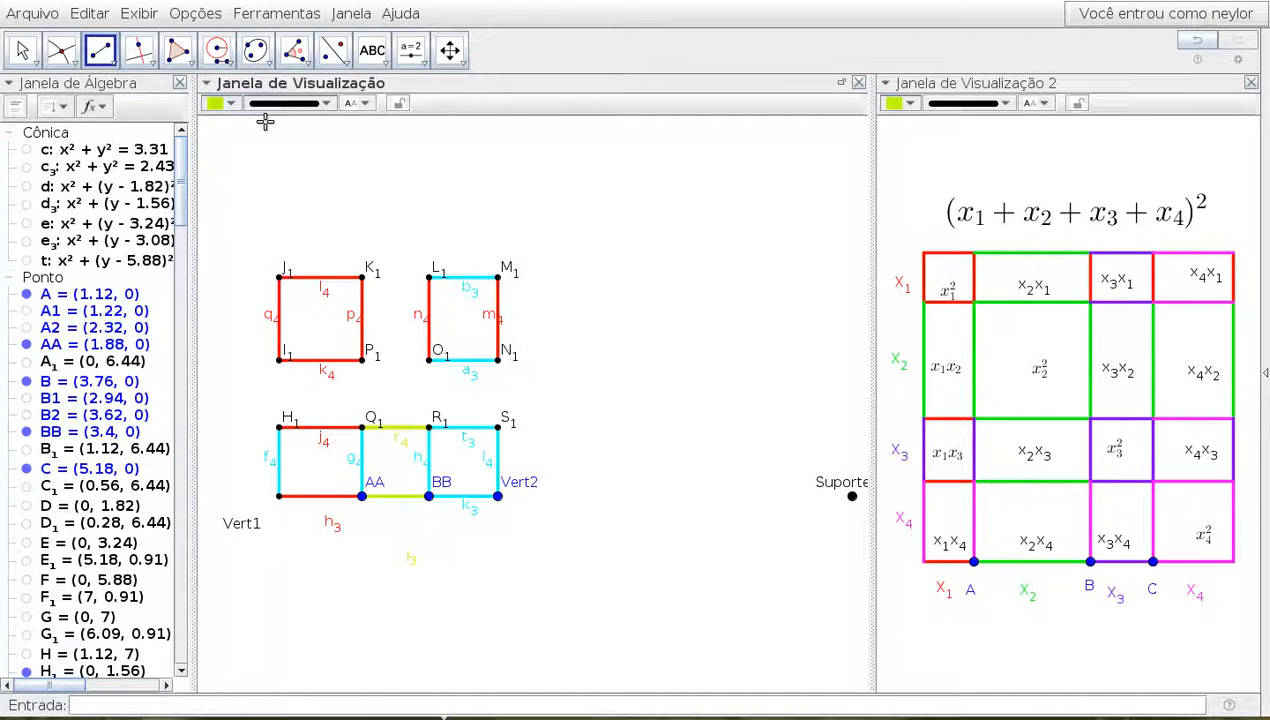
click(363, 360)
click(429, 359)
click(364, 277)
click(429, 277)
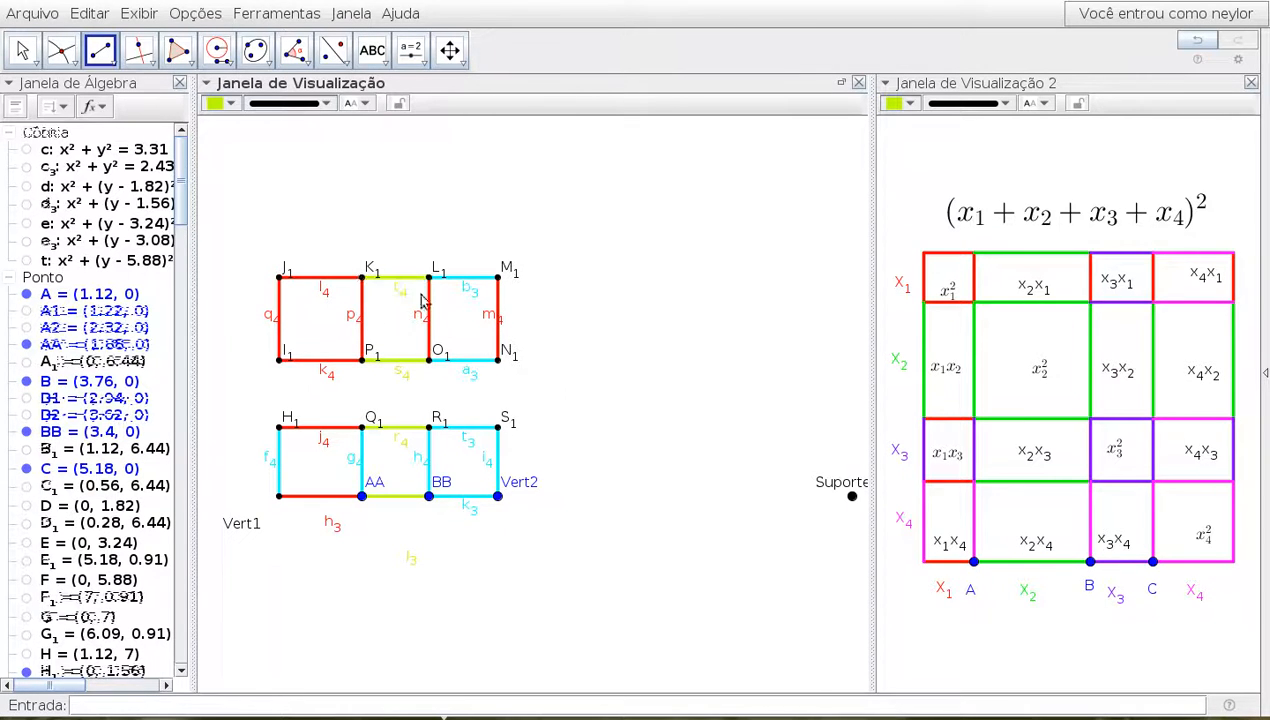
Draw thick yellow-green vertical segments I1–H1, P1–Q1, O1–R1 and N1–S1 along the middle row of the square
click(279, 360)
click(279, 427)
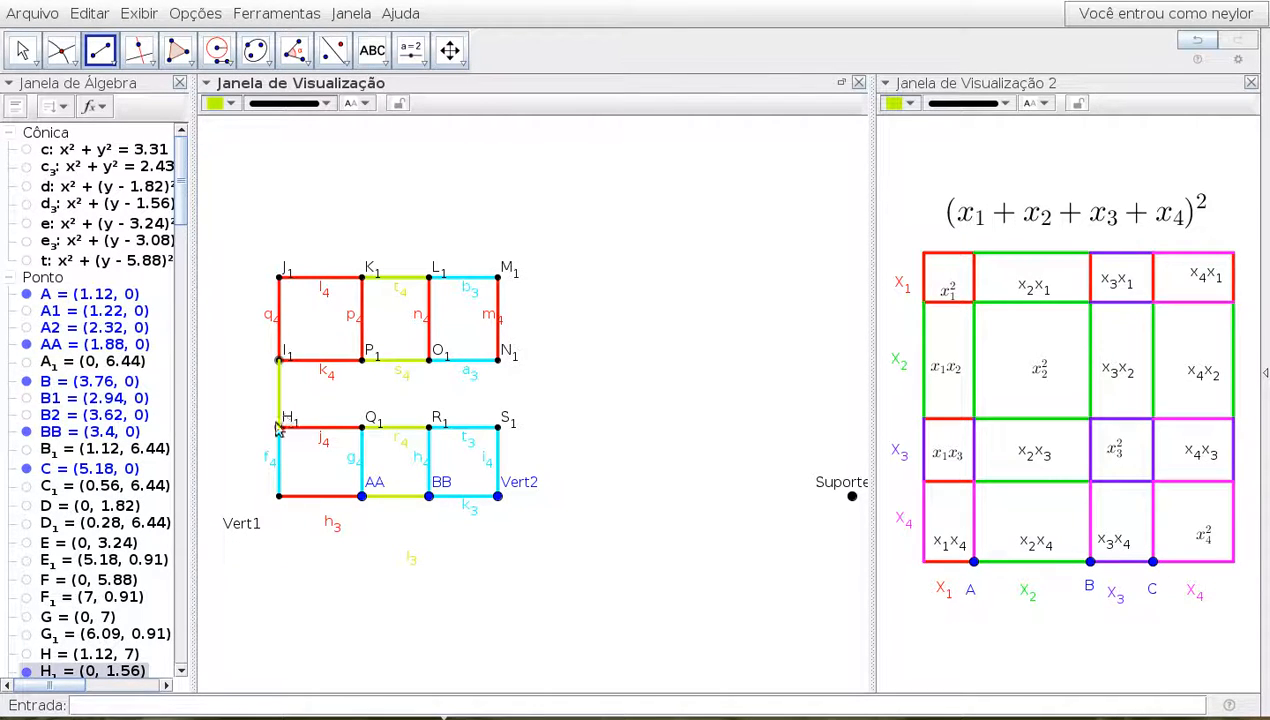
click(364, 361)
click(363, 427)
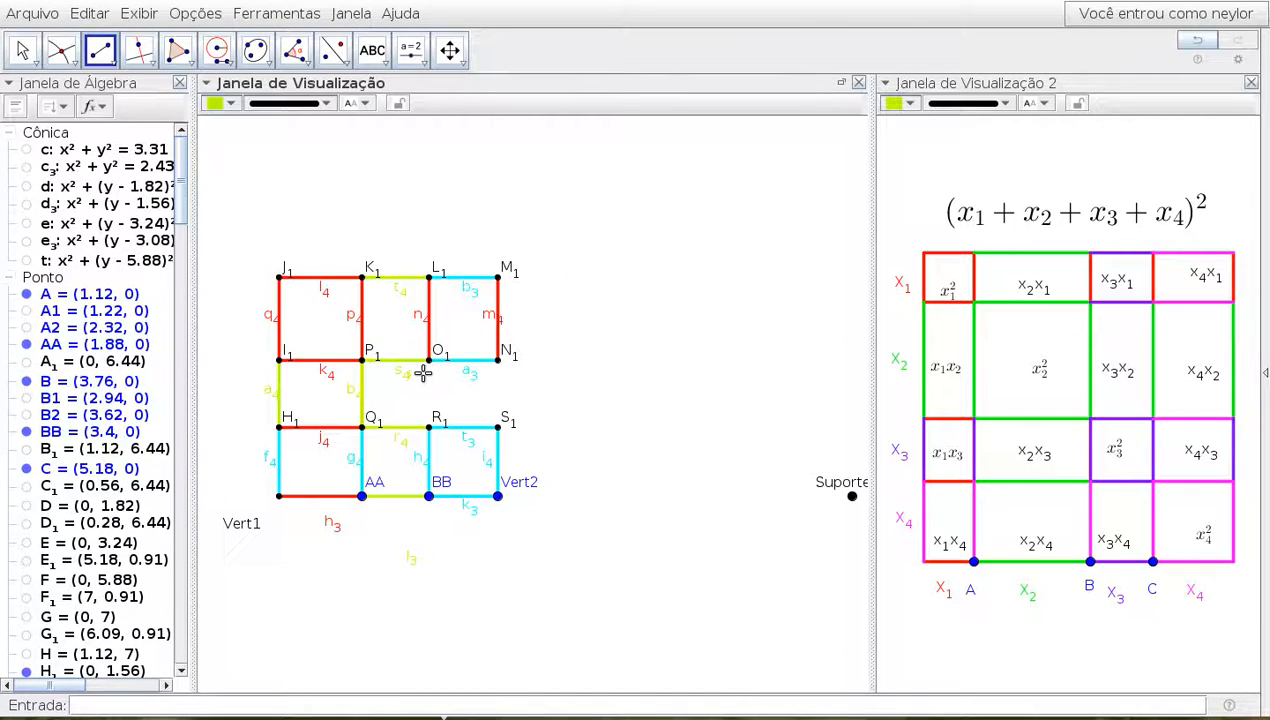
click(429, 361)
click(429, 427)
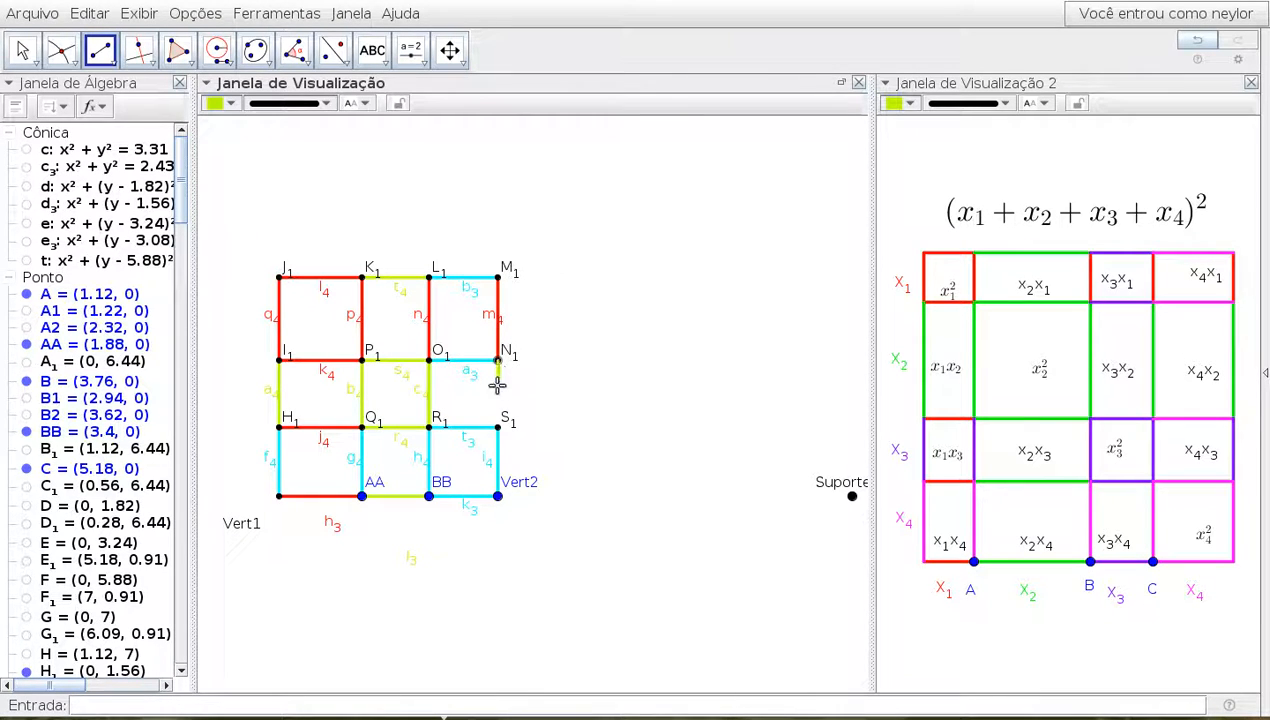
click(497, 427)
Move point AA along the base segment to about (1.22, 0)
key(Escape)
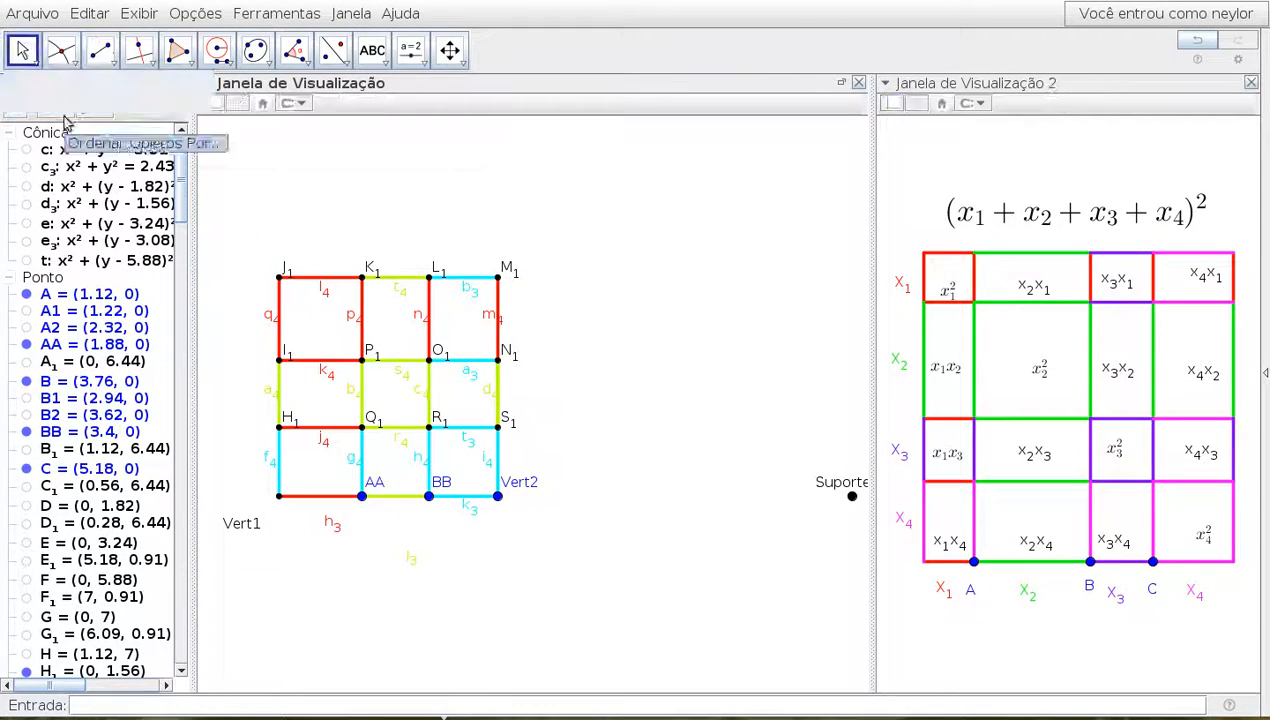
drag(364, 499, 335, 490)
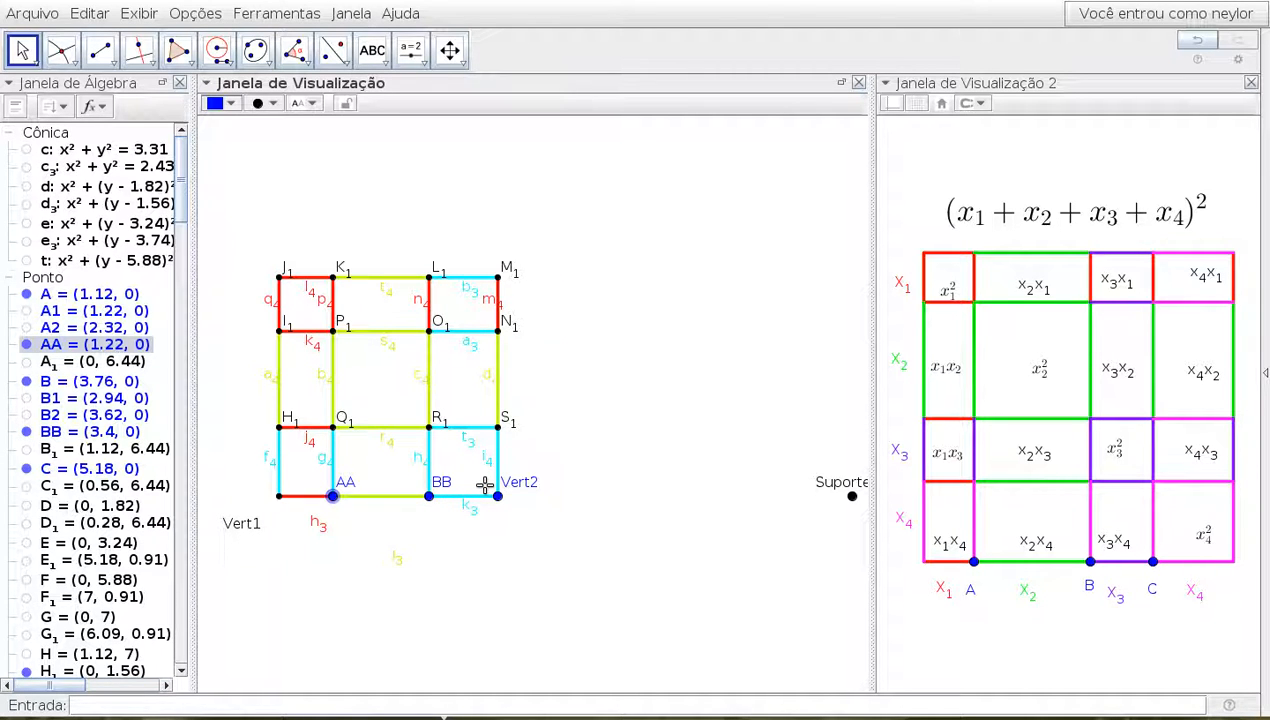
right_click(306, 279)
click(330, 326)
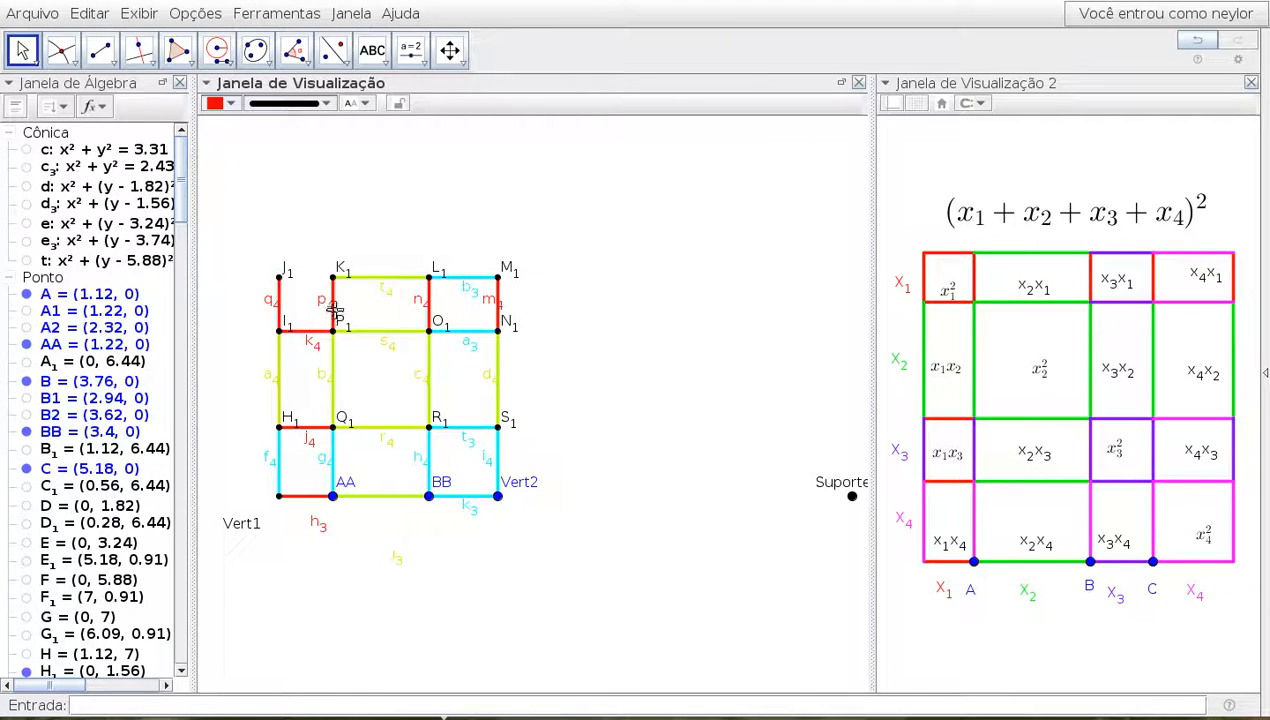
key(ctrl+z)
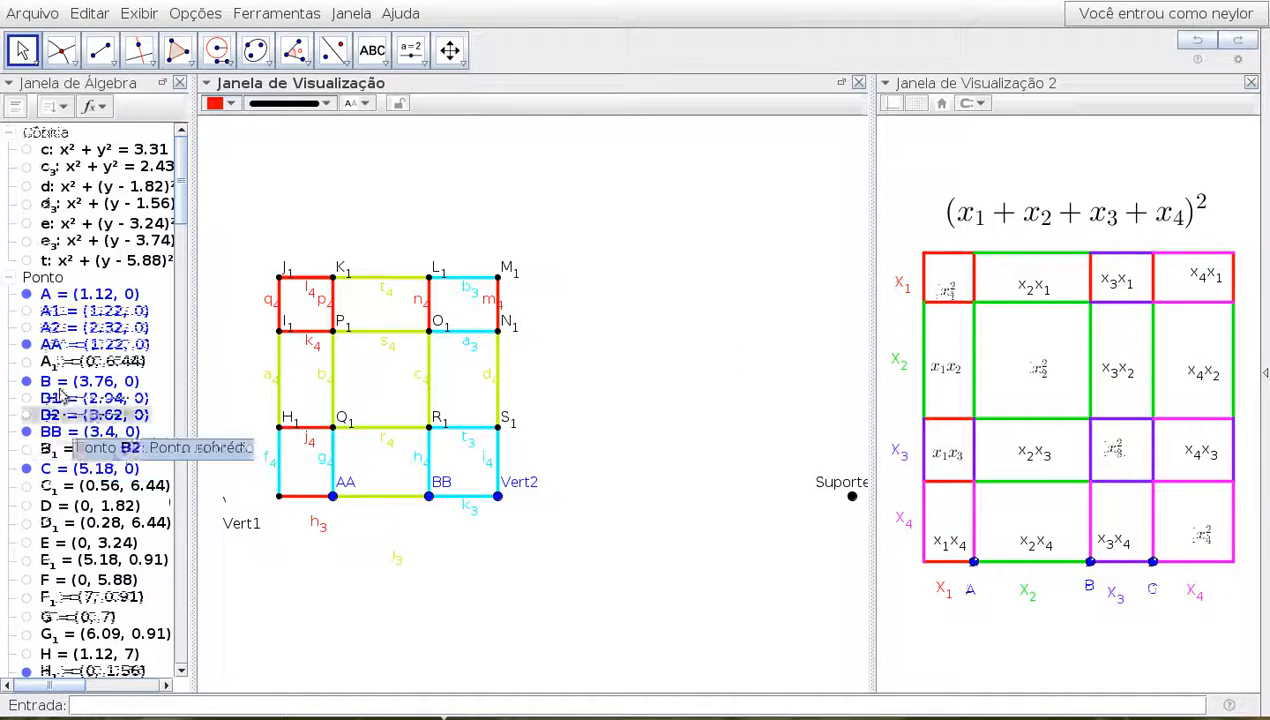
Hide the labels of all segments in both graphics views
click(9, 280)
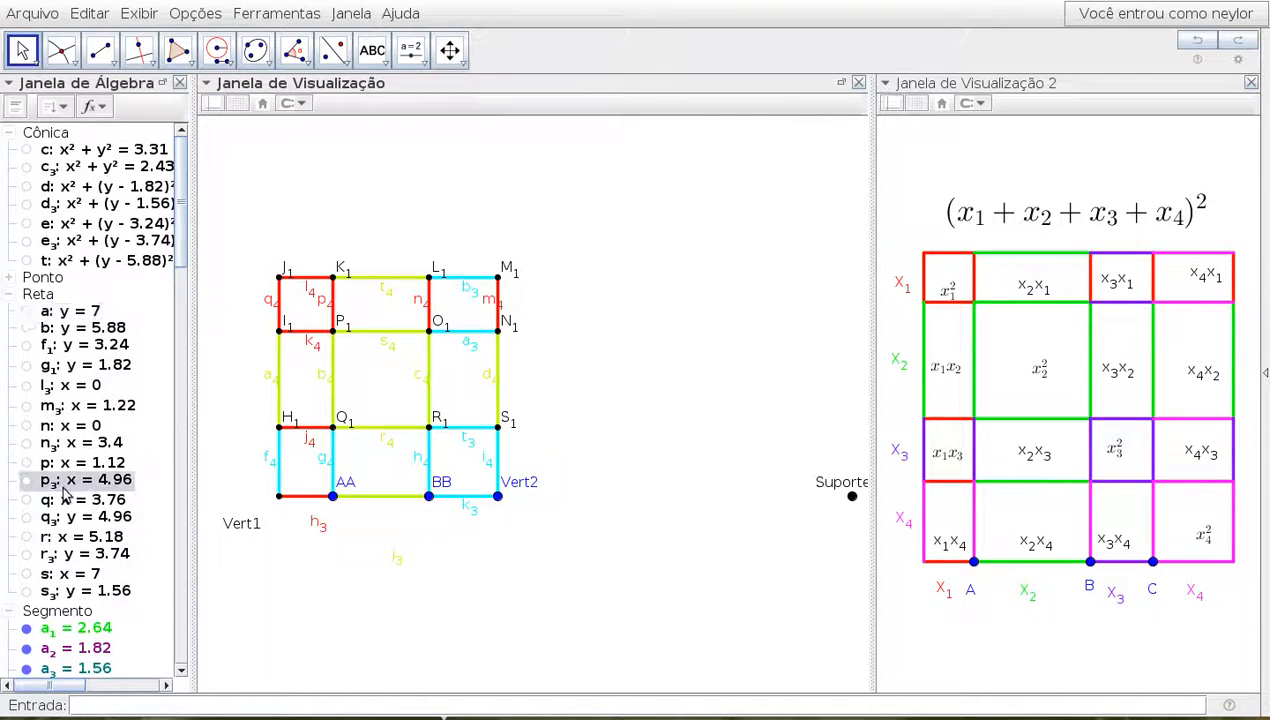
scroll(77, 500, down, 3)
click(60, 401)
scroll(65, 420, down, 10)
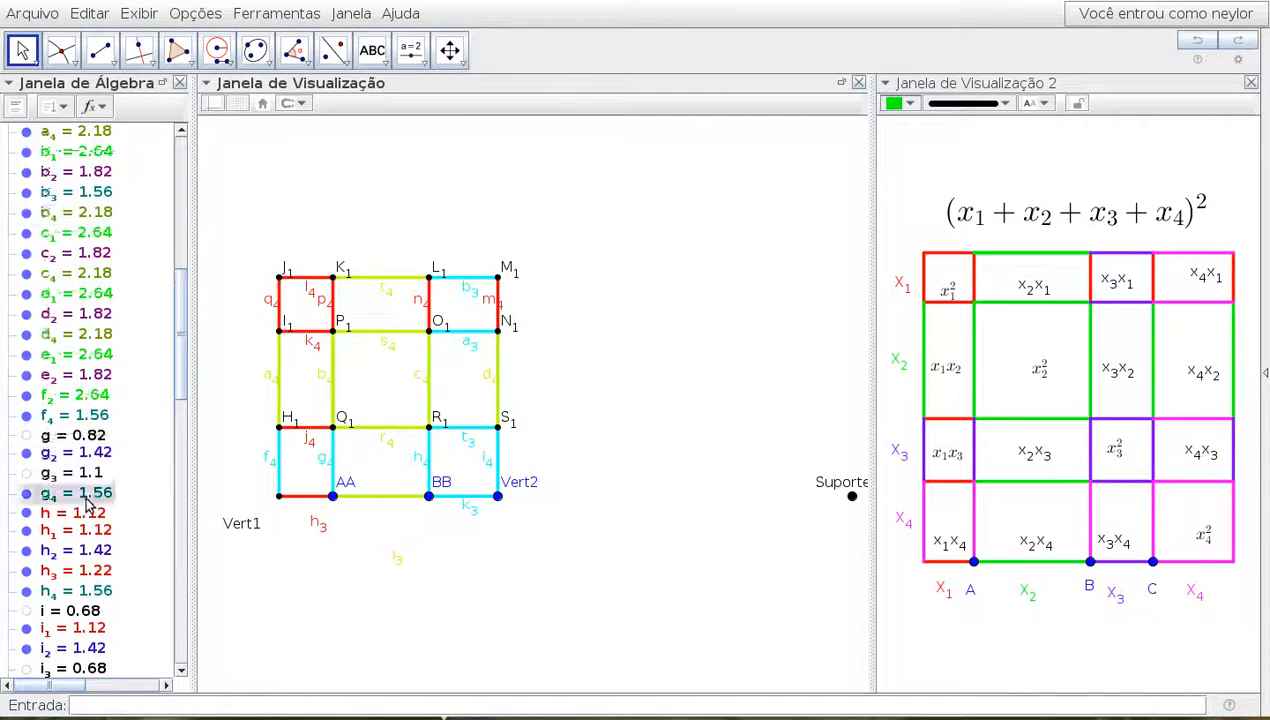
scroll(88, 505, down, 6)
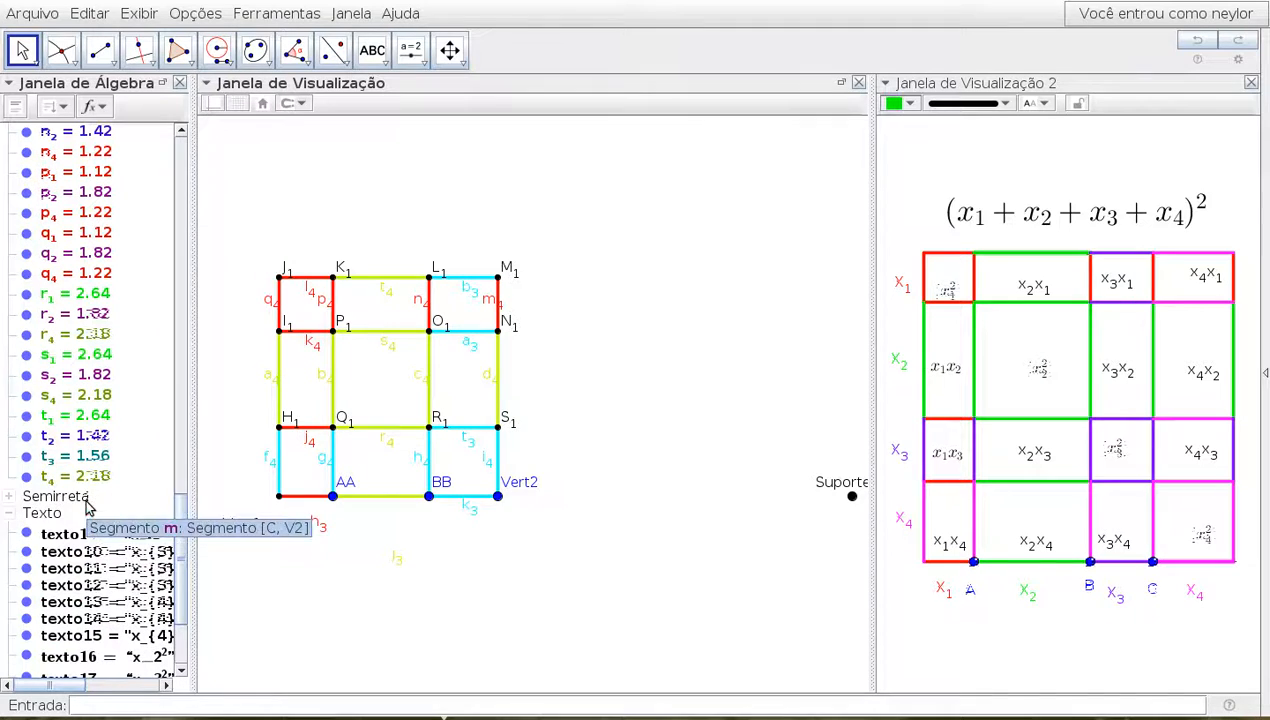
key(ctrl+a)
right_click(88, 362)
click(140, 420)
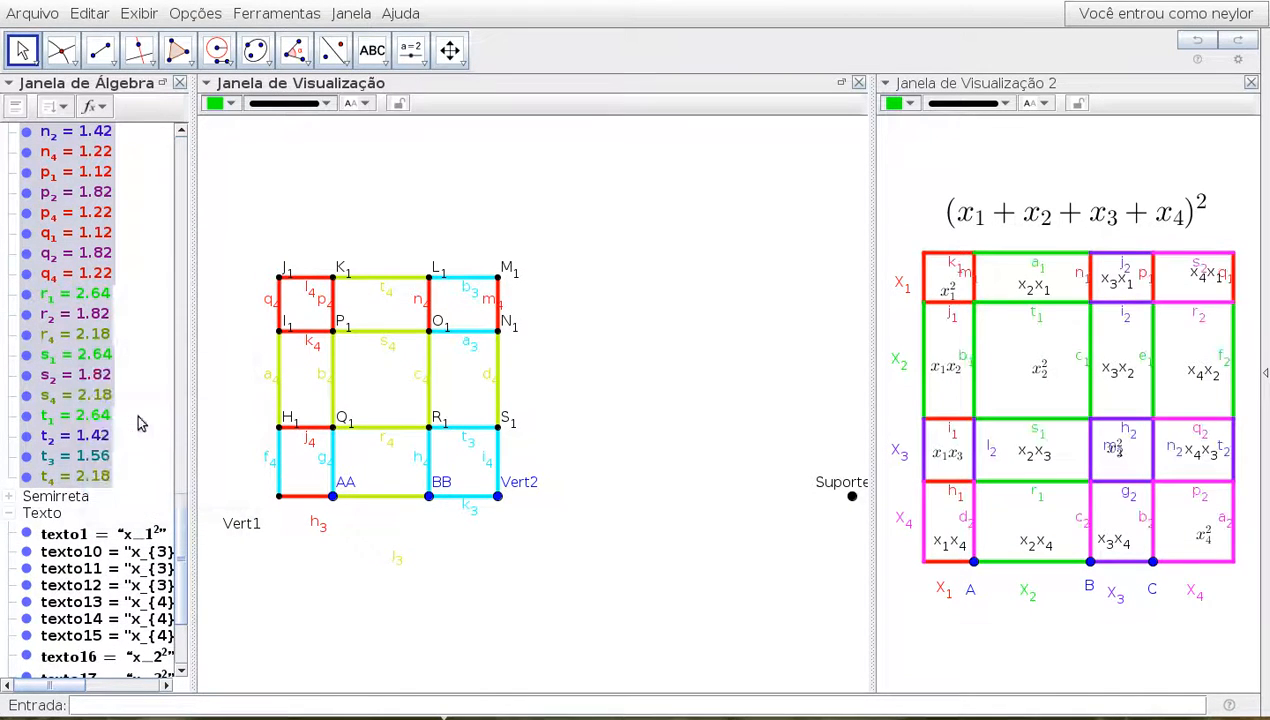
right_click(44, 336)
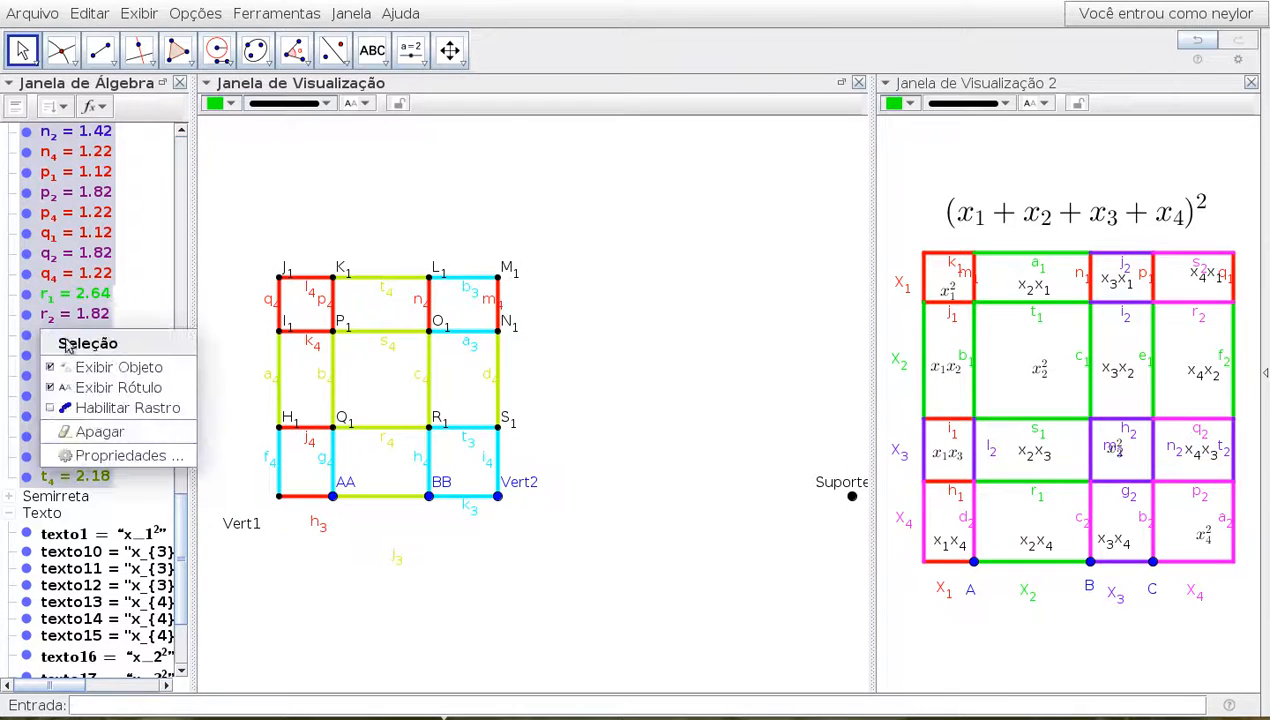
click(131, 388)
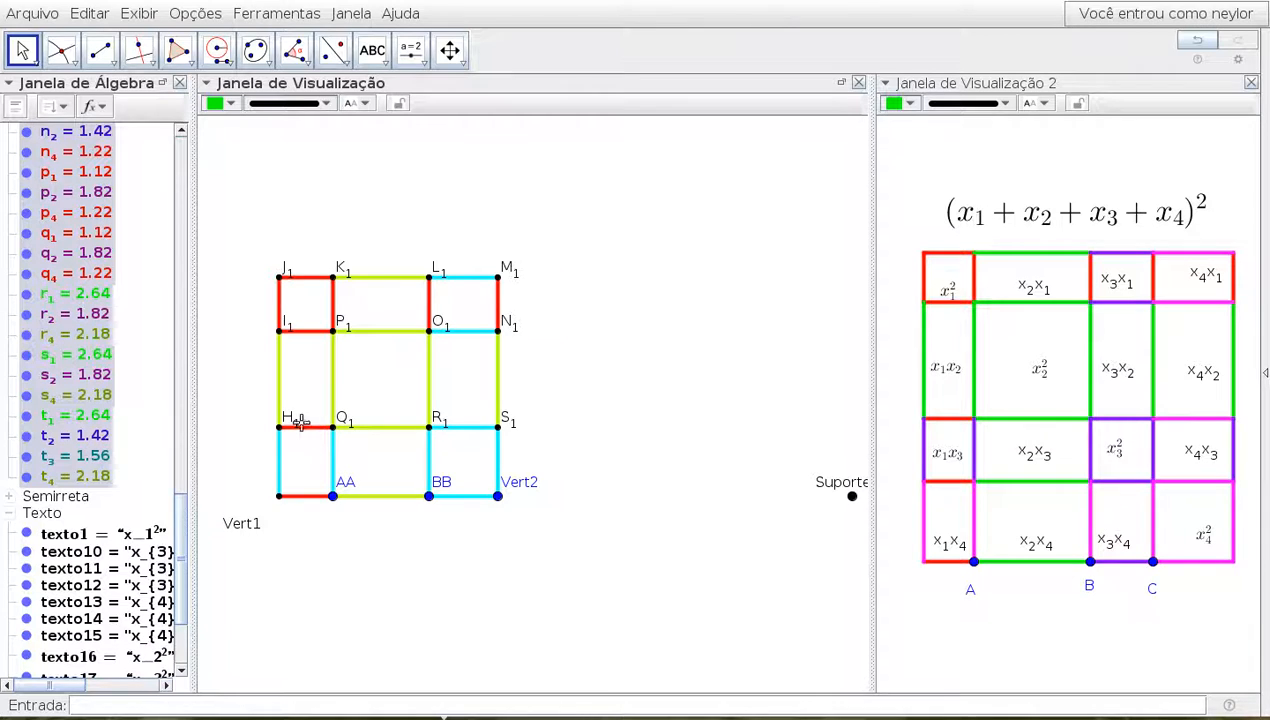
Hide all points in both graphics views, leaving the coloured segments
drag(184, 516, 205, 146)
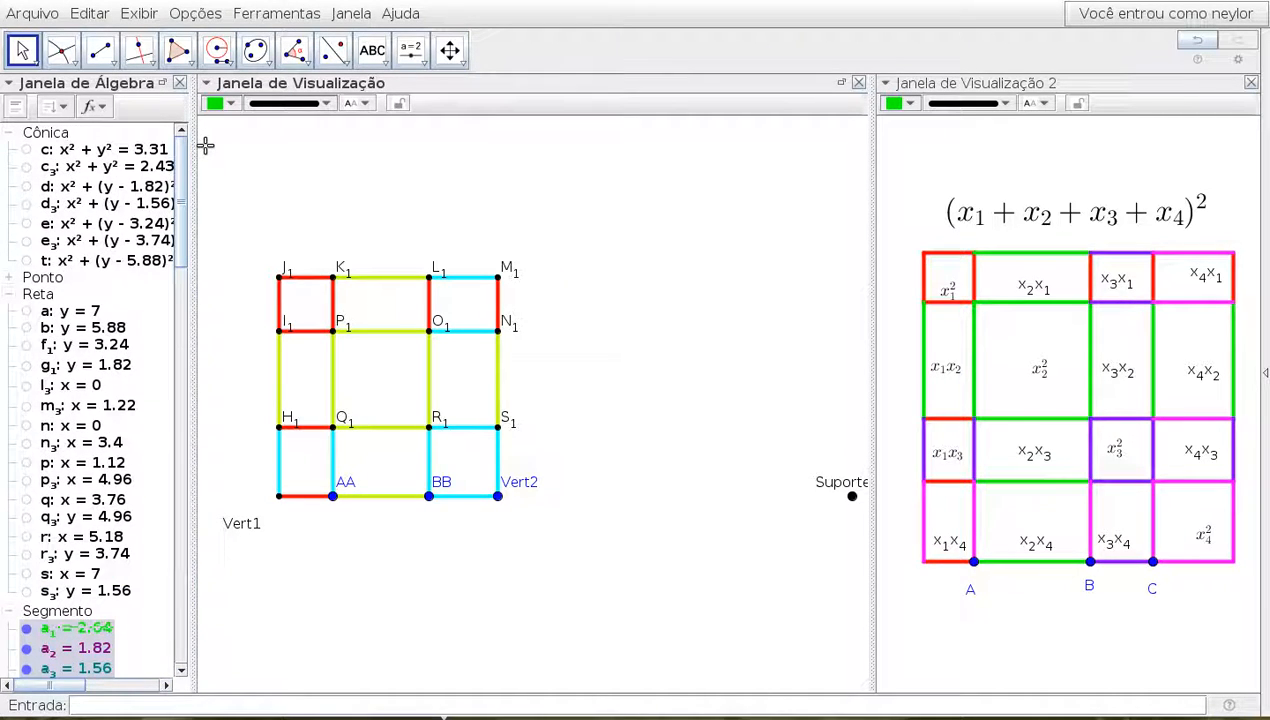
click(8, 278)
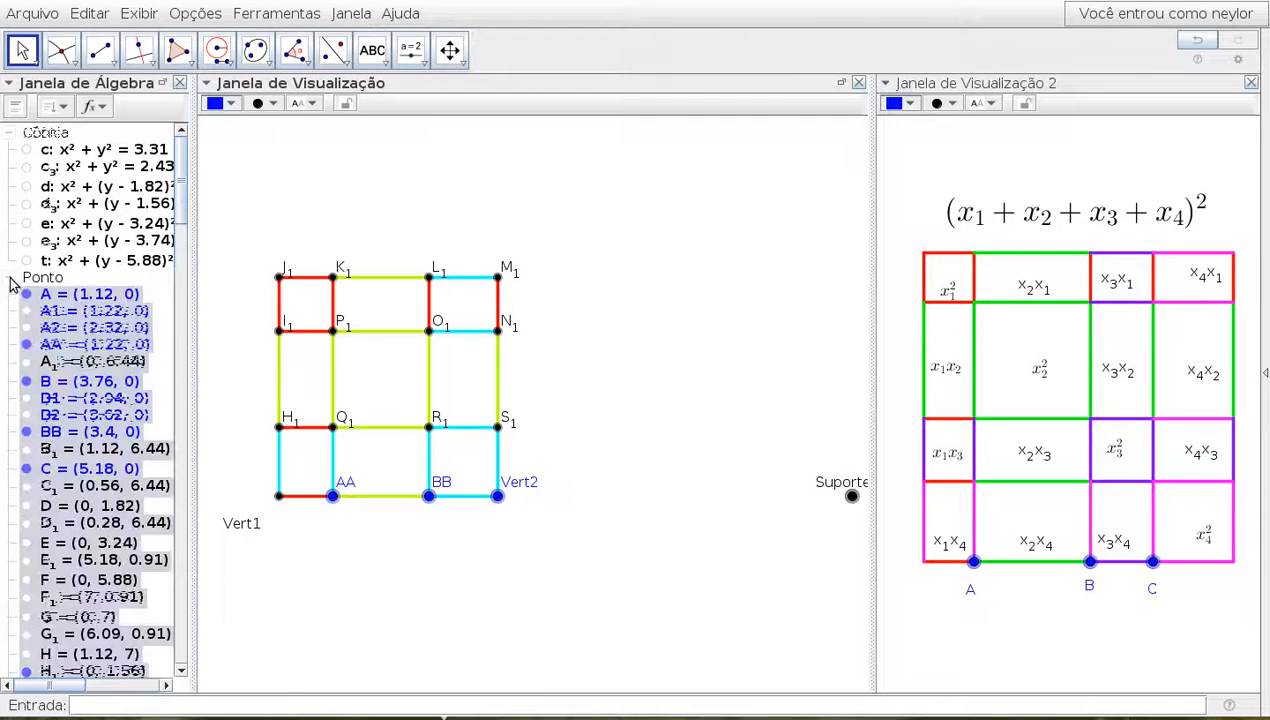
click(58, 296)
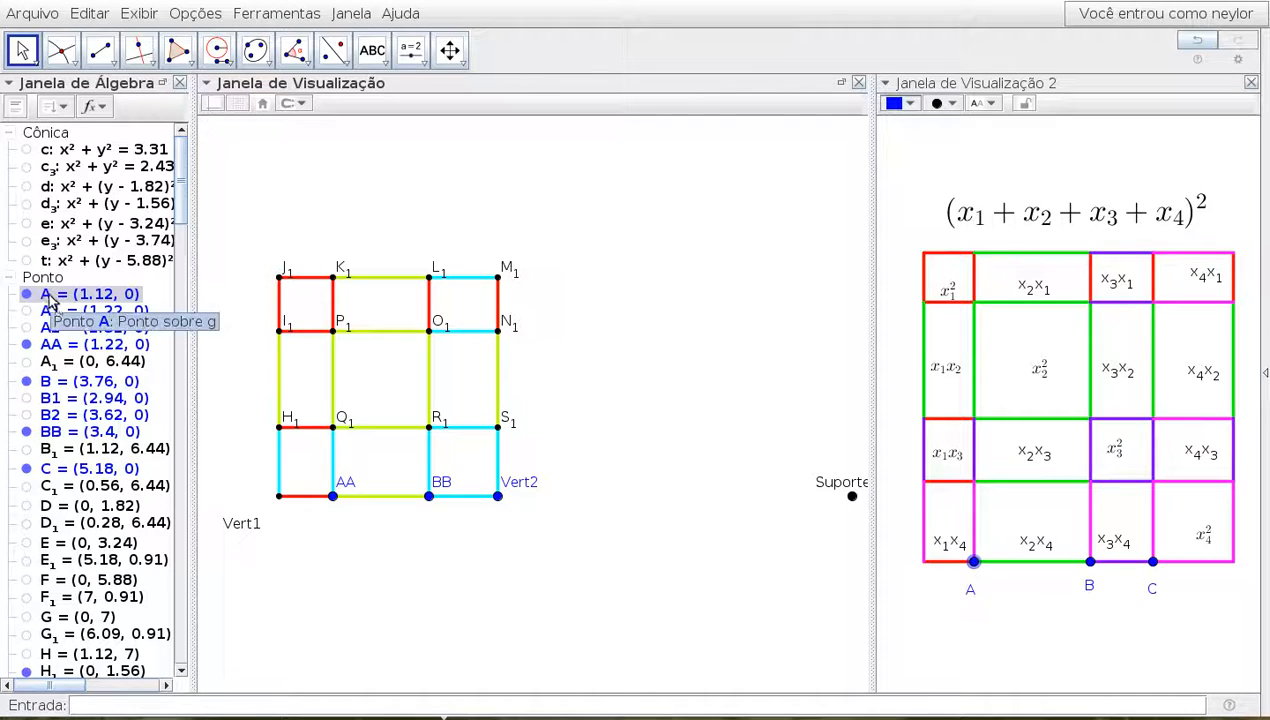
scroll(88, 366, down, 6)
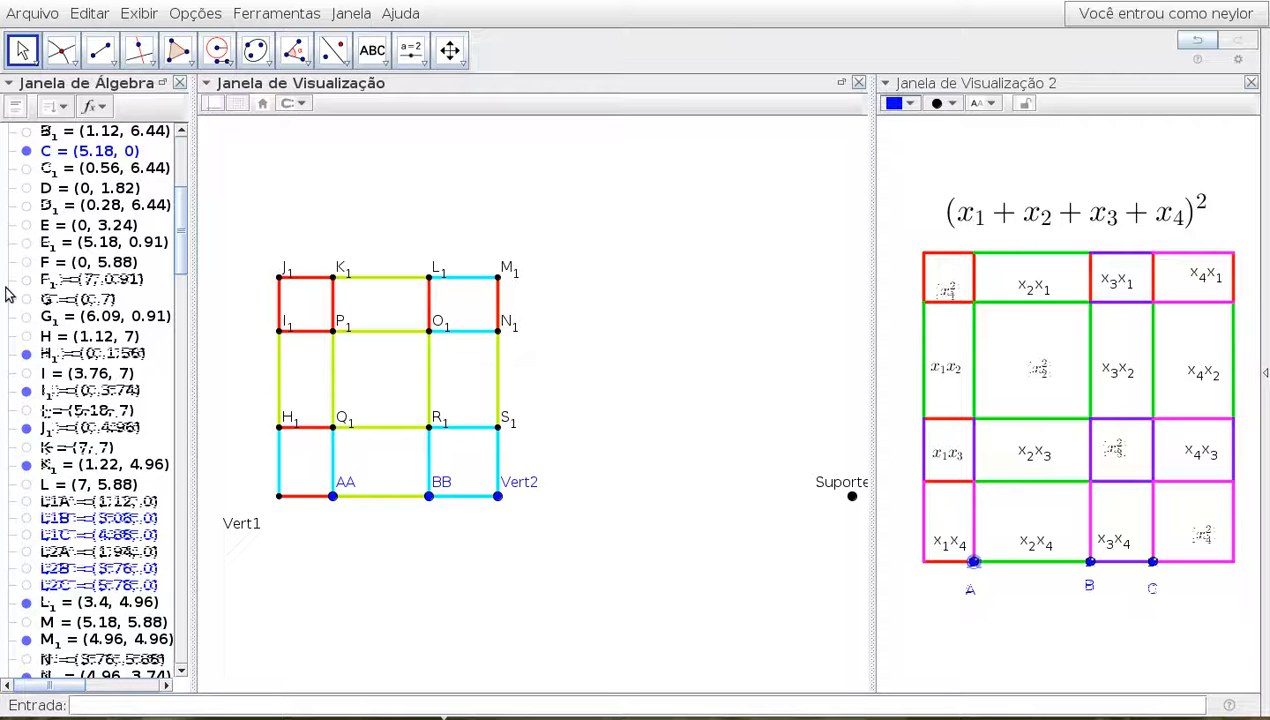
scroll(70, 365, down, 12)
click(70, 362)
shift+click(73, 388)
right_click(91, 299)
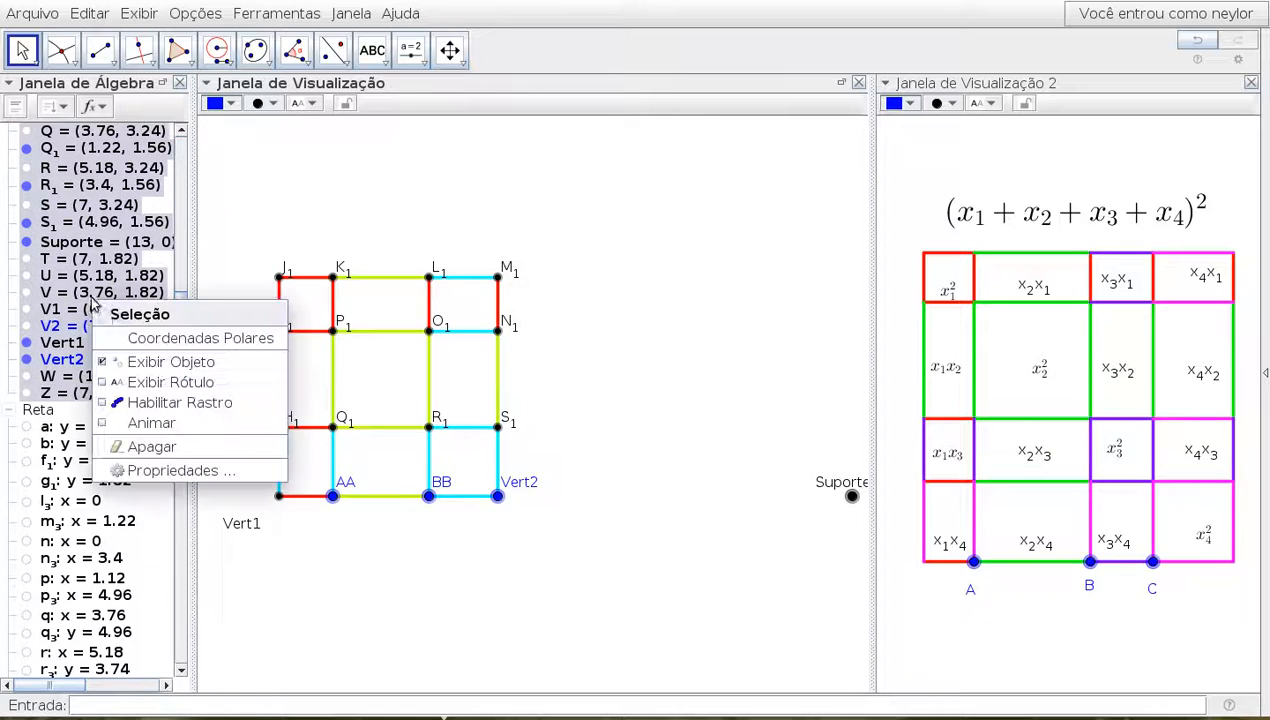
click(136, 362)
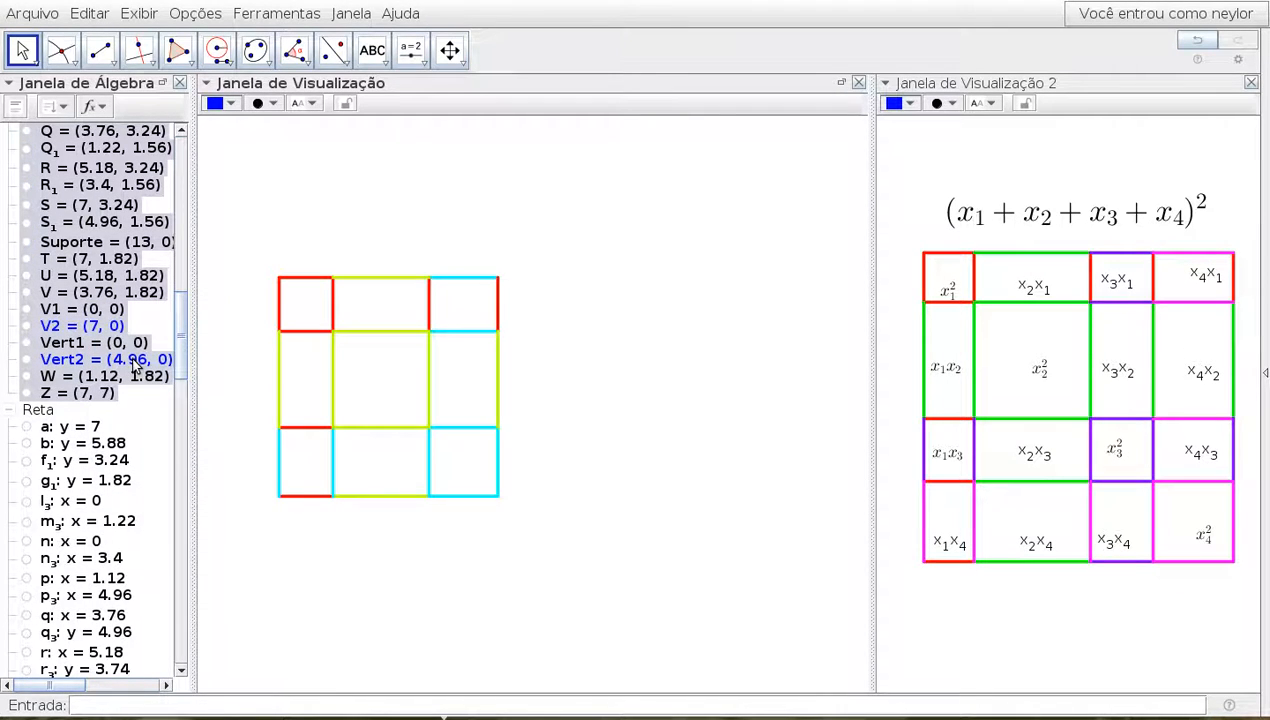
Show the division points A, AA, B, BB and C again
scroll(72, 333, up, 15)
scroll(72, 333, up, 2)
scroll(44, 272, down, 1)
click(29, 239)
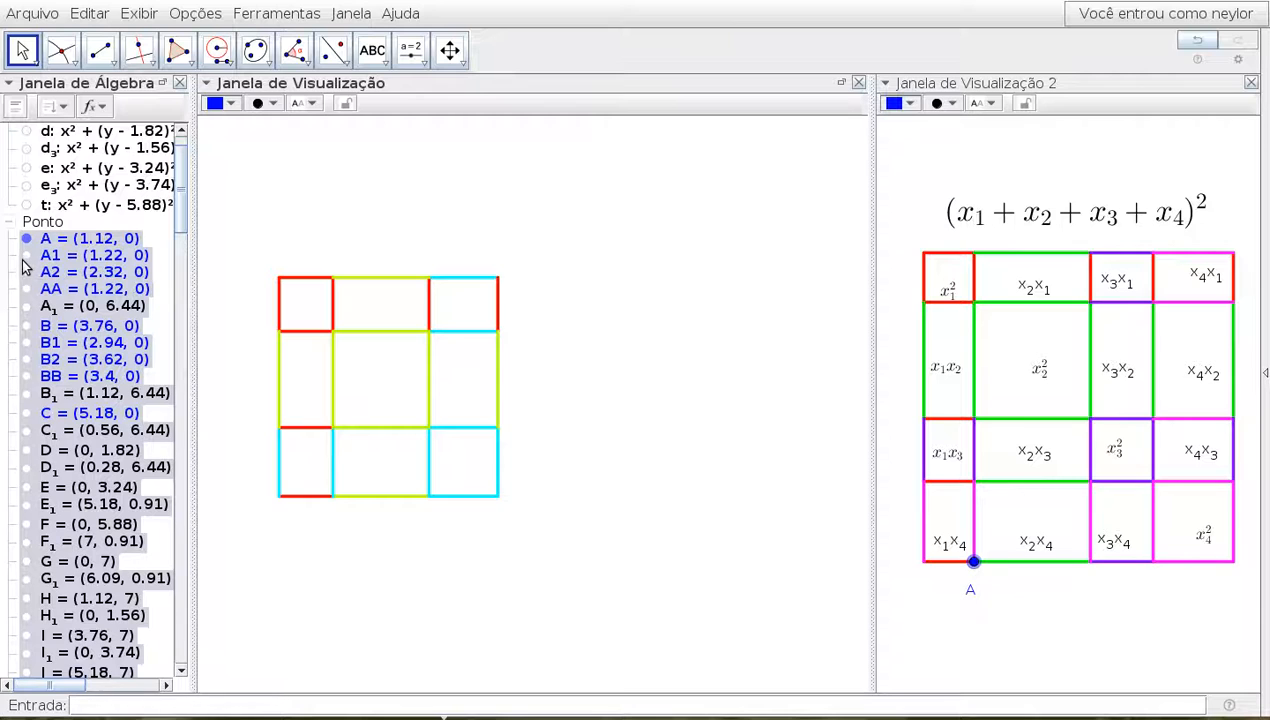
click(26, 326)
click(26, 376)
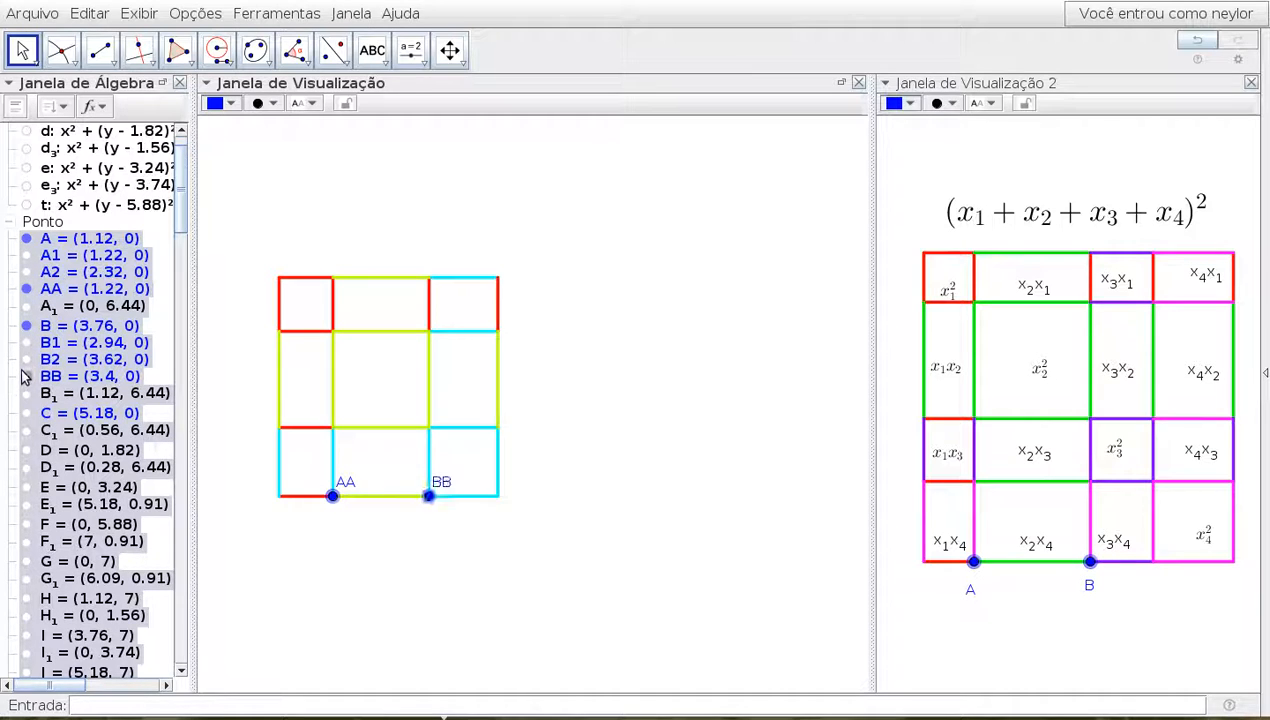
click(26, 413)
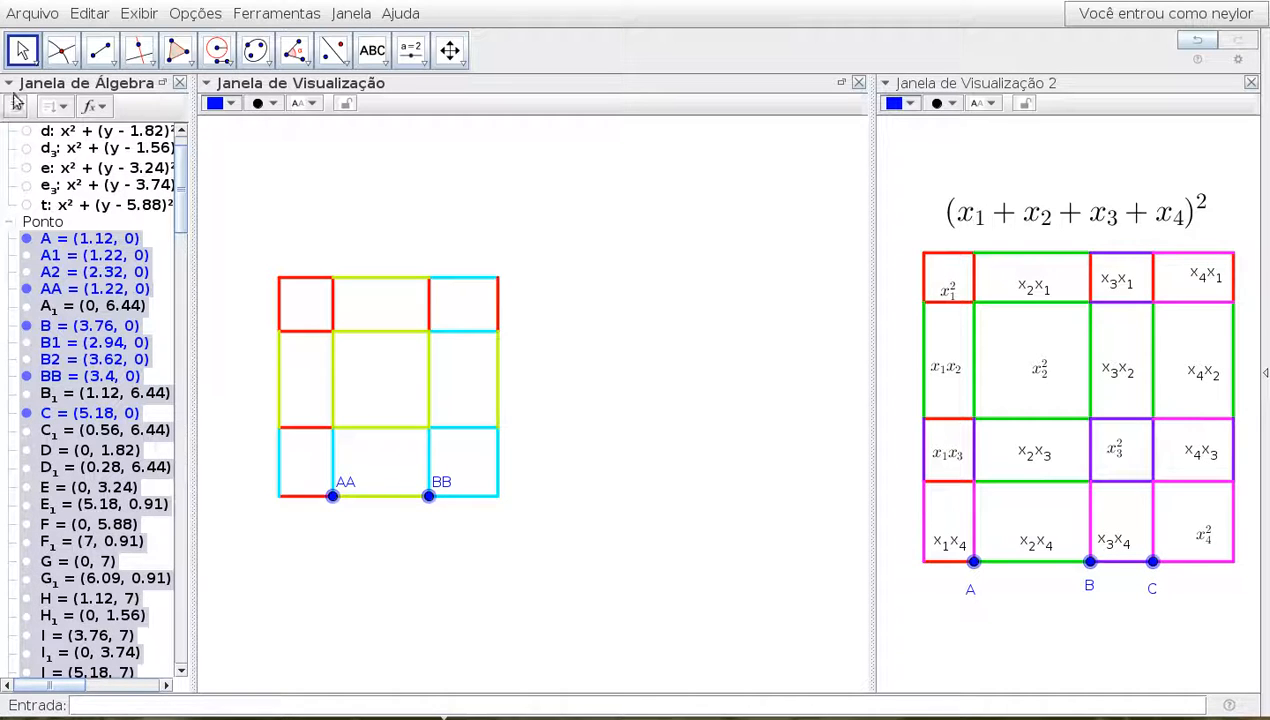
Move the selected division points, then place AA at about (1.44, -0.04) and BB at about (3.18, -0.09) on the base segment
click(22, 50)
mouse_move(333, 497)
mouse_down()
mouse_move(381, 498)
mouse_move(343, 509)
mouse_up()
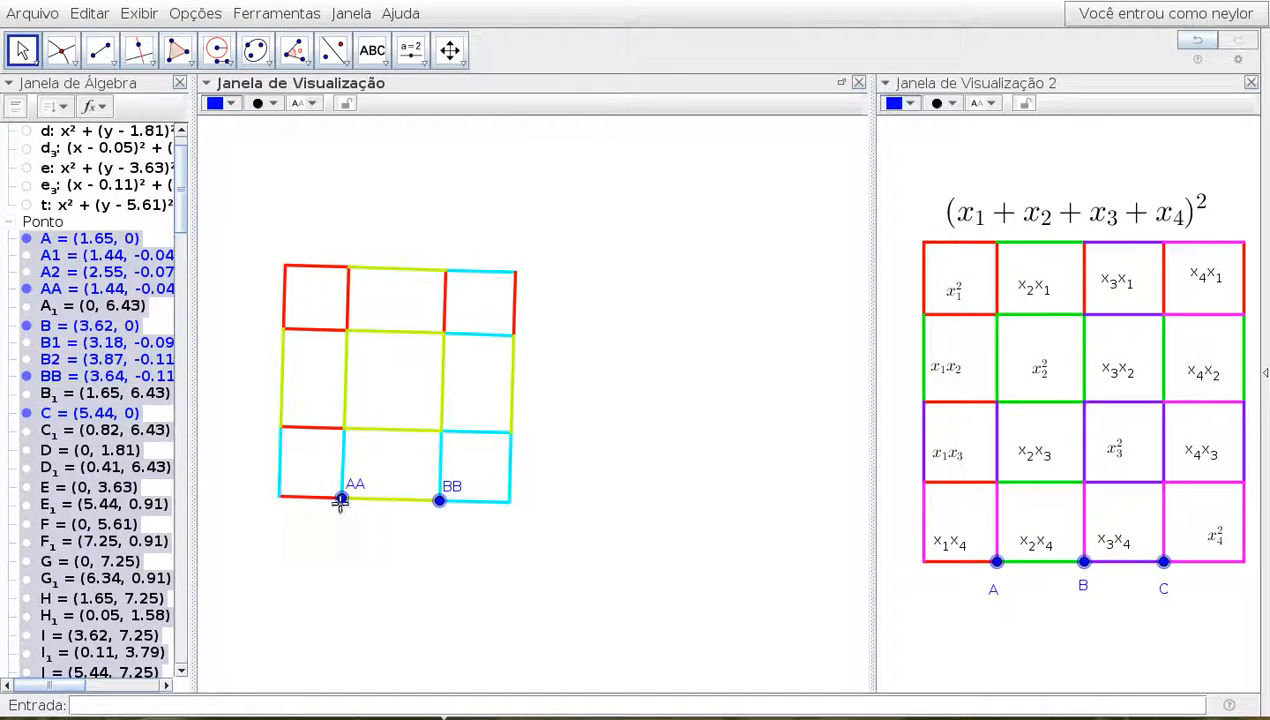
click(56, 240)
drag(342, 499, 346, 527)
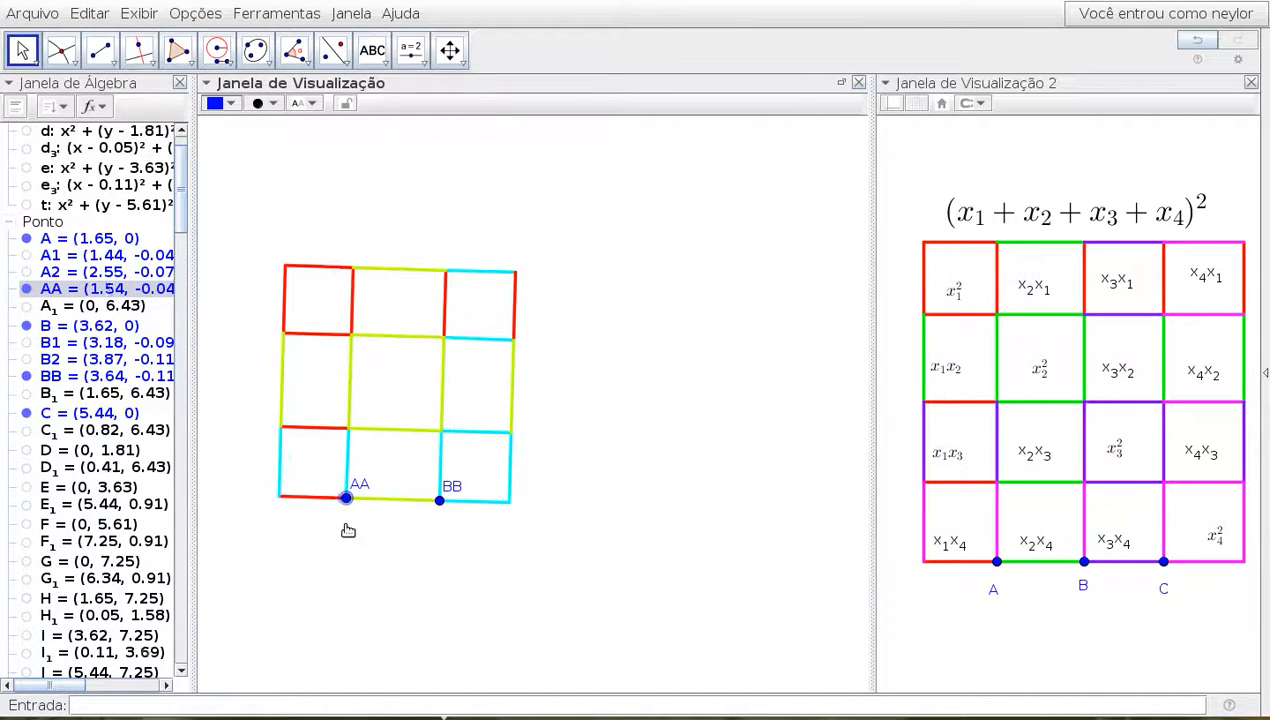
mouse_move(438, 502)
mouse_down()
mouse_move(470, 513)
mouse_move(371, 496)
mouse_move(533, 519)
mouse_move(292, 491)
mouse_move(449, 525)
mouse_move(247, 468)
mouse_up()
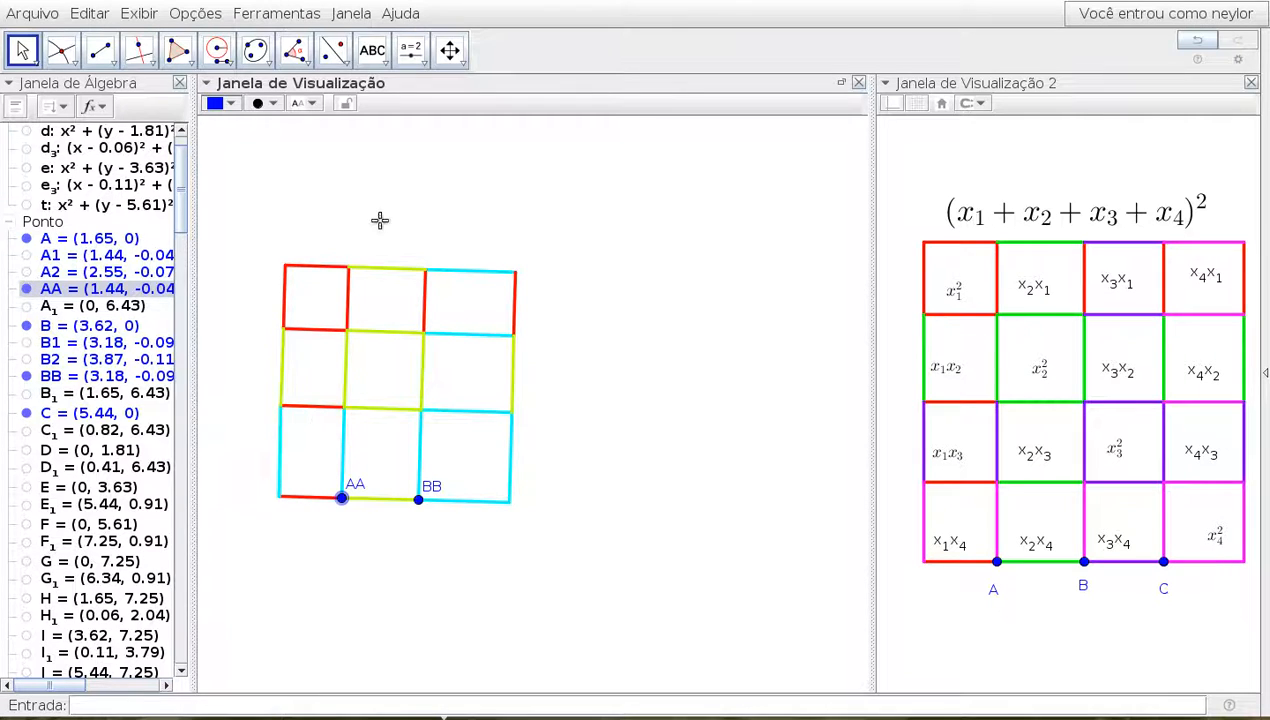
Give the red base segment from Vert1 to AA the caption X_1, show the caption as its label and place it below the segment
right_click(309, 495)
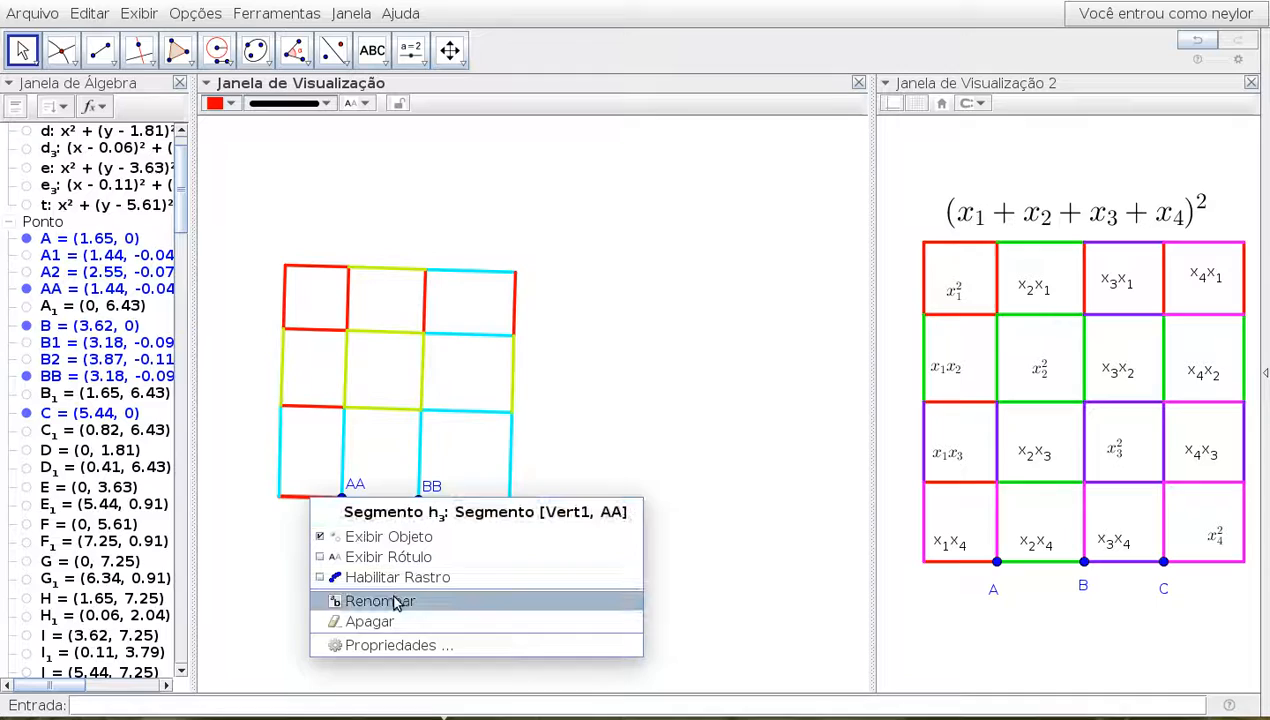
click(395, 645)
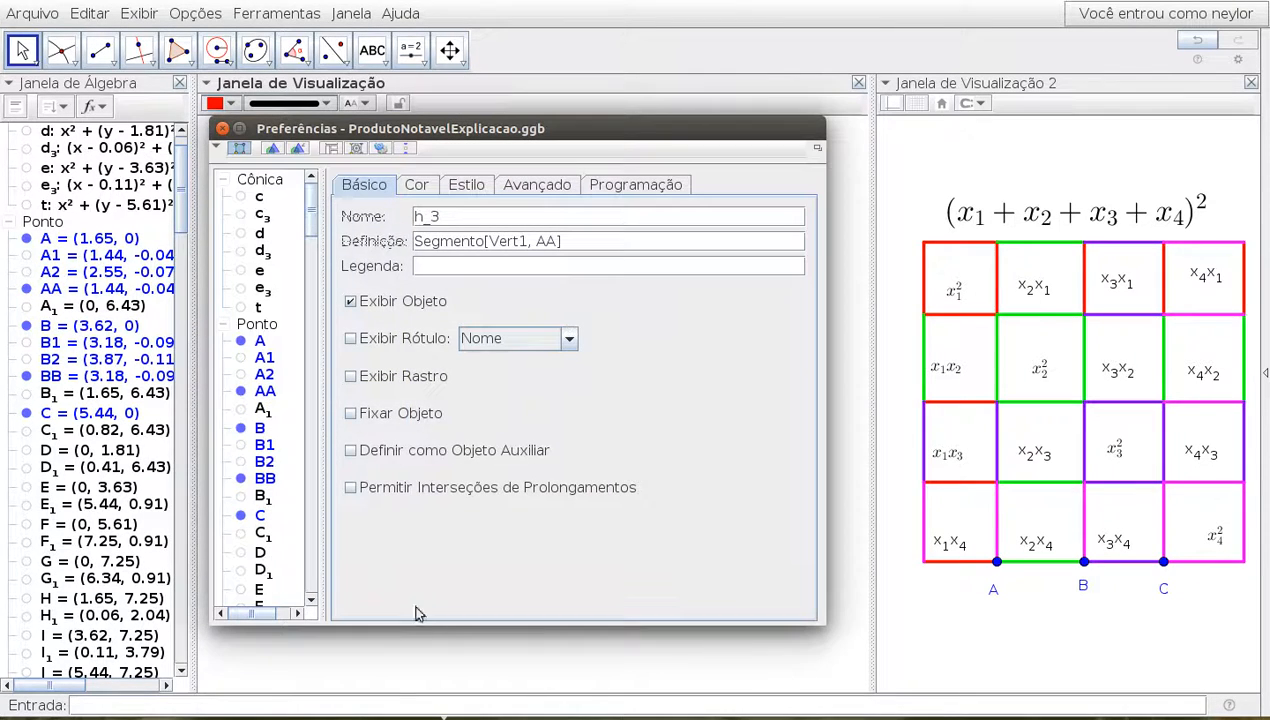
drag(484, 135, 859, 140)
click(806, 270)
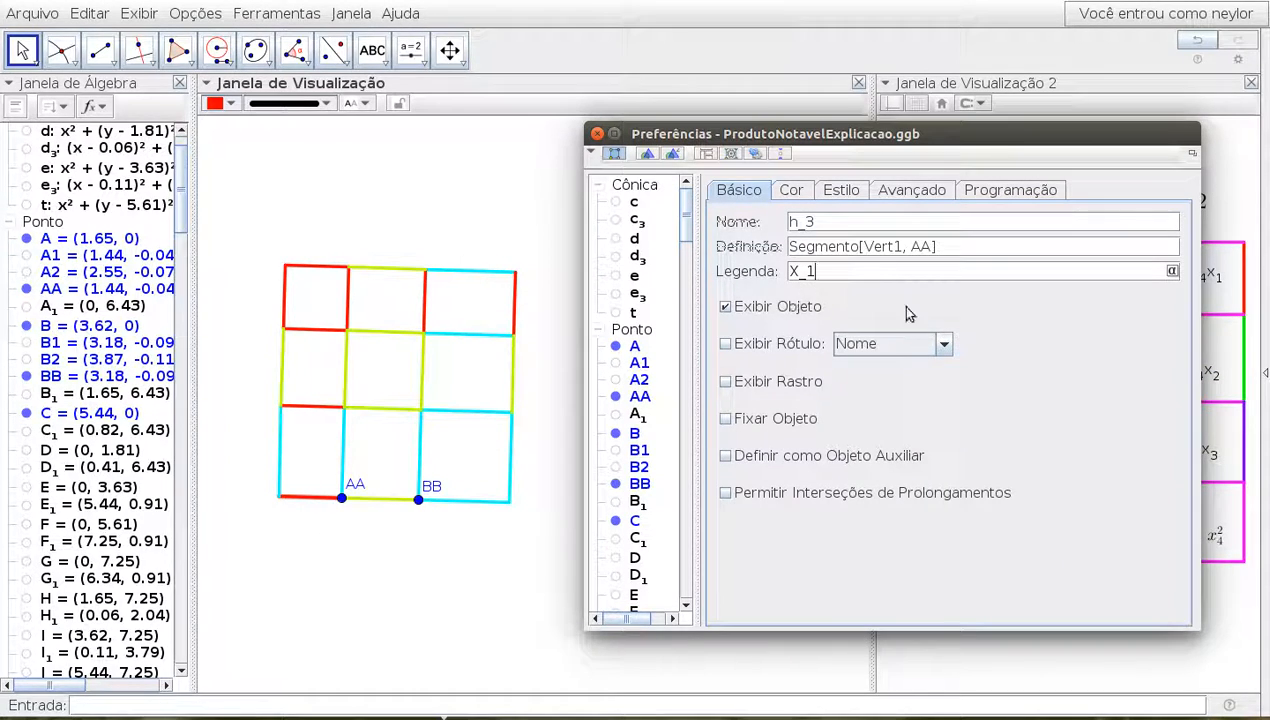
click(895, 345)
click(873, 422)
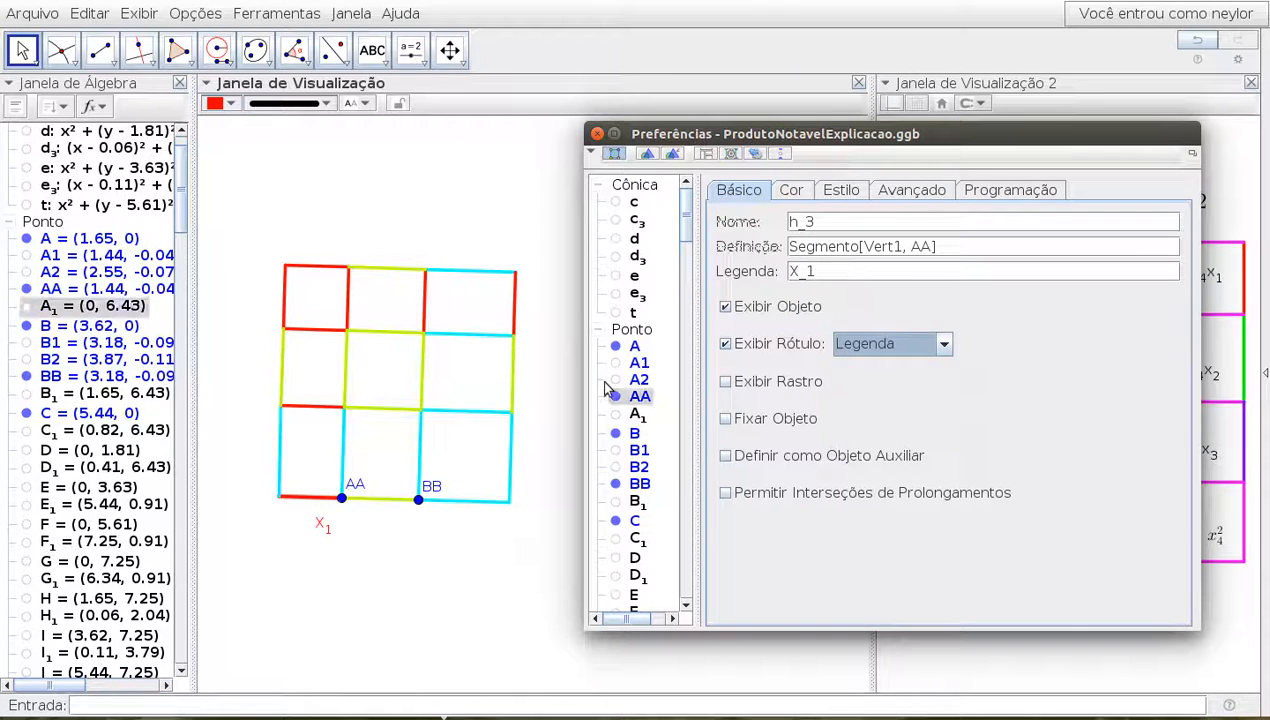
click(597, 133)
click(341, 497)
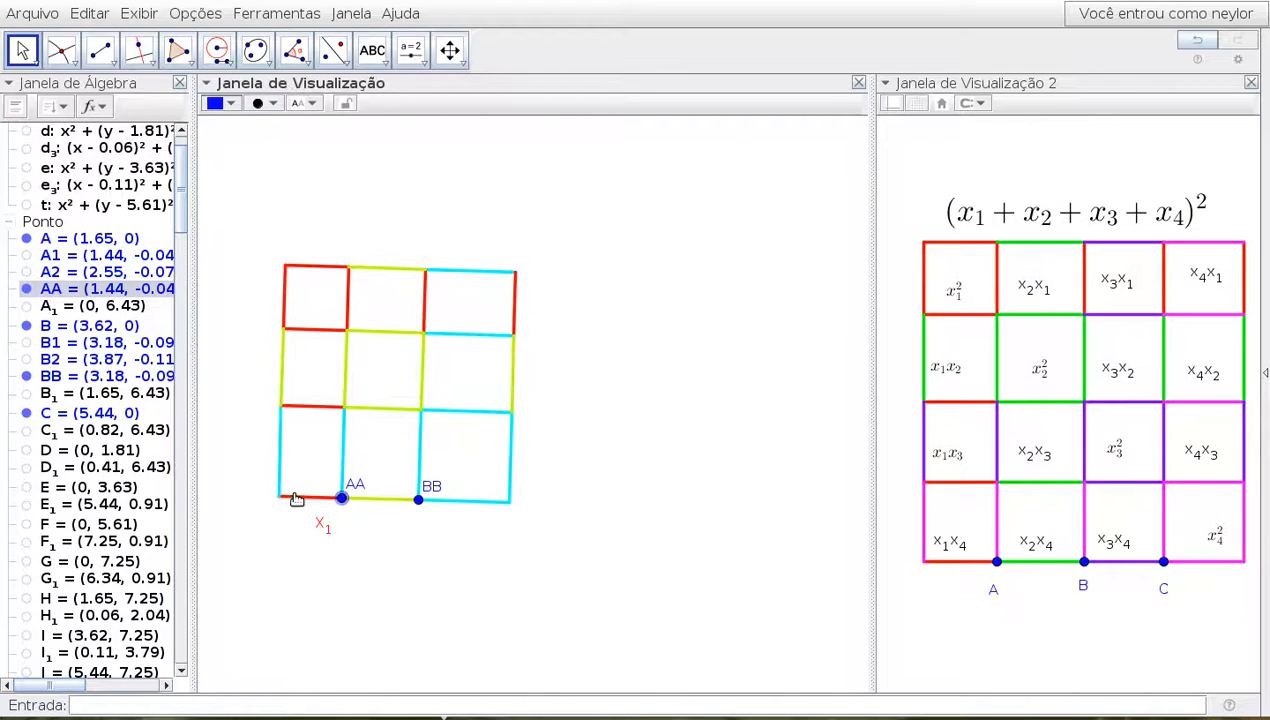
drag(341, 497, 311, 520)
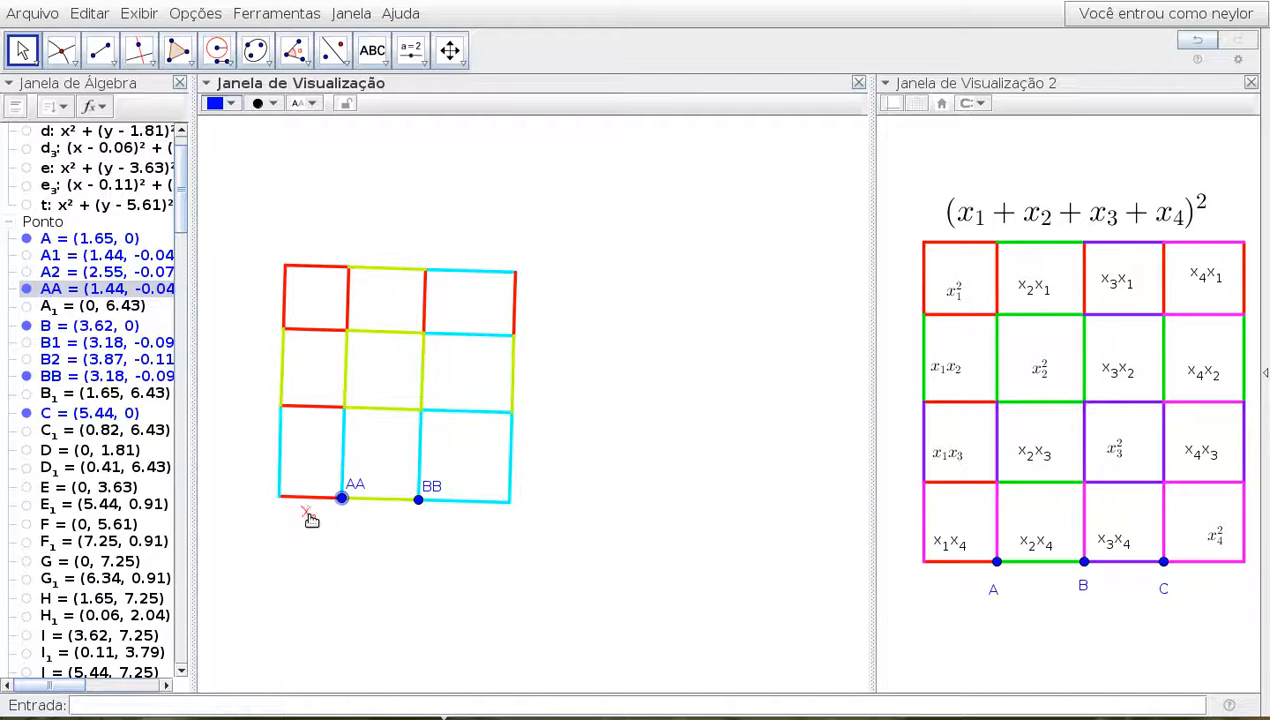
Give the base segment from AA to BB the caption X_2, show the caption as its label and place it below the segment
right_click(385, 505)
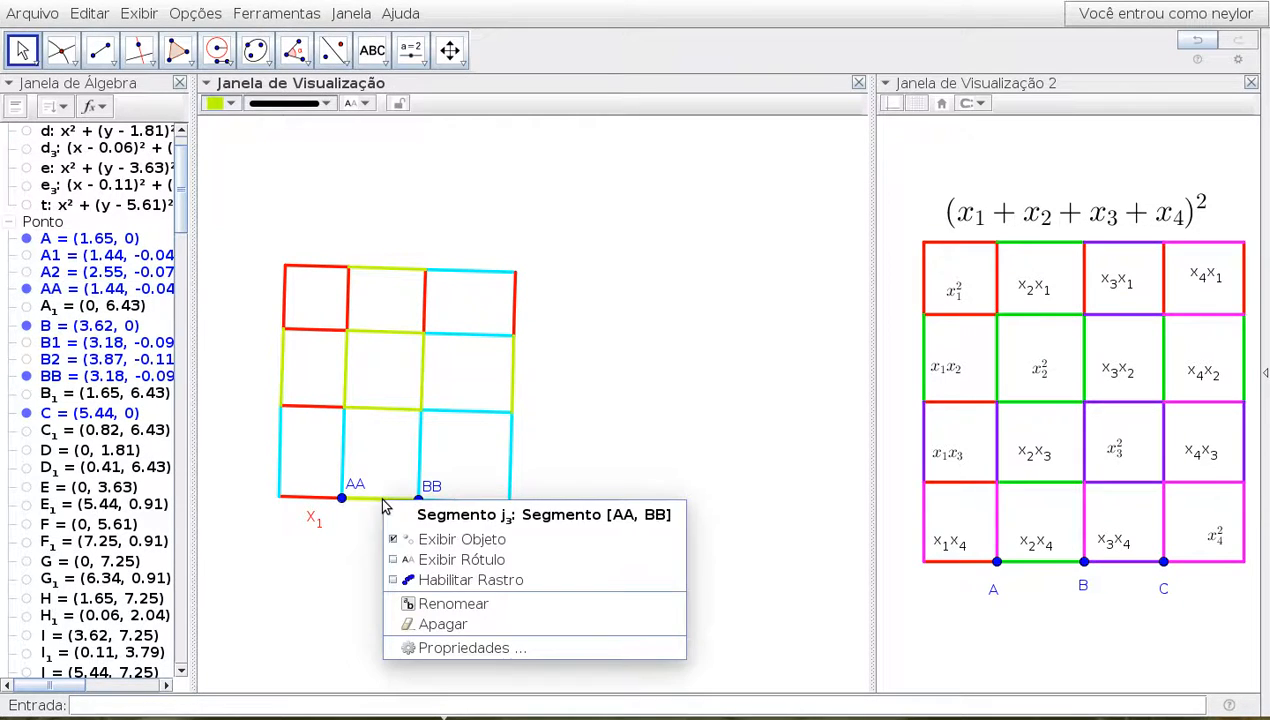
click(470, 648)
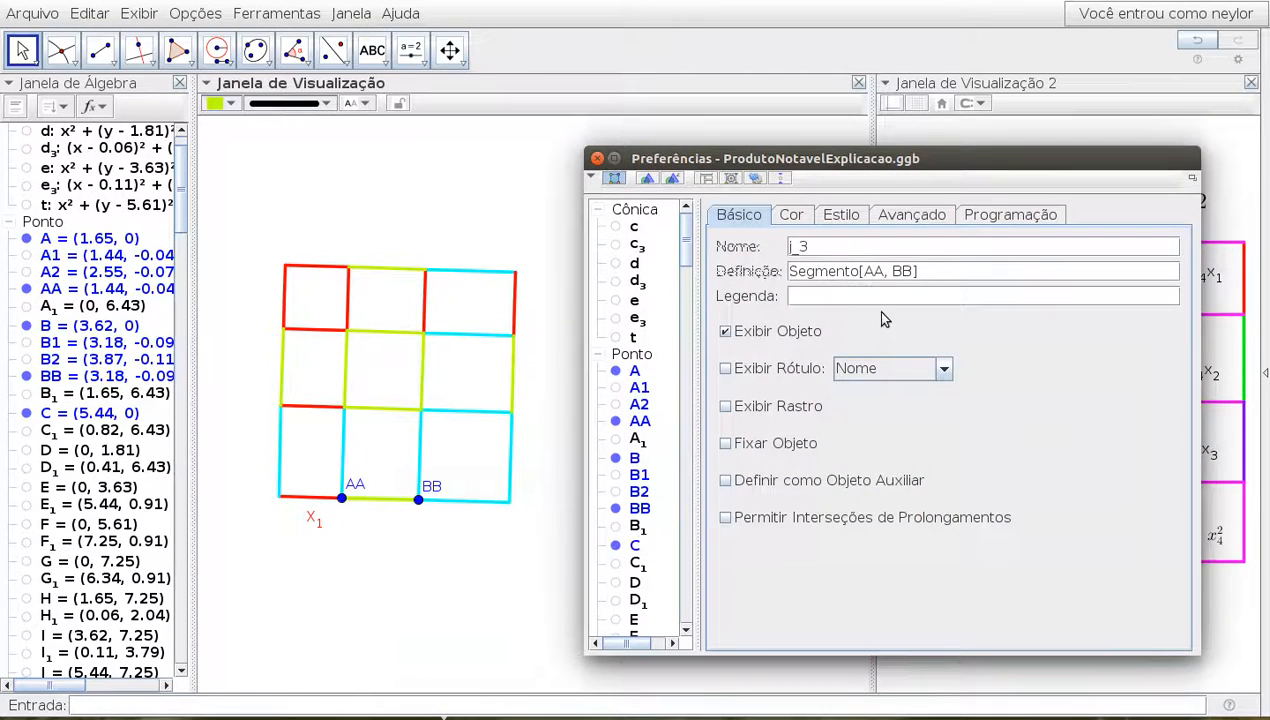
click(816, 295)
click(860, 245)
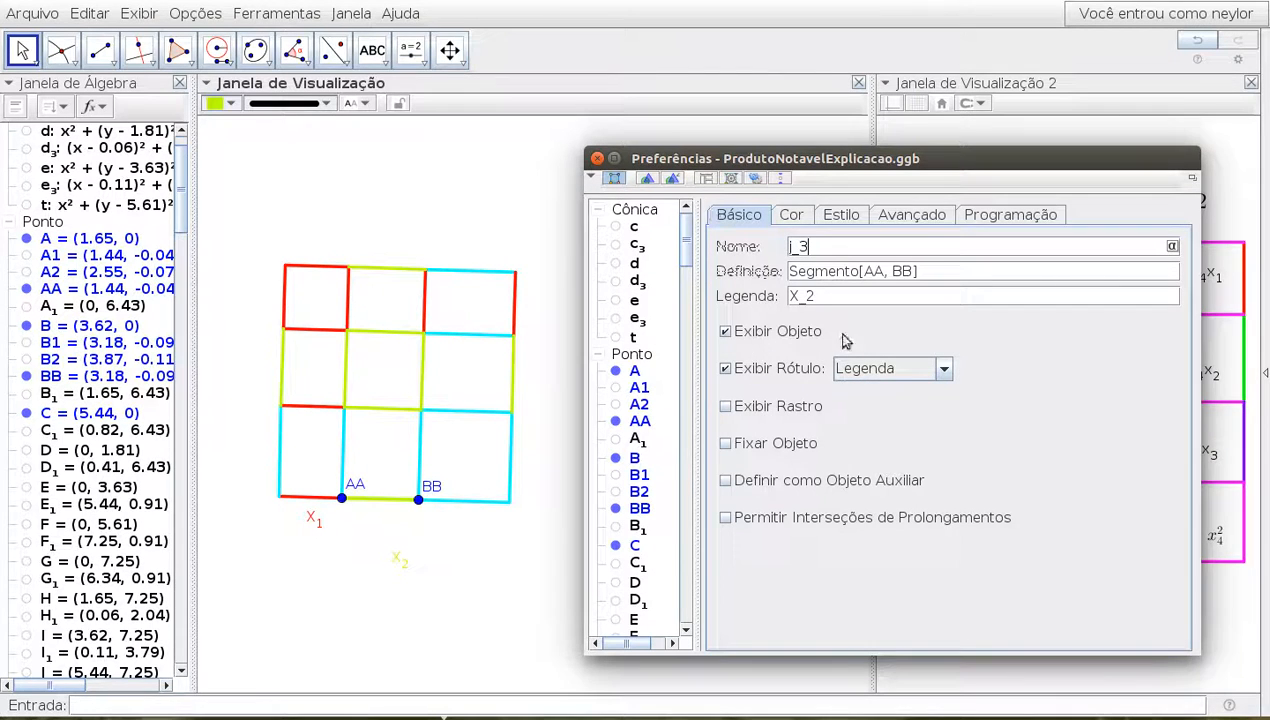
click(597, 159)
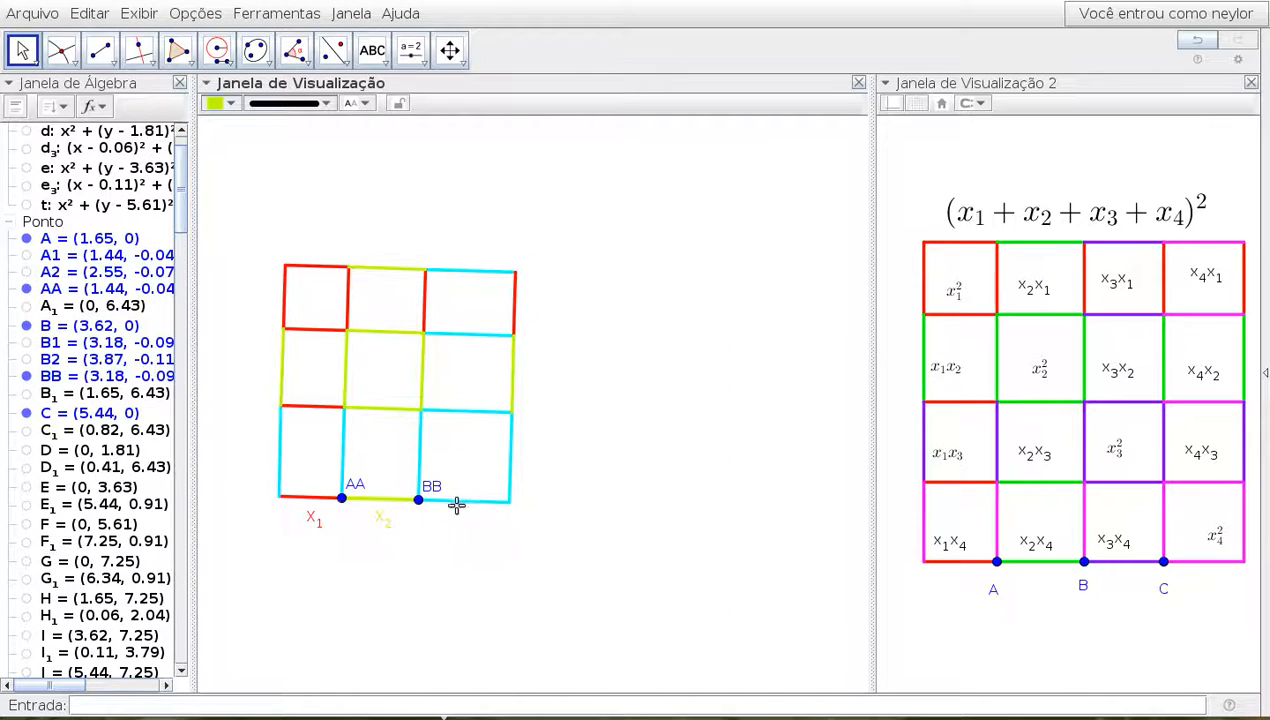
Give the base segment from BB to Vert2 the caption X_3, show the caption as its label and place it below the segment
right_click(464, 503)
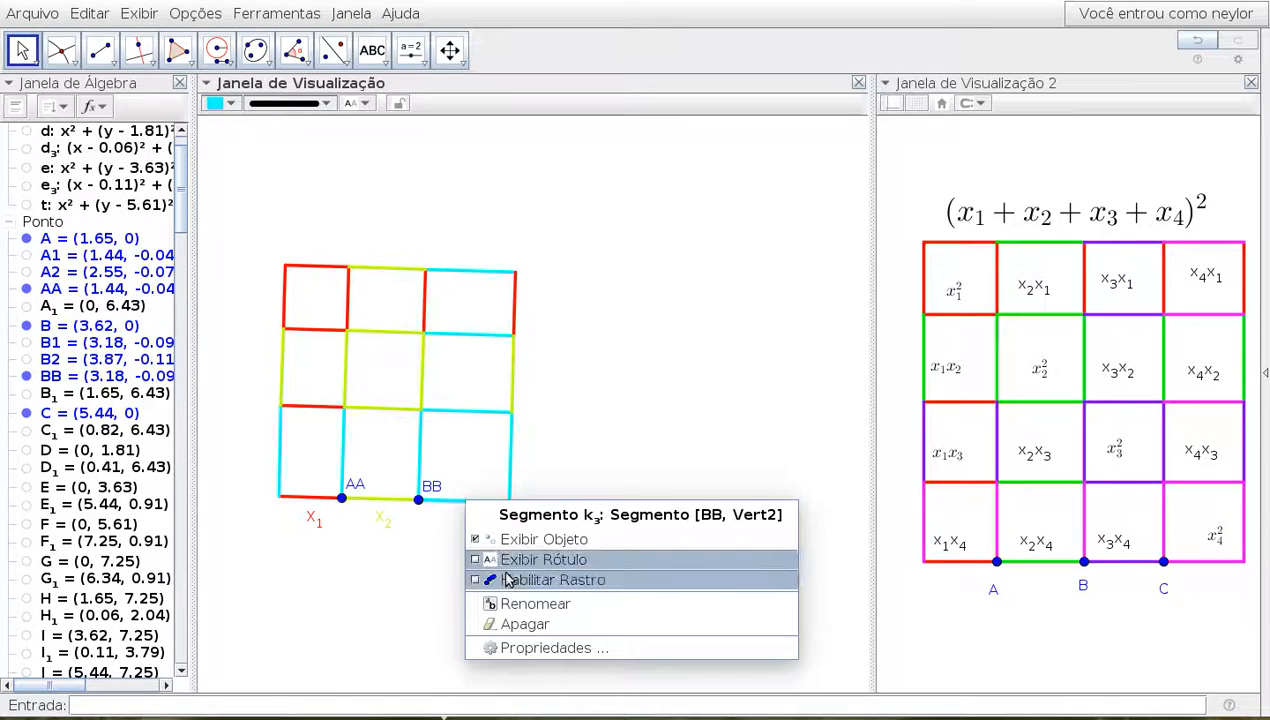
click(508, 645)
click(801, 318)
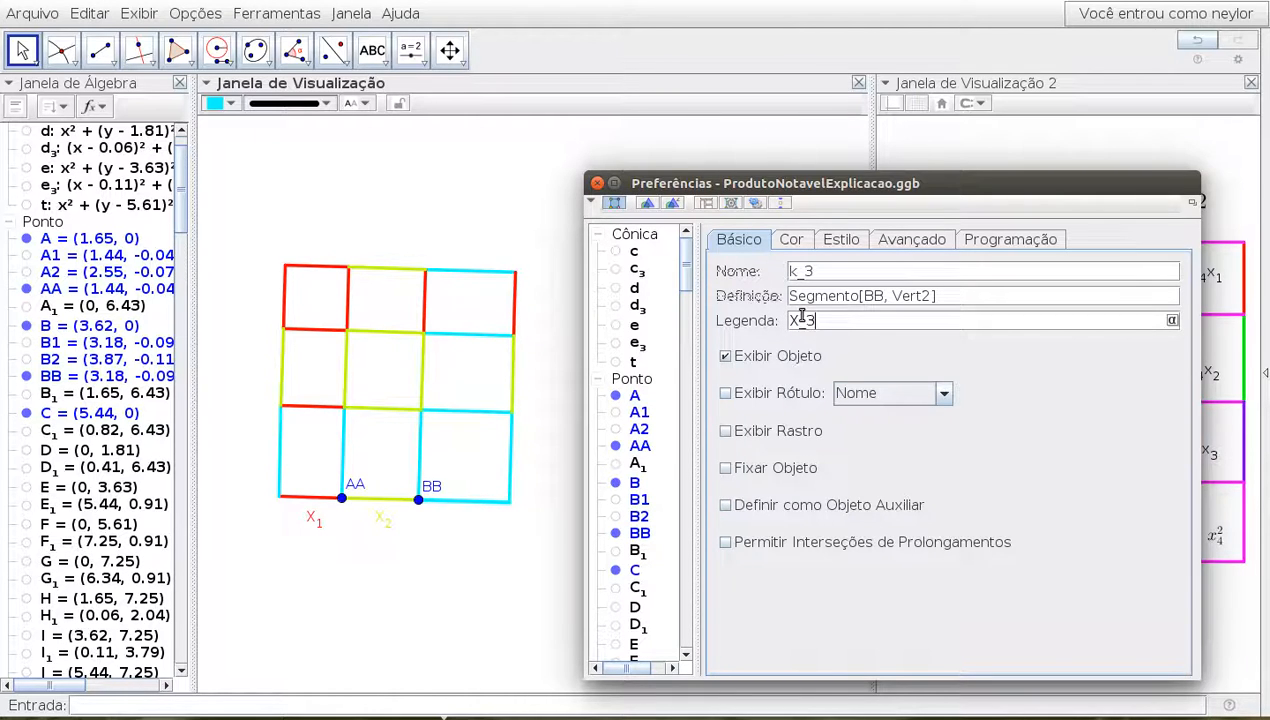
click(825, 268)
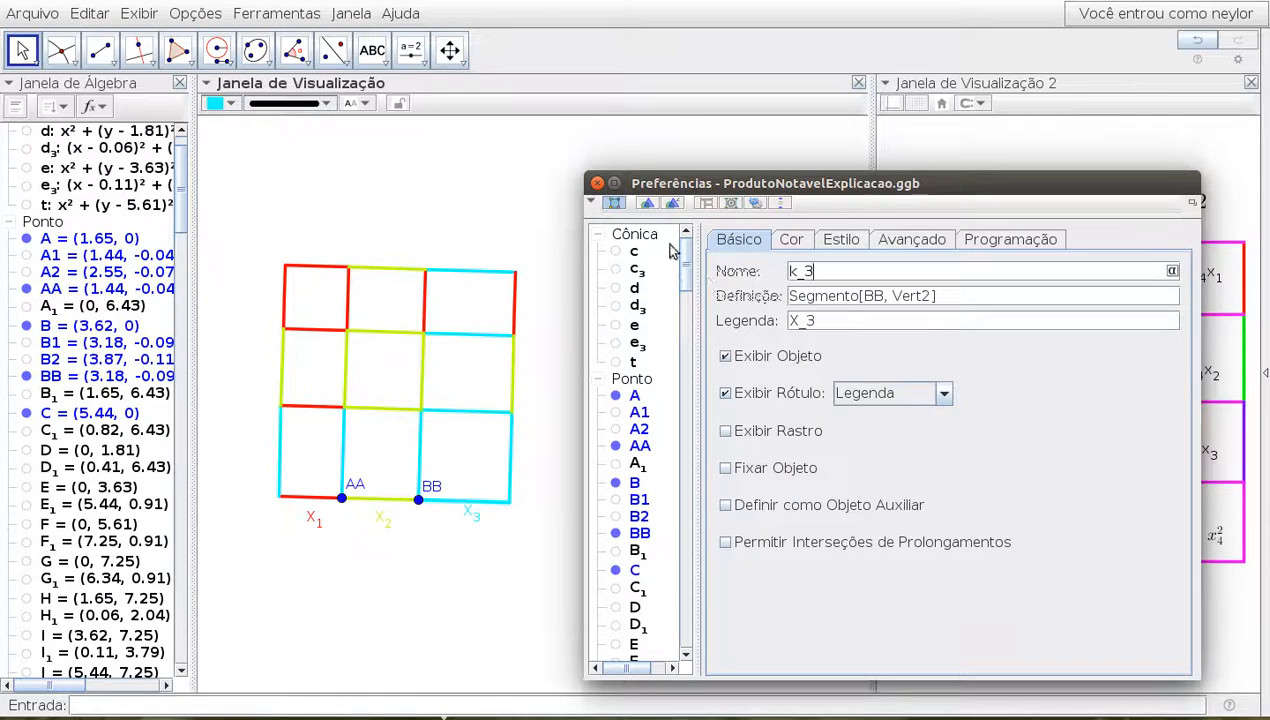
click(597, 184)
drag(470, 516, 467, 526)
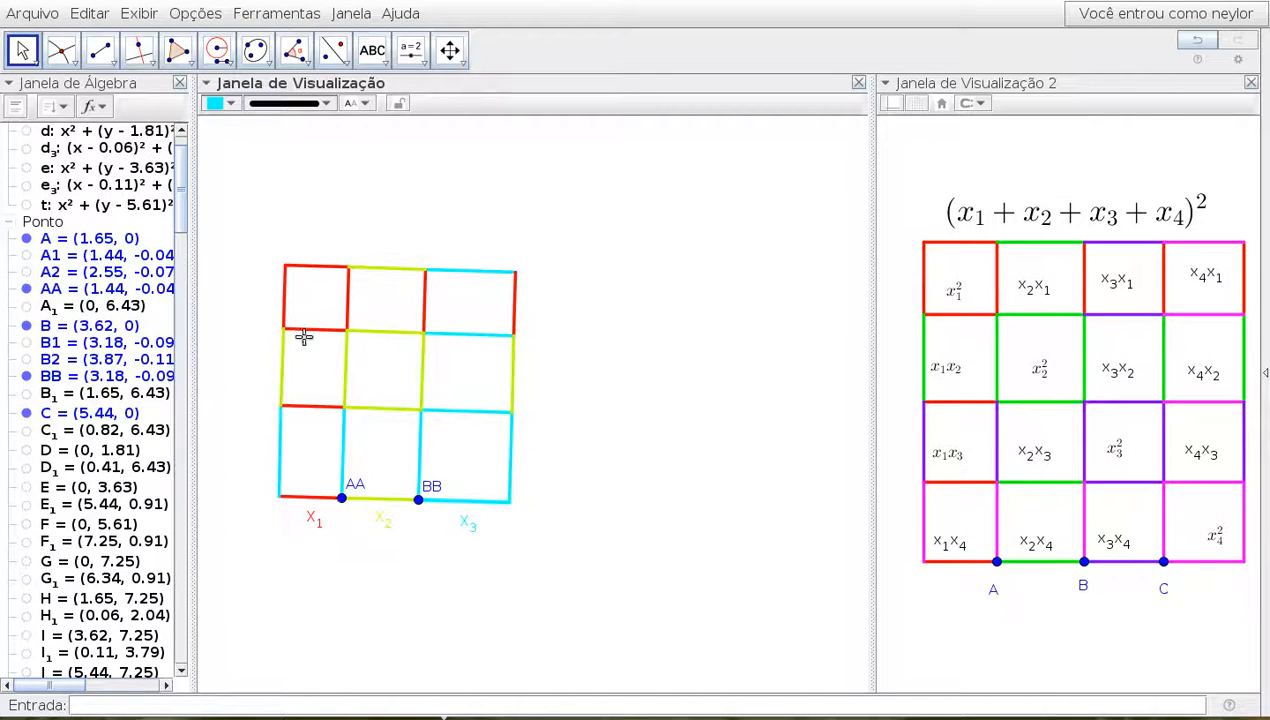
Give the lowest cyan segment on the square's left side the caption X_3 and show the caption as its label
right_click(281, 443)
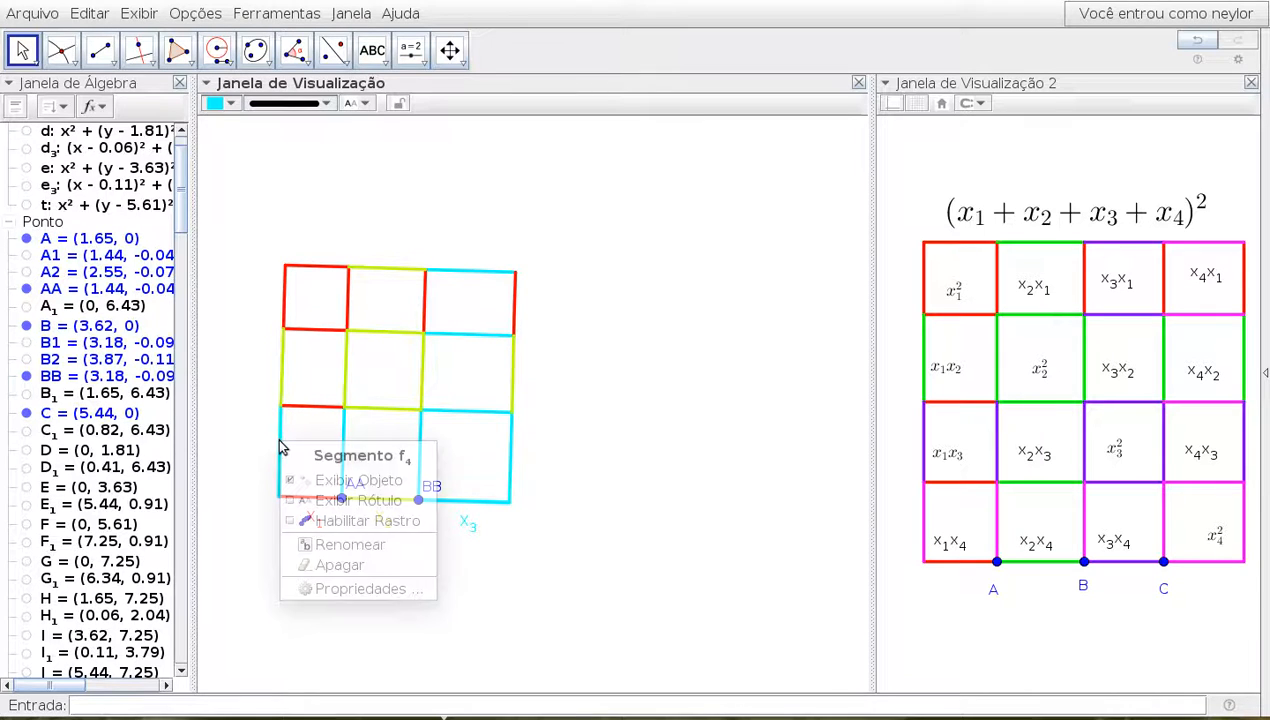
click(352, 590)
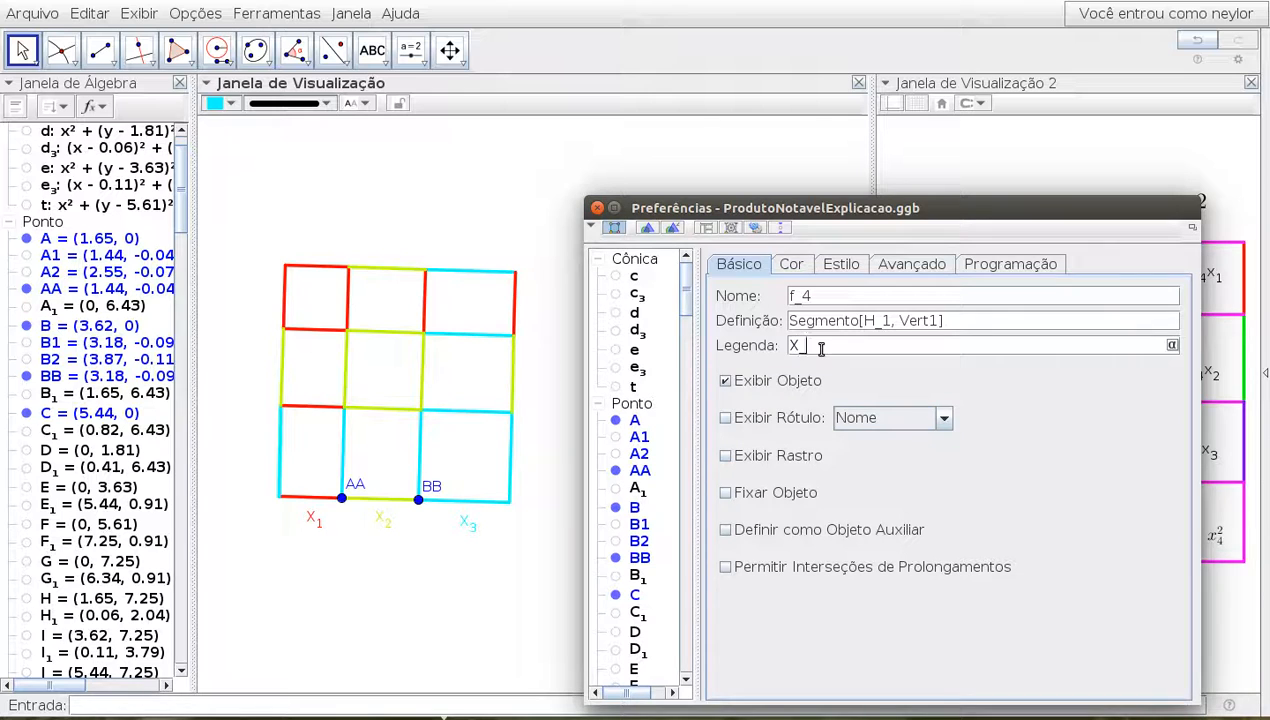
key(Return)
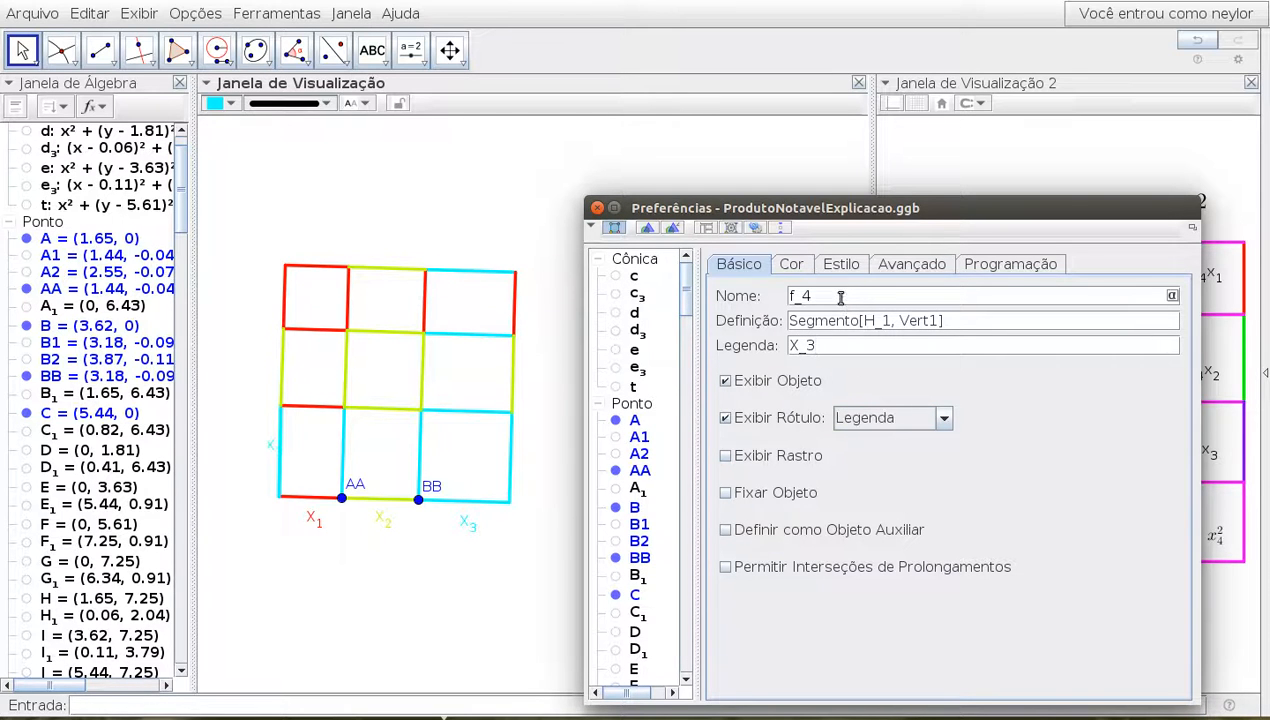
click(597, 208)
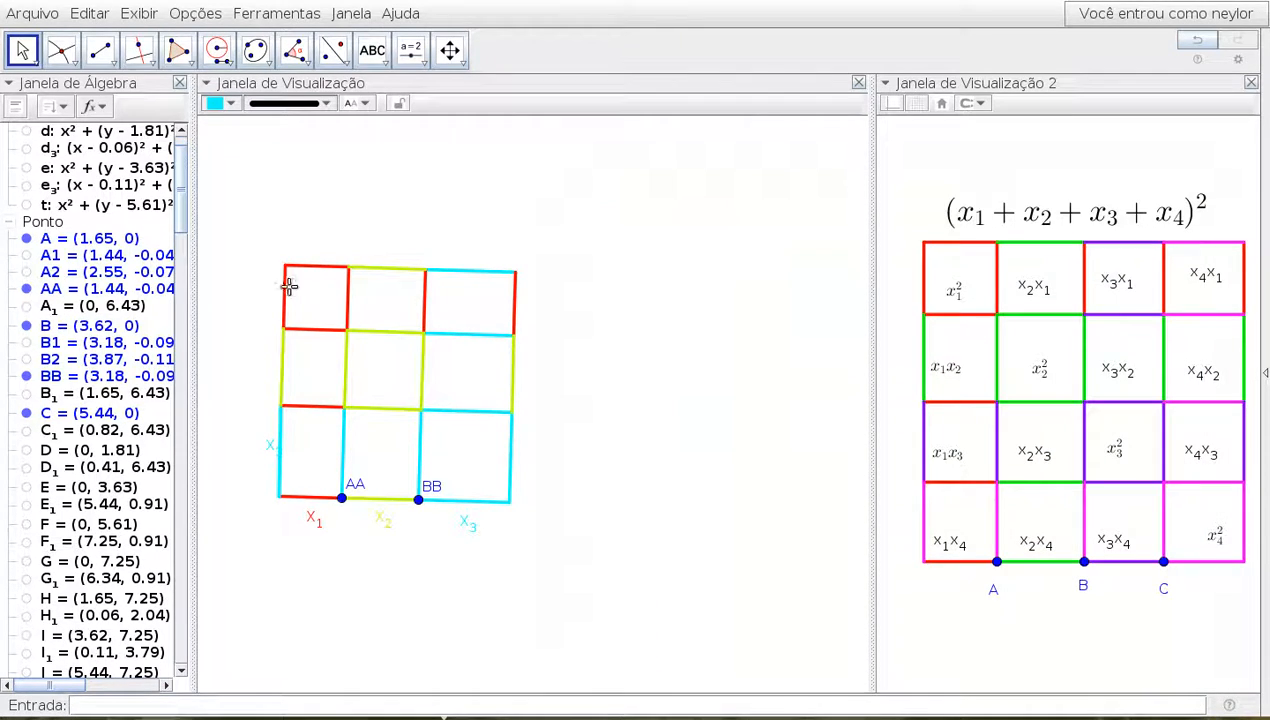
Caption the upper red segment on the square's left side X_1, show it as label, and move the X_1 and X_3 labels outside the square
right_click(285, 295)
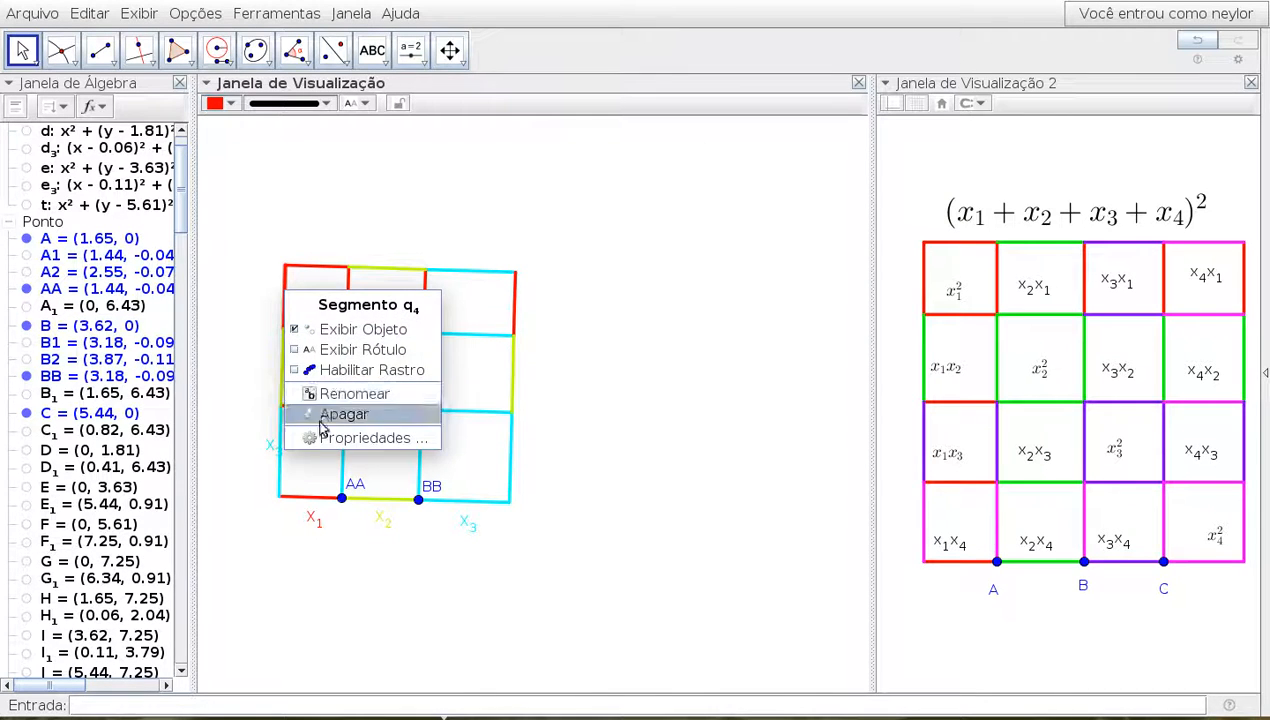
click(330, 438)
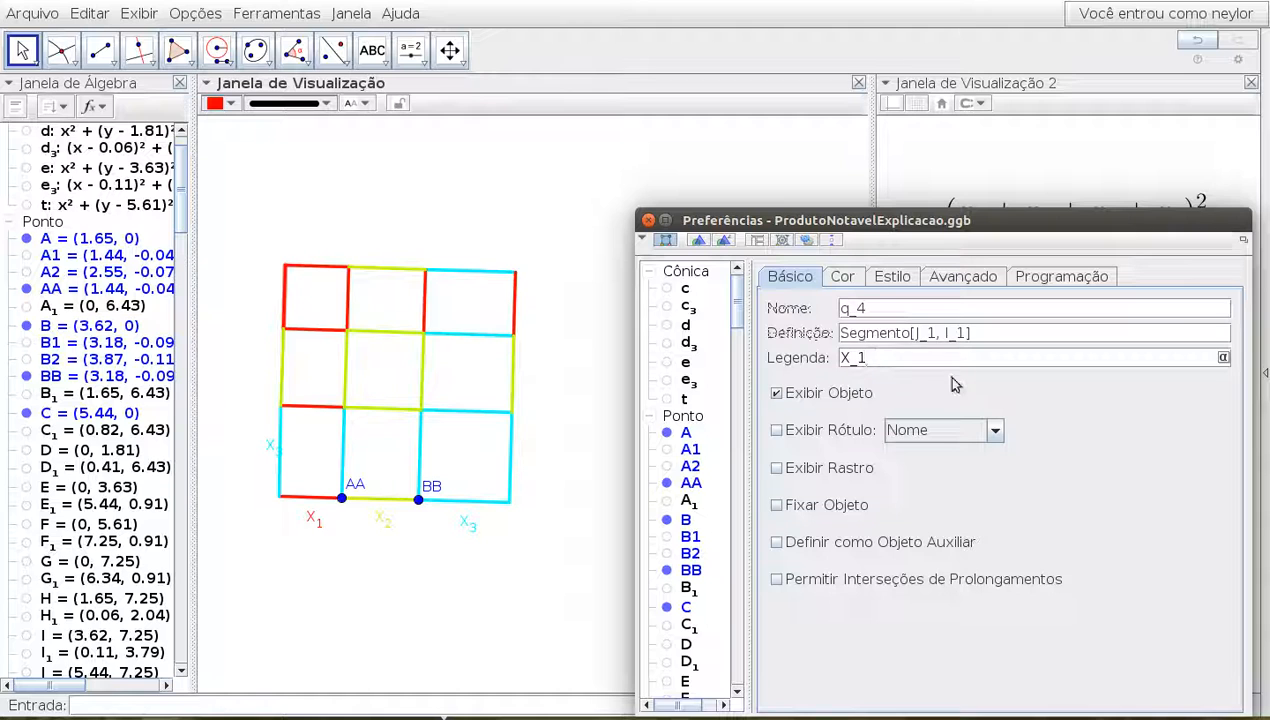
key(Return)
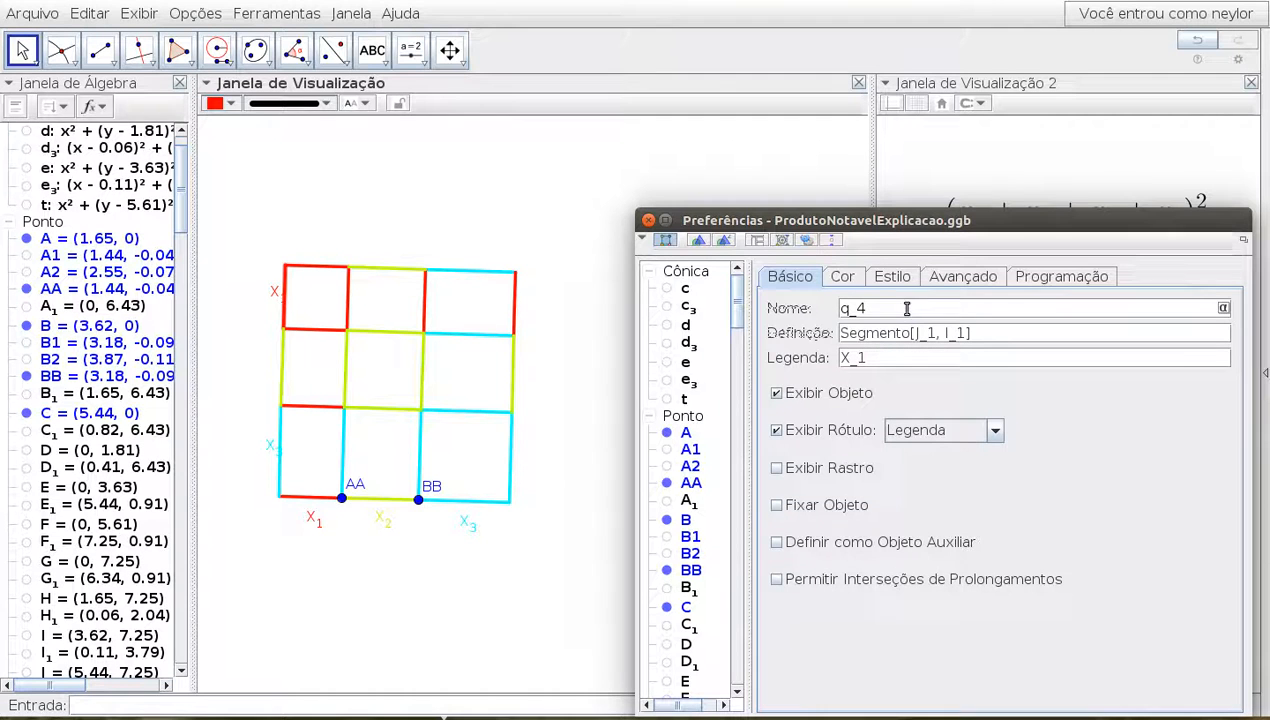
click(648, 220)
drag(276, 295, 261, 296)
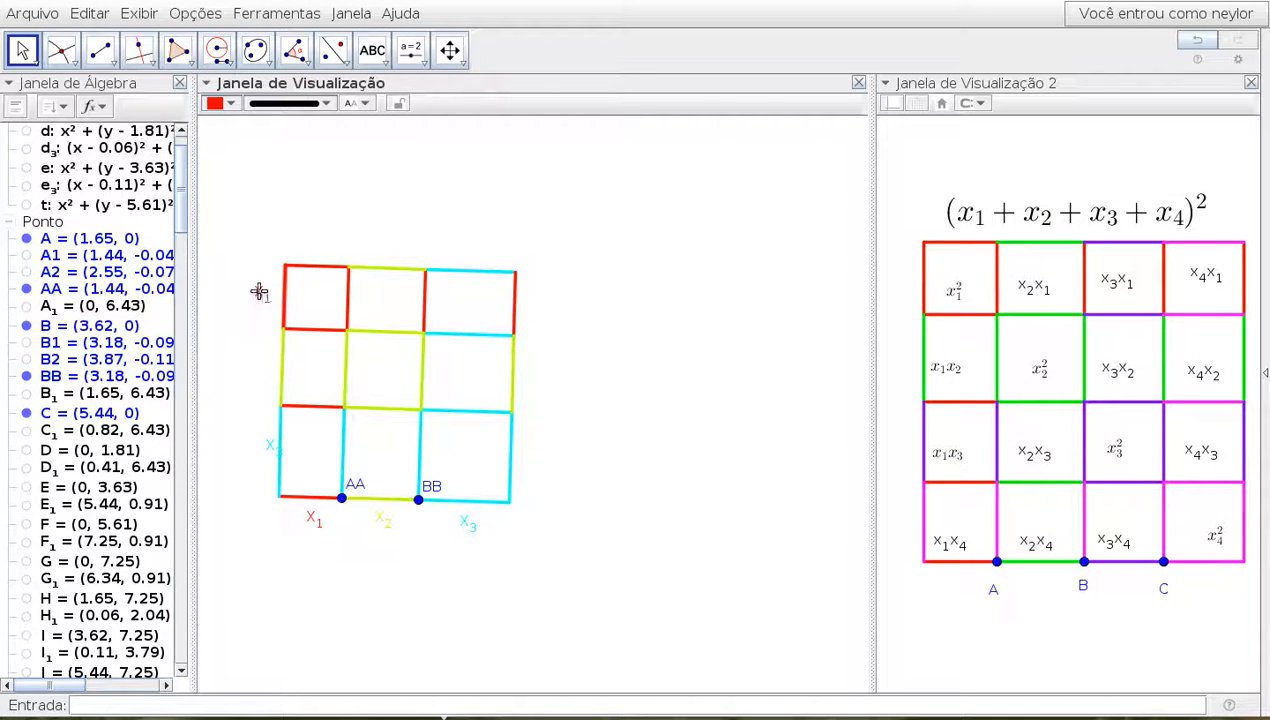
drag(276, 450, 264, 456)
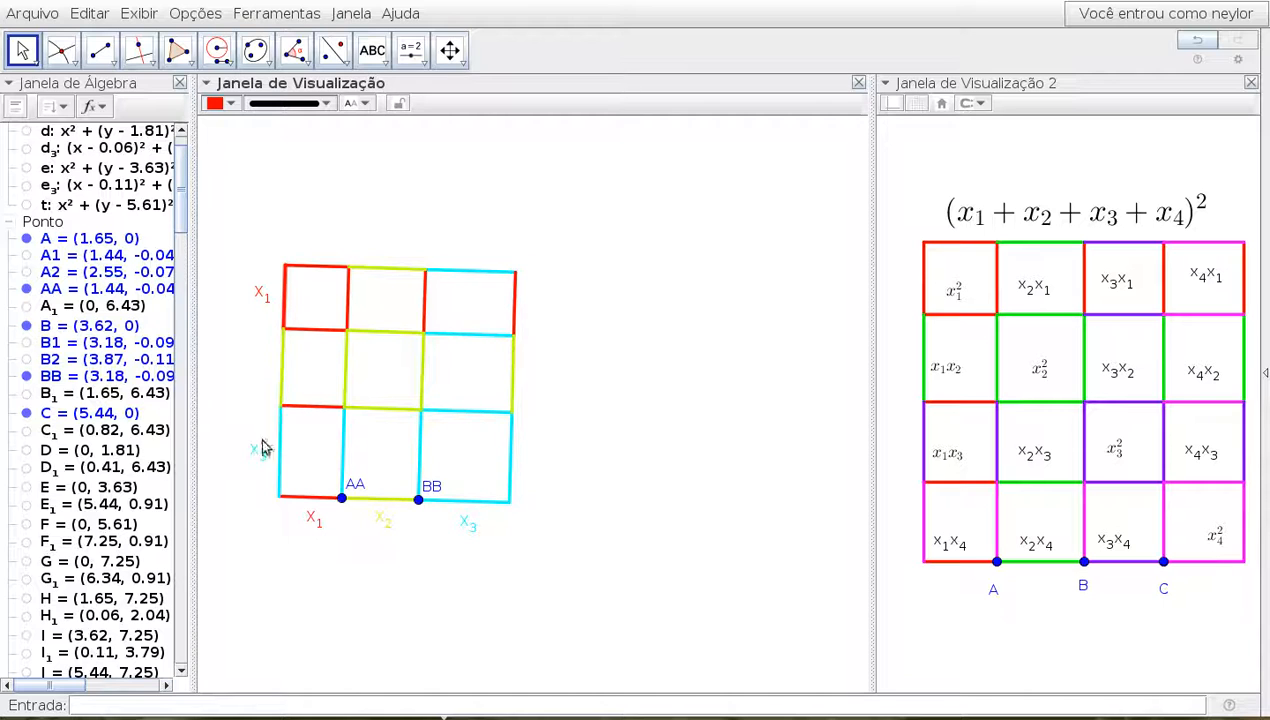
Caption the middle segment on the square's left side X_2, show it as label, and move the label outside the square
right_click(282, 373)
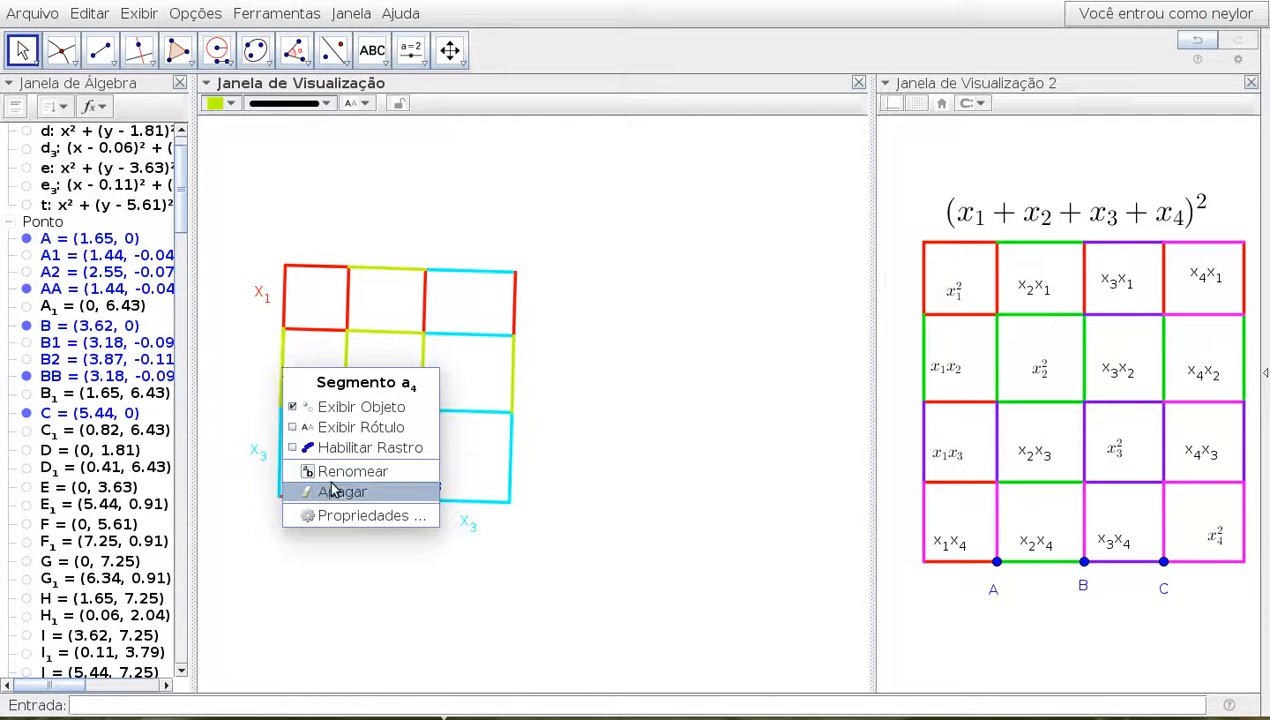
click(338, 514)
click(864, 358)
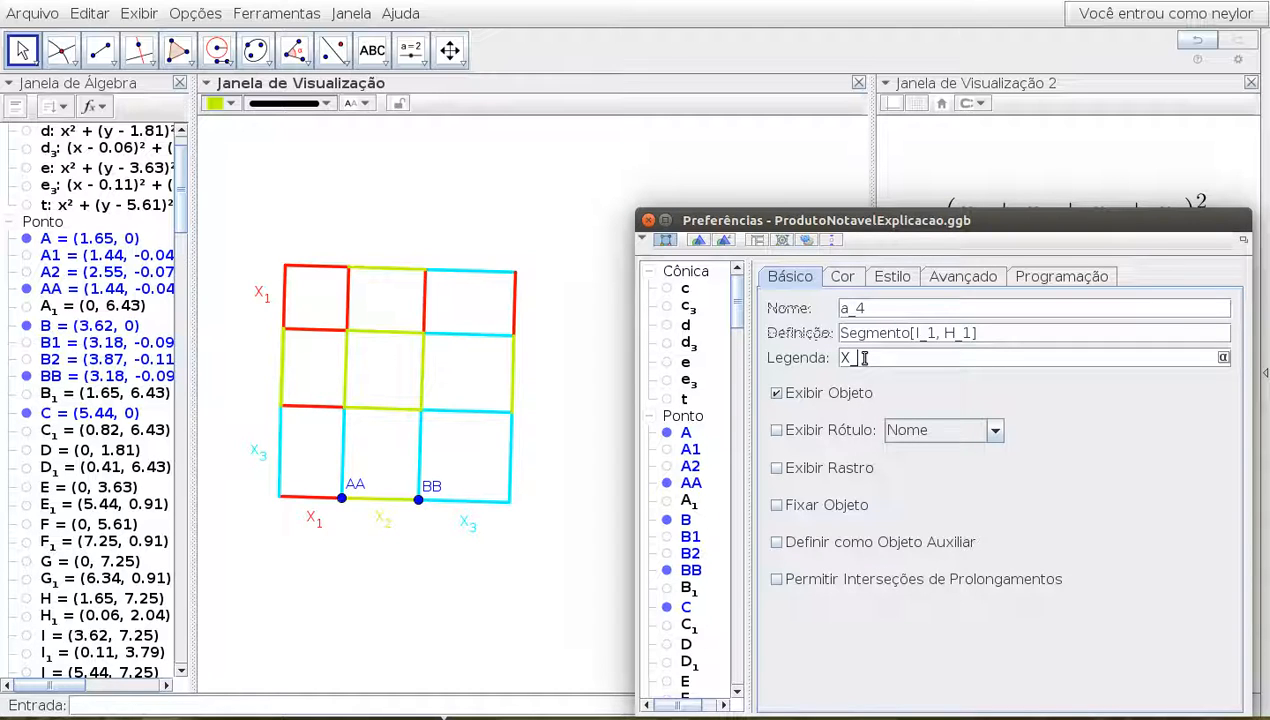
click(900, 308)
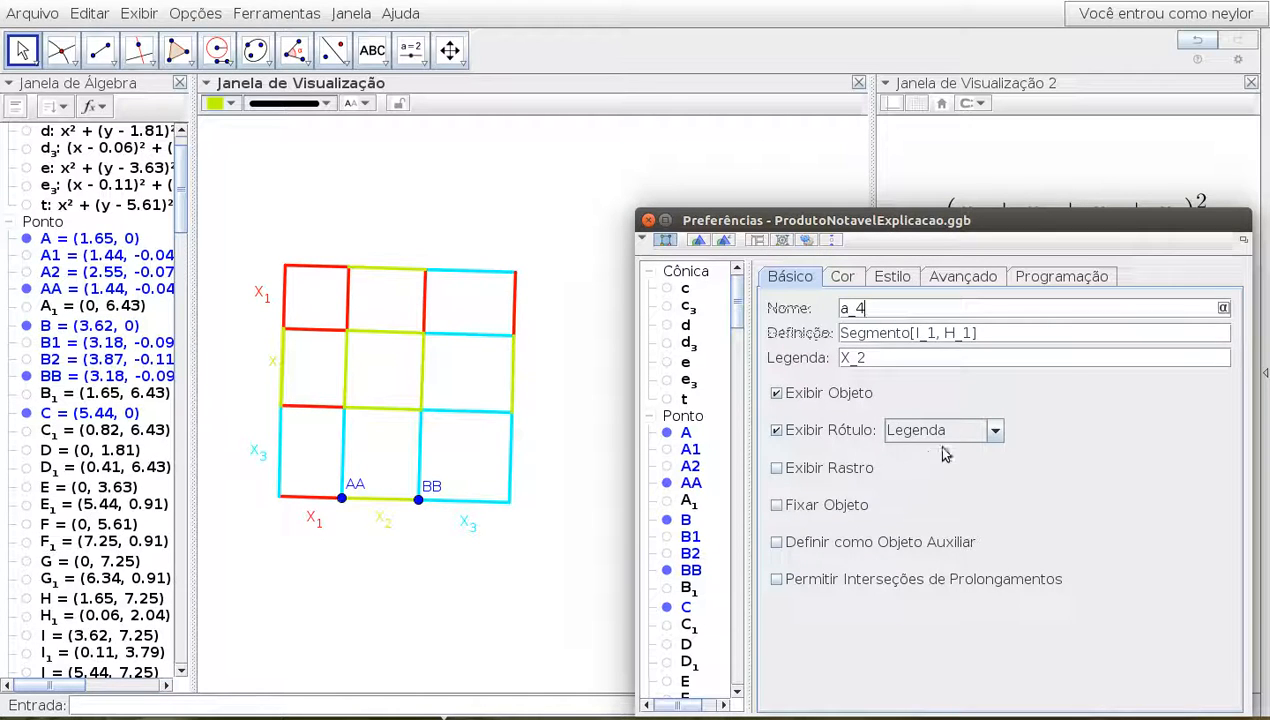
click(646, 220)
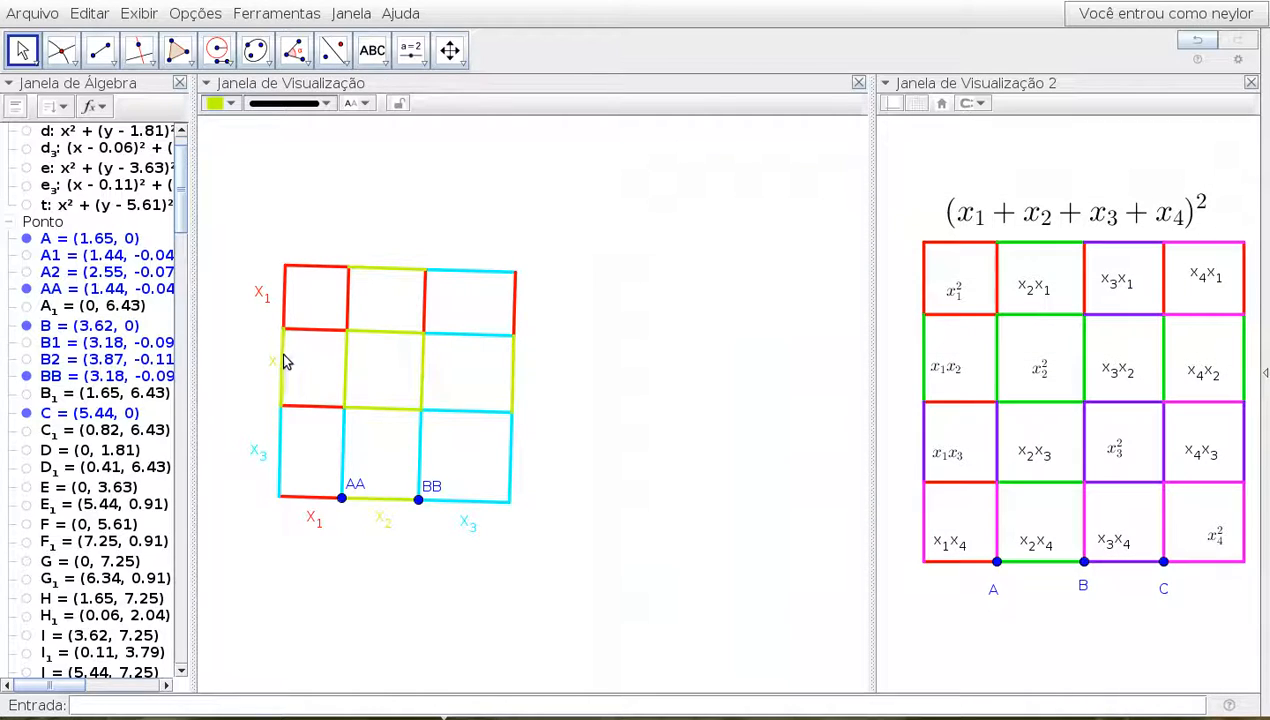
drag(272, 366, 254, 371)
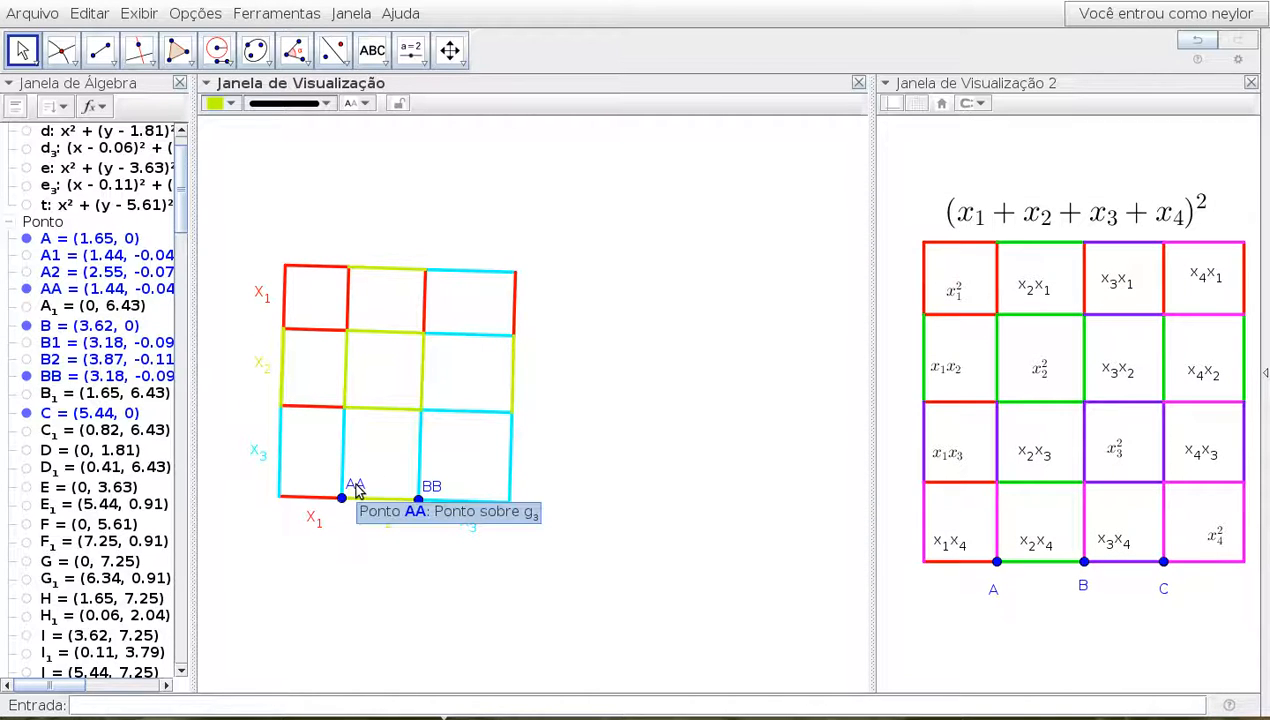
Place the labels of AA and BB below their points and test the square by moving both points along the base
drag(358, 490, 343, 513)
drag(432, 488, 553, 509)
drag(341, 499, 283, 502)
drag(451, 499, 418, 500)
drag(338, 508, 391, 503)
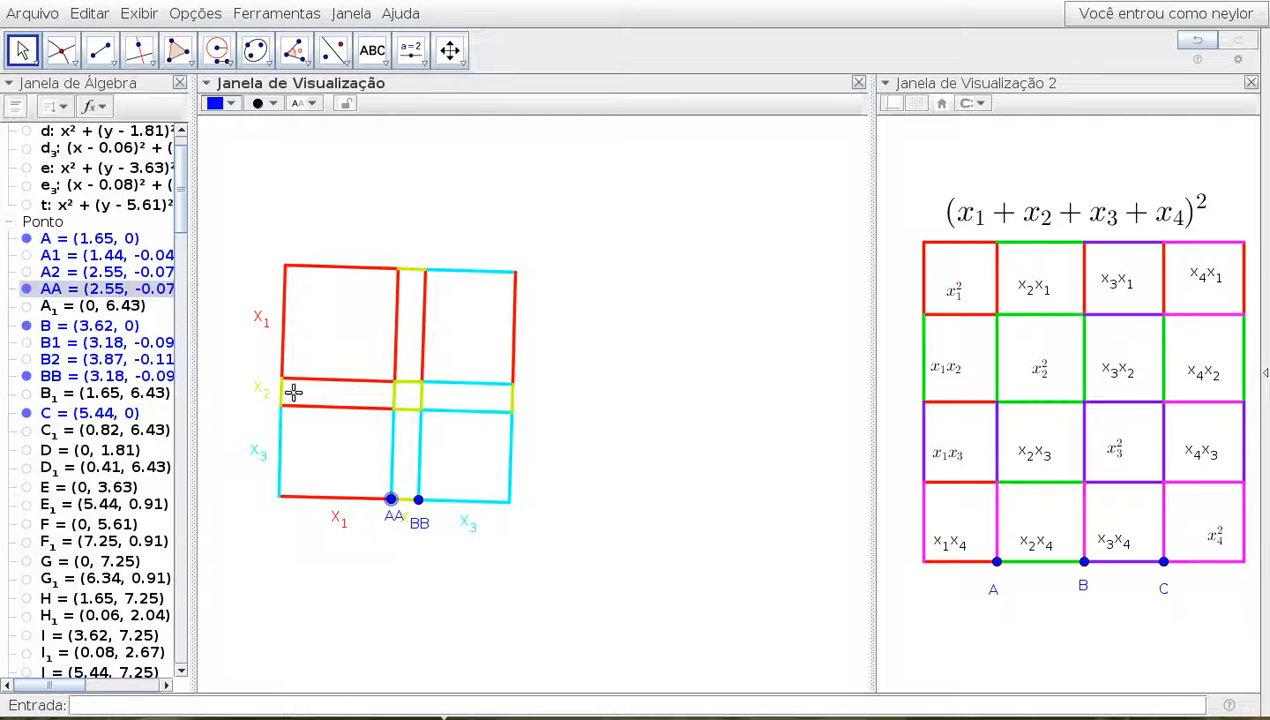
drag(389, 499, 268, 490)
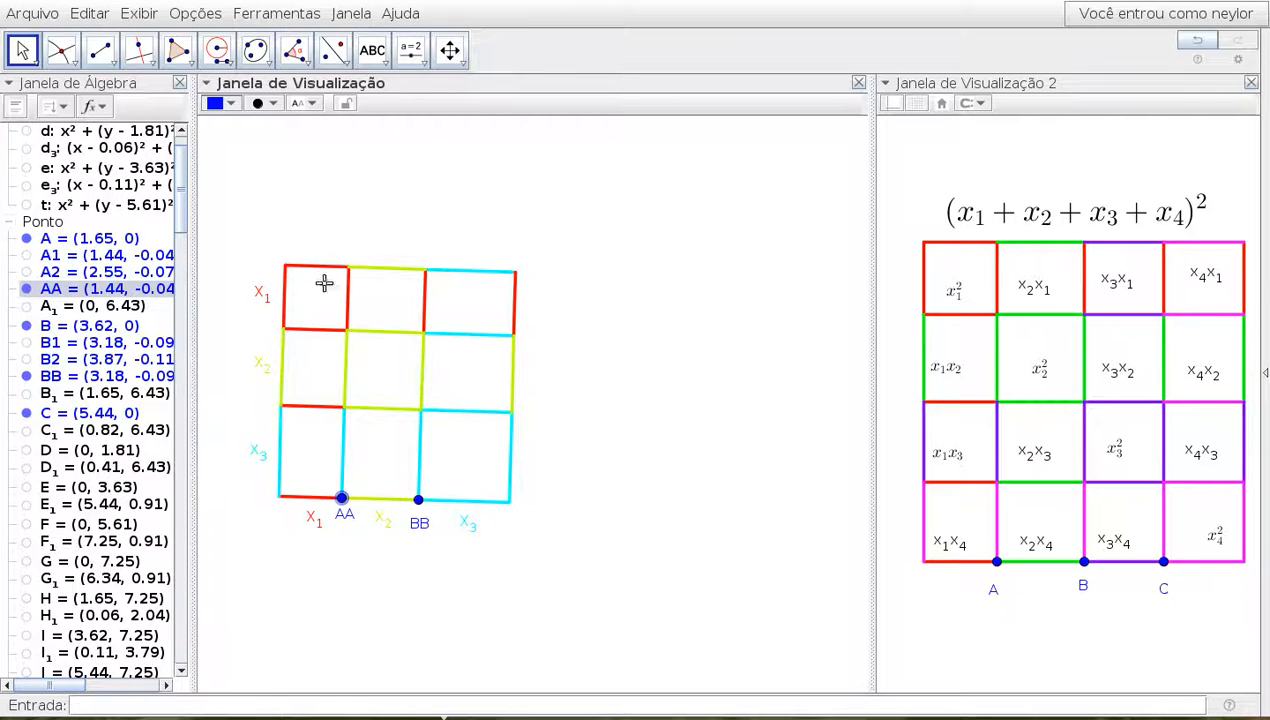
Start a LaTeX text for the square's upper-left red cell and enter x_{1} using the subscript template
click(372, 50)
click(312, 304)
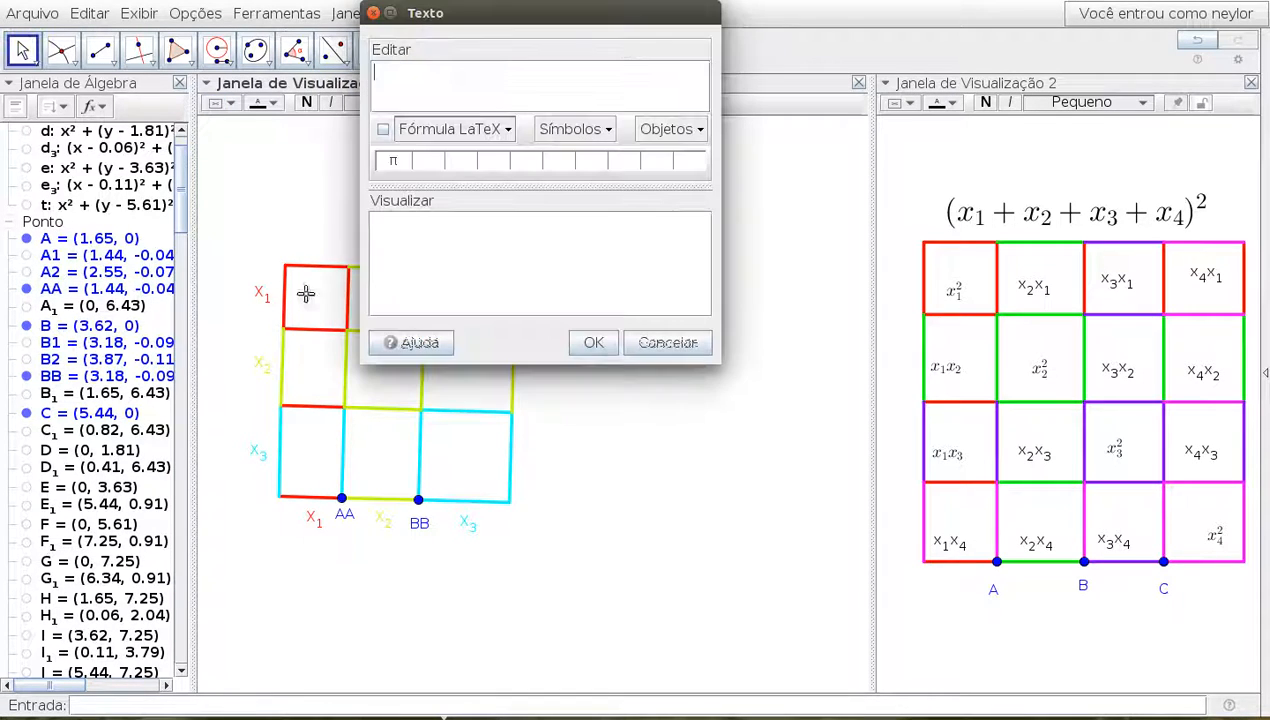
text(x)
click(383, 129)
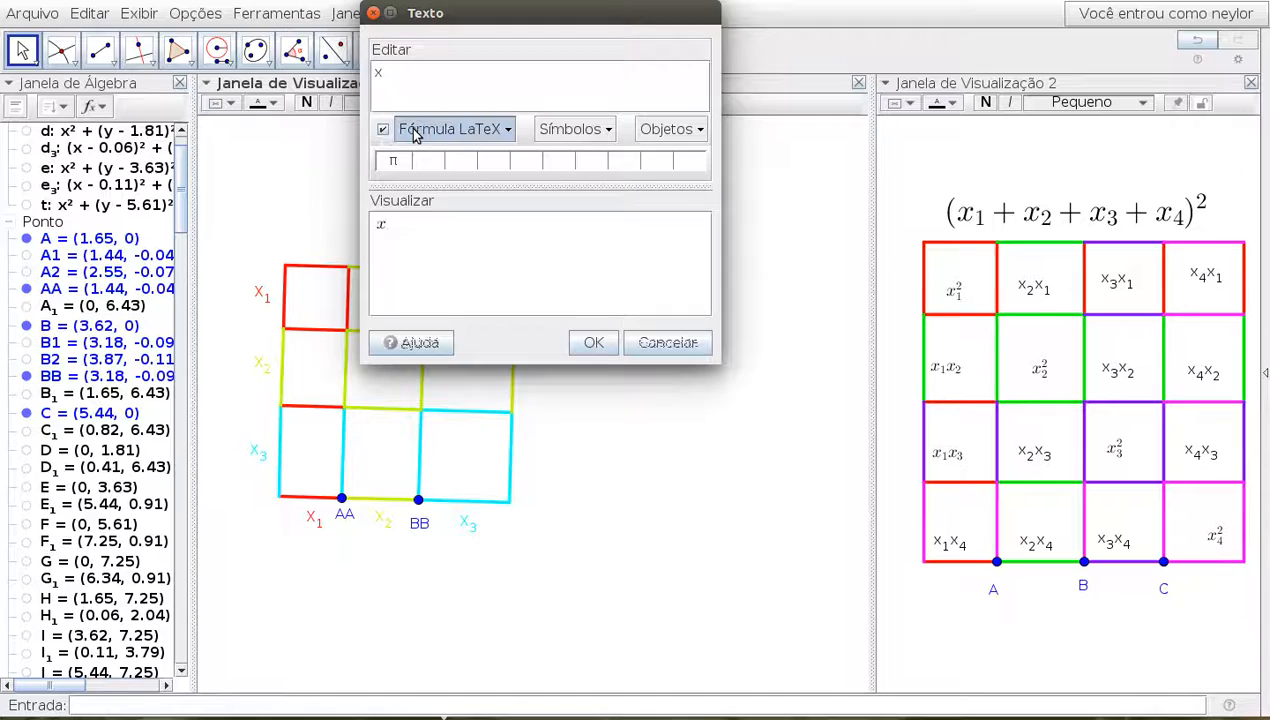
click(440, 133)
mouse_move(465, 157)
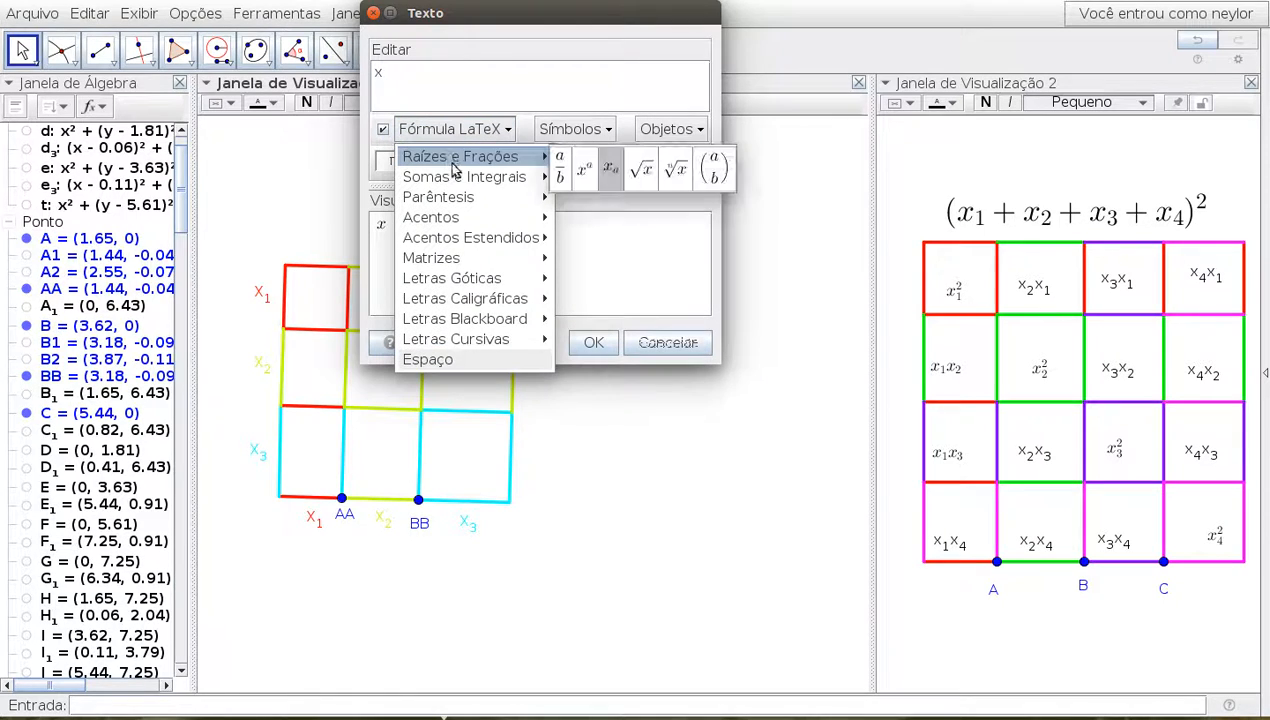
click(610, 172)
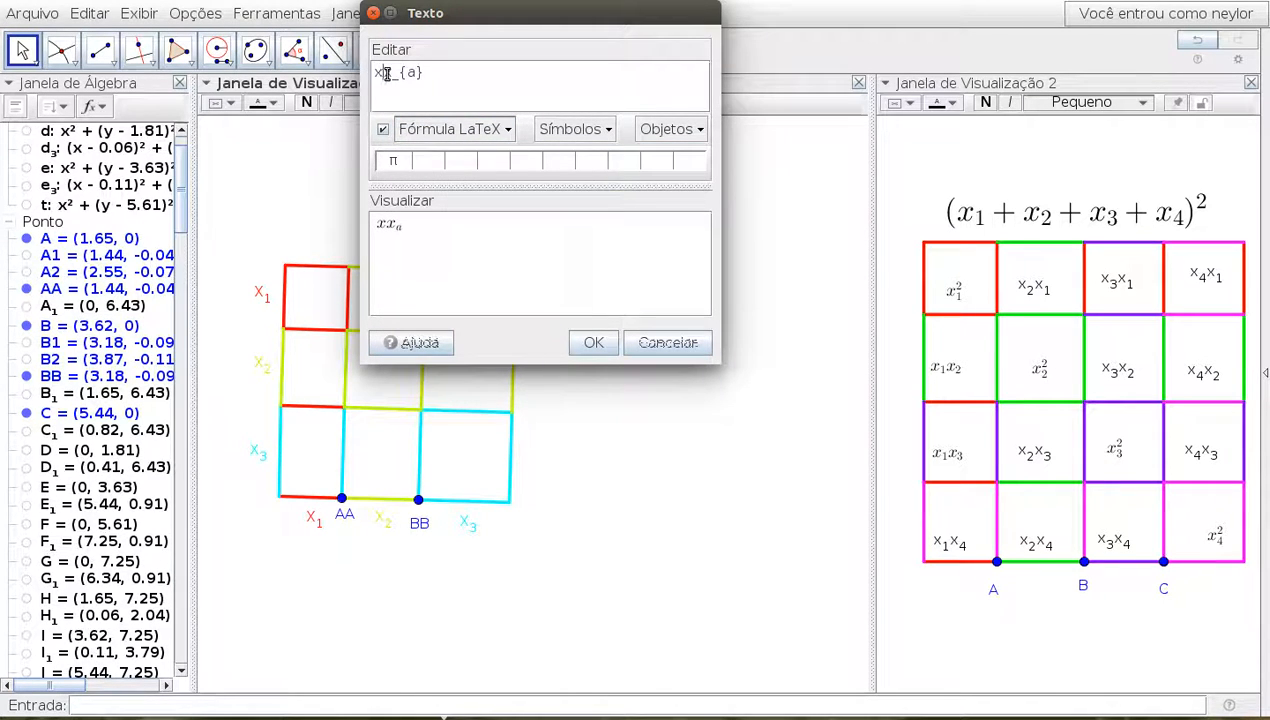
key(Delete)
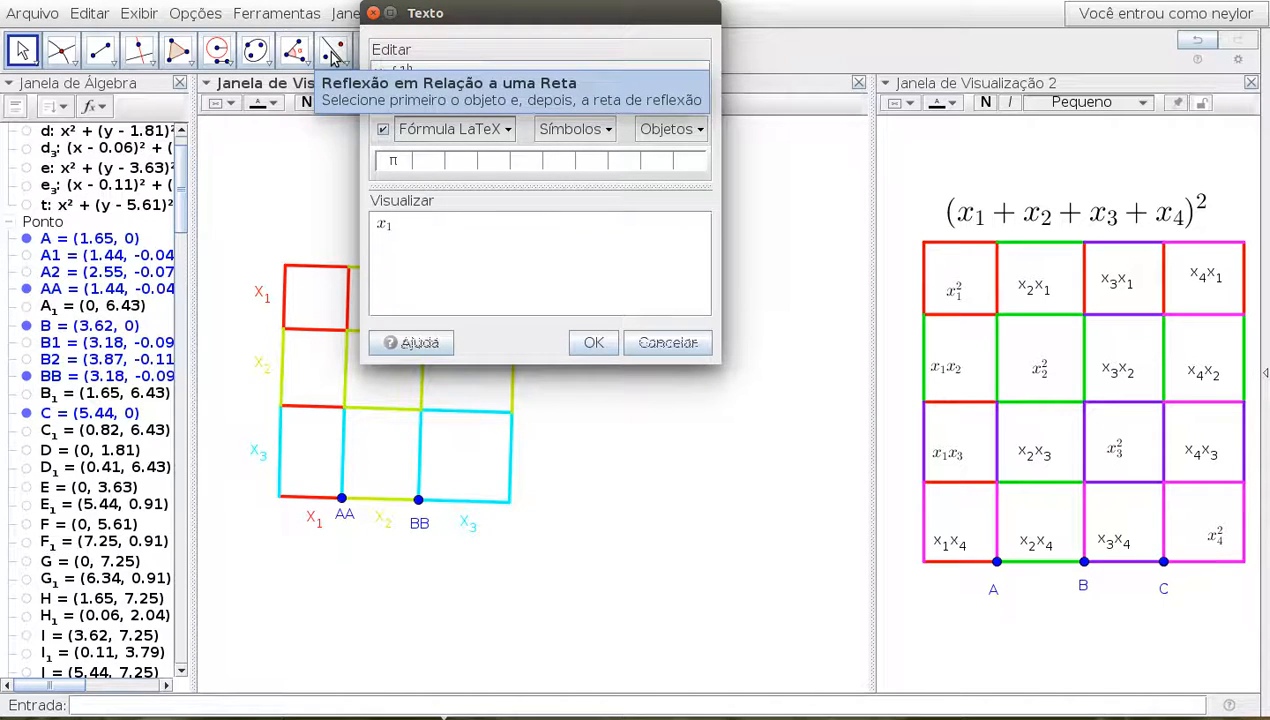
Add exponent 2 to the formula's x, copy the whole formula x^{2}_{1}, and create the text in the upper-left cell
drag(383, 73, 352, 72)
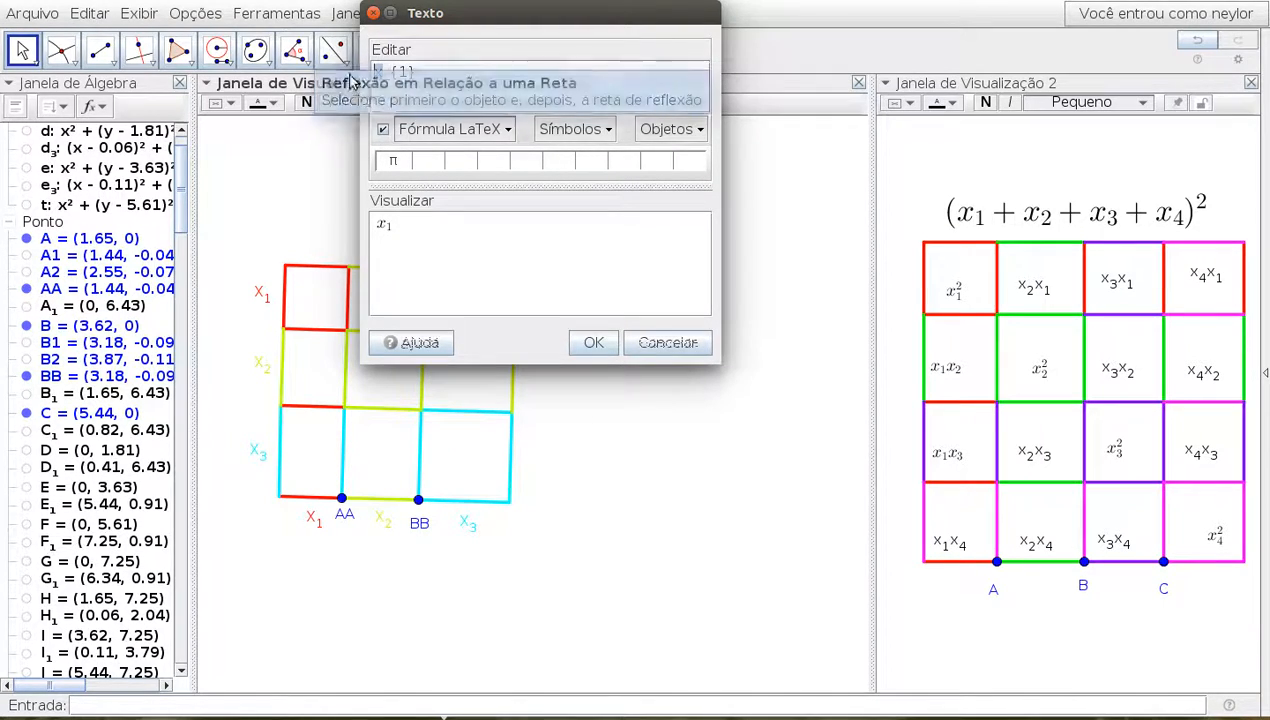
click(445, 131)
mouse_move(458, 162)
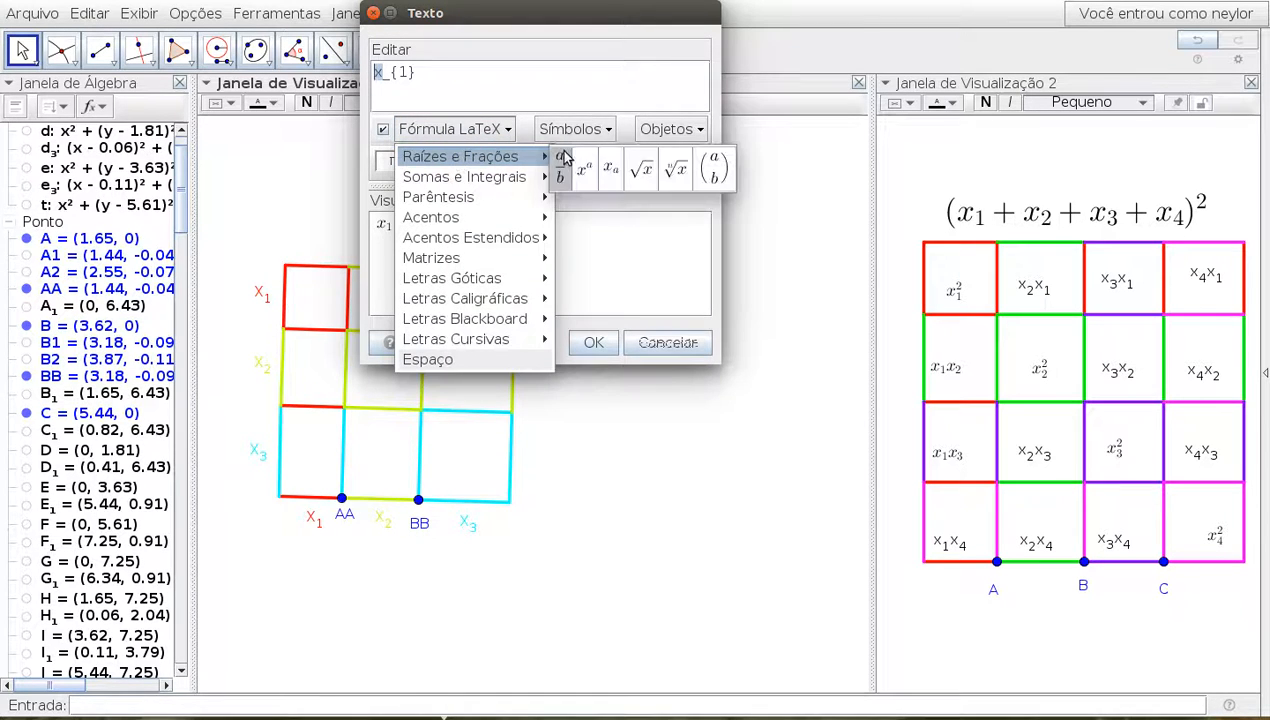
click(580, 166)
double_click(408, 72)
text(2)
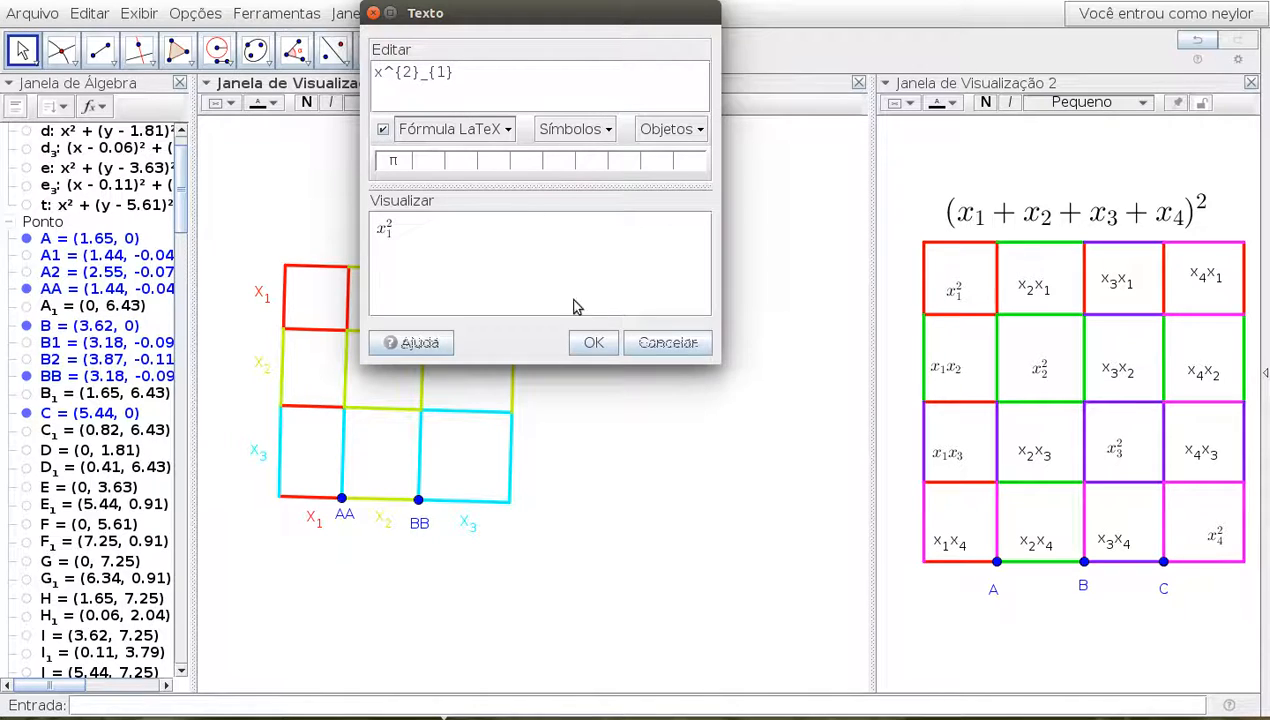
drag(469, 72, 366, 73)
key(ctrl+c)
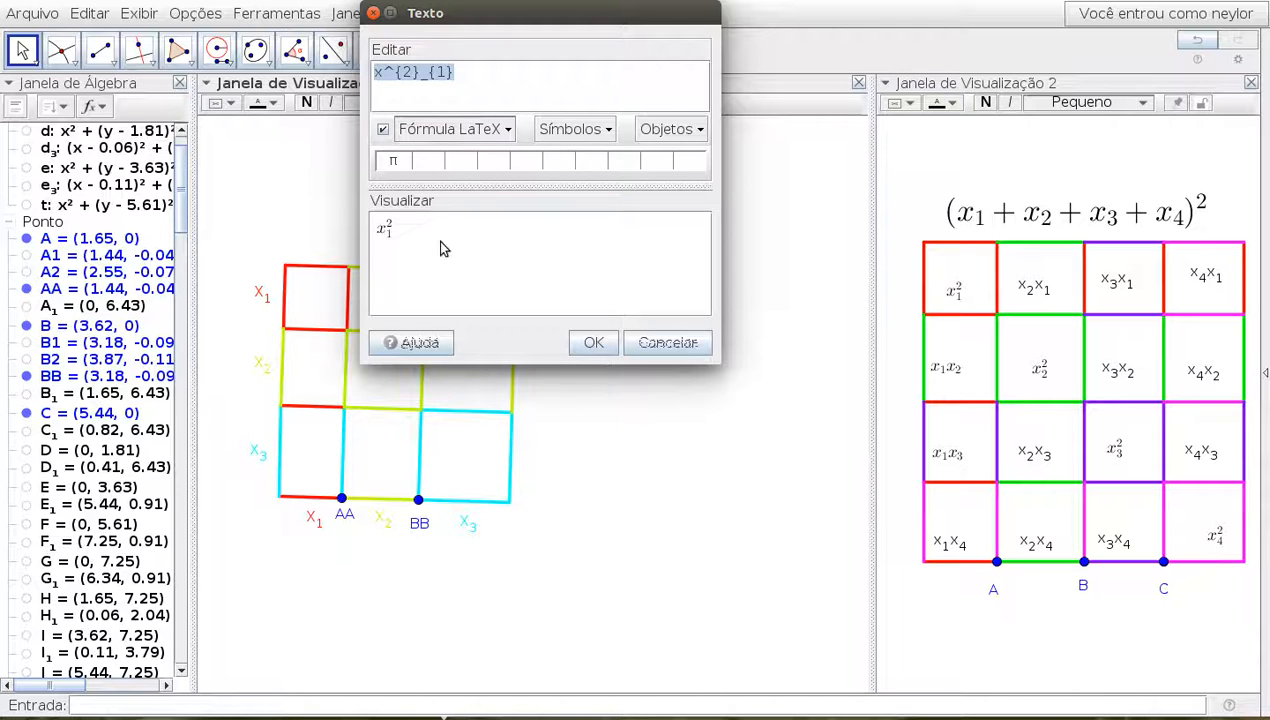
click(591, 343)
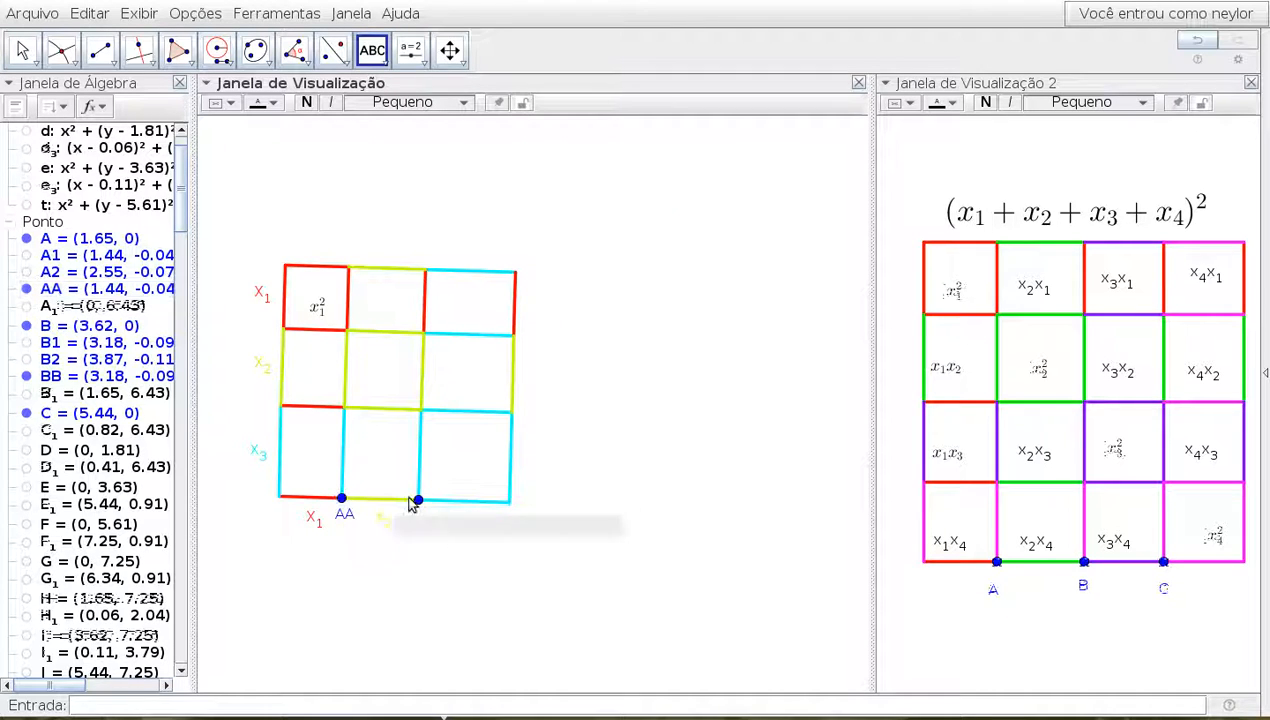
Move point AA along the base to about x = 2.55, close to BB
click(258, 530)
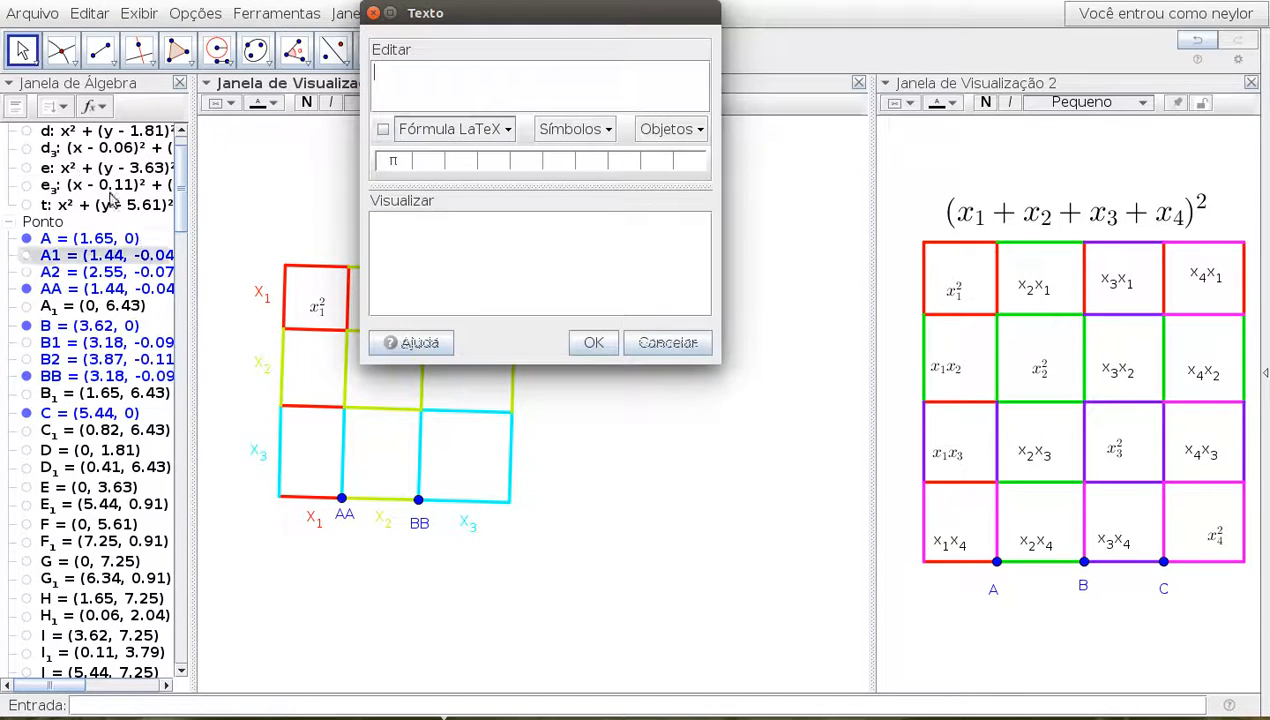
click(667, 340)
click(30, 55)
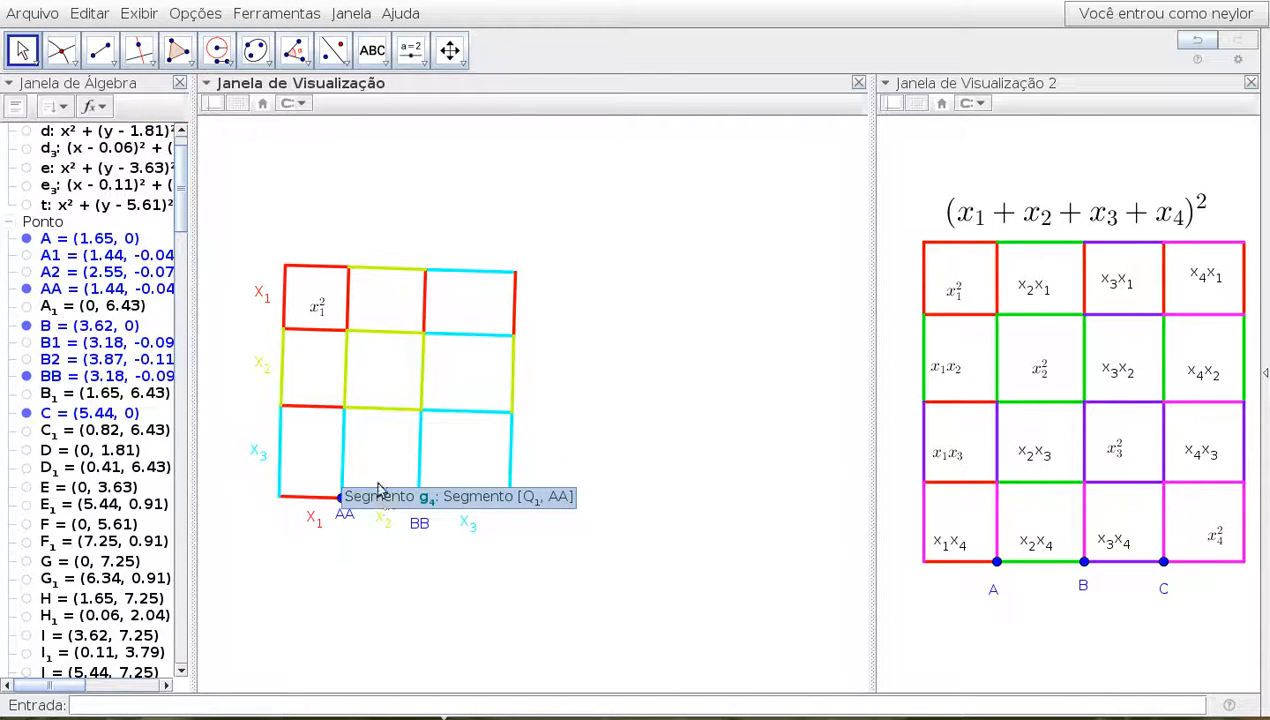
drag(341, 497, 390, 498)
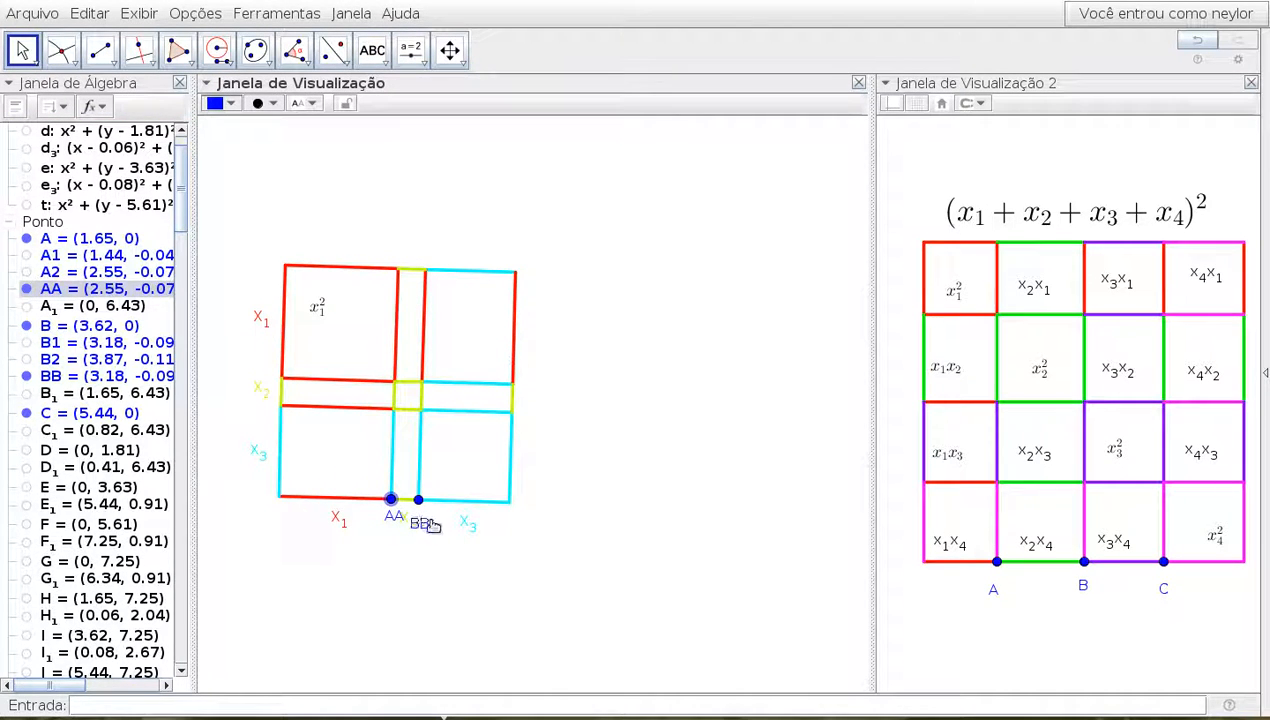
Create a LaTeX text x^{2}_{2} in the small central cell by reusing the copied formula with subscript 2
scroll(391, 393, up, 4)
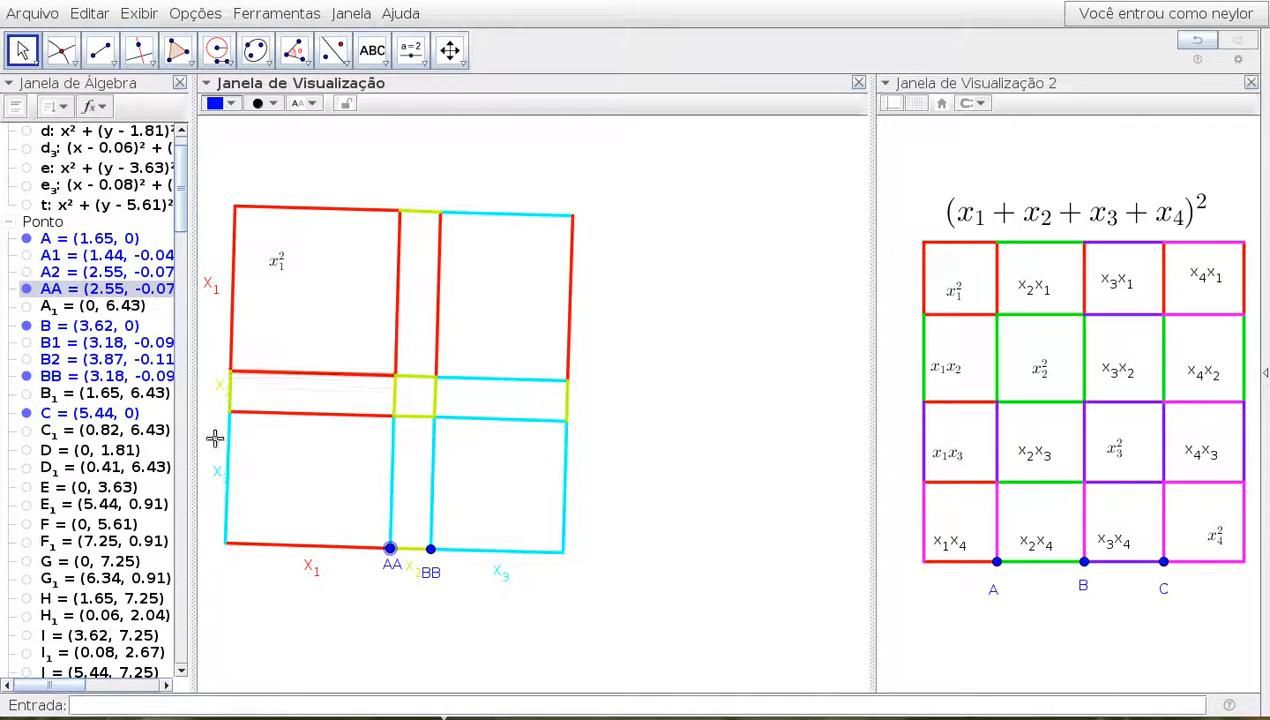
drag(216, 390, 248, 433)
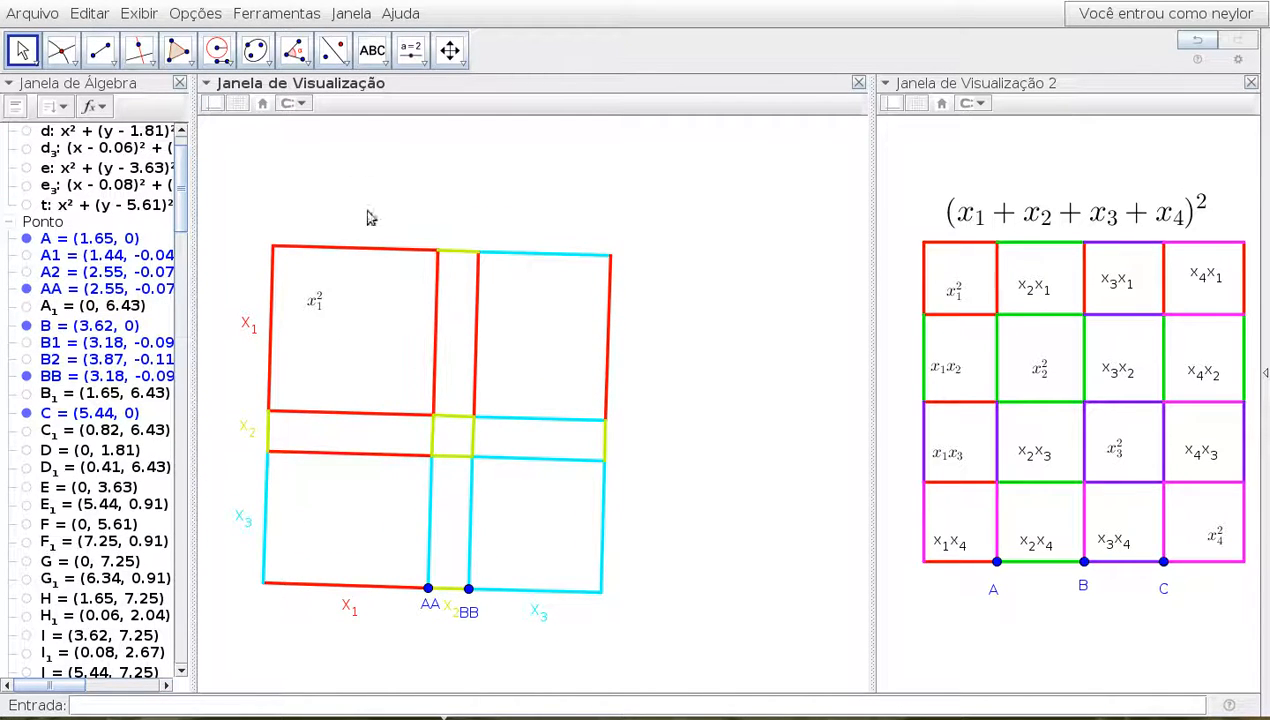
click(372, 50)
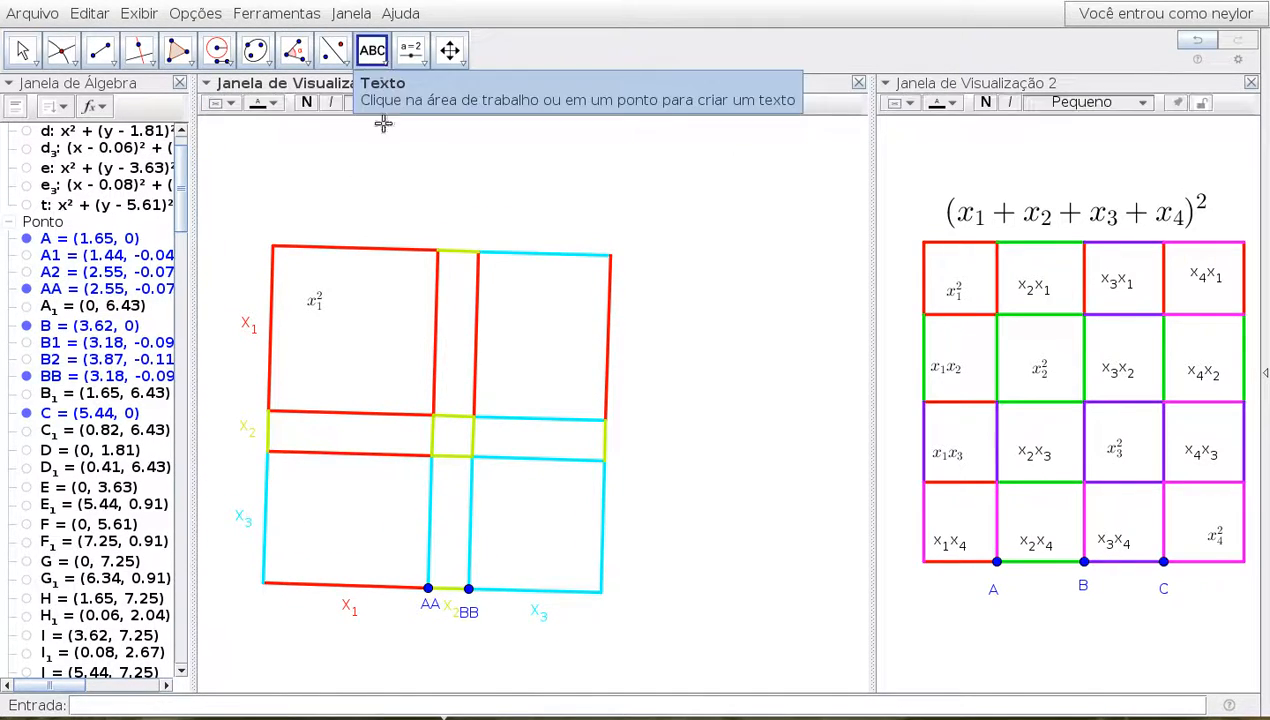
click(445, 438)
key(ctrl+v)
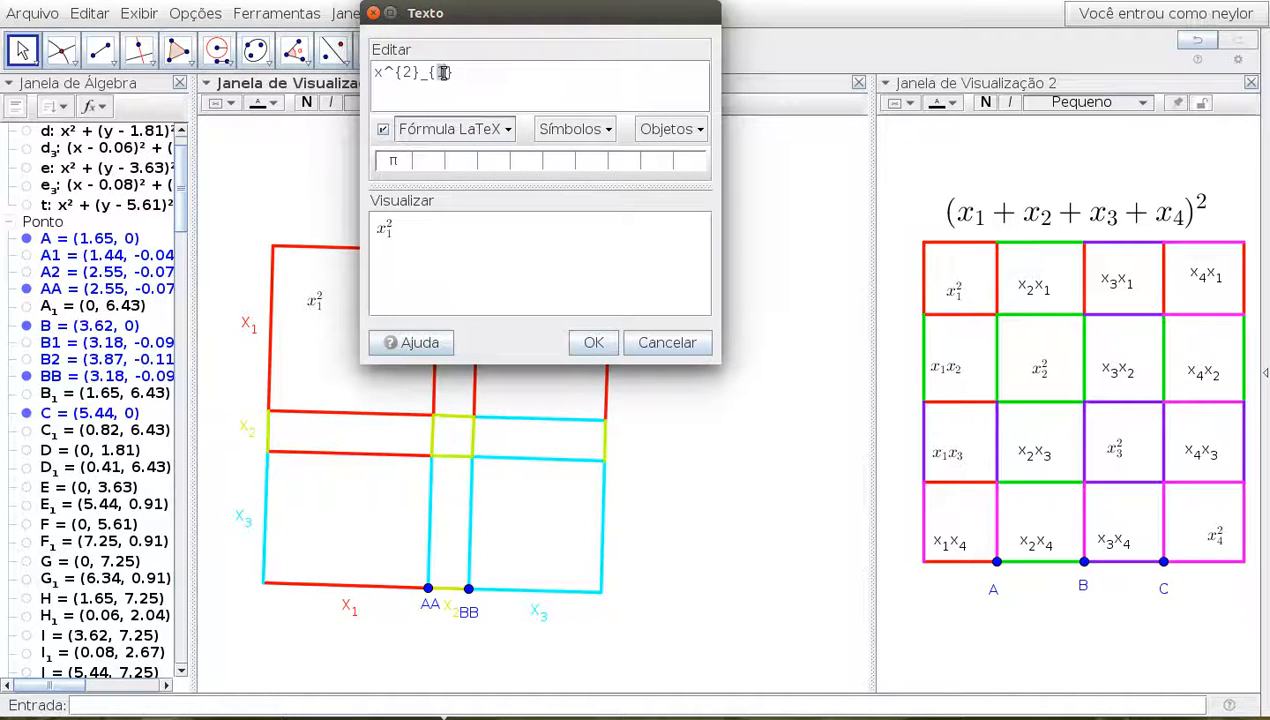
click(592, 342)
drag(449, 449, 444, 443)
click(428, 589)
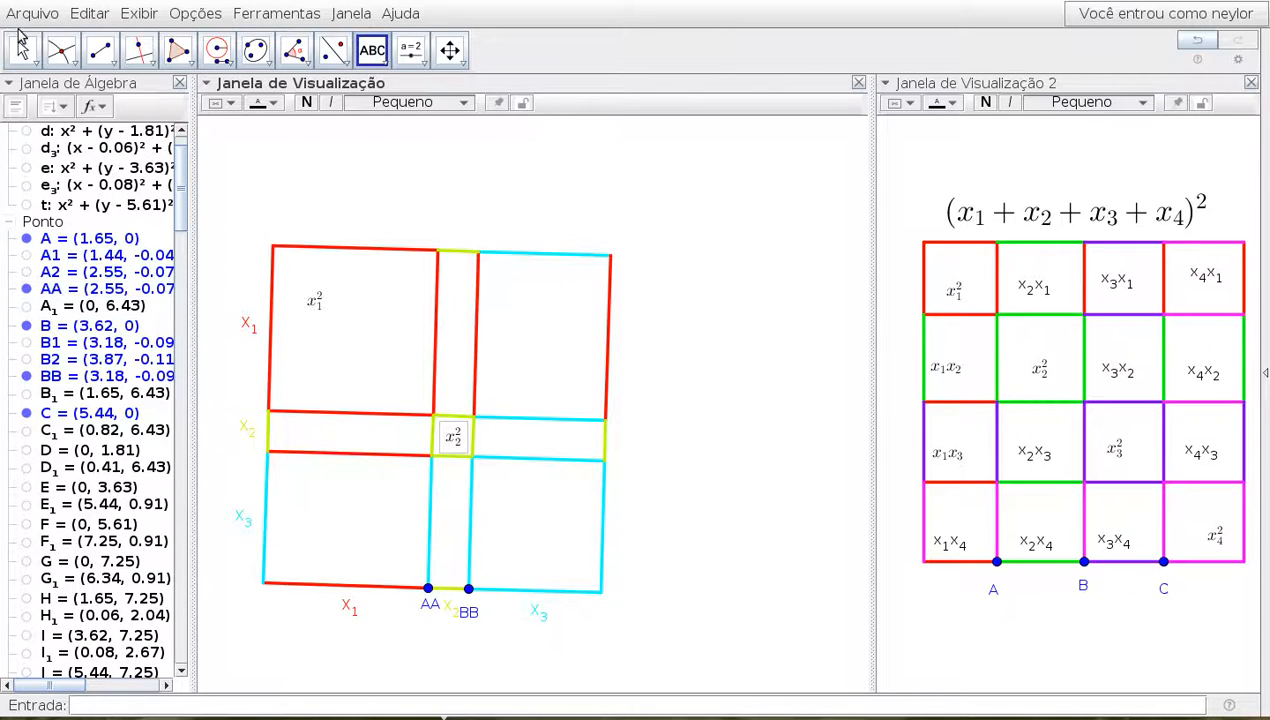
click(669, 341)
Test how the cell texts behave by moving AA and BB on the new square and point A on the four-term square
click(22, 50)
drag(427, 590, 564, 627)
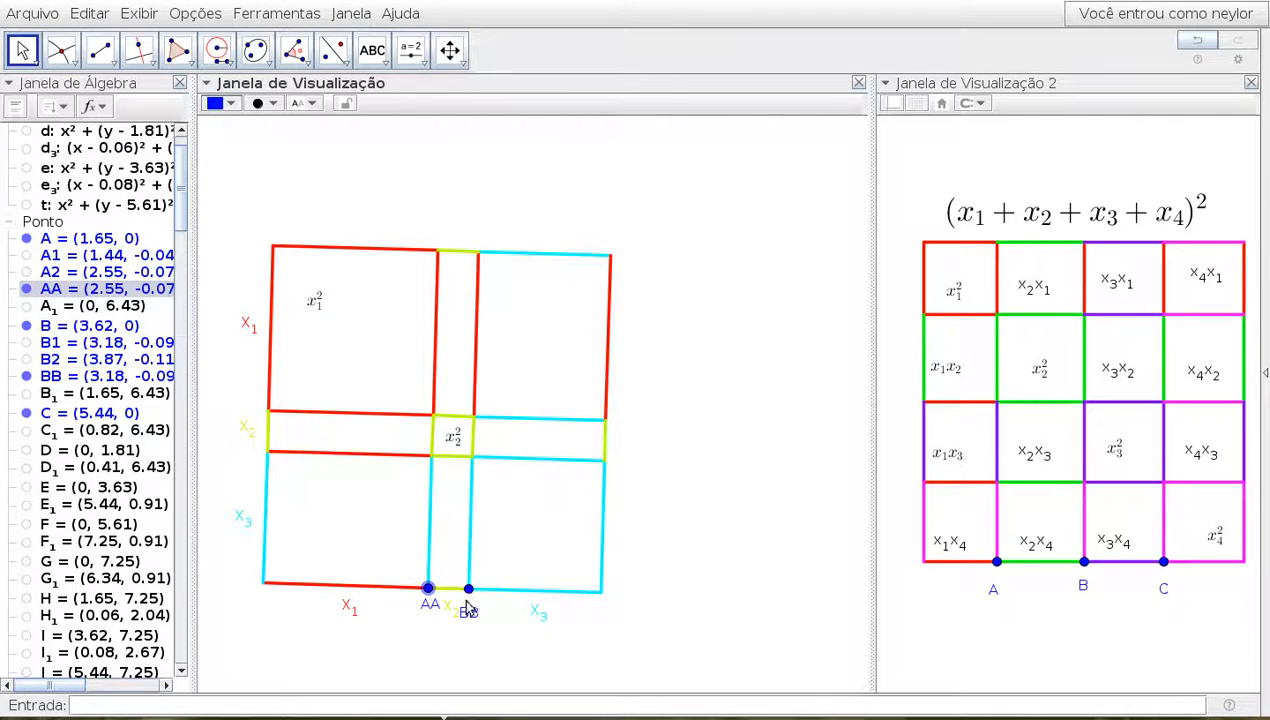
drag(413, 592, 356, 588)
drag(468, 590, 658, 557)
drag(996, 562, 975, 500)
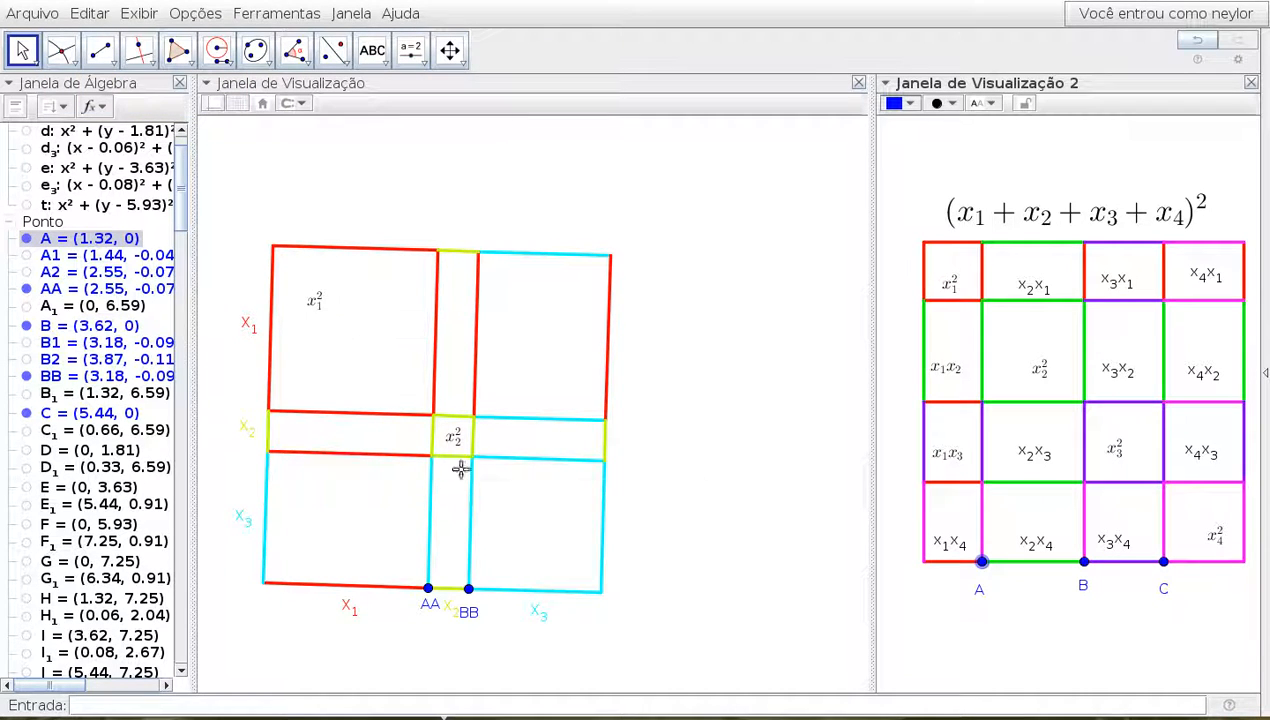
drag(428, 590, 523, 603)
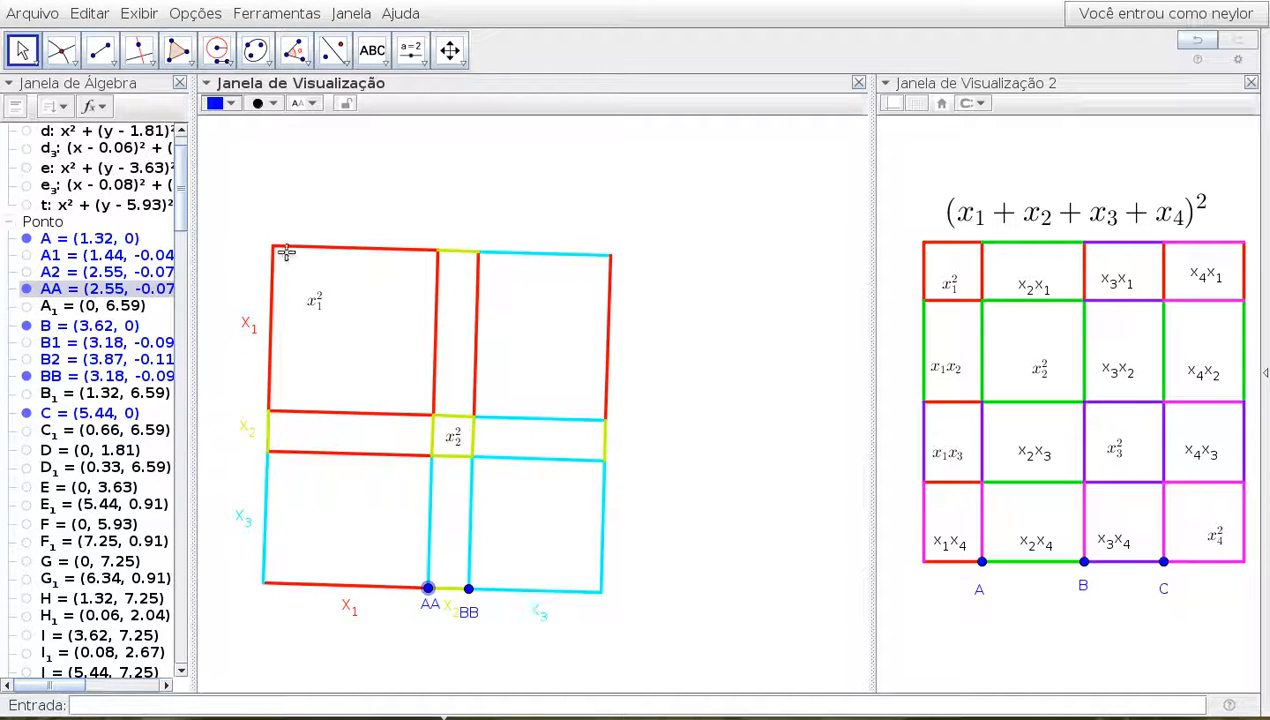
Construct the midpoints of the upper, left and right sides of the upper-left red cell
click(72, 61)
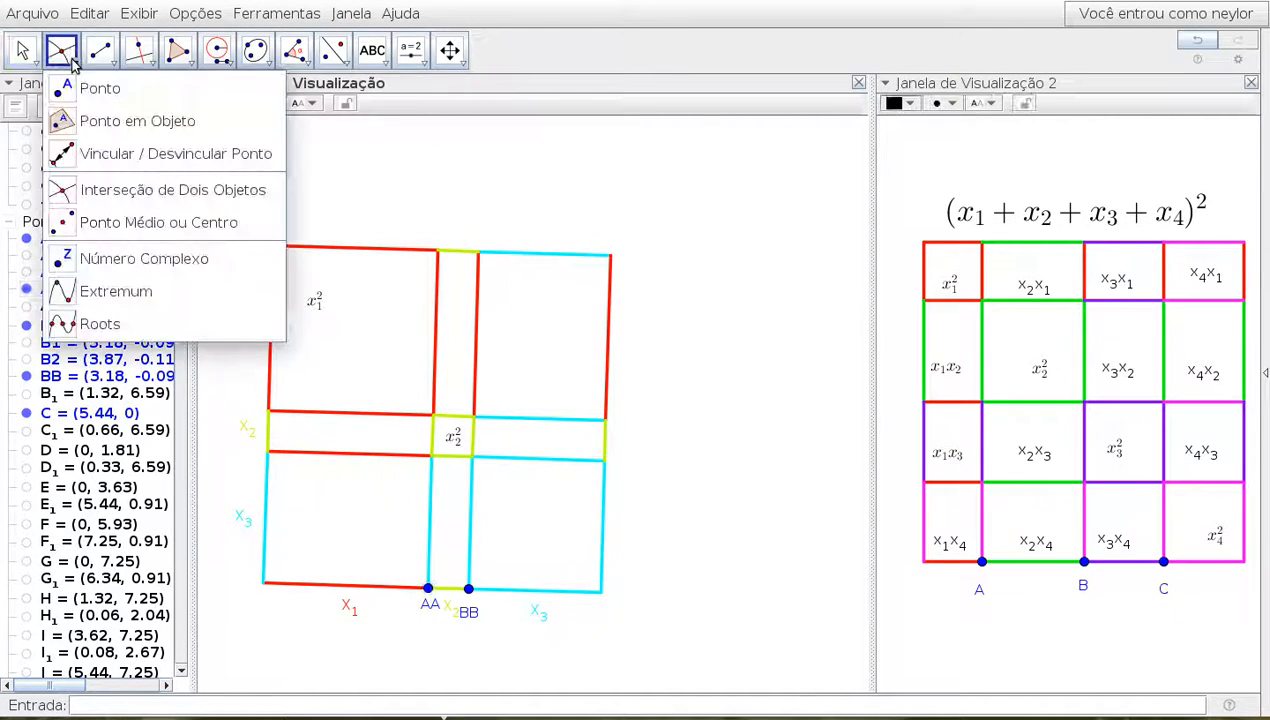
click(80, 222)
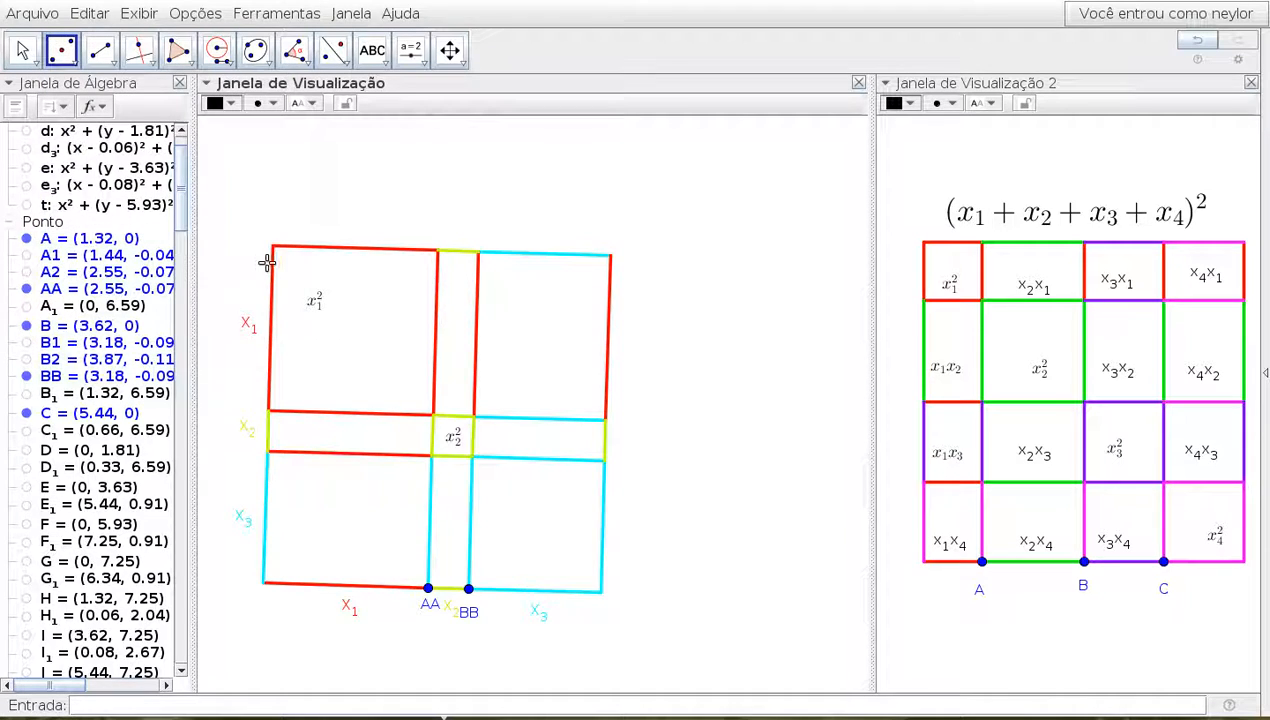
click(338, 249)
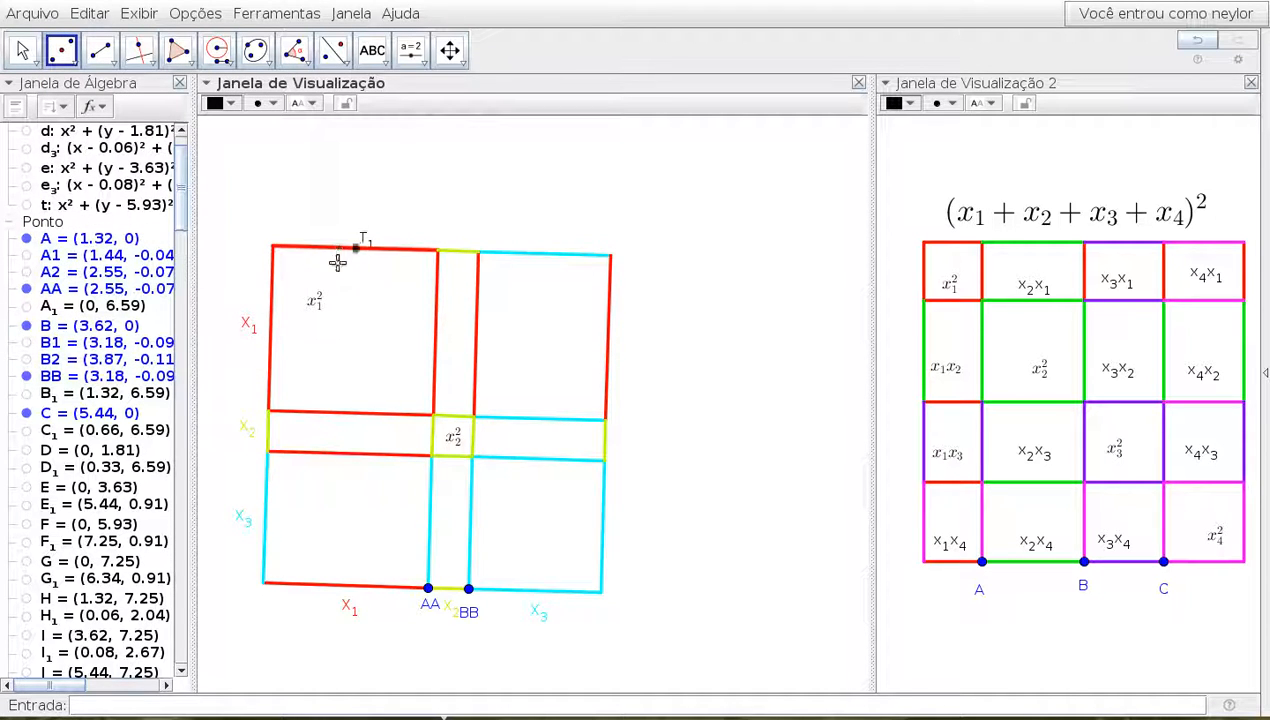
click(270, 330)
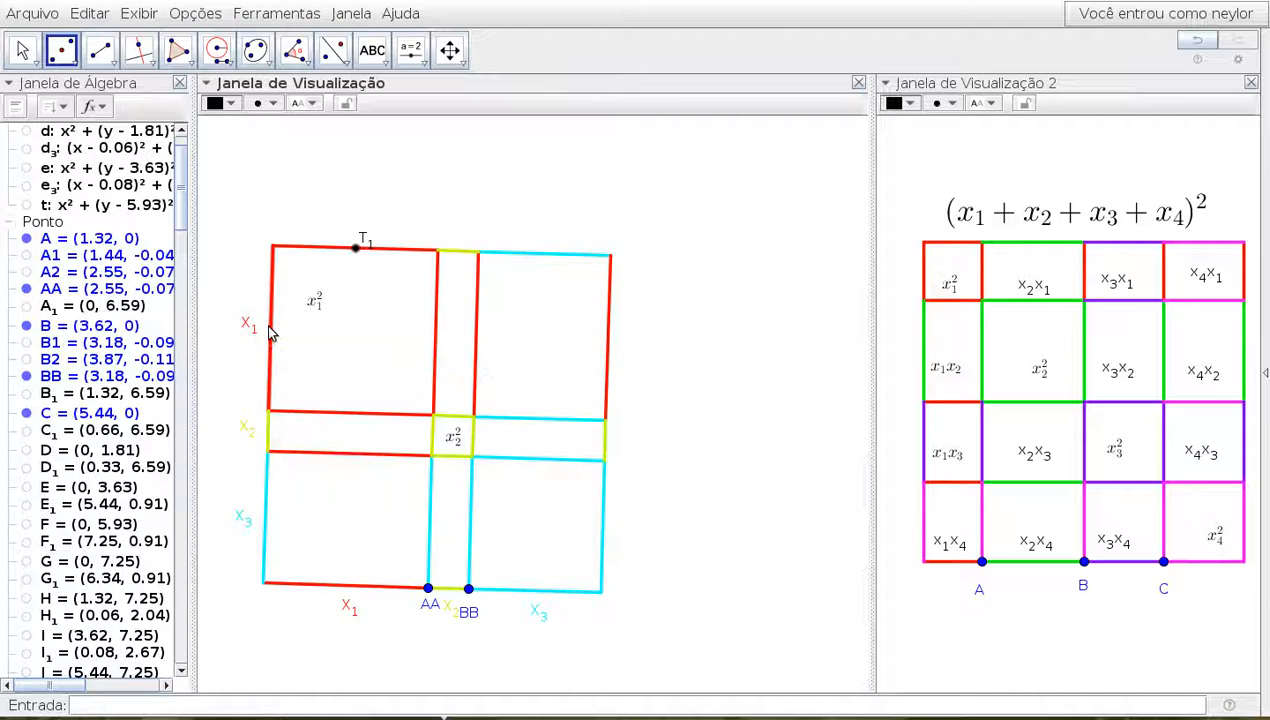
click(435, 334)
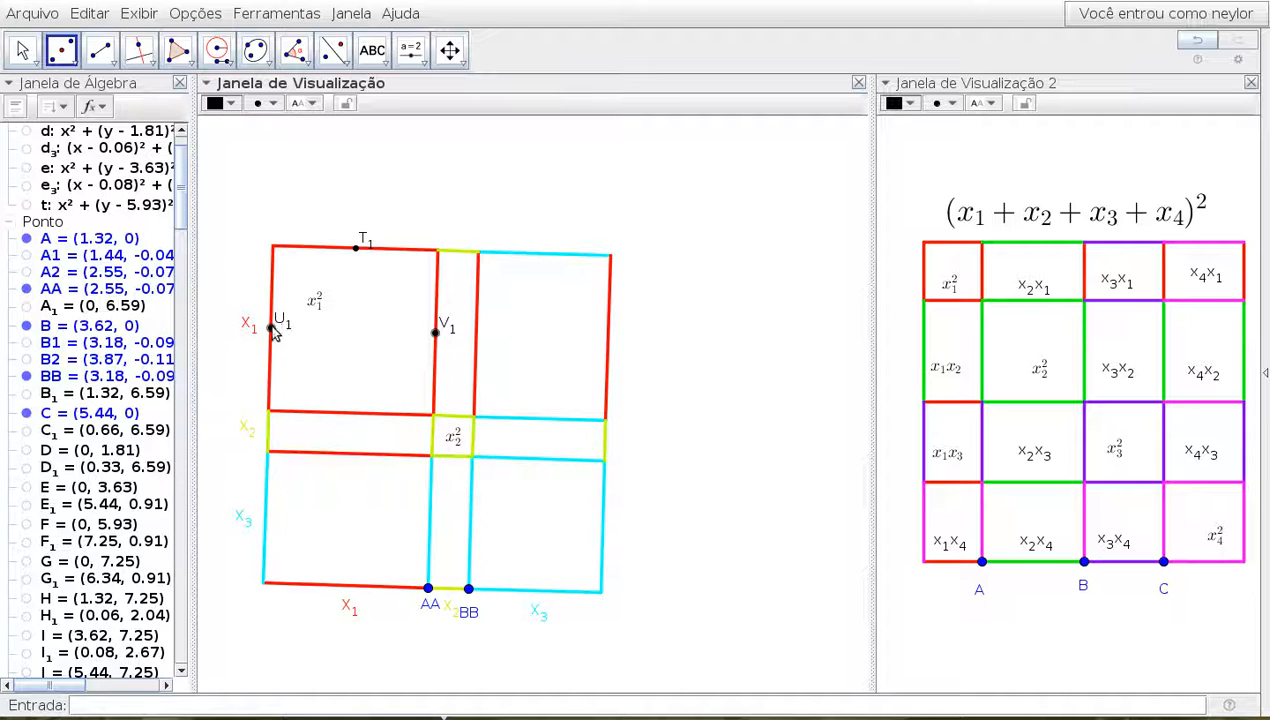
Construct the midpoint between U_1 and V_1, plus the midpoint between that new point and U_1
click(435, 334)
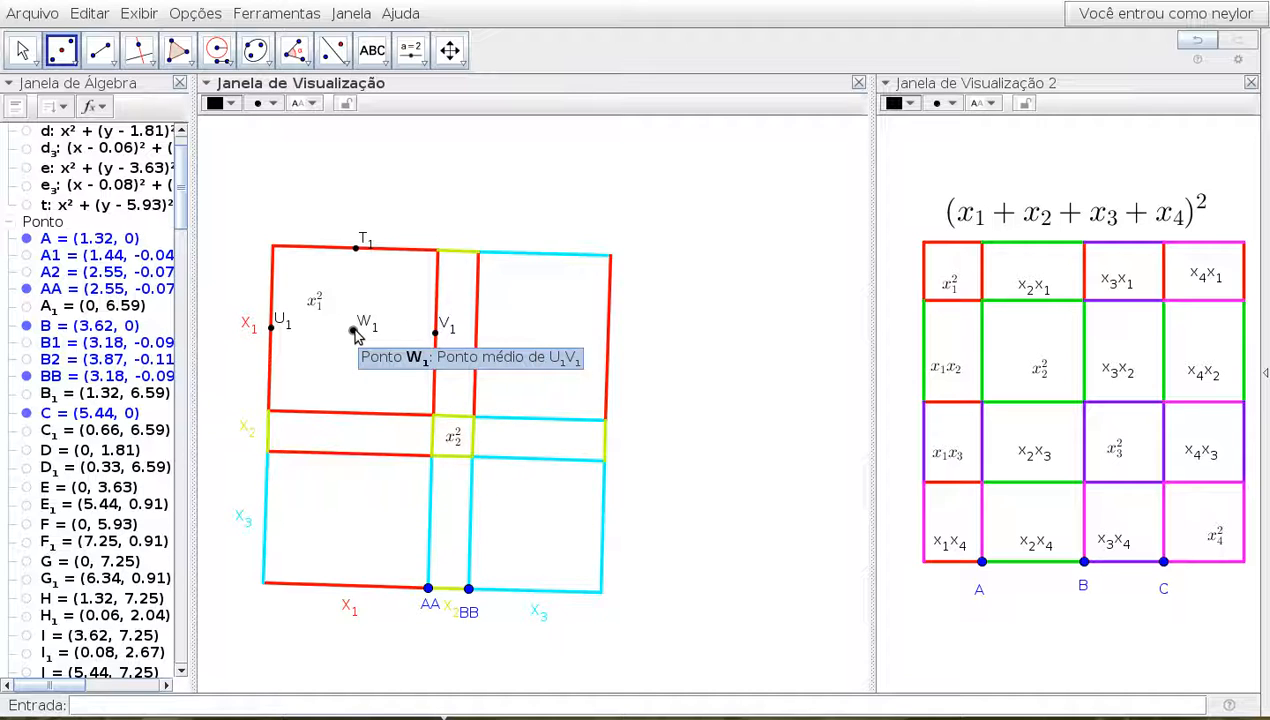
click(273, 329)
click(353, 330)
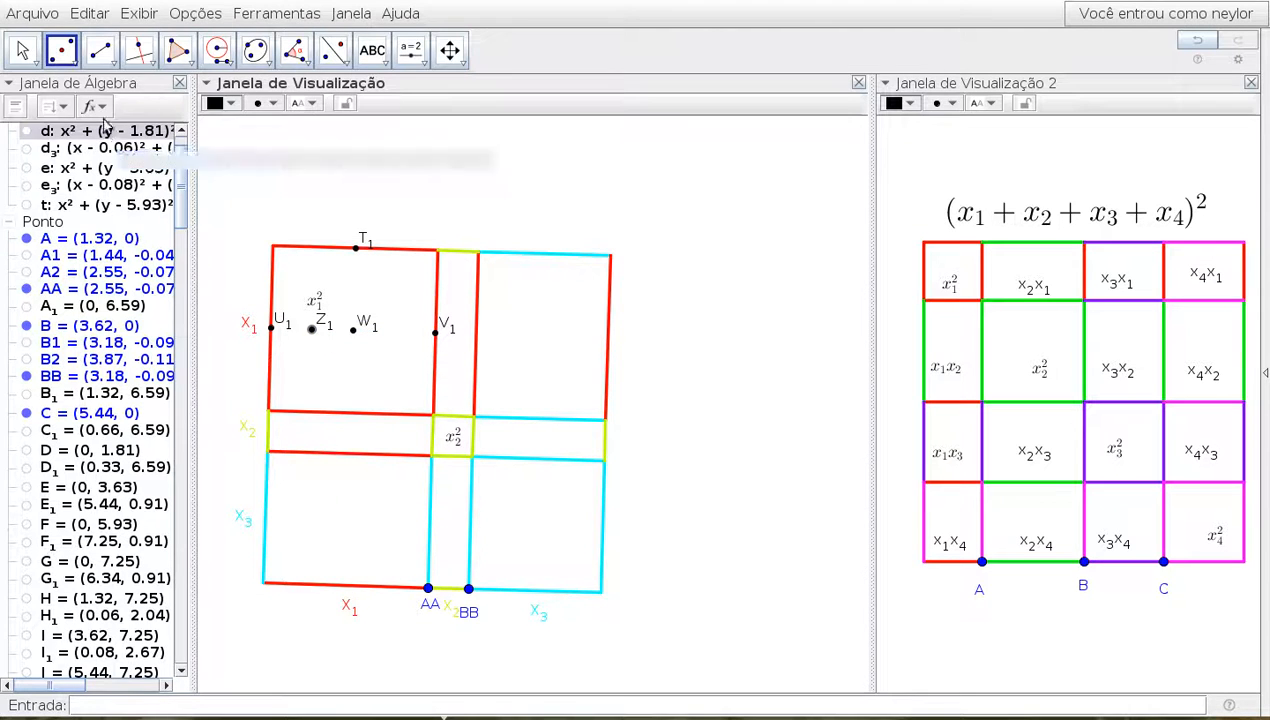
key(Escape)
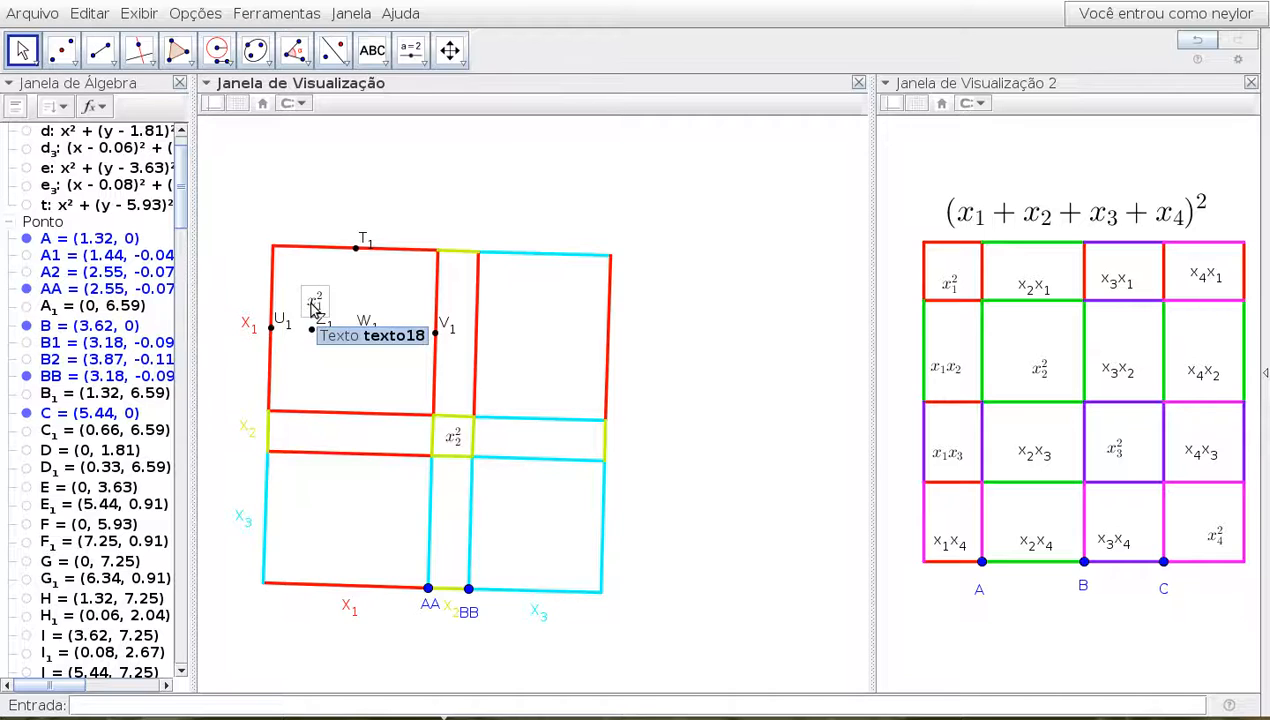
Set the origin of the x^{2}_{1} text in the upper-left cell to point Z_1
right_click(318, 314)
click(398, 468)
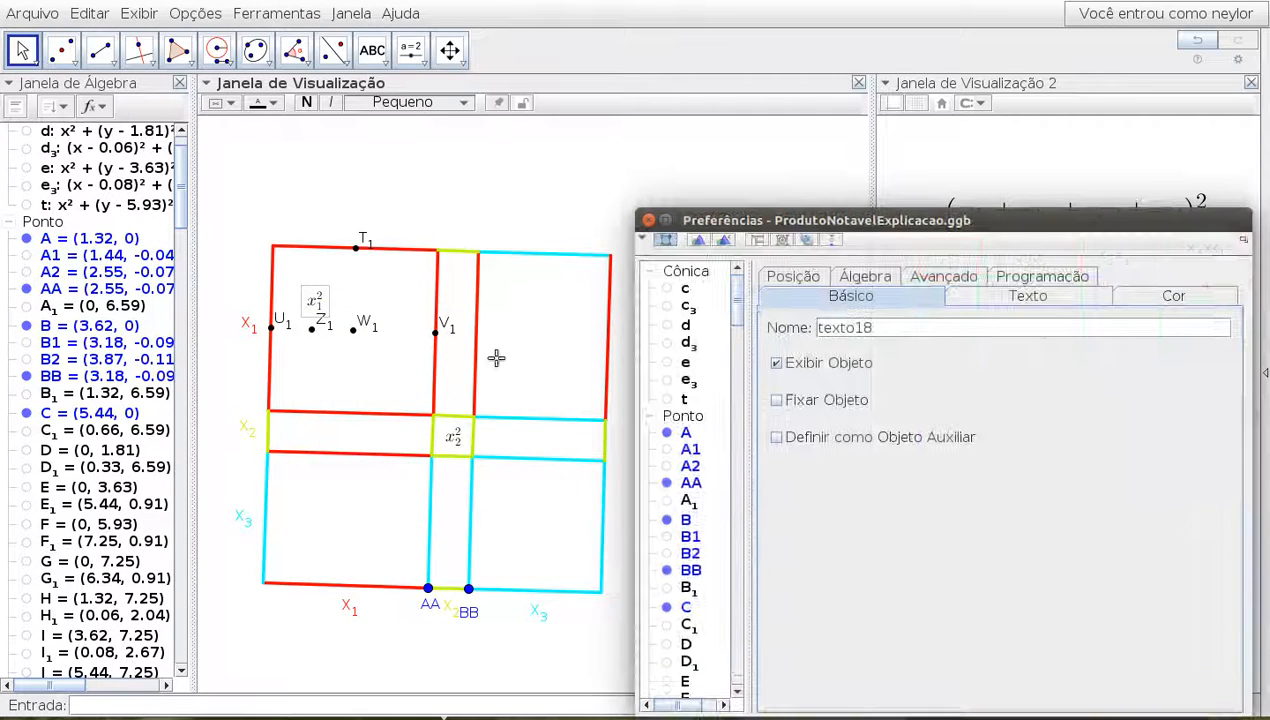
click(789, 275)
click(980, 328)
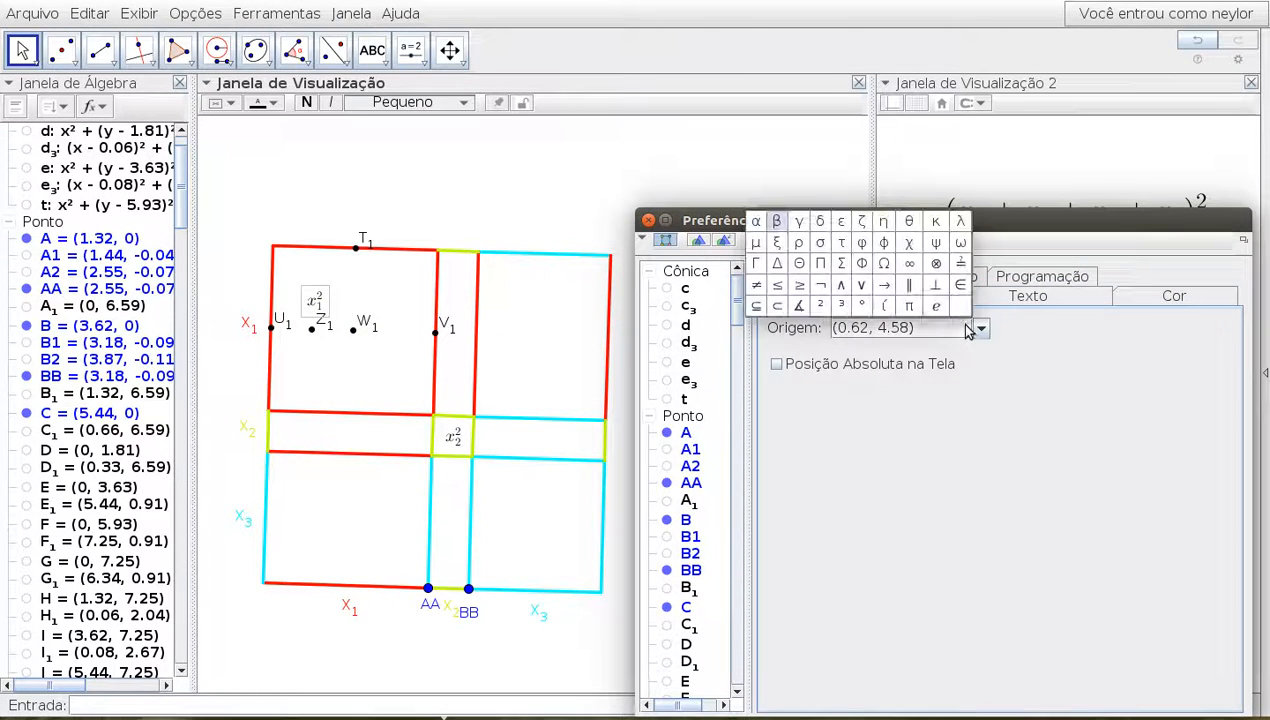
click(980, 328)
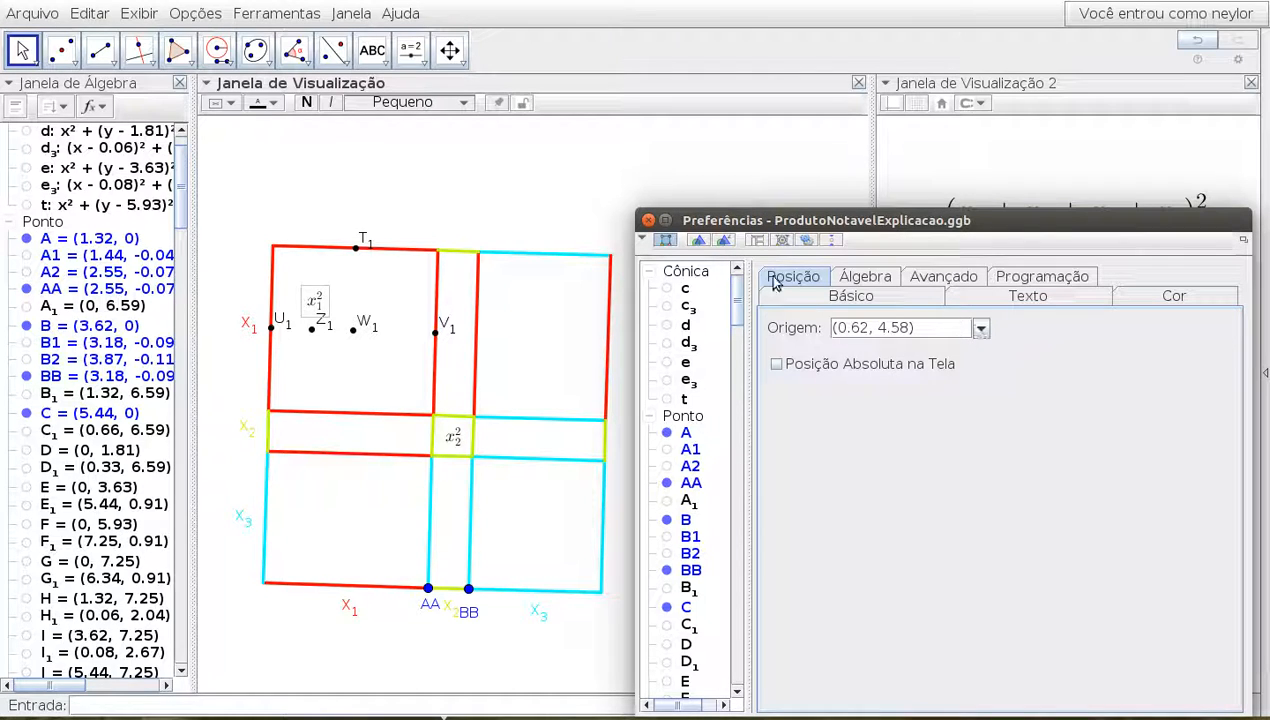
click(980, 328)
scroll(945, 425, down, 5)
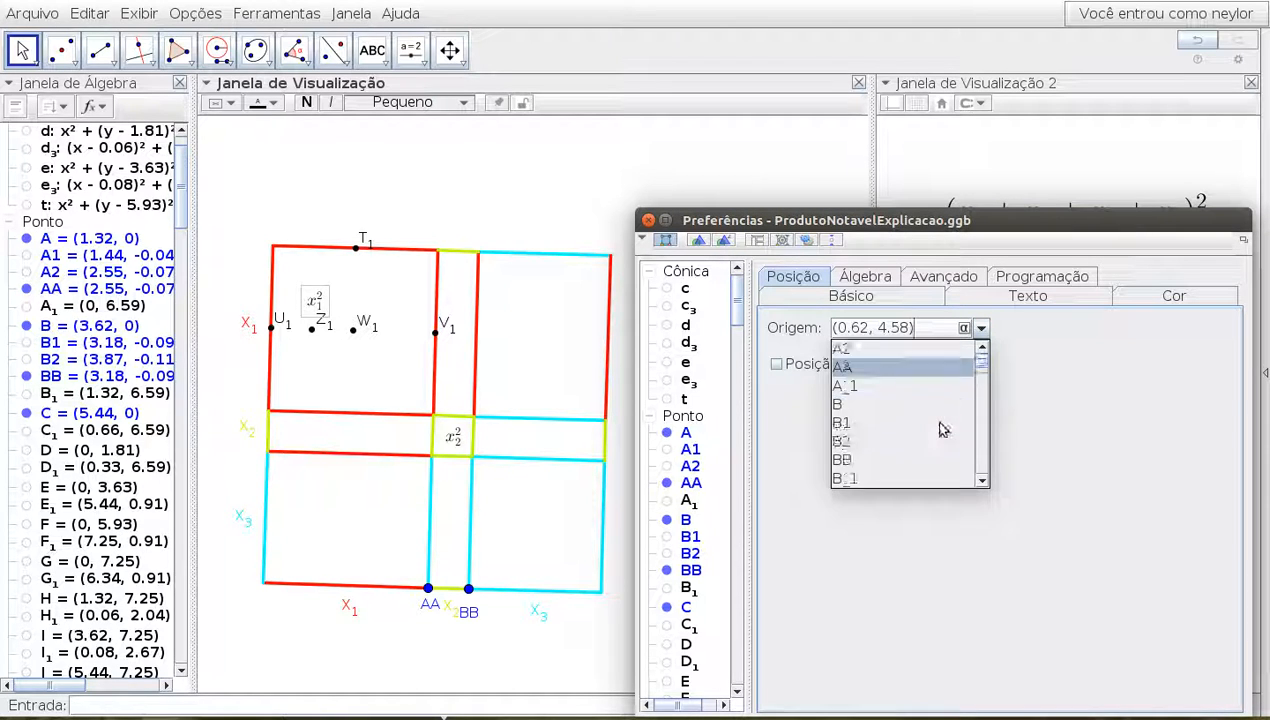
scroll(940, 428, down, 1)
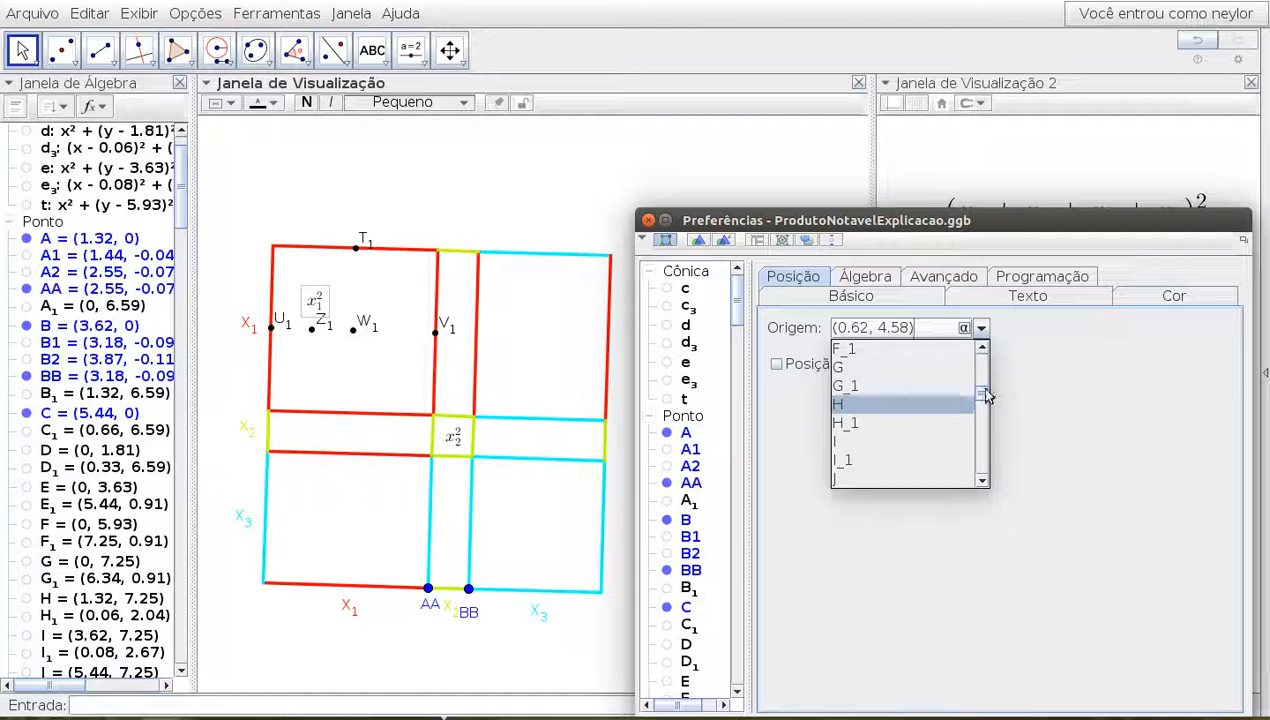
drag(986, 398, 958, 476)
click(907, 477)
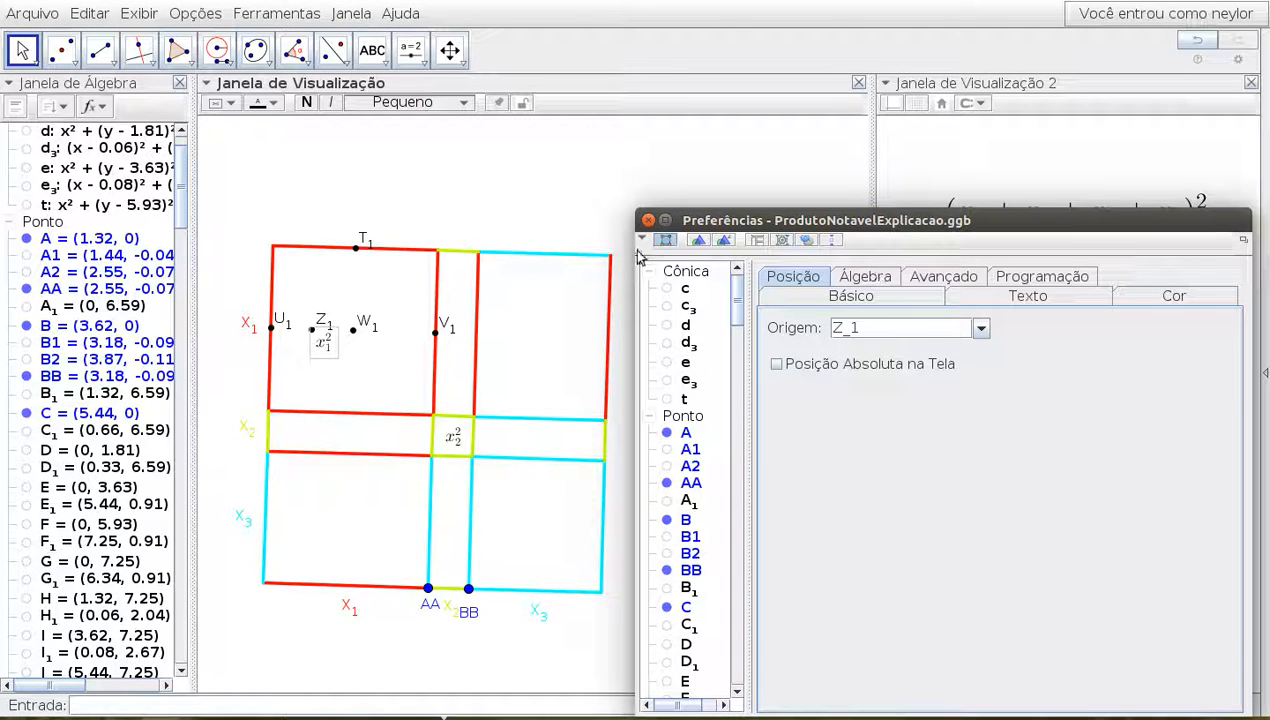
Hide the helper points U_1, Z_1, W_1, V_1 and T_1 in and around the upper-left red cell
click(648, 220)
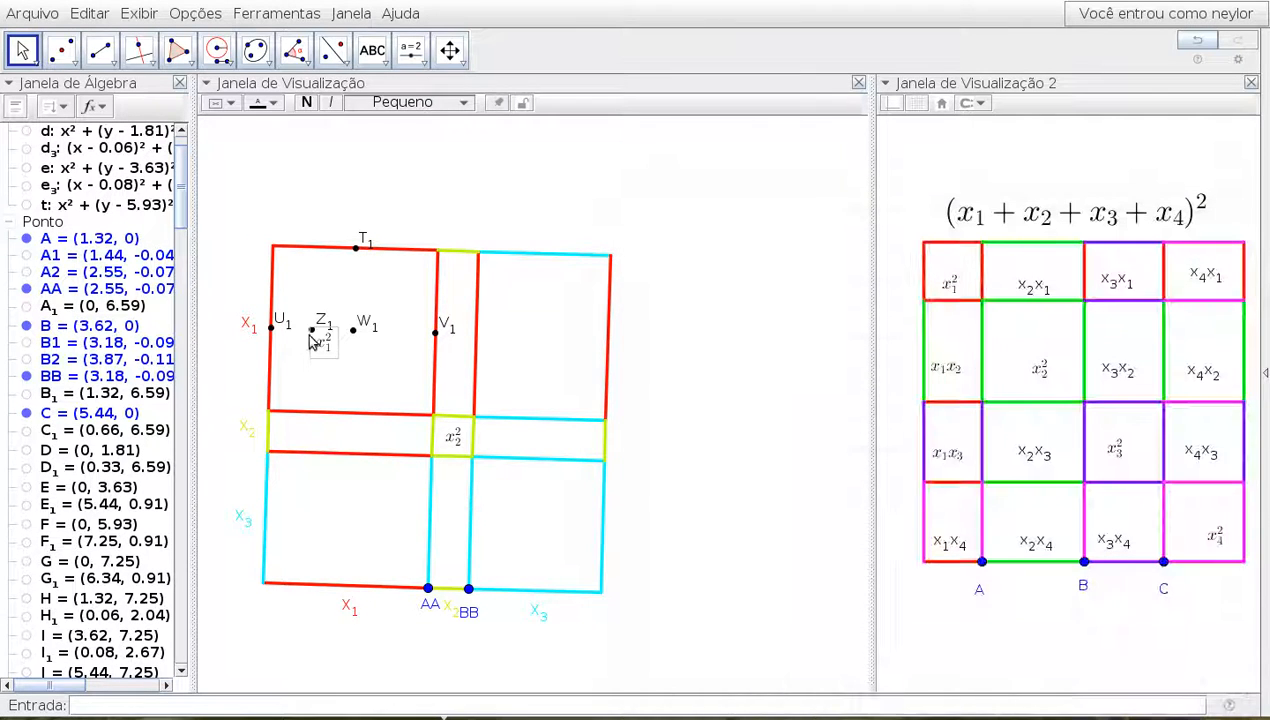
right_click(273, 331)
click(302, 388)
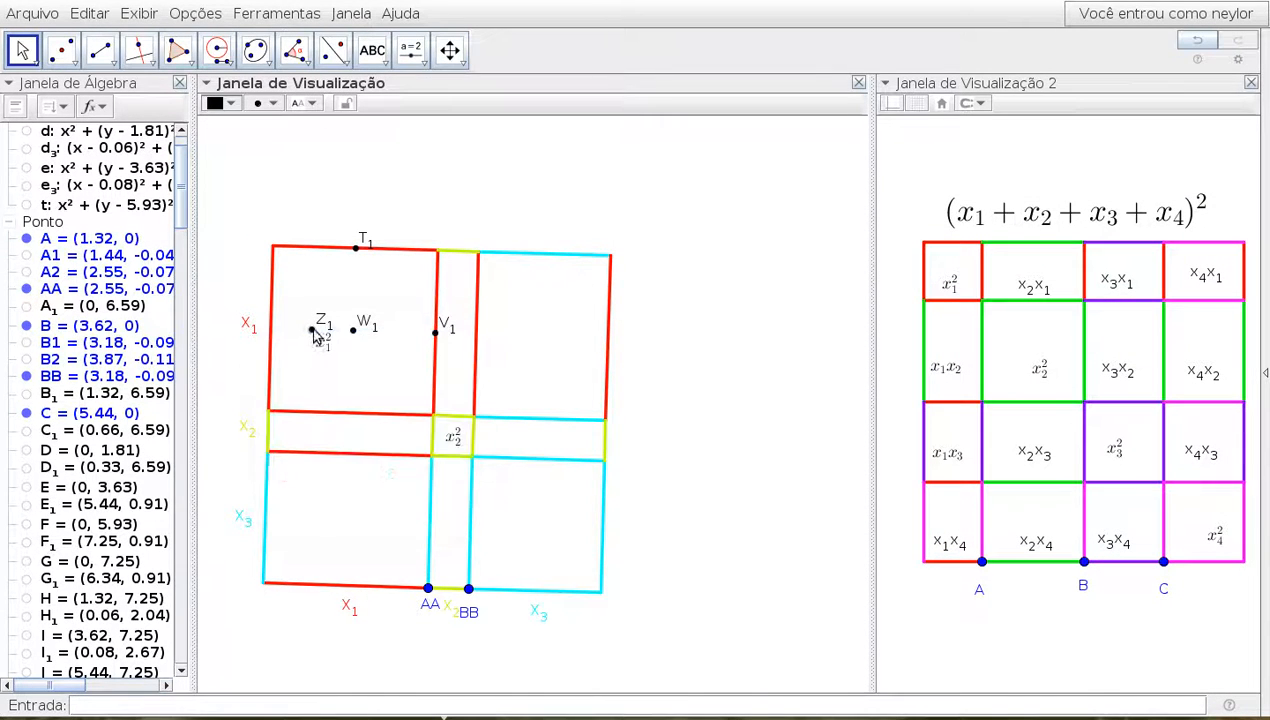
right_click(312, 330)
click(355, 388)
right_click(354, 331)
click(422, 393)
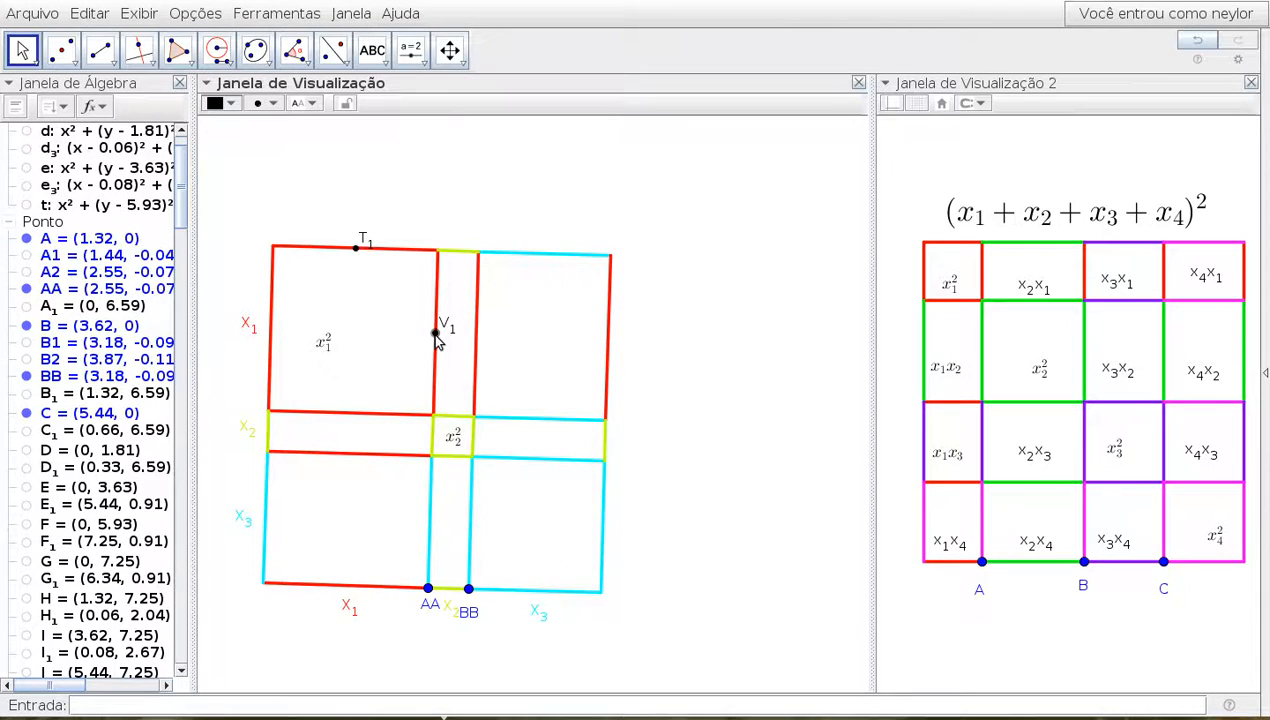
right_click(436, 333)
click(495, 397)
right_click(363, 253)
click(407, 316)
Test how the x^{2}_{1} texts follow their cells by moving AA on the three-term square and A back and forth on the four-term square
drag(424, 585, 192, 528)
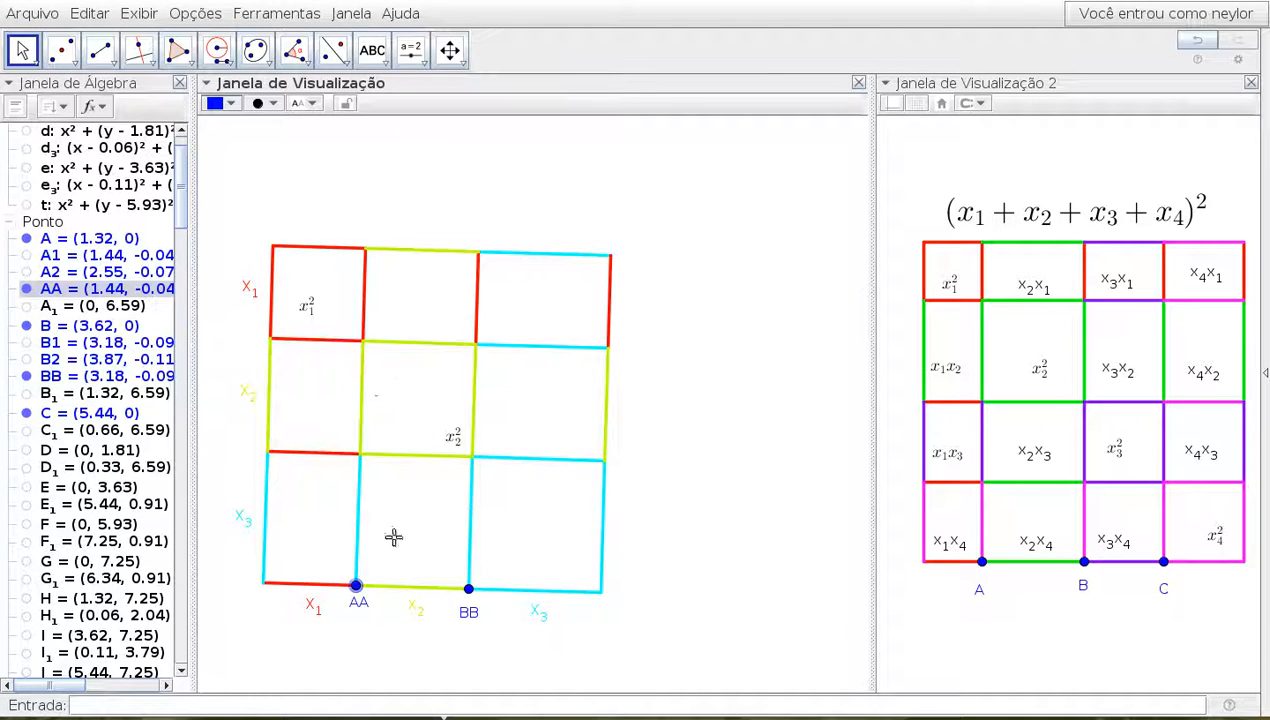
drag(980, 561, 1018, 561)
key(ctrl+z)
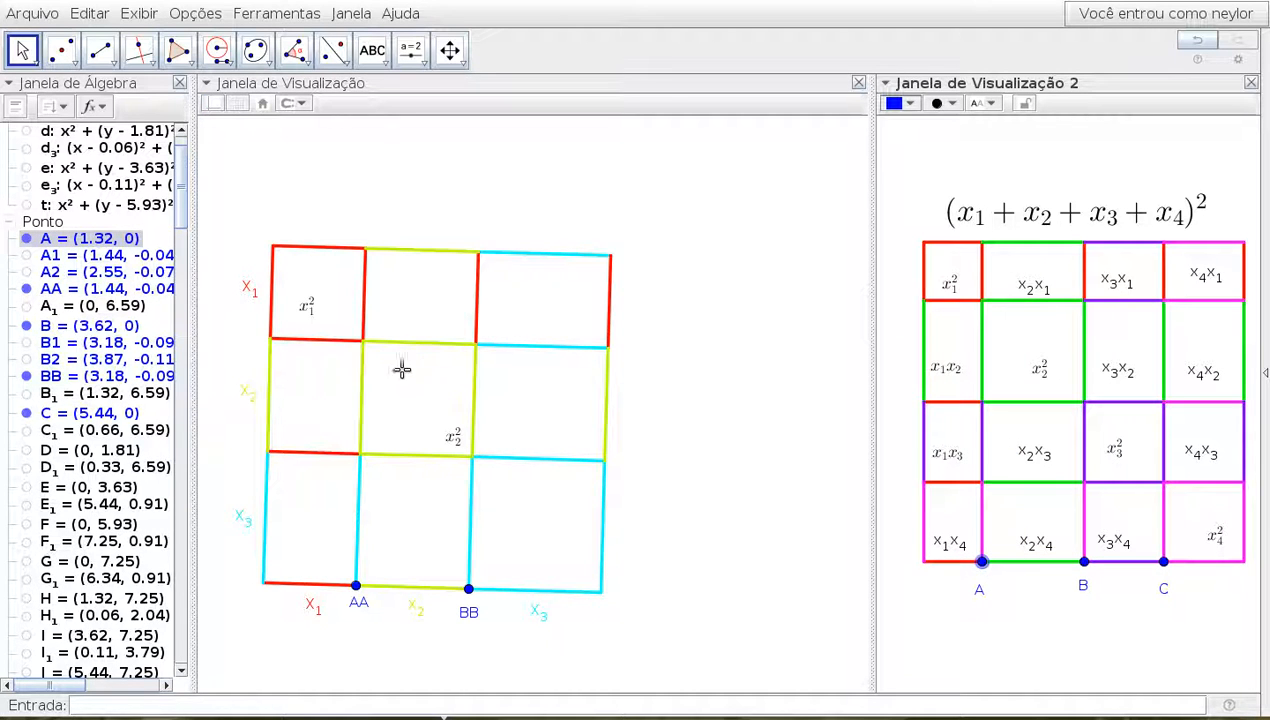
mouse_move(990, 563)
mouse_down()
mouse_move(1027, 563)
mouse_move(990, 543)
mouse_up()
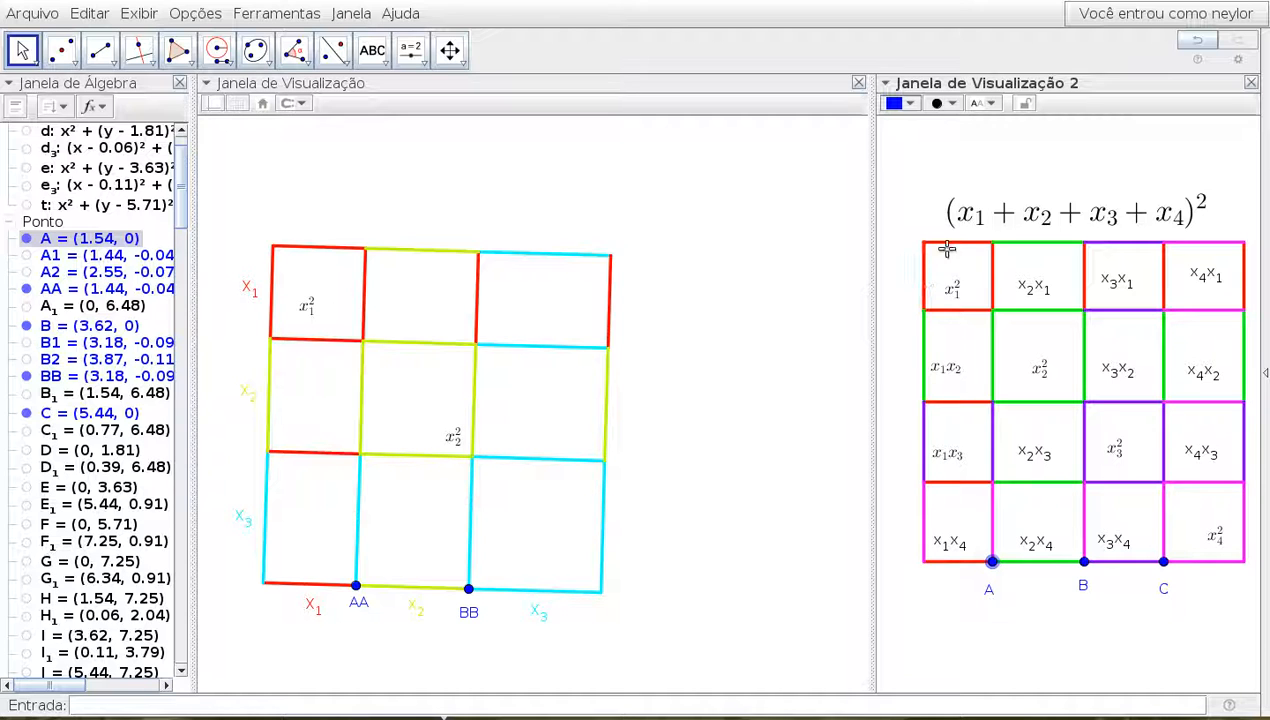
drag(991, 561, 1020, 563)
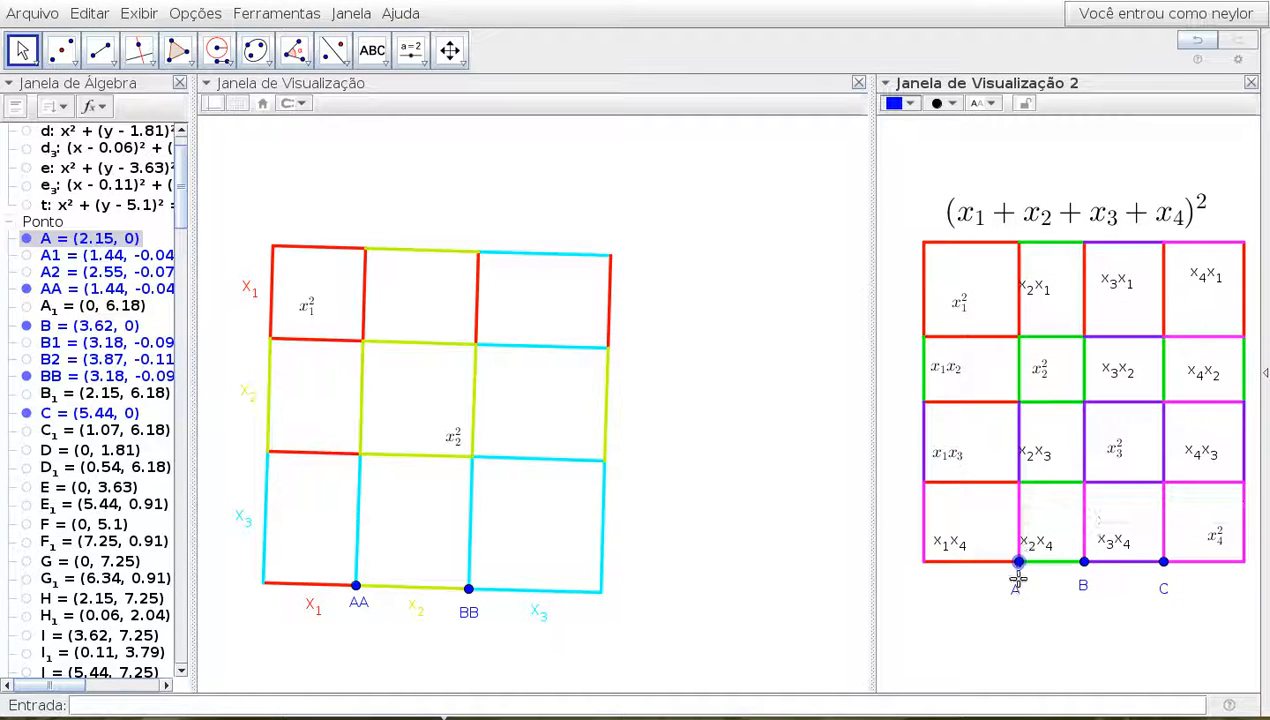
mouse_move(1020, 577)
mouse_down()
mouse_move(984, 578)
mouse_move(1020, 565)
mouse_move(984, 557)
mouse_move(1012, 556)
mouse_up()
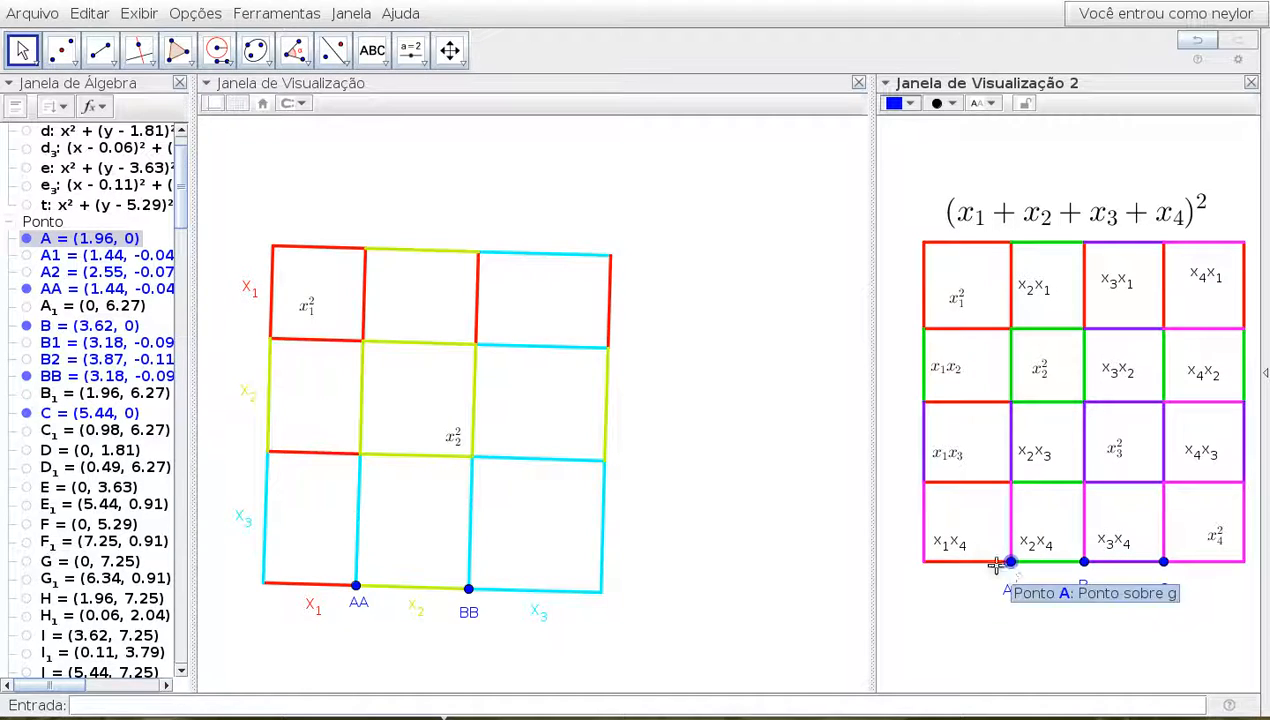
drag(1010, 565, 983, 586)
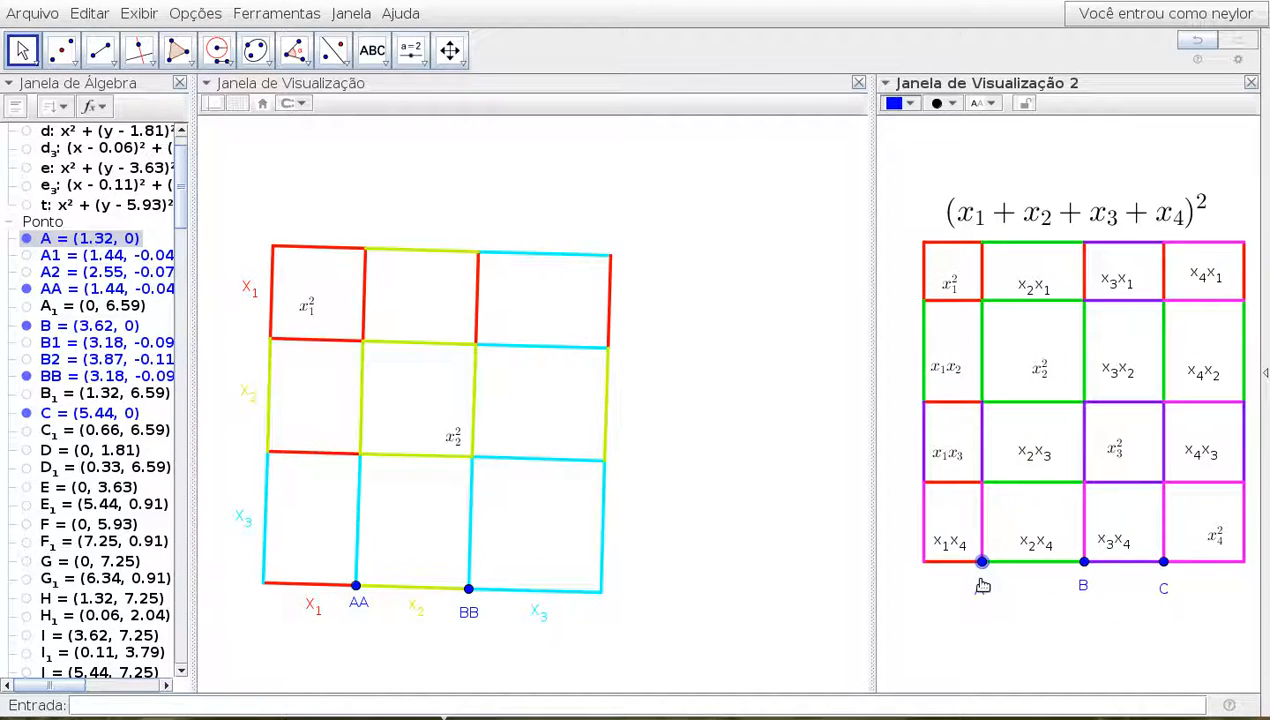